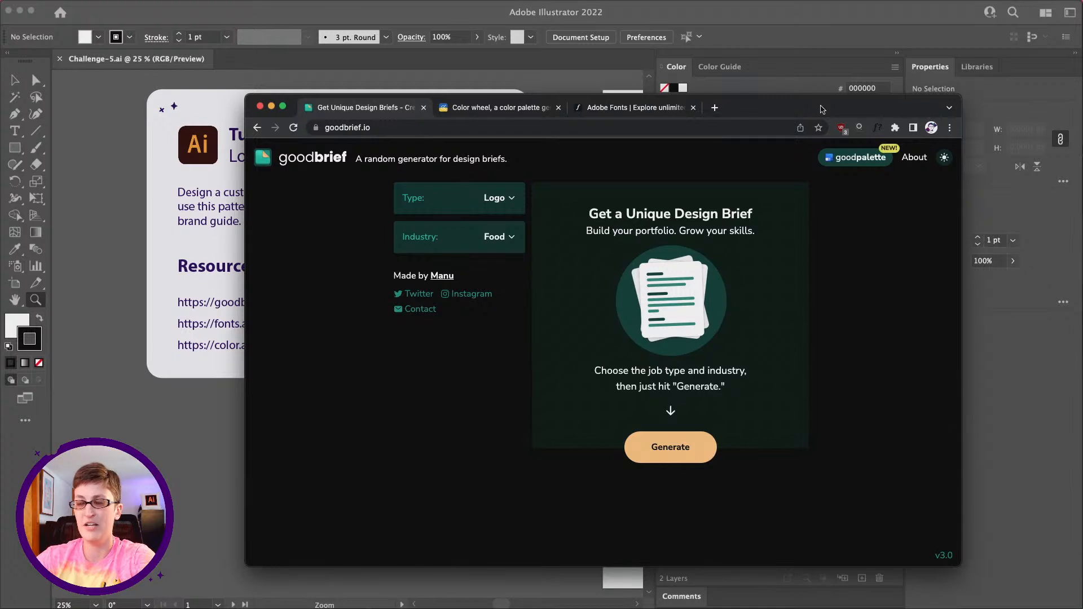
Look through the job types and industries offered by the goodbrief.io brief generator, and move the browser window out of the way.
left_click_drag(821, 109, 830, 105)
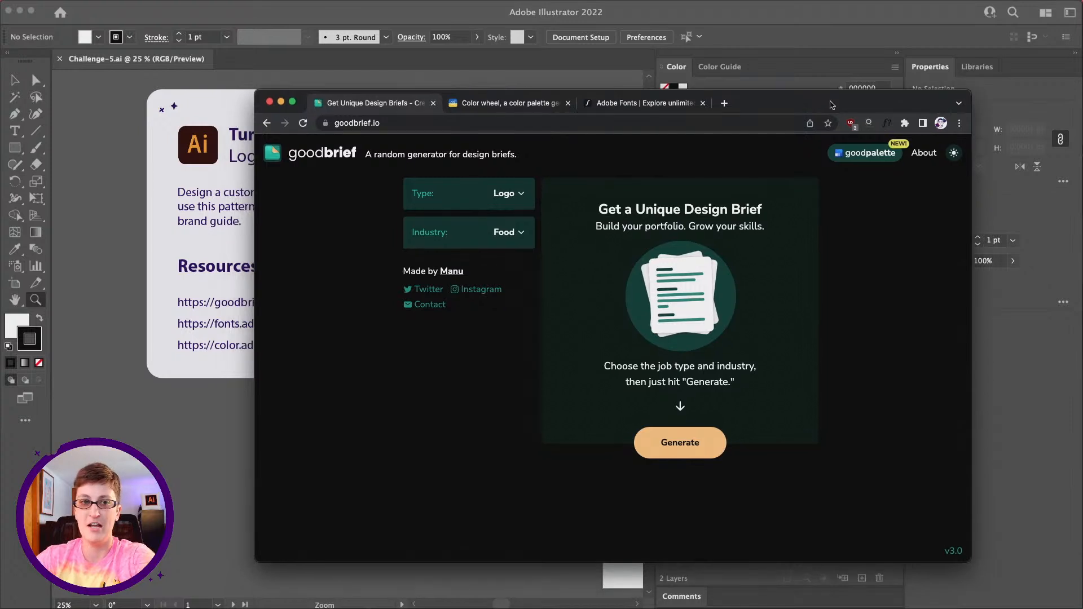
left_click(483, 202)
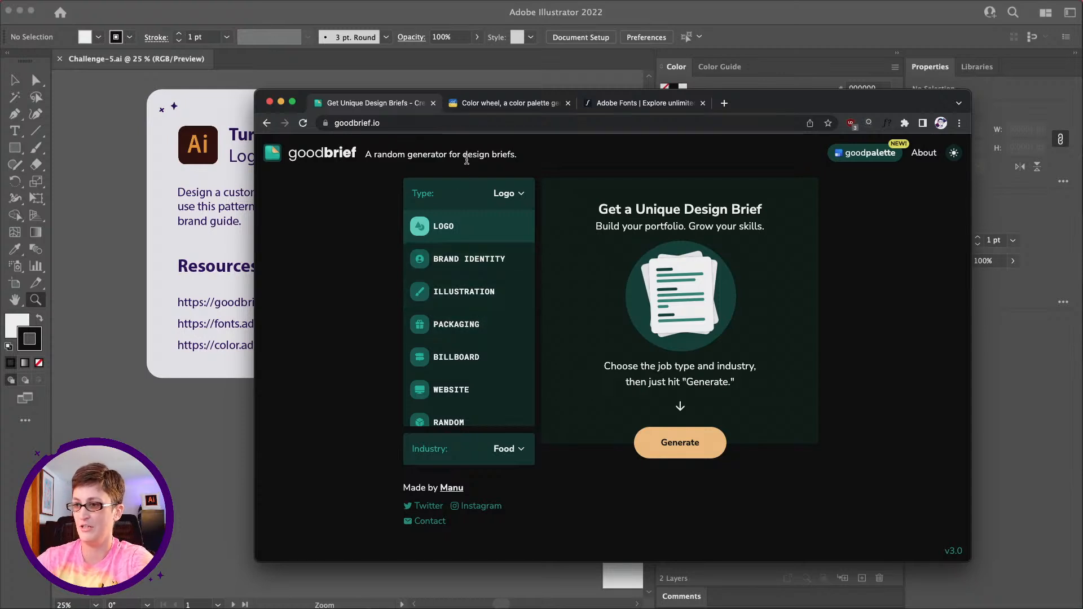
left_click(463, 193)
left_click(459, 238)
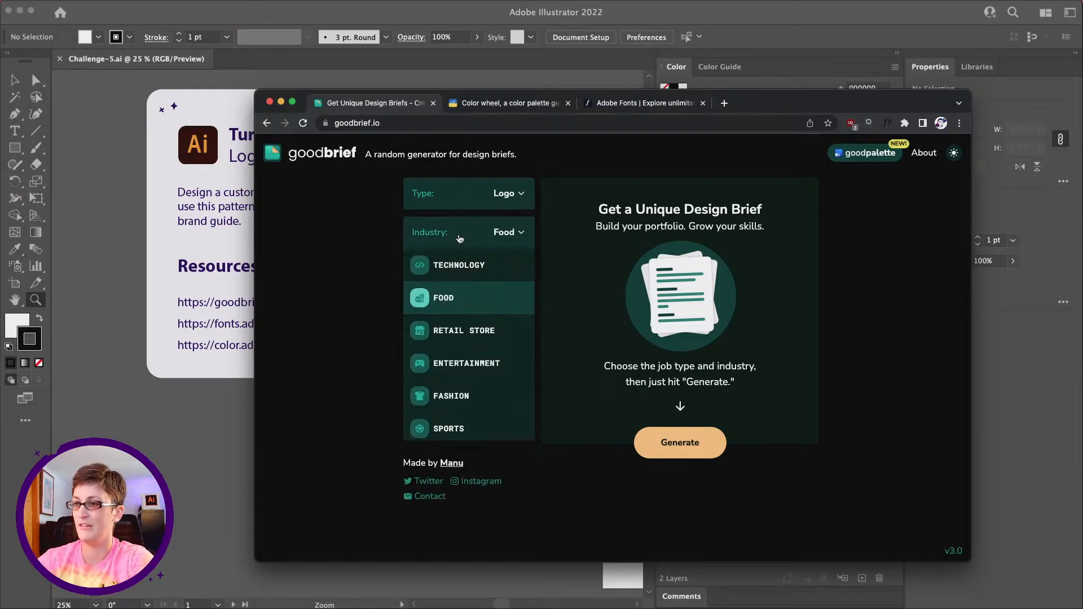
left_click(460, 239)
left_click_drag(759, 104, 1082, 104)
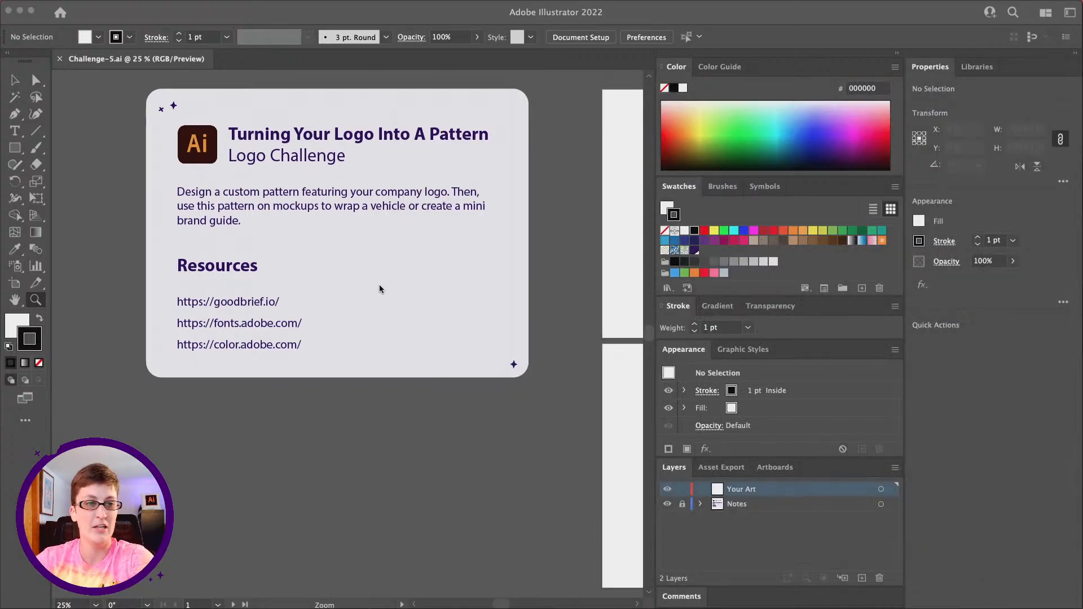
Examine the logo pattern challenge notes and the layout of the blank artboards beside them.
scroll(369, 269, "right", 5)
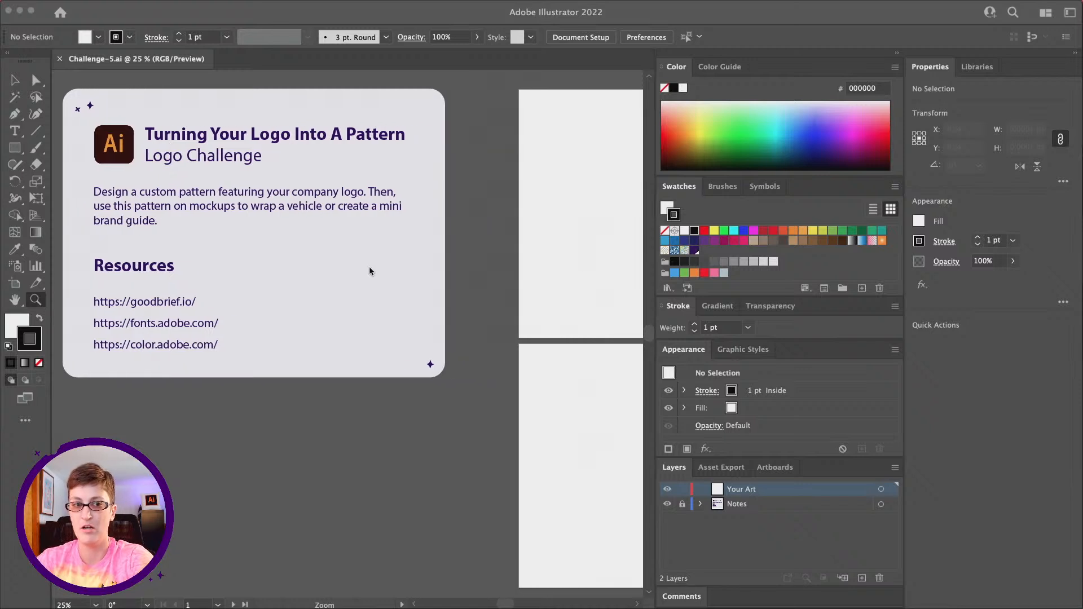
scroll(369, 270, "right", 8)
scroll(370, 271, "left", 8)
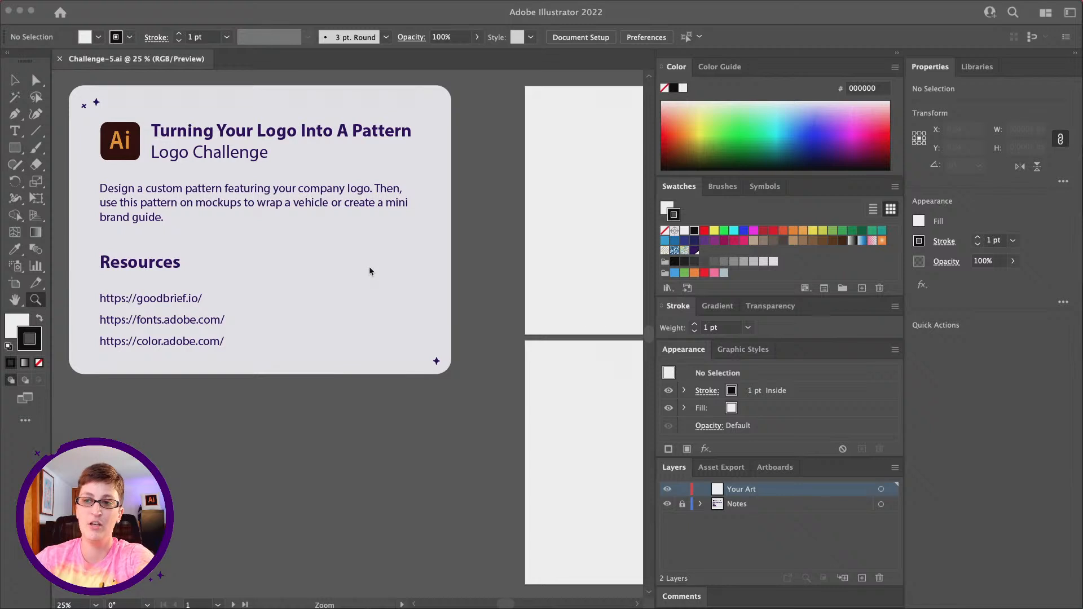
scroll(368, 271, "left", 2)
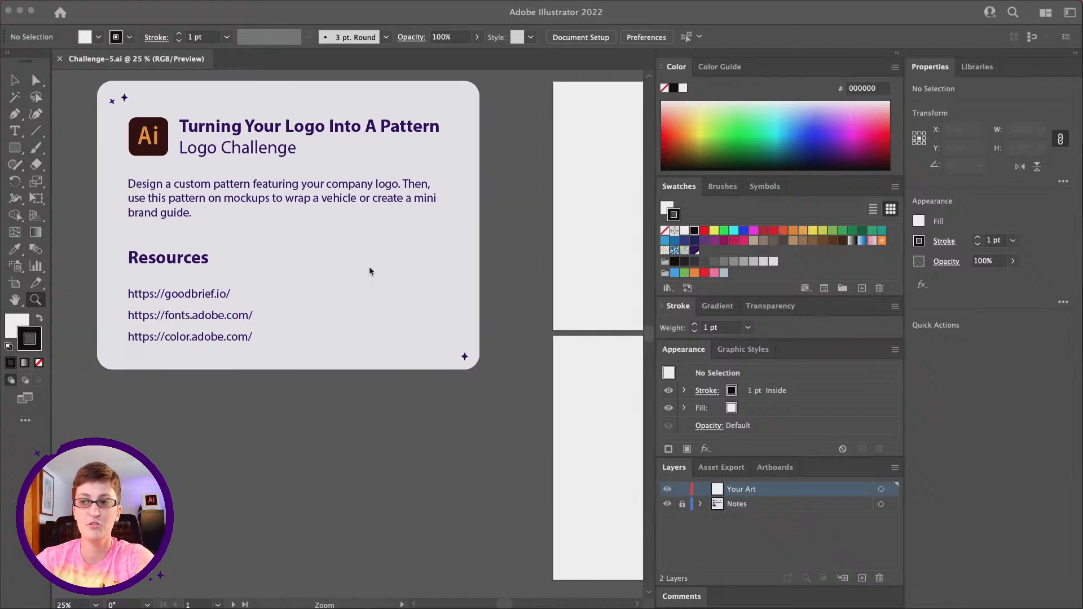
scroll(370, 271, "right", 1)
scroll(369, 271, "left", 2)
scroll(369, 272, "right", 1)
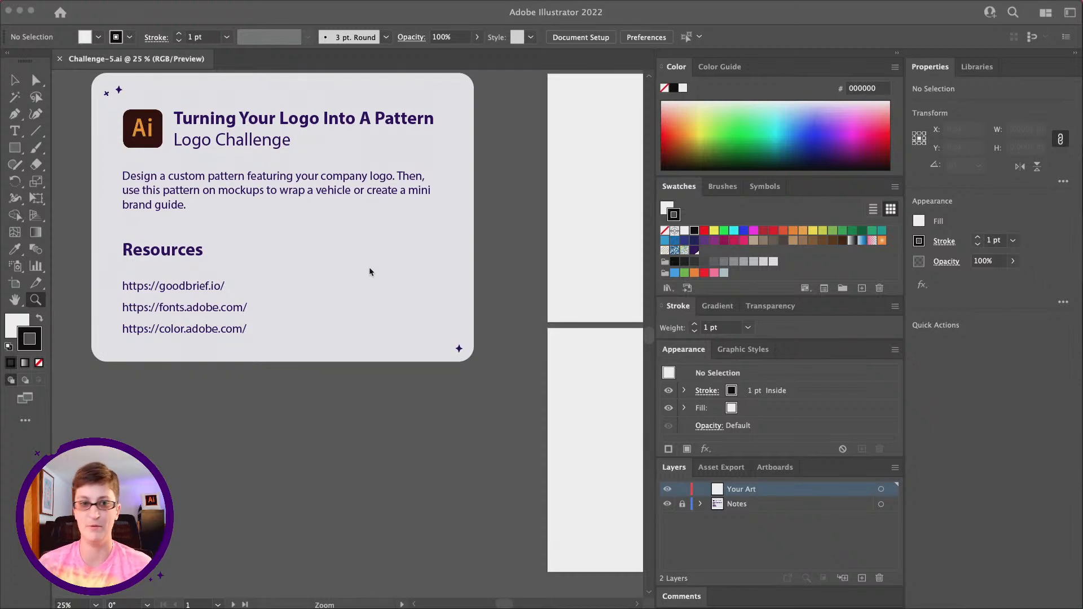
scroll(370, 272, "right", 10)
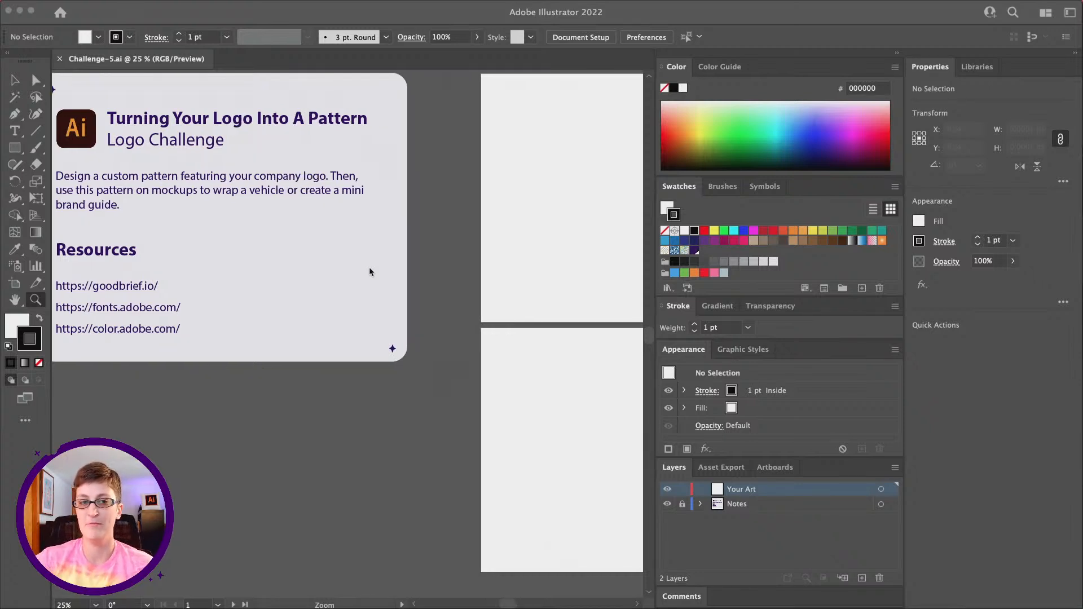
scroll(370, 272, "right", 3)
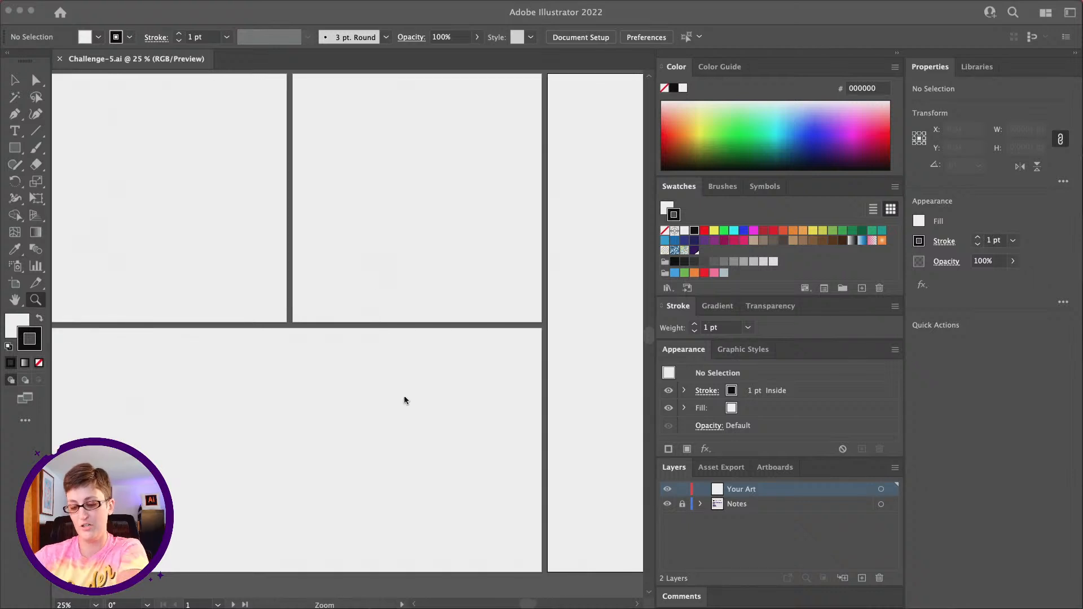
left_click(400, 265, "alt")
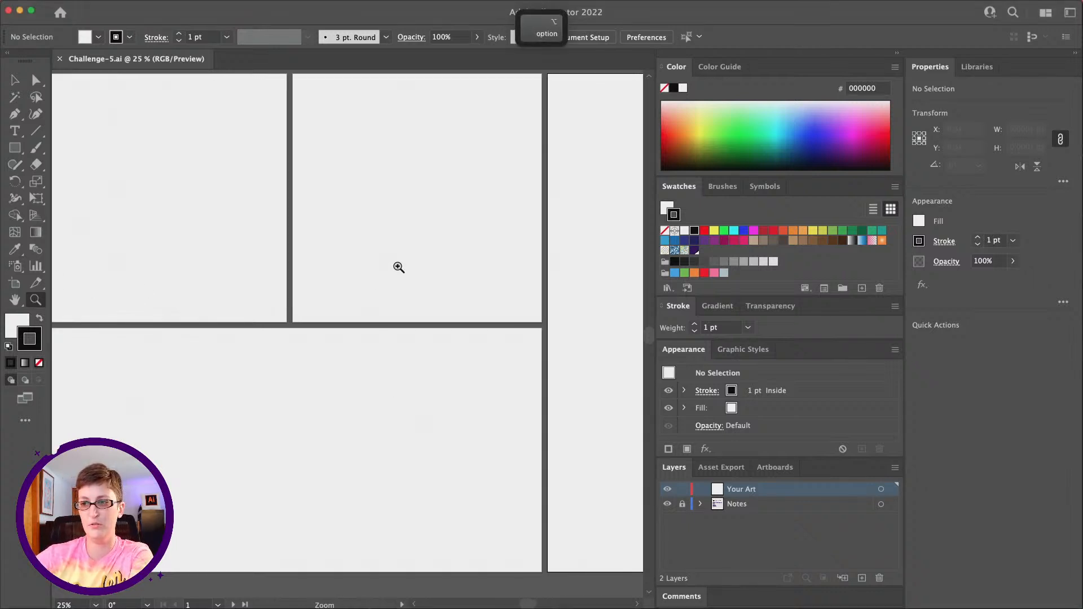
left_click(399, 265, "alt")
scroll(395, 269, "right", 1)
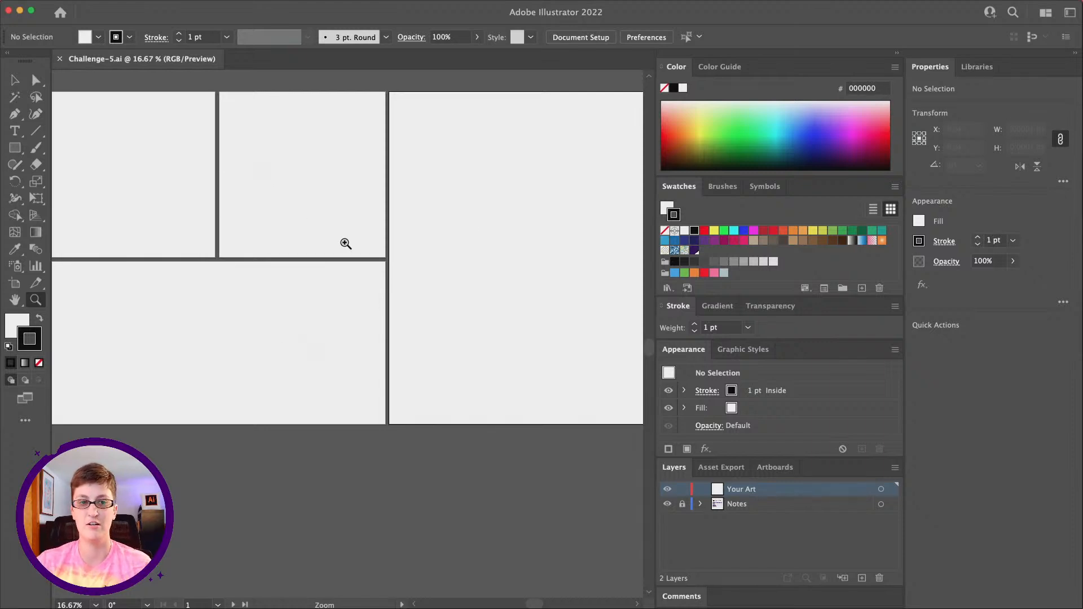
scroll(344, 243, "left", 5)
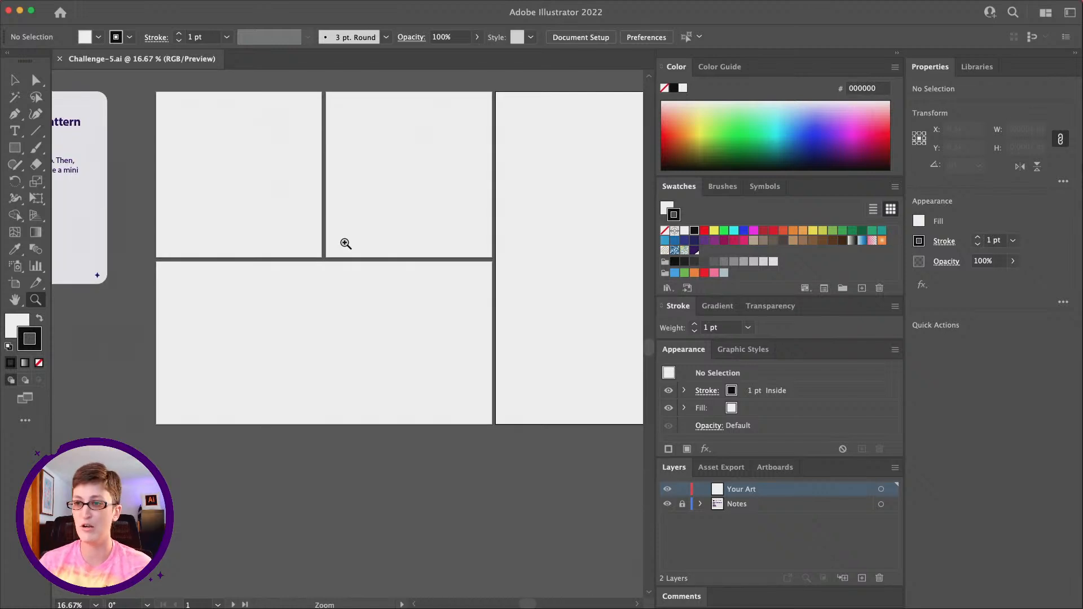
scroll(345, 243, "left", 10)
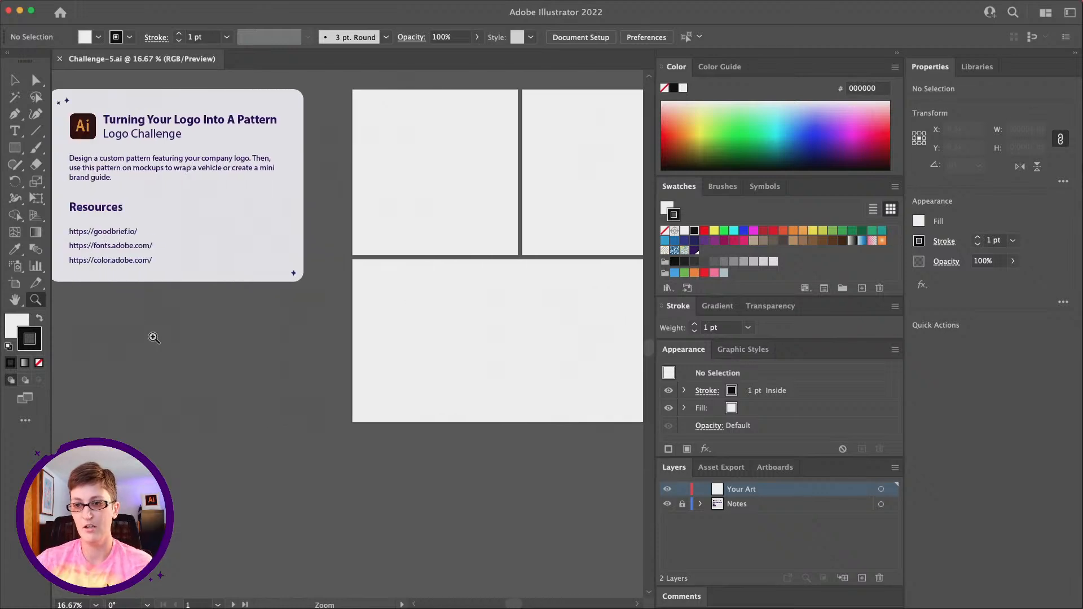
Add a point text reading "UbeFood Truck" in the empty canvas area below the challenge notes card.
left_click(154, 338)
scroll(177, 338, "right", 3)
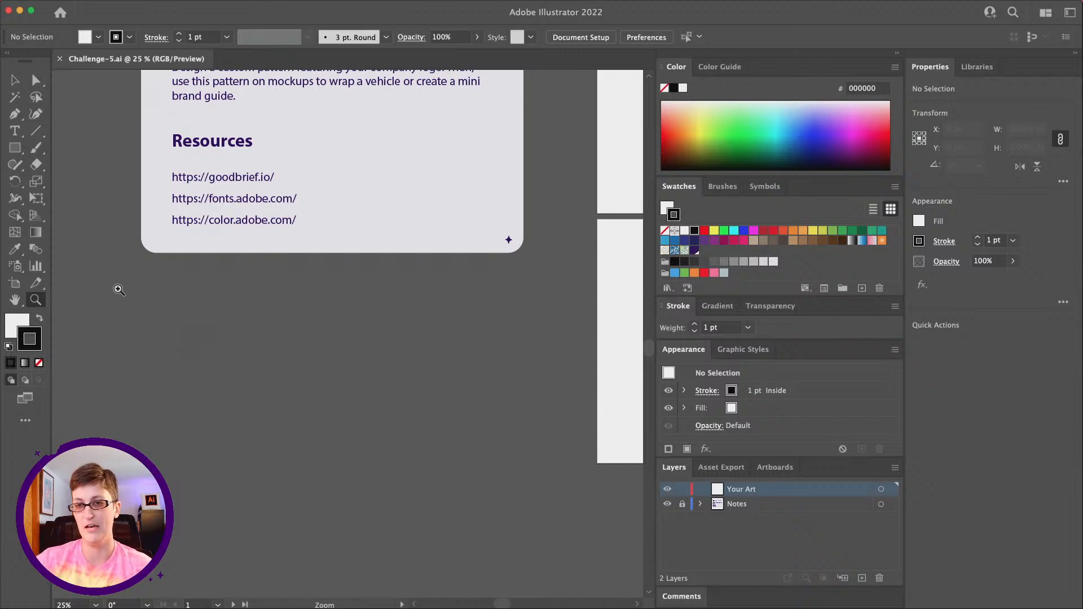
left_click(15, 133)
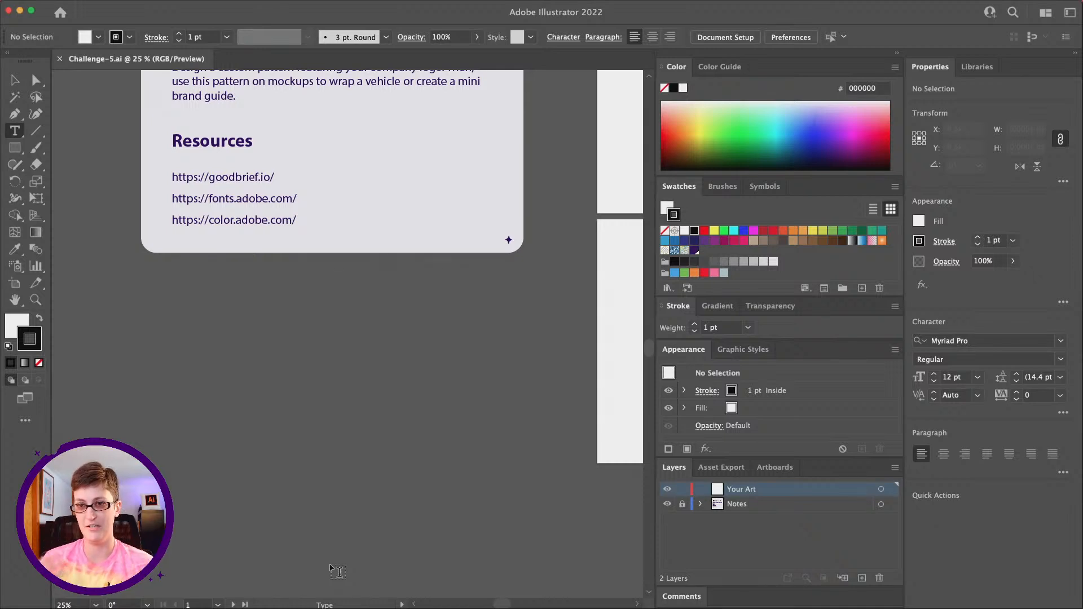
left_click(248, 300)
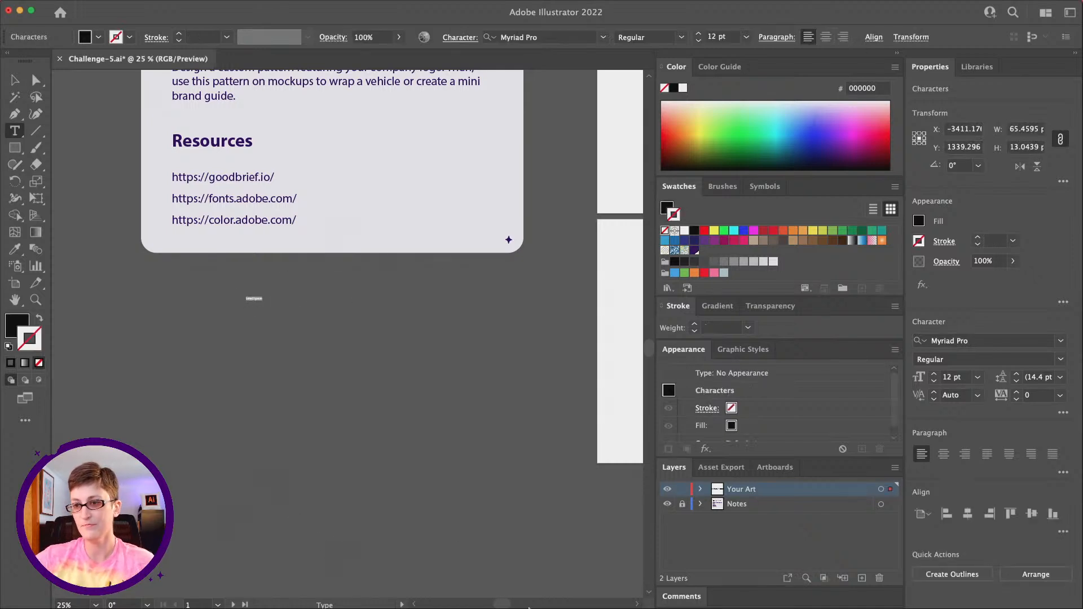
mouse_move(546, 607)
type("U")
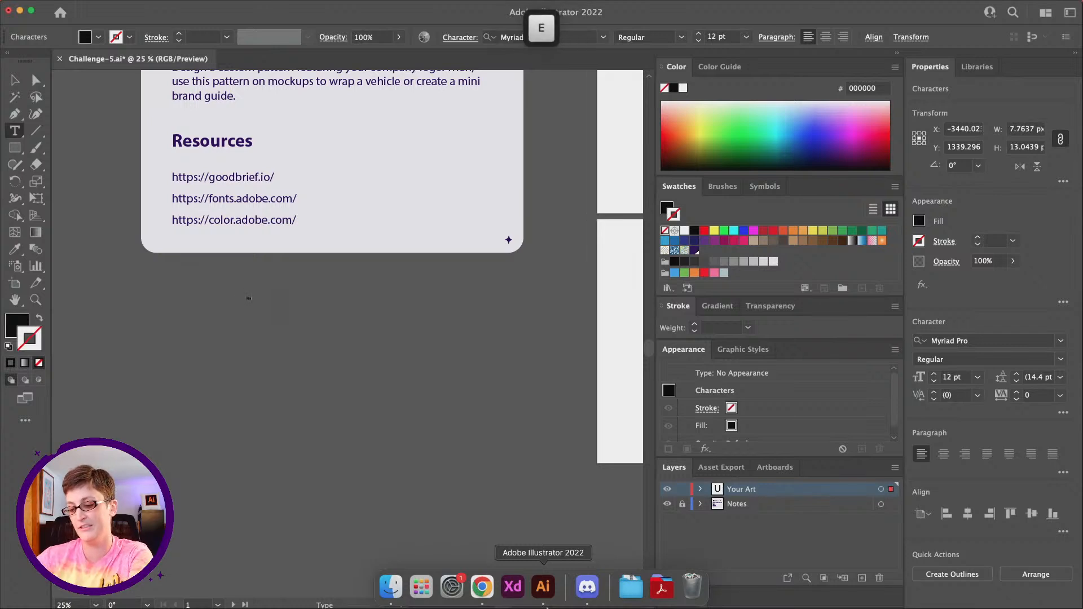
type("Food Truck")
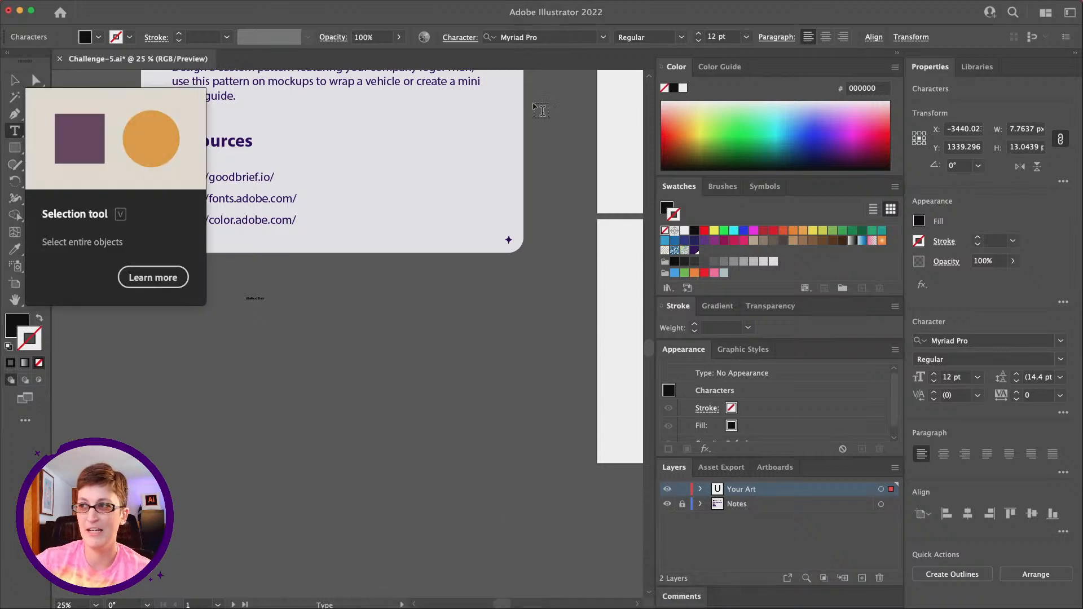
left_click(14, 80)
left_click(319, 347)
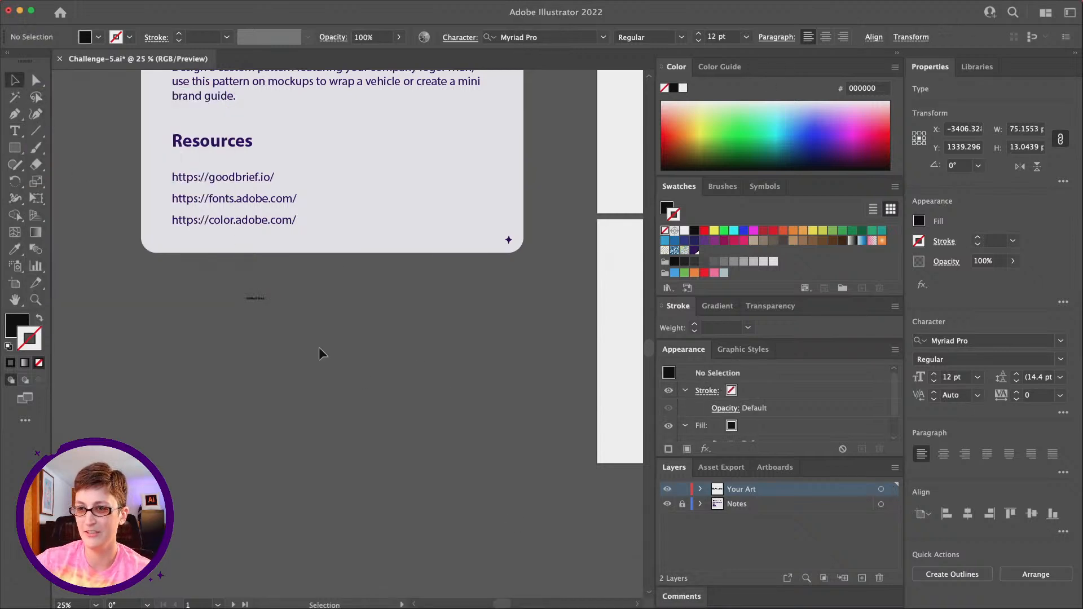
Move the food truck text toward the middle below the notes card and set its font size to 72 pt.
left_click_drag(259, 298, 307, 298)
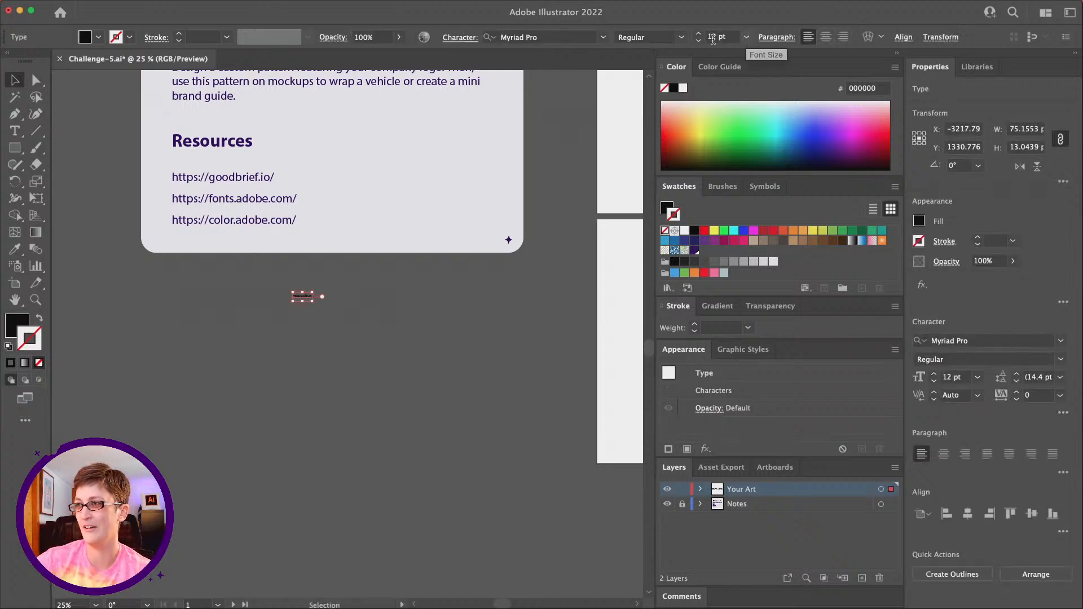
left_click(746, 37)
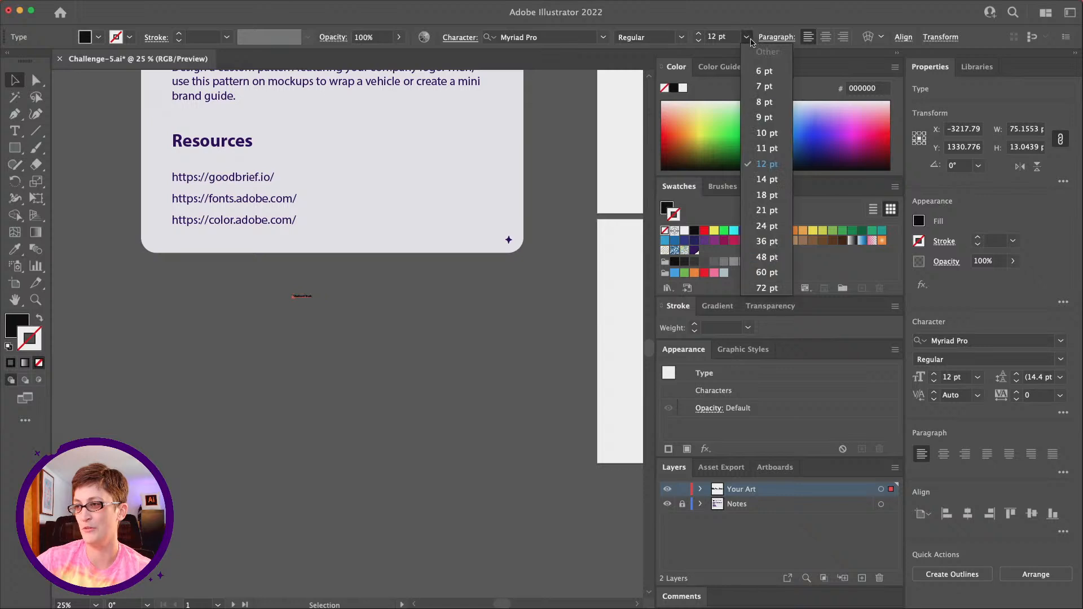
left_click(766, 287)
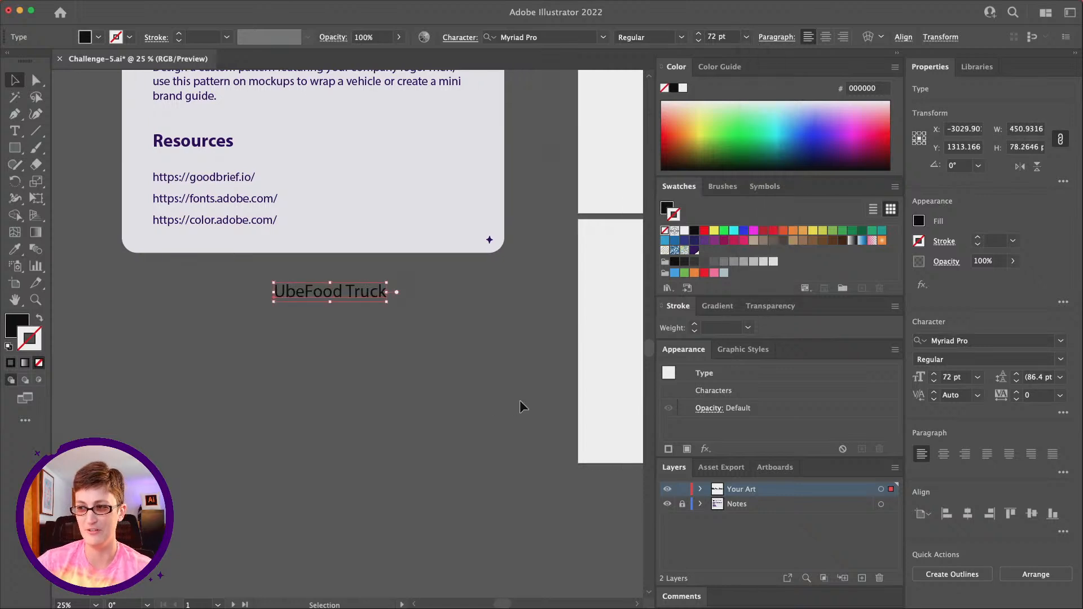
scroll(519, 400, "up", 3)
left_click(435, 415)
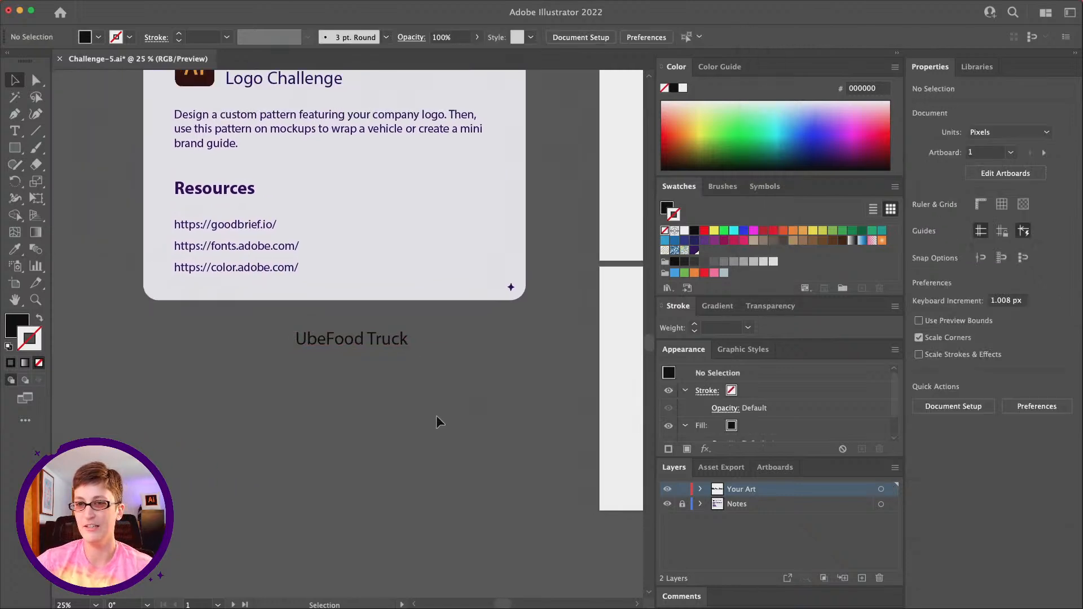
Draw a rectangle about 1499 by 854 px over the text below the notes card and fill it with white.
scroll(436, 415, "down", 2)
left_click(16, 149)
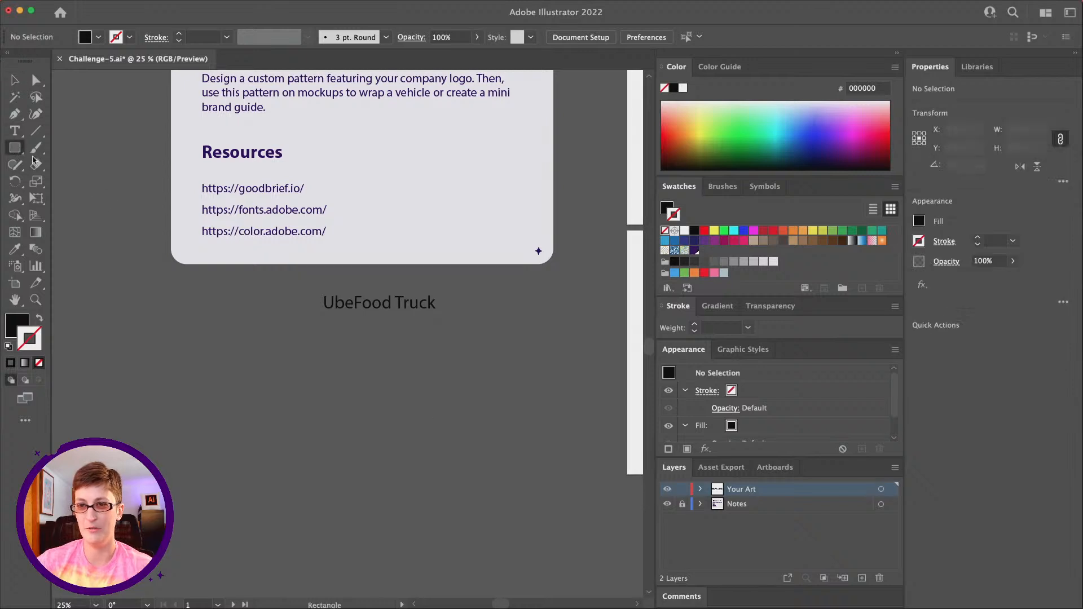
left_click_drag(179, 273, 553, 485)
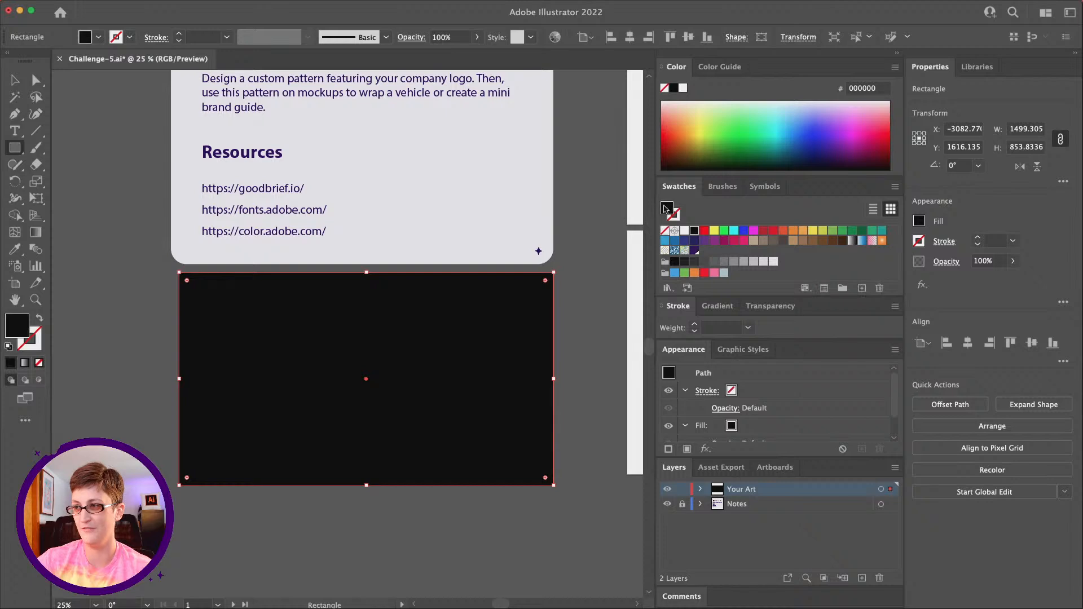
left_click(682, 231)
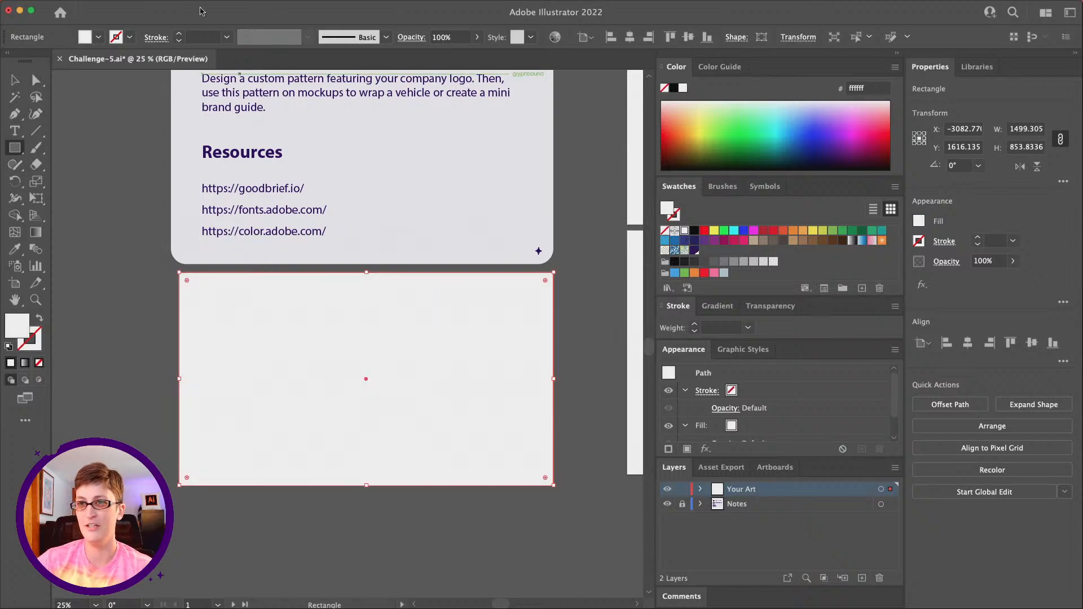
Send the white rectangle to the back of the stacking order, behind the food truck text.
left_click(147, 7)
mouse_move(147, 36)
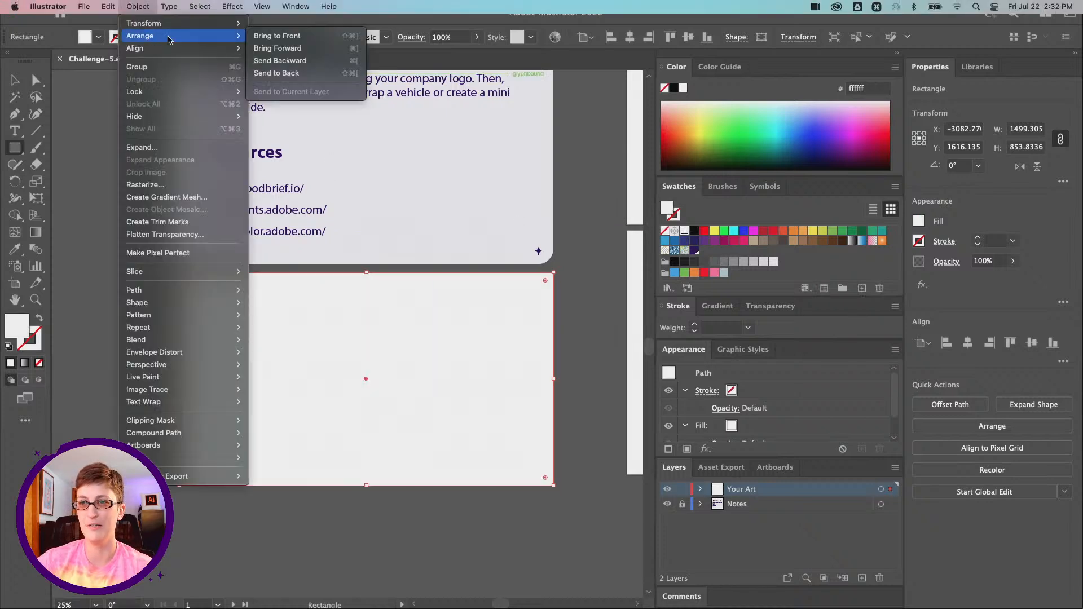
left_click(276, 73)
left_click(15, 80)
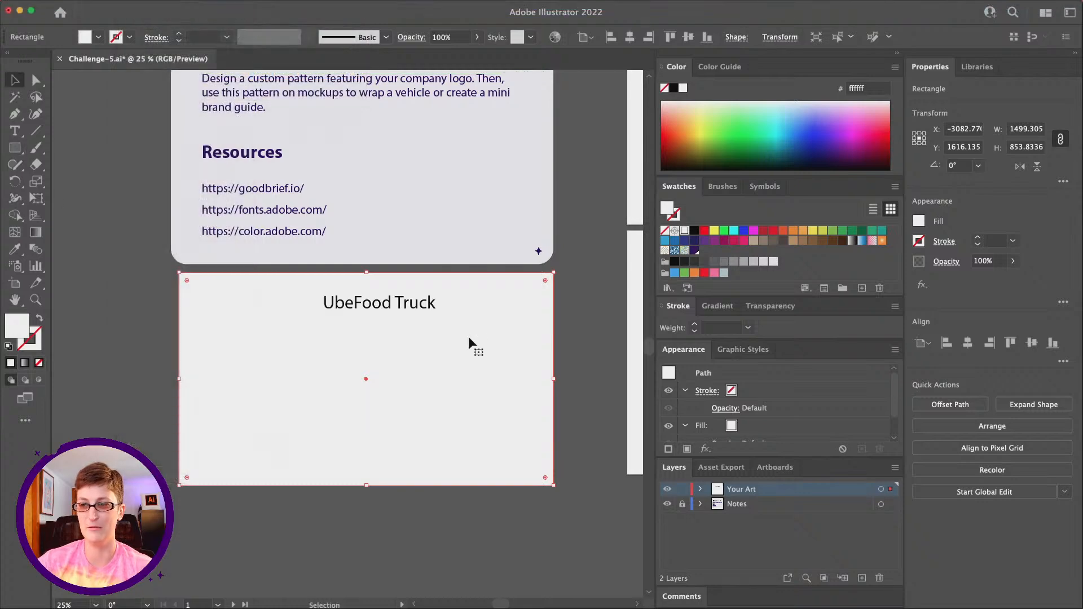
Shift the title slightly toward the rectangle's horizontal centre and add the missing space so it reads "Ube Food Truck".
left_click_drag(411, 303, 399, 305)
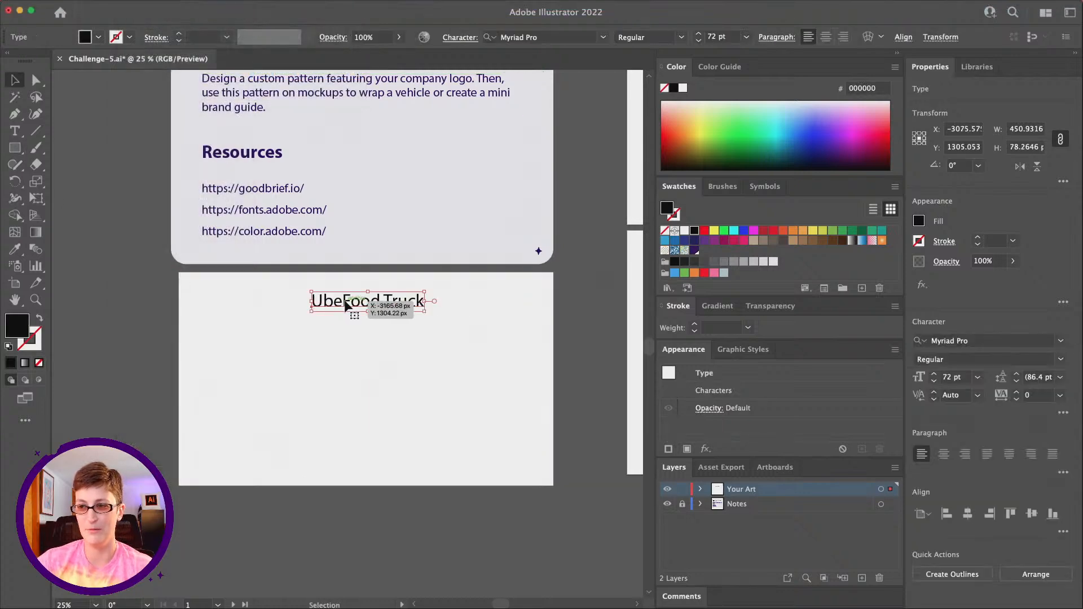
double_click(344, 301)
left_click(16, 80)
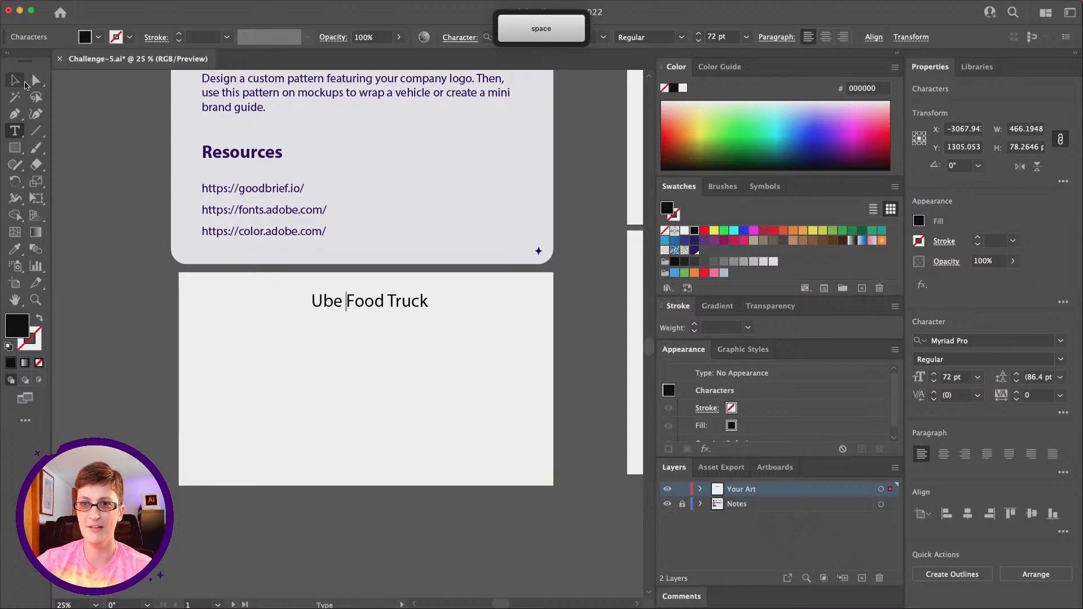
left_click(107, 297)
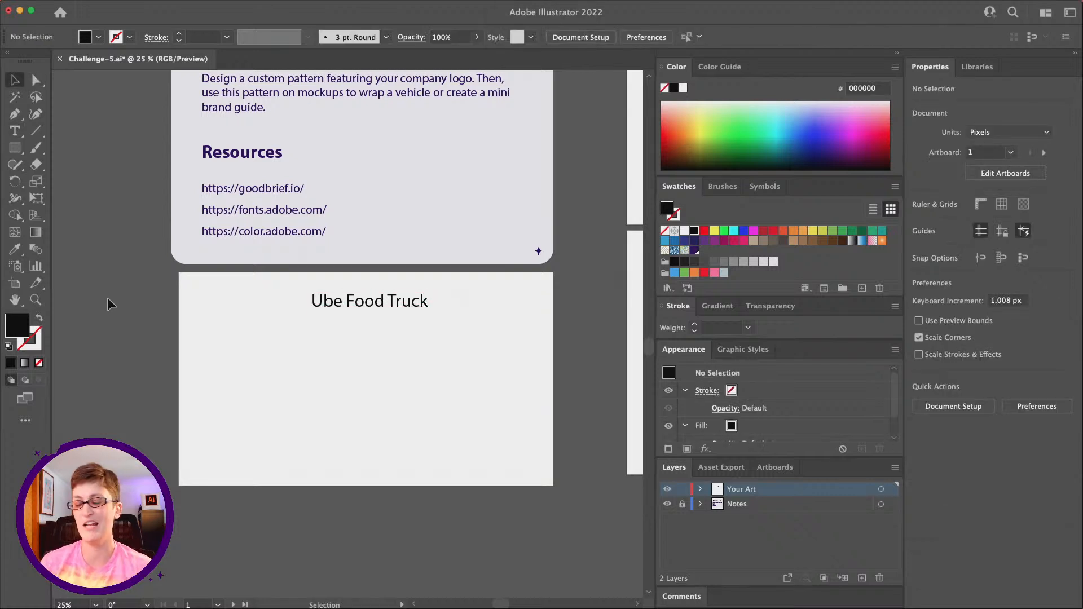
Add a separate text reading "Cookies" at the left edge of the white rectangle, just below the title.
left_click(16, 131)
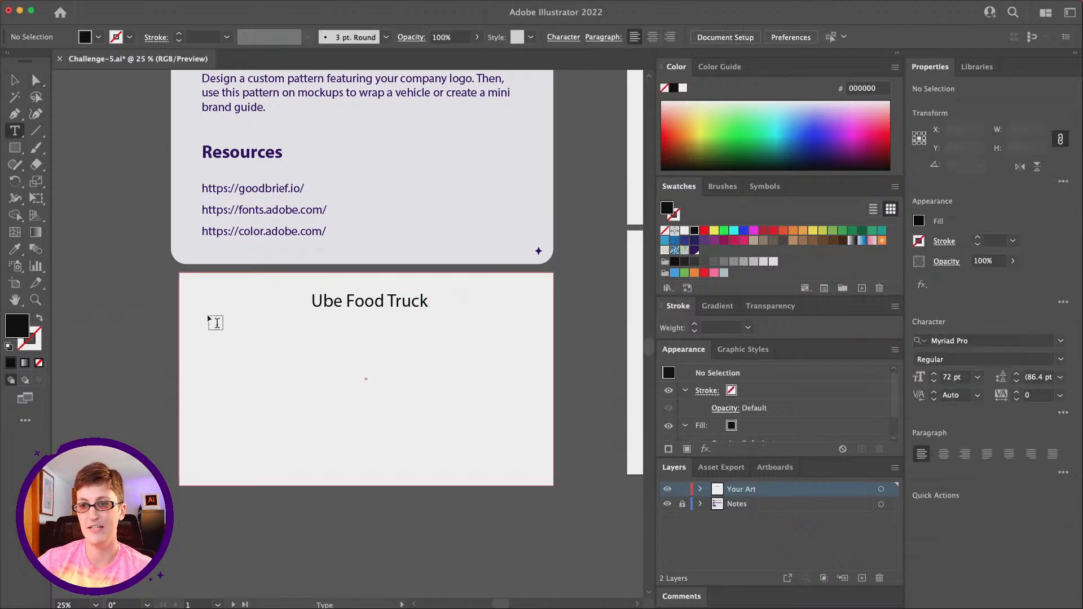
left_click(142, 331)
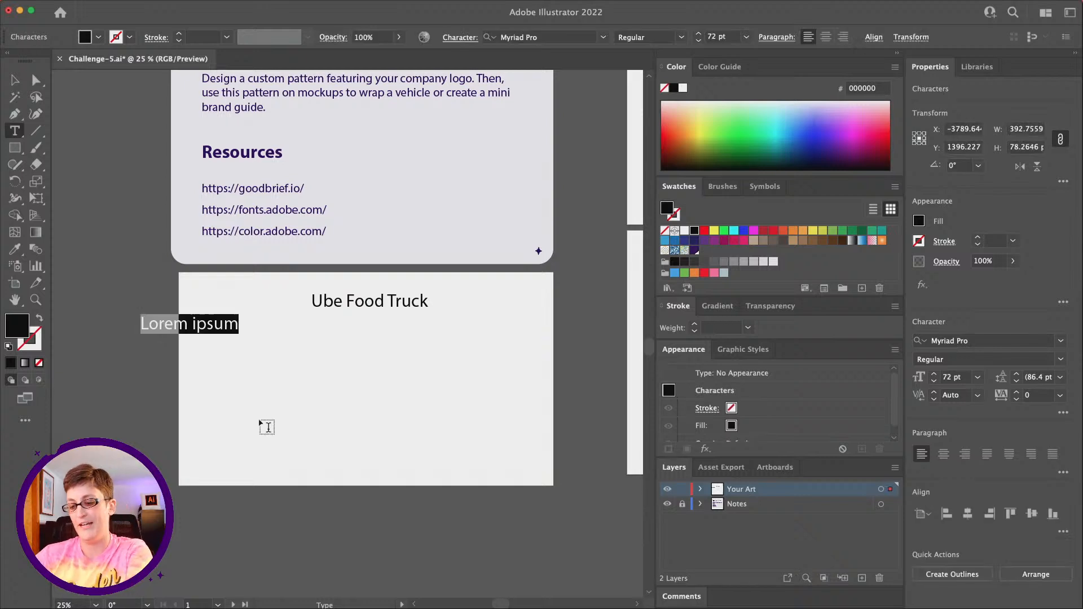
type("Cookies")
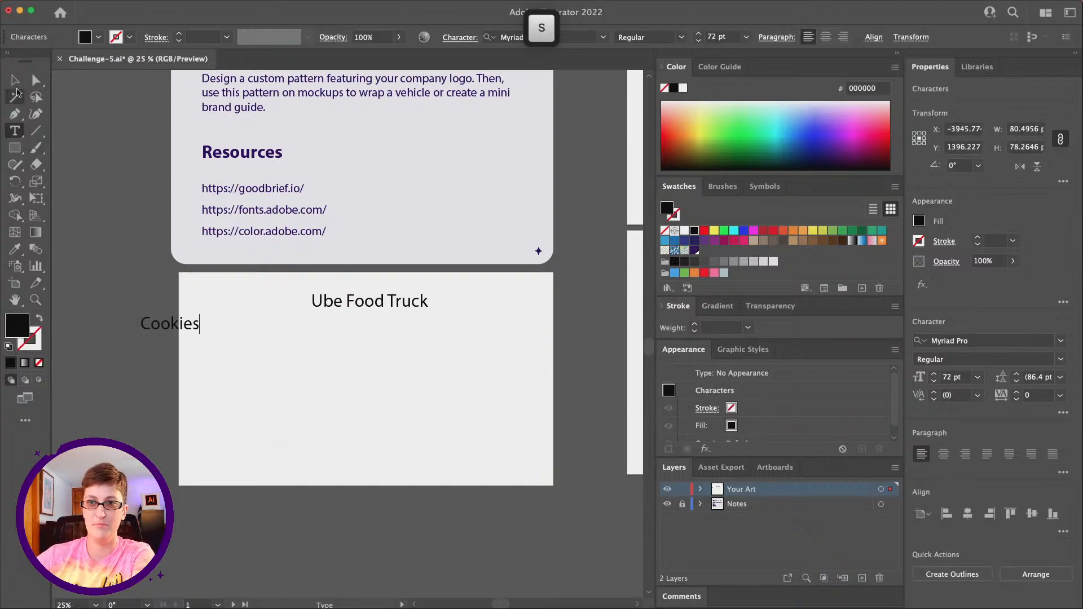
Move "Cookies" onto the white rectangle just below the title and add a separate text "Waffles" beside it in the same row.
left_click(15, 80)
left_click_drag(167, 326, 242, 334)
left_click(15, 131)
left_click(143, 360)
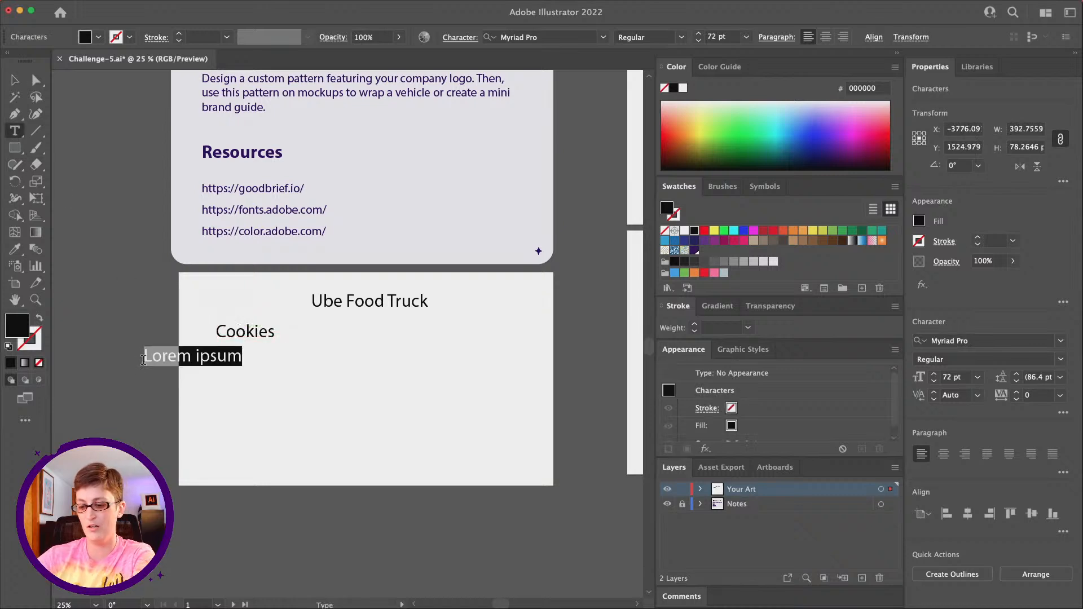
type("Waffl")
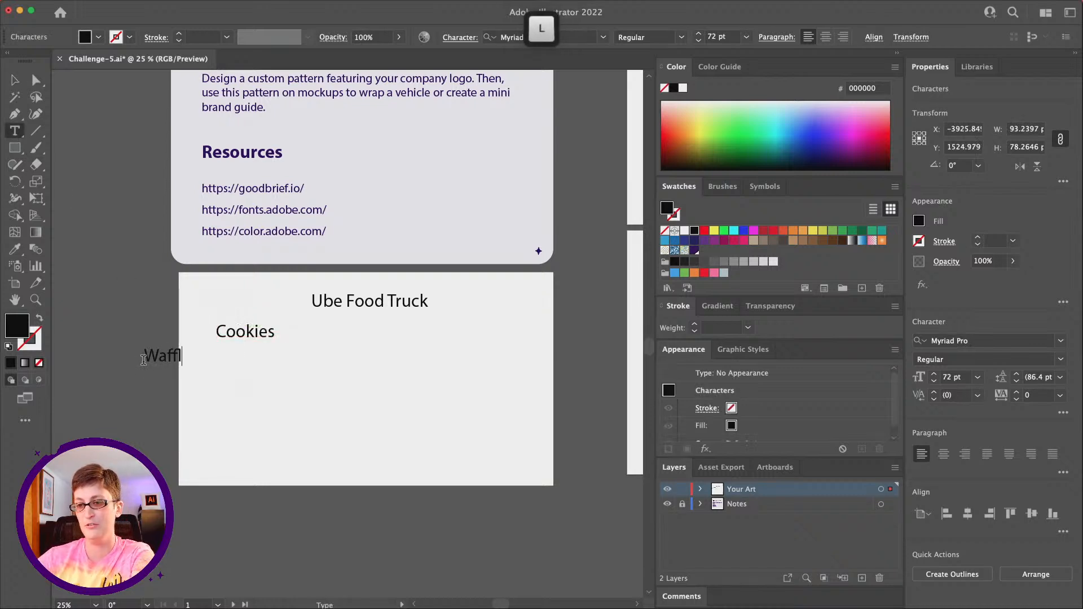
type("es")
left_click(15, 80)
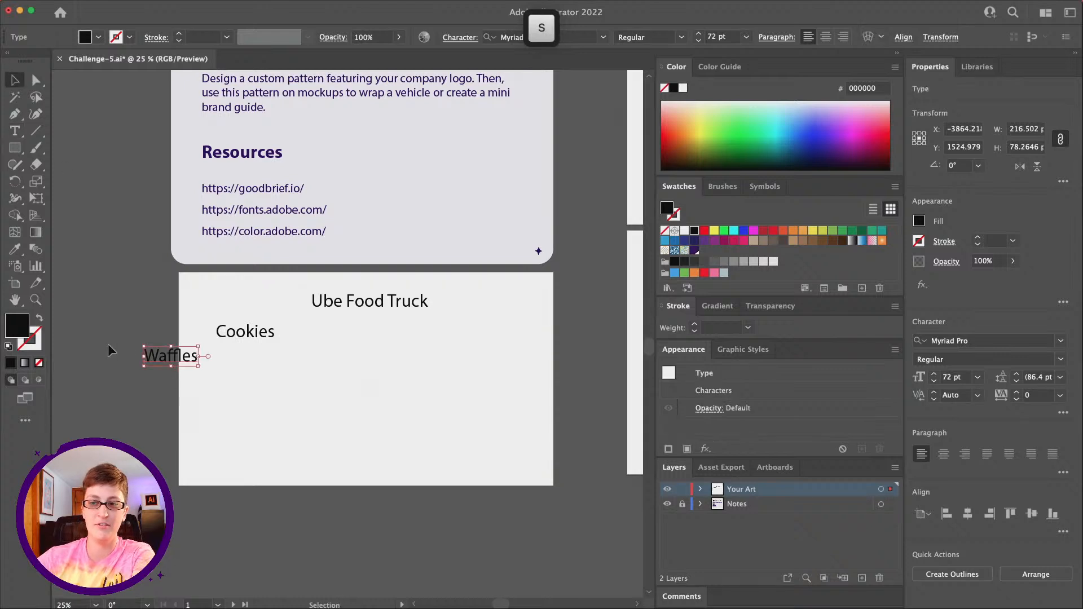
left_click_drag(147, 358, 297, 334)
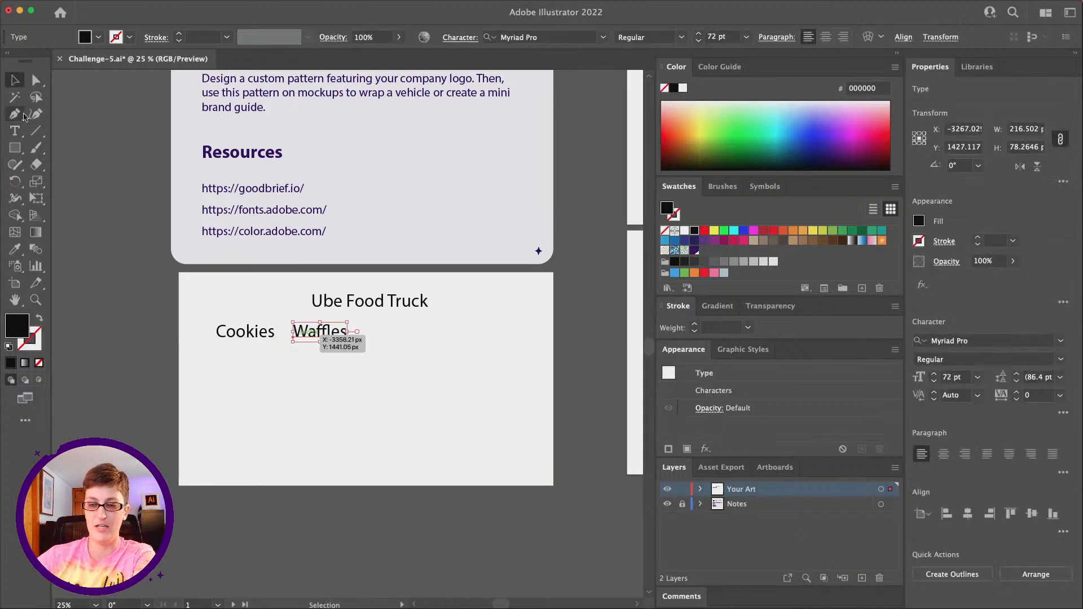
Add a separate text reading "Ice Cream" and place it after "Waffles" on the same row.
left_click(16, 131)
left_click(135, 343)
type("I")
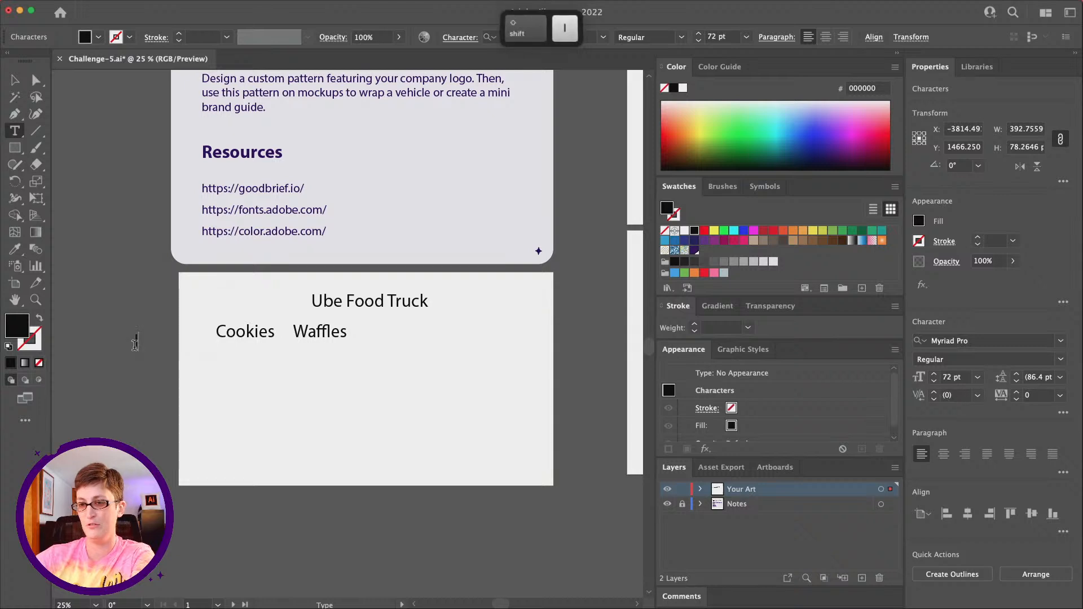
type("ce")
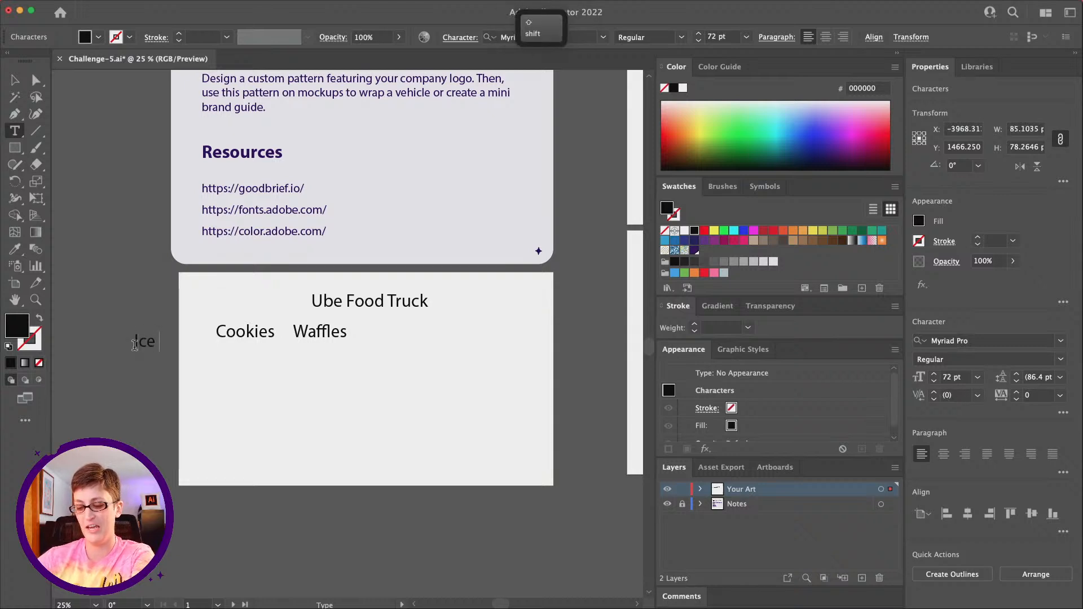
type(" Cream")
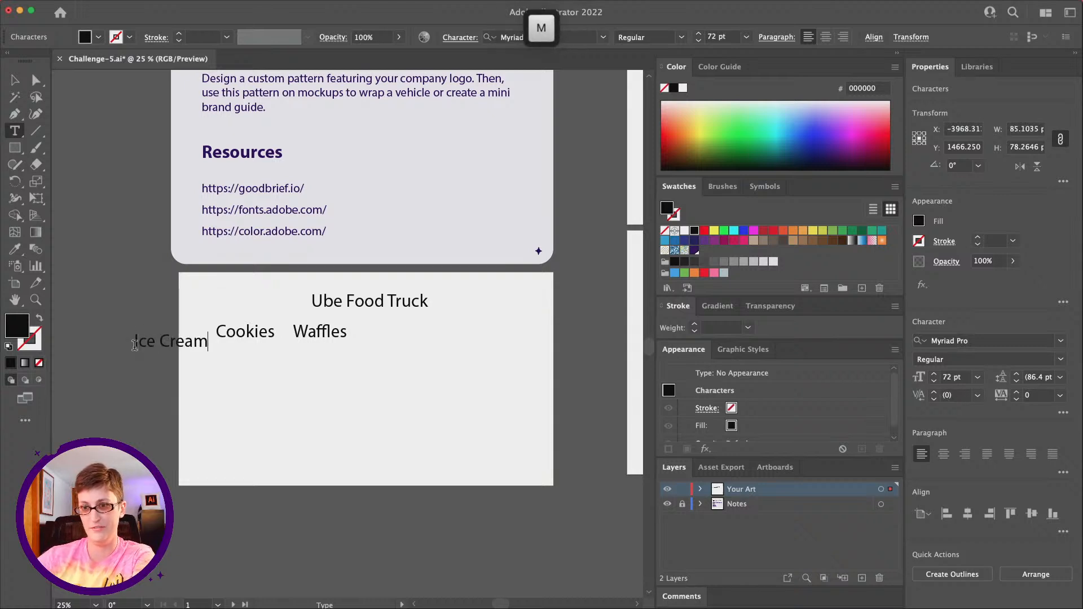
left_click(15, 80)
left_click(144, 286)
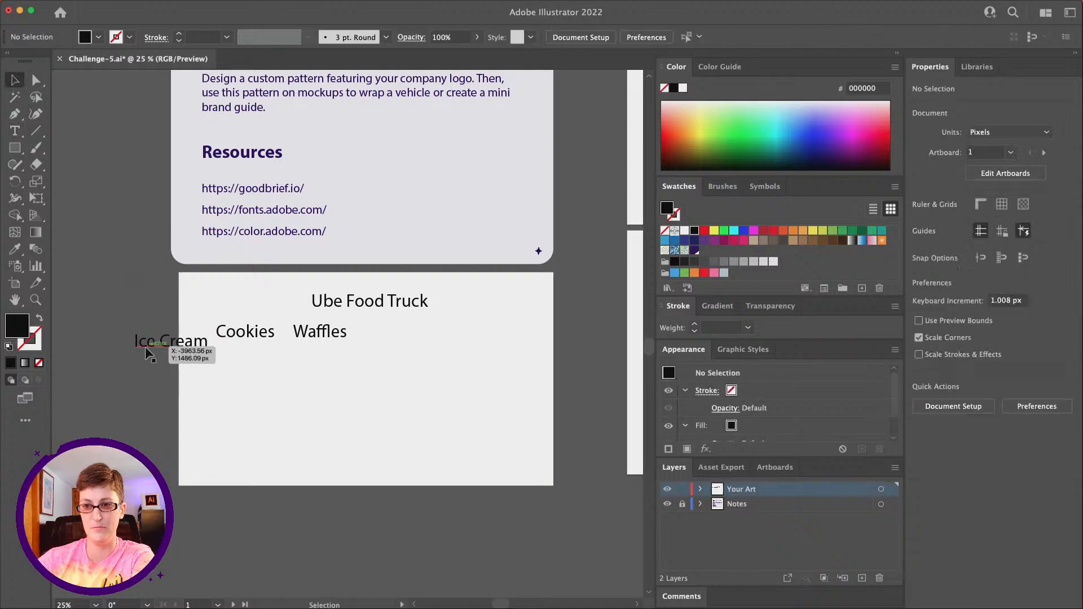
left_click_drag(148, 352, 380, 336)
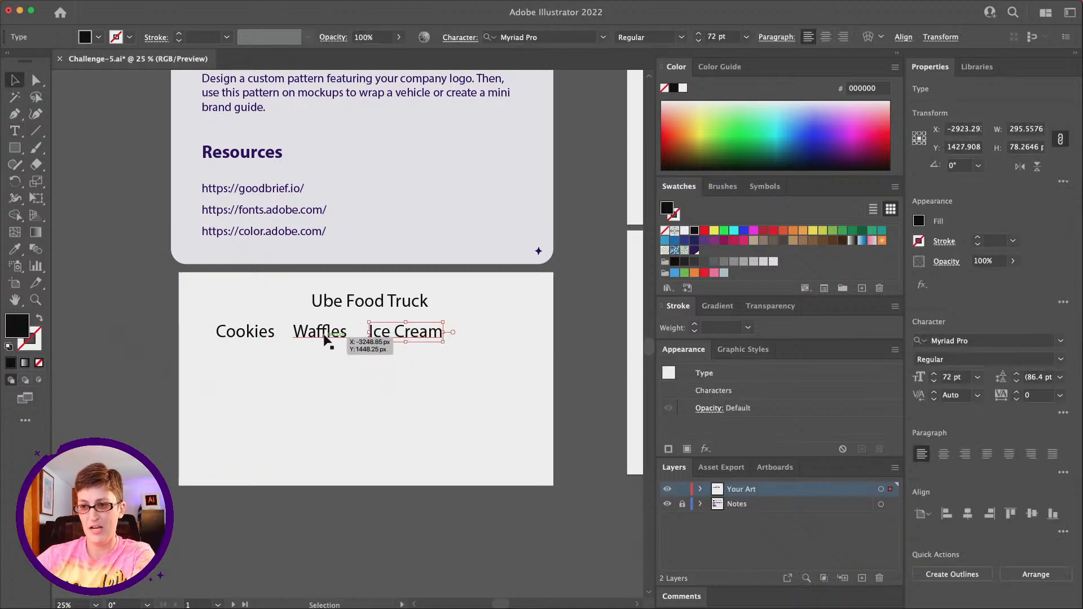
Shift the "Cookies", "Waffles" and "Ice Cream" texts together toward the rectangle's horizontal centre, beneath the title.
left_click(324, 335, "shift")
left_click_drag(251, 339, 280, 336)
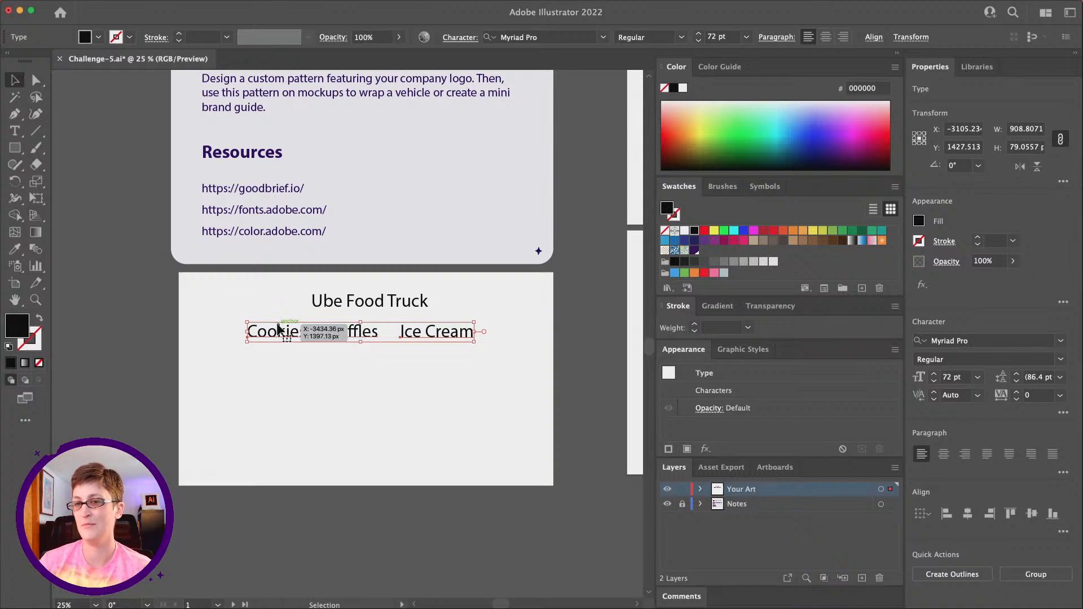
left_click(135, 234)
Add a separate text reading "Sweet" and place it on the white rectangle, starting a new row below the food items.
key("t")
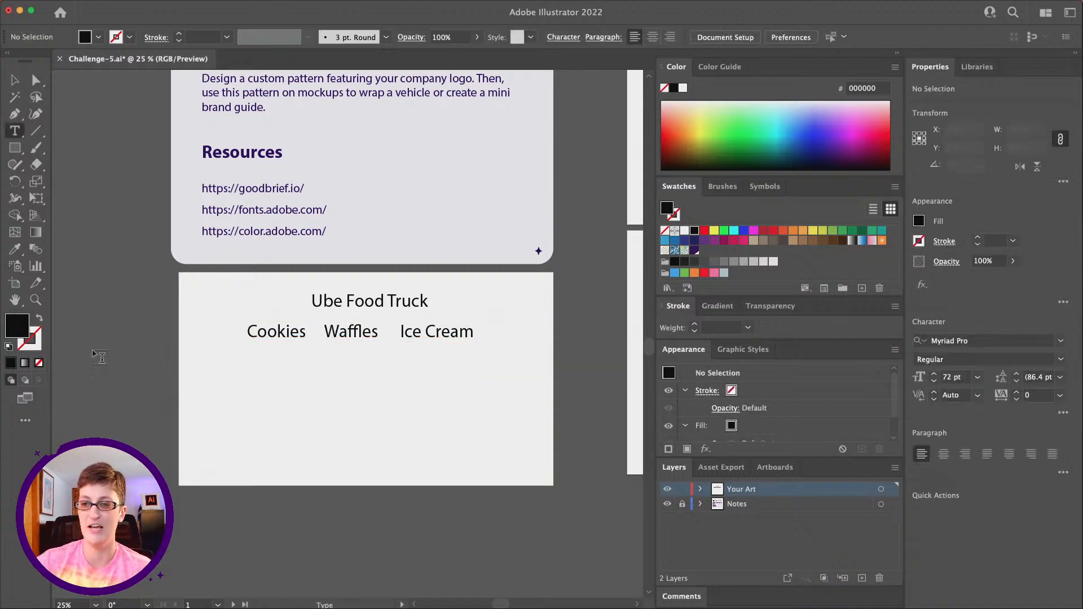
left_click(120, 370)
type("S")
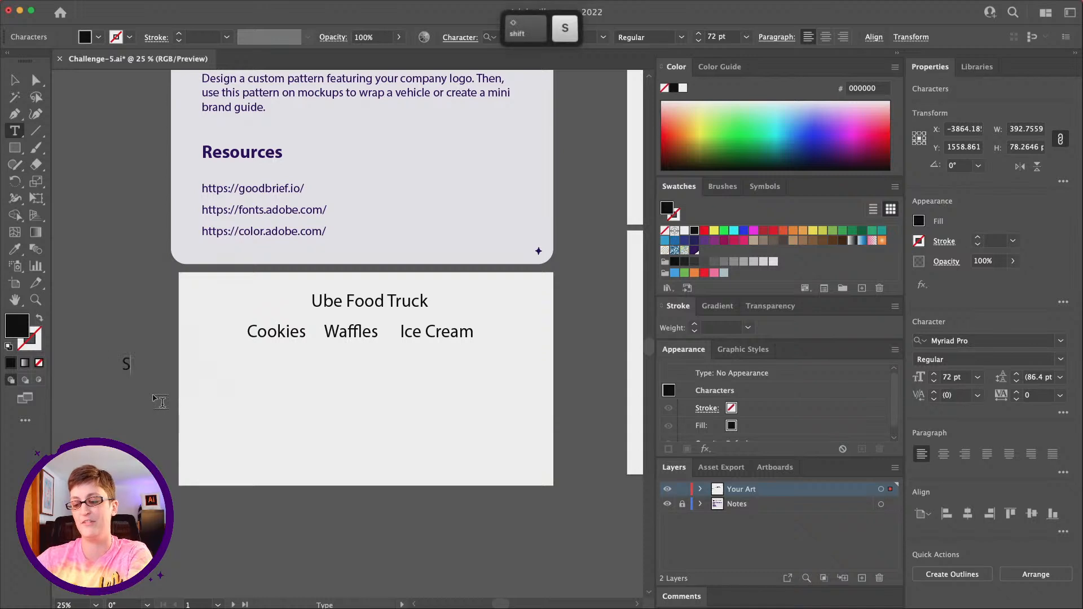
type("weet")
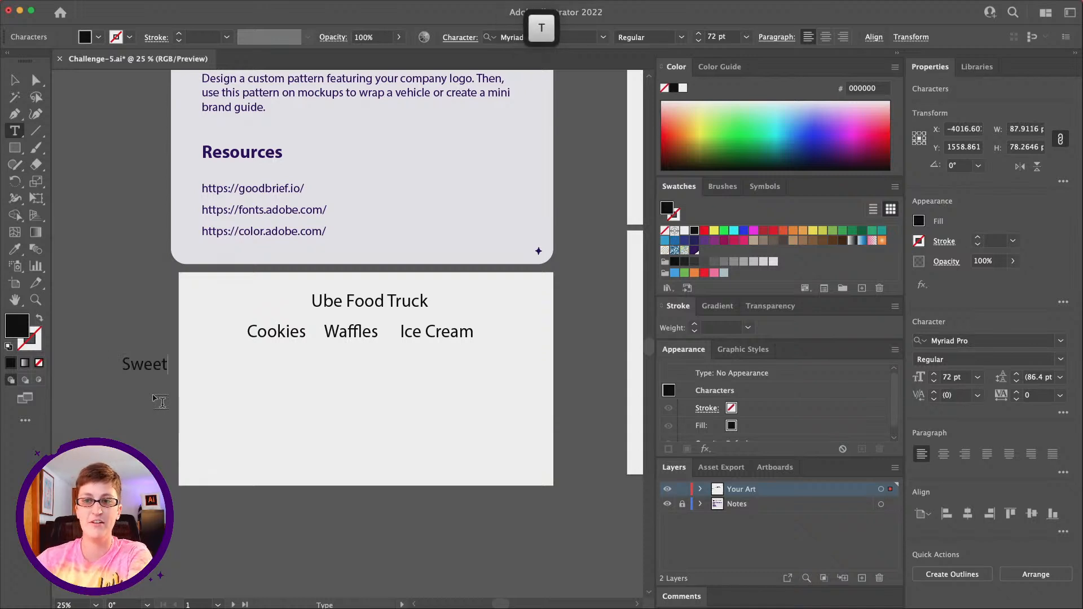
key("Escape")
left_click(122, 337)
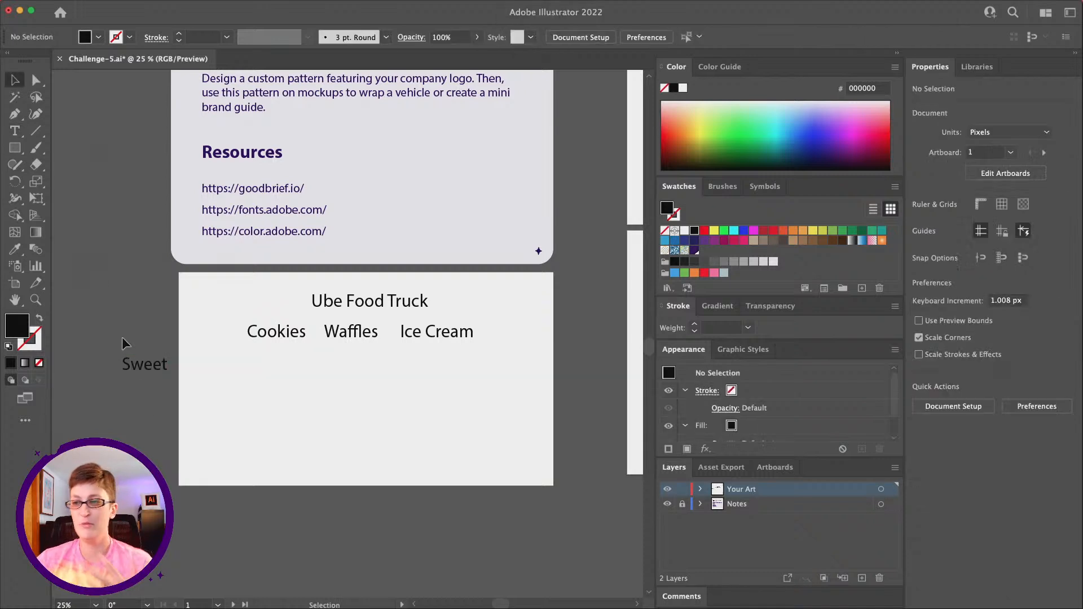
left_click_drag(143, 374, 235, 397)
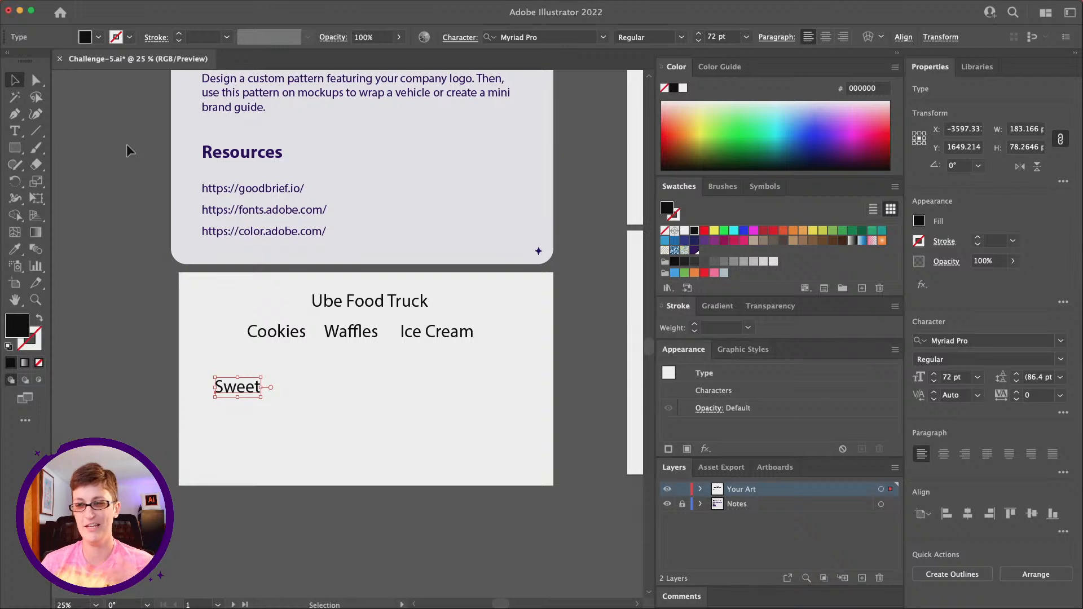
Add a separate text reading "Snacks/On-the-go" and place it after "Sweet" on the same row.
key("t")
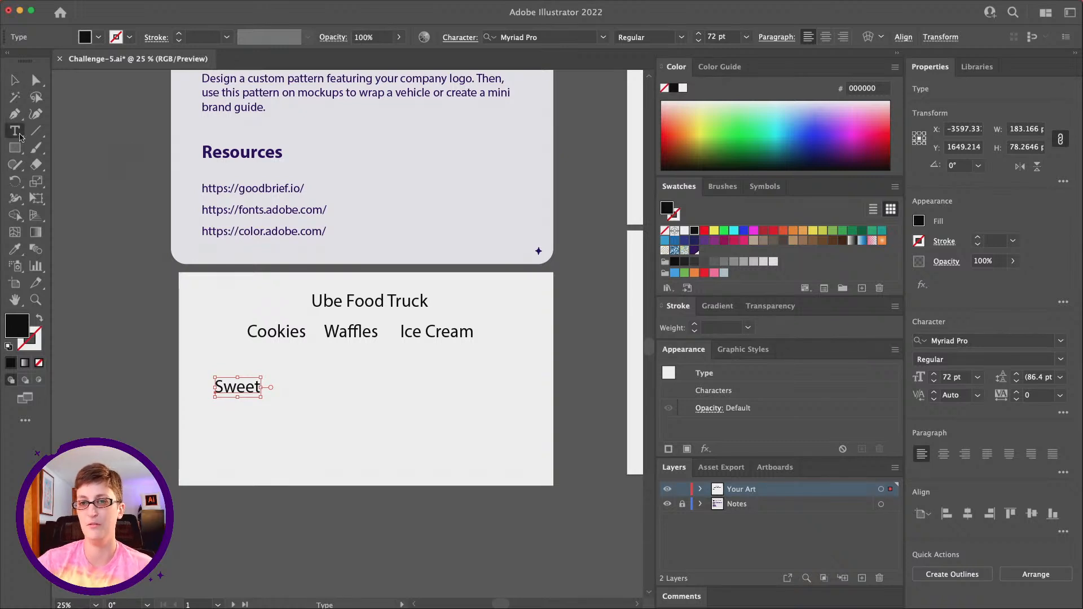
left_click(117, 342)
type("S")
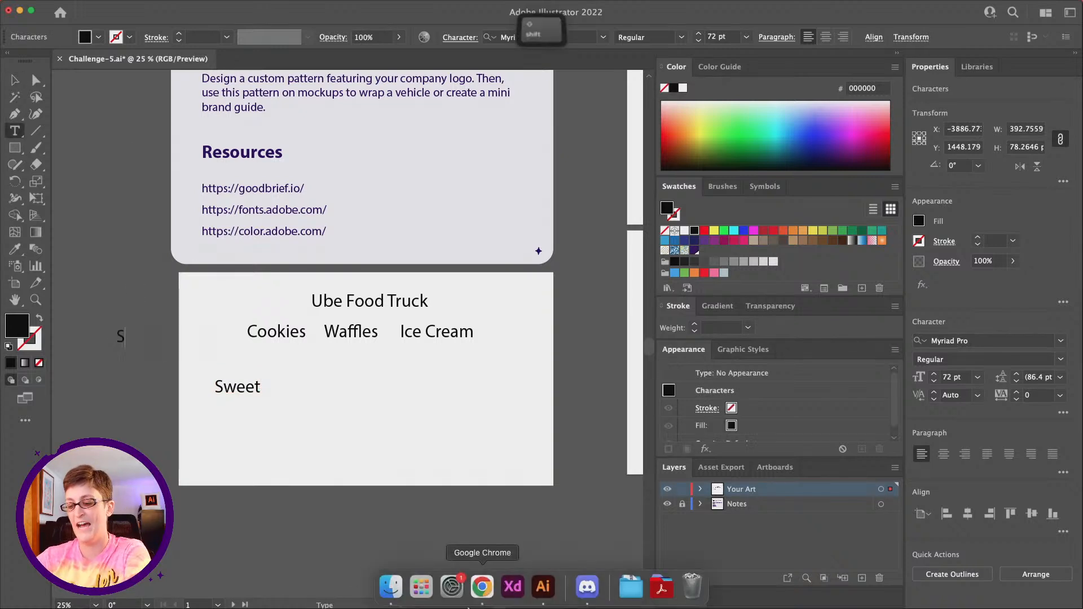
type("nacks/")
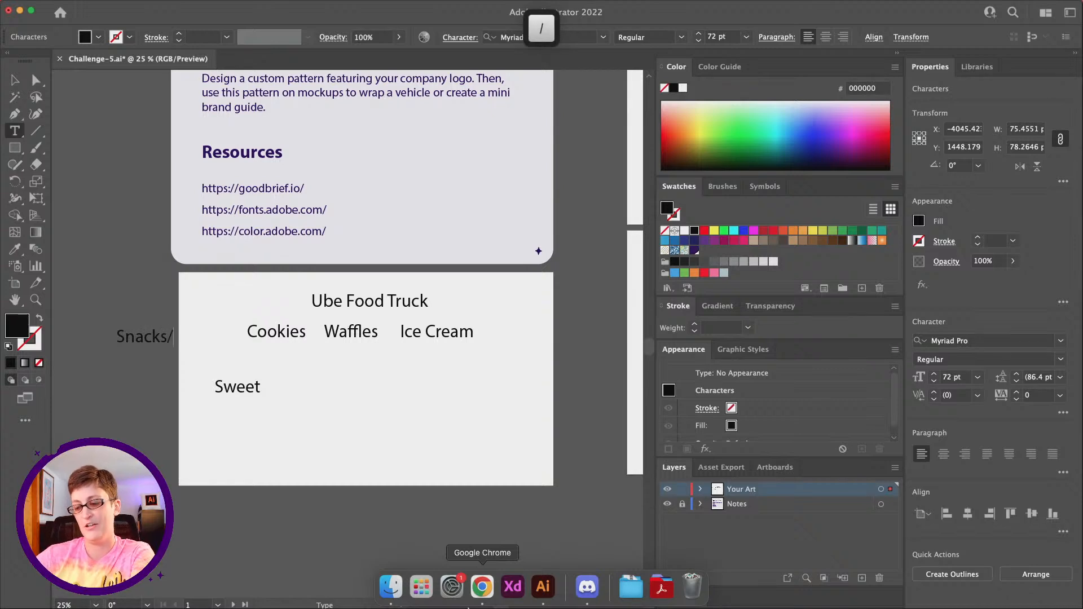
type("On-the")
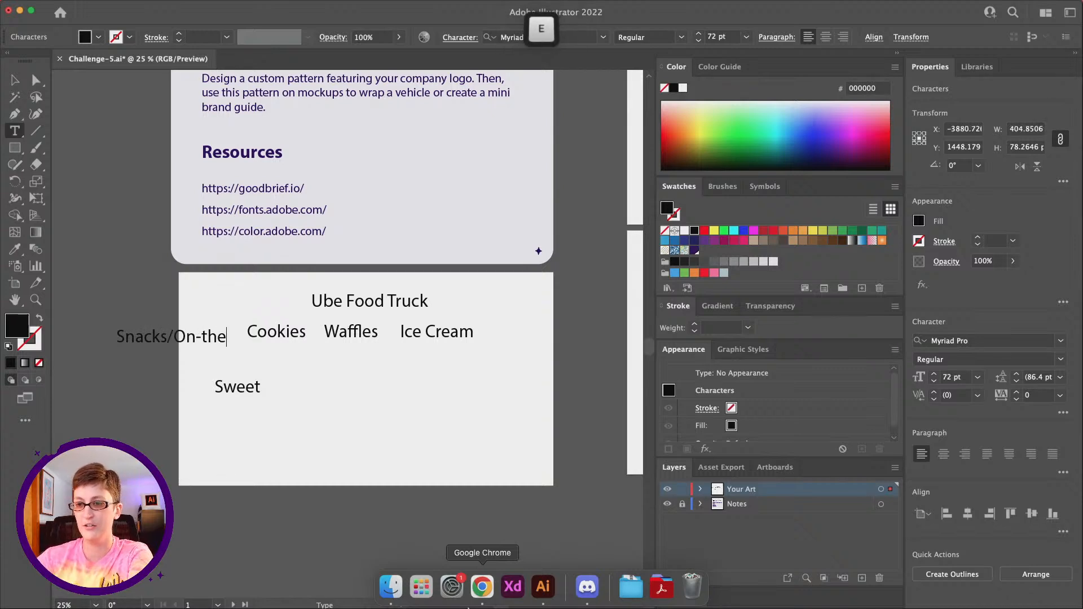
type("-go")
key("Escape")
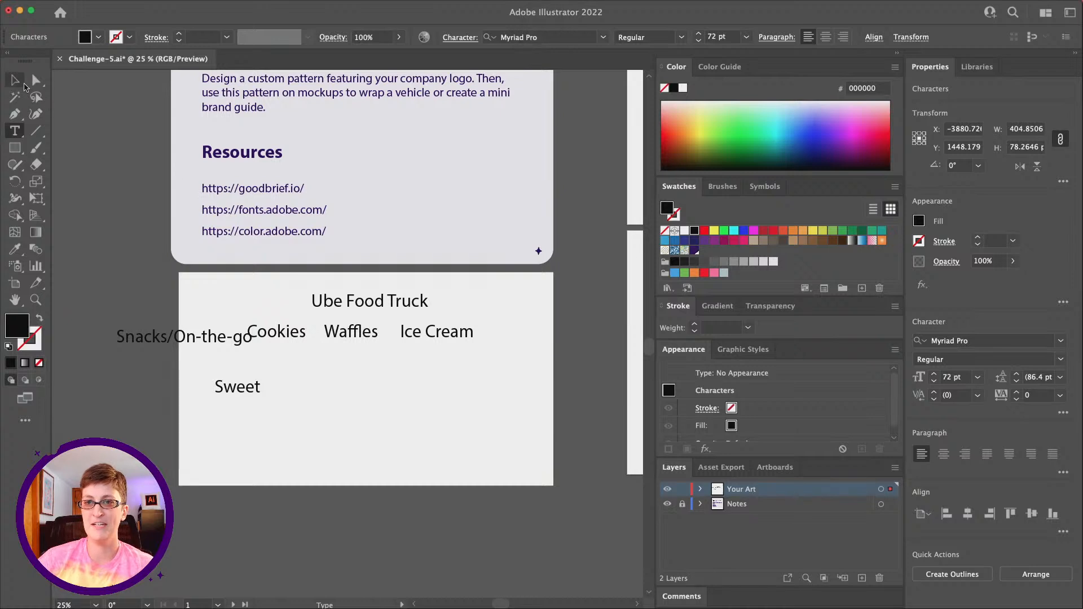
left_click_drag(135, 337, 316, 391)
scroll(318, 389, "right", 1)
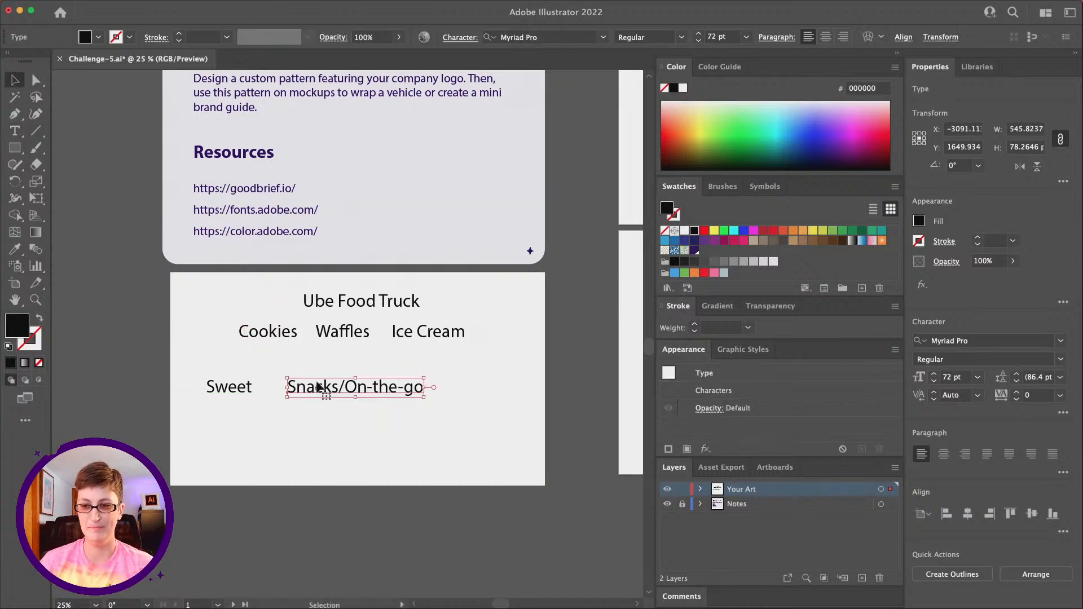
left_click_drag(318, 384, 309, 384)
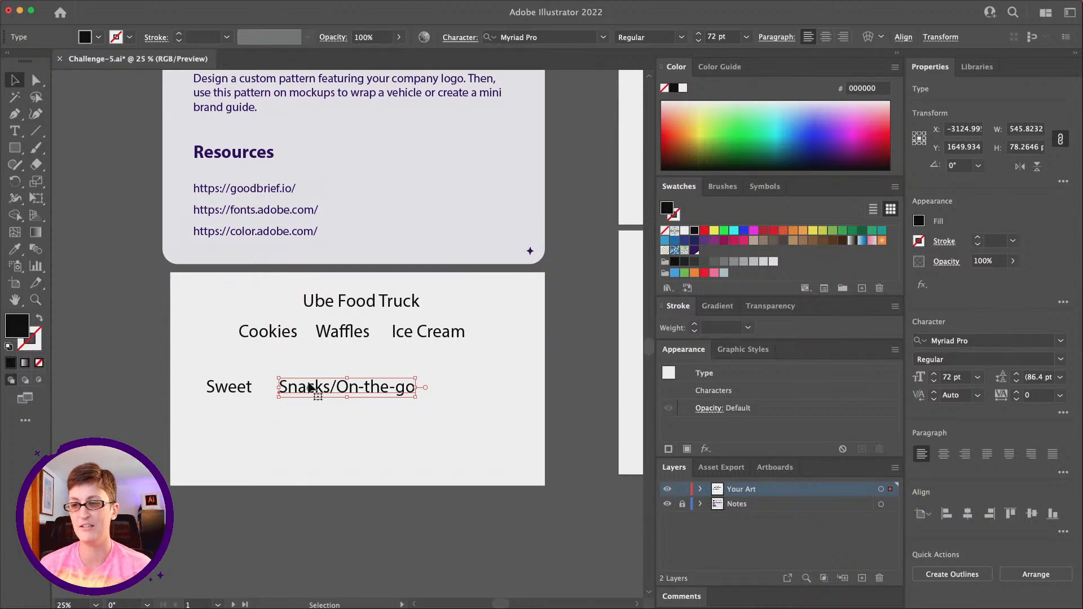
Add a separate text reading "Magical" and place it at the end of the row, after "Snacks/On-the-go".
left_click(14, 130)
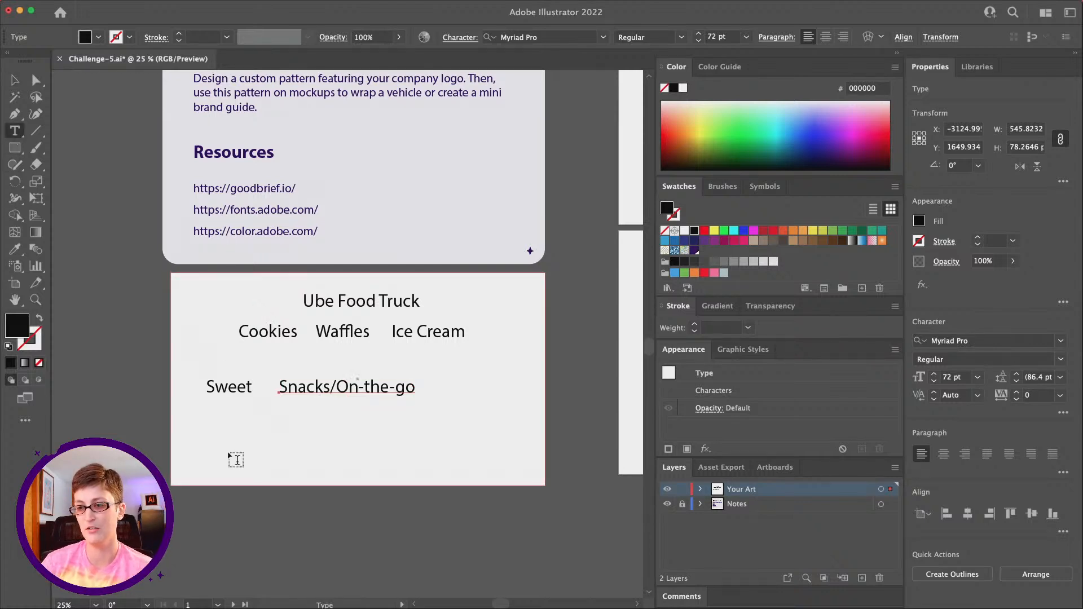
left_click(84, 309)
type("M")
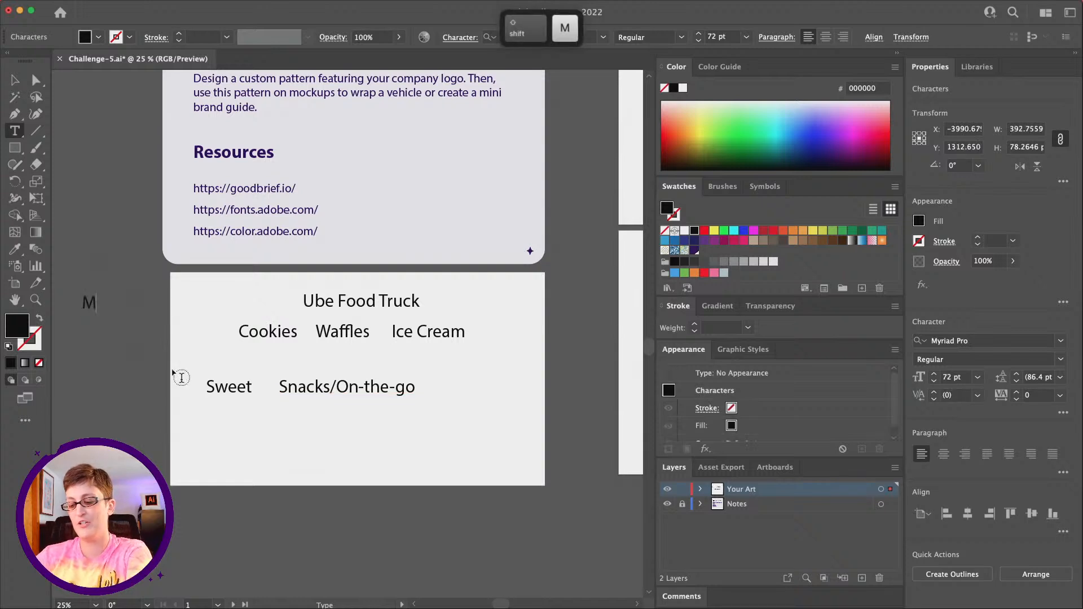
type("agical")
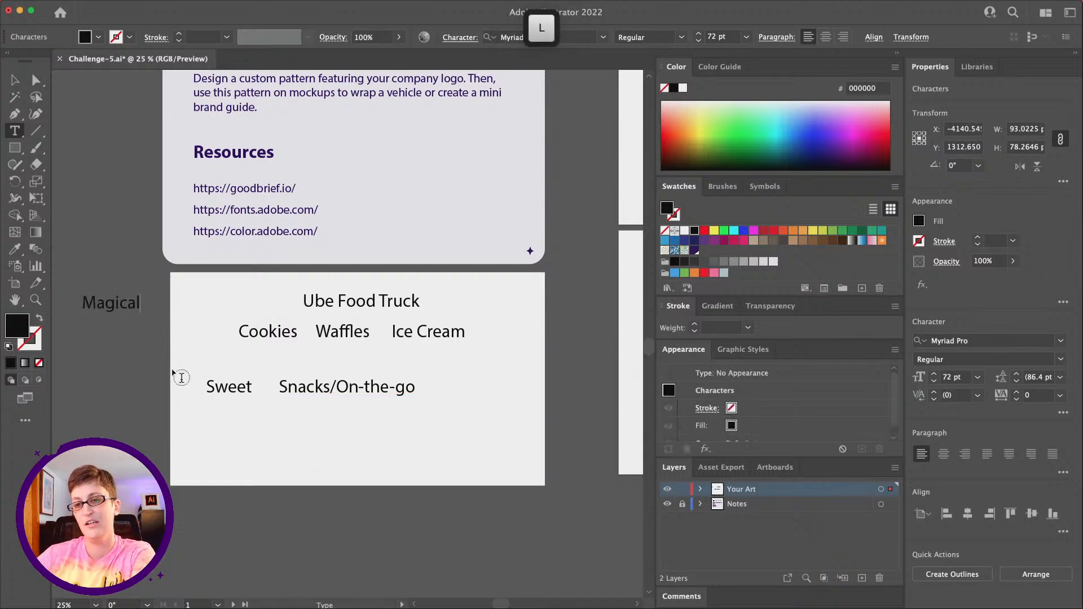
key("Escape")
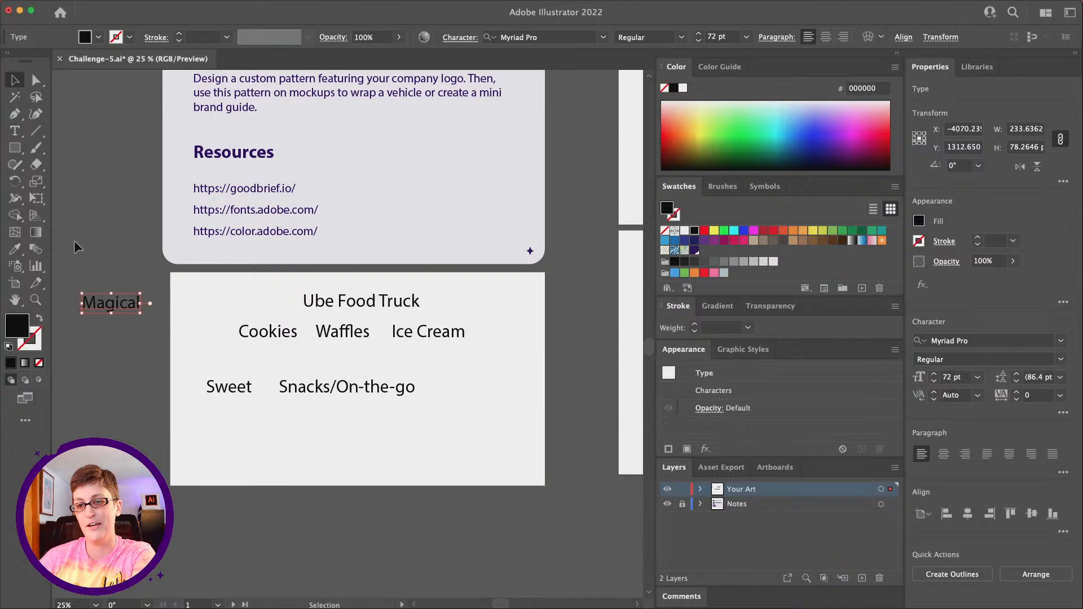
left_click_drag(108, 305, 463, 393)
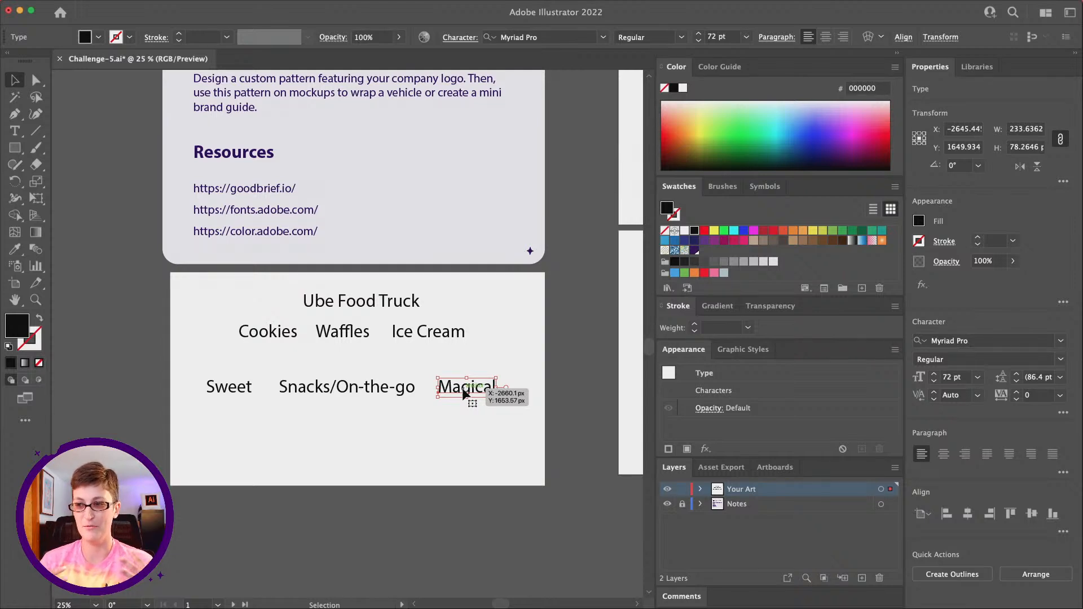
left_click_drag(464, 393, 464, 394)
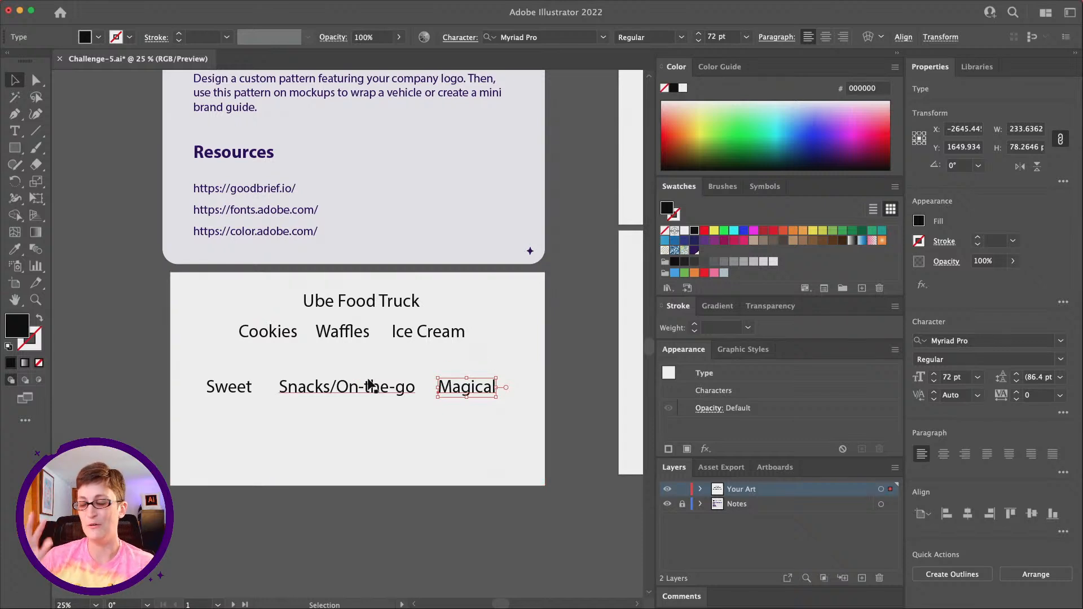
Add a separate text with the brand name "Ube Eats" and place it horizontally centred on the white rectangle, below "Snacks/On-the-go".
scroll(321, 459, "down", 2)
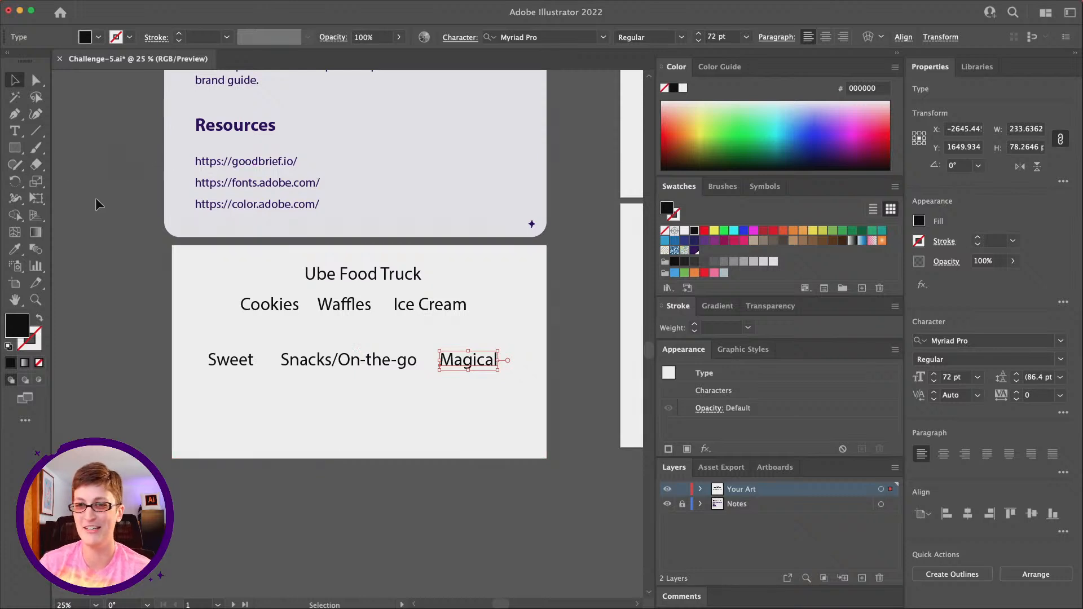
left_click(15, 130)
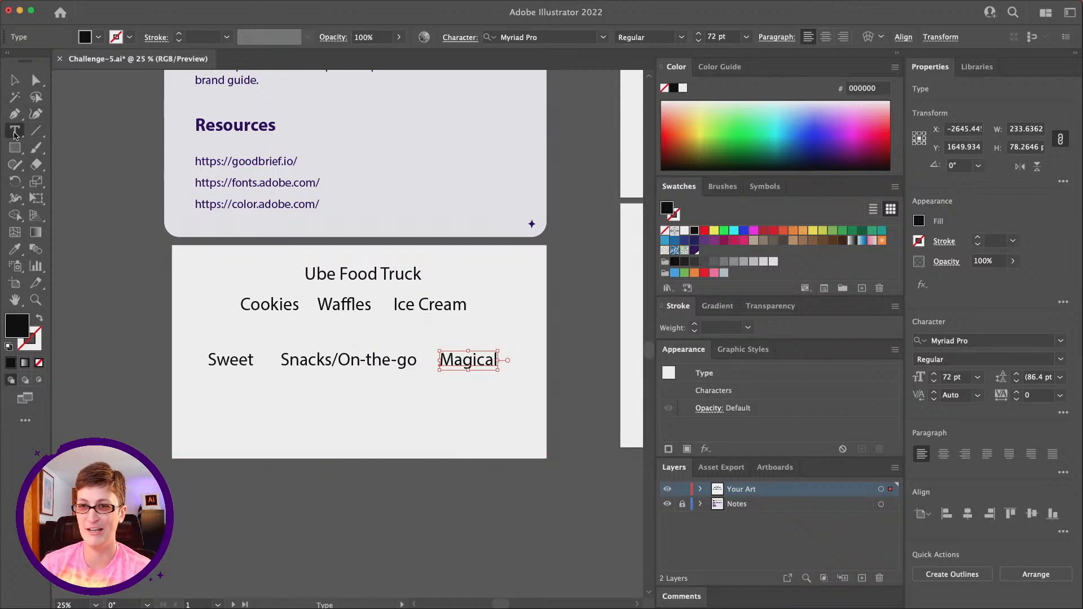
left_click(261, 480)
type("Ub")
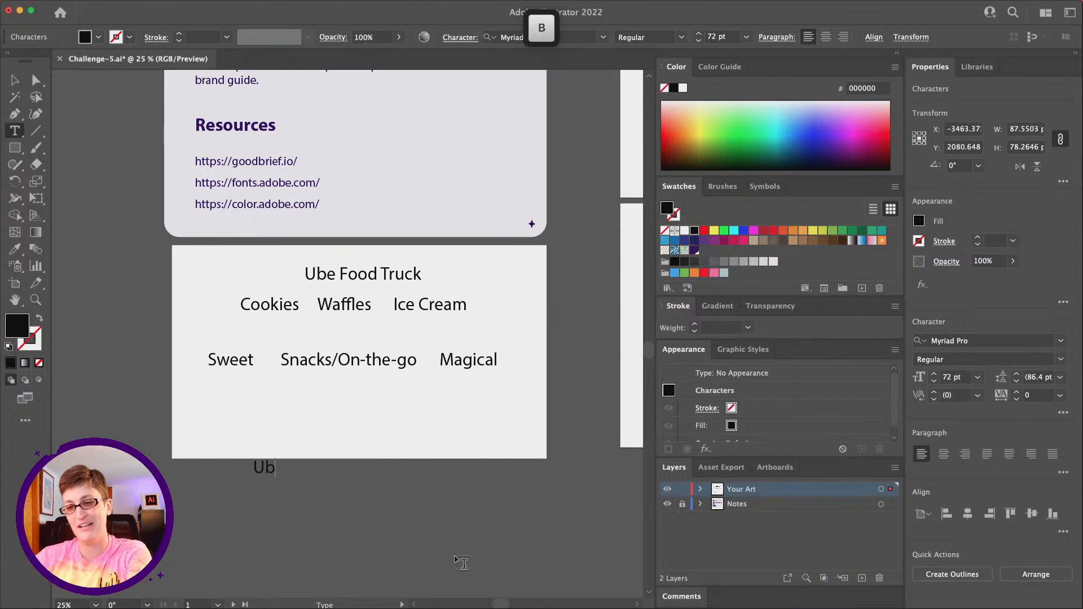
type("e Eat")
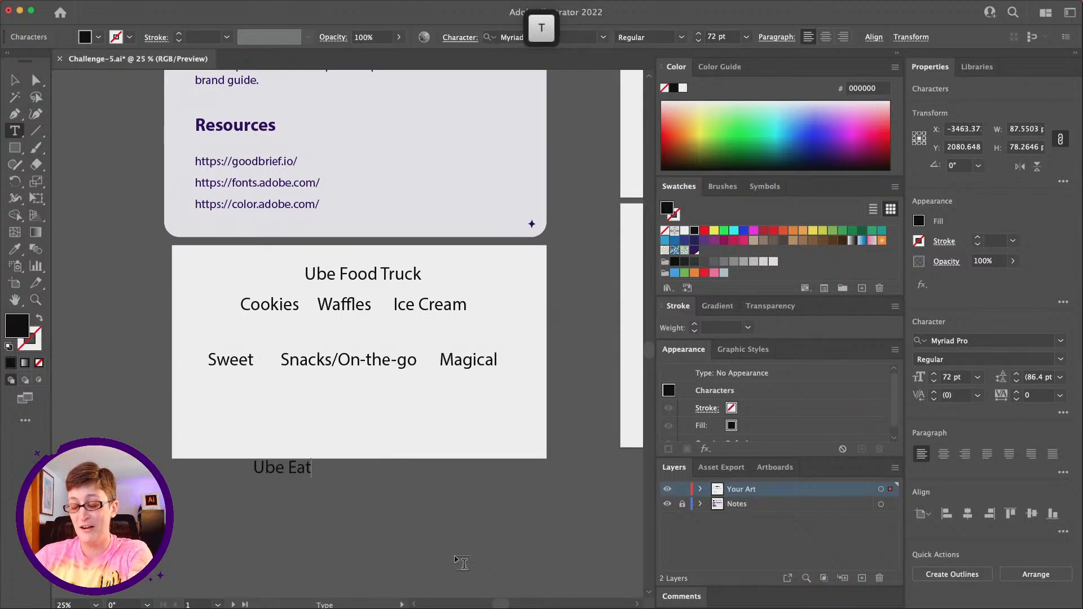
type("s")
key("Escape")
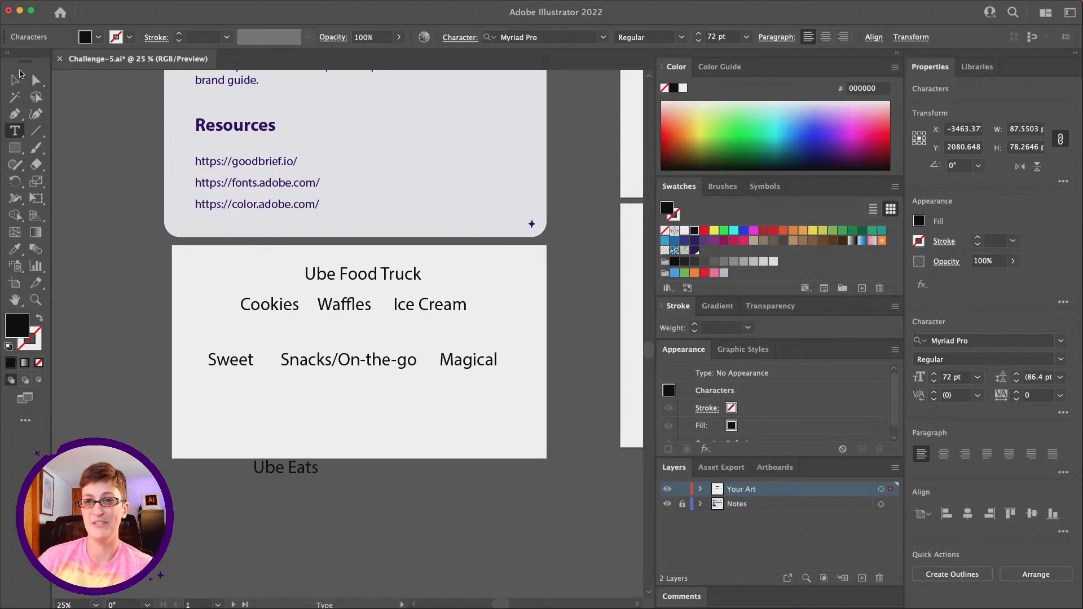
left_click(15, 79)
left_click(322, 530)
left_click_drag(313, 465, 377, 401)
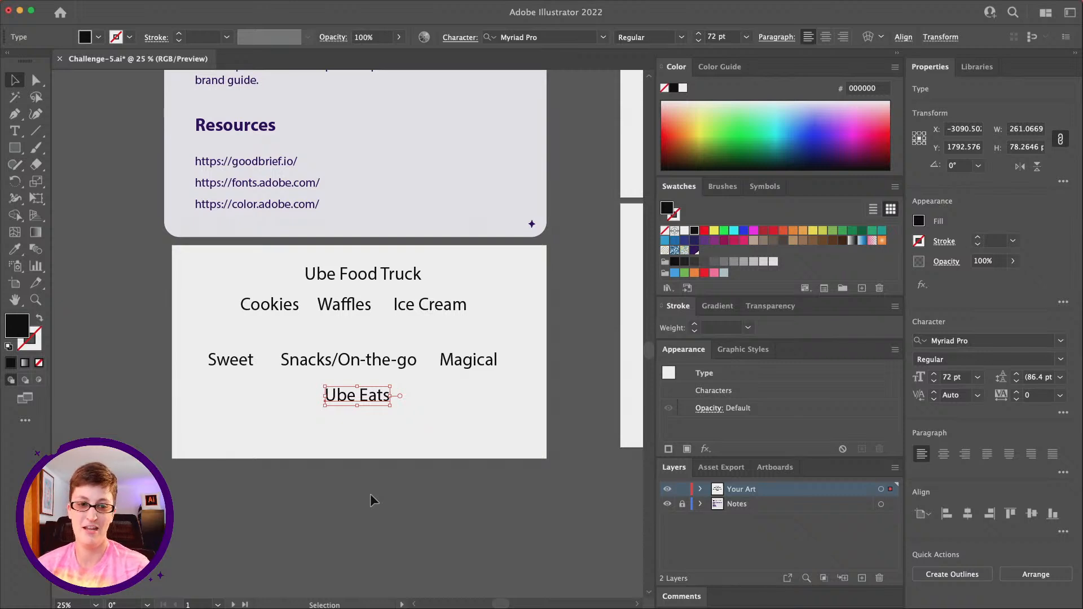
scroll(378, 488, "down", 2)
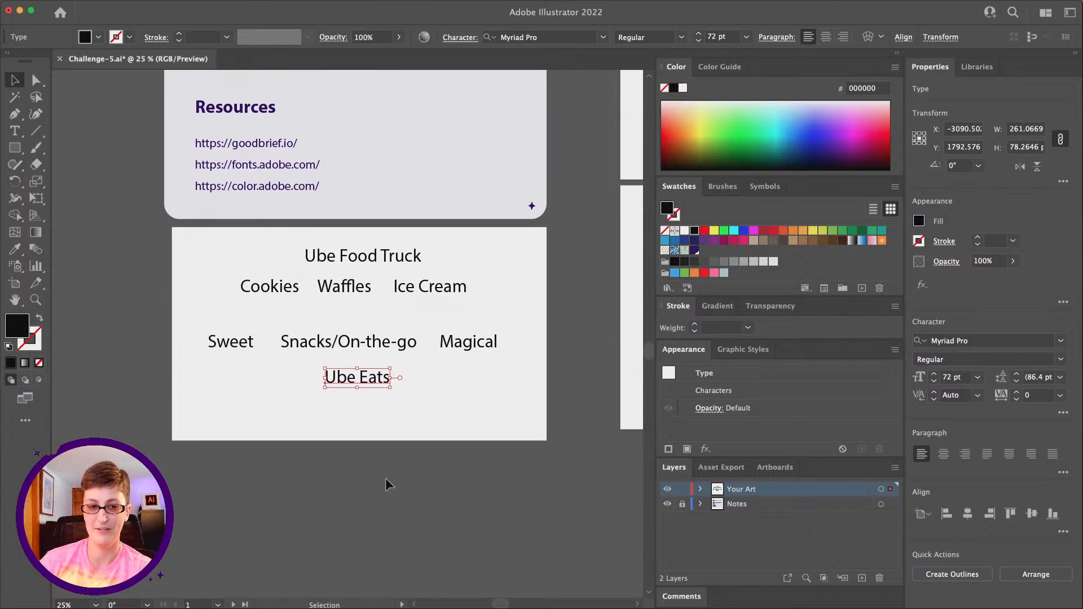
Add a separate text reading "Sweet Potato" and place it on the white rectangle, just below "Ube Eats".
left_click(386, 480)
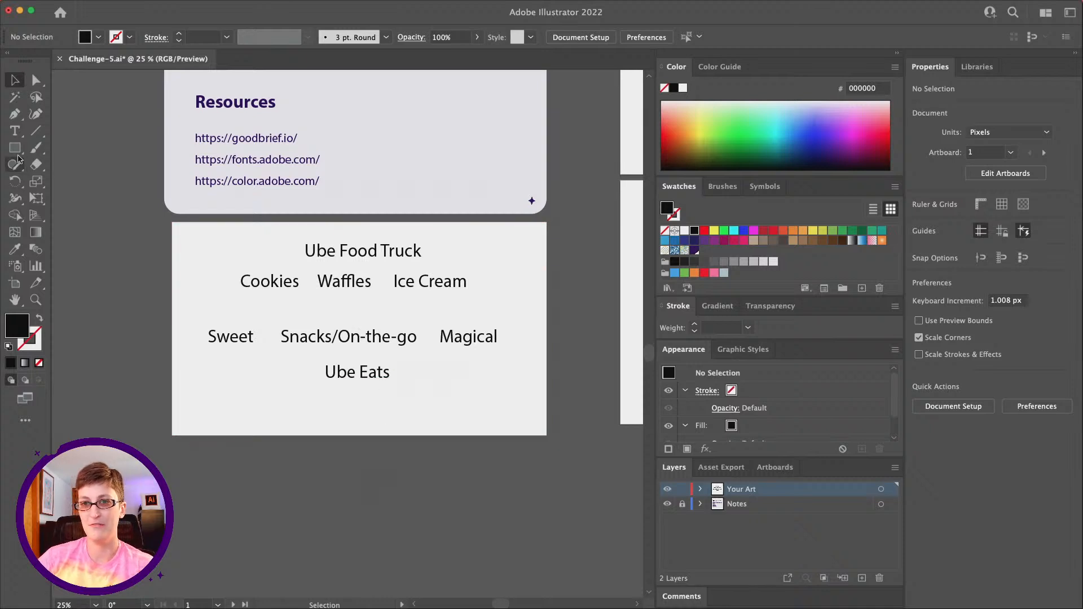
left_click(15, 130)
left_click(292, 475)
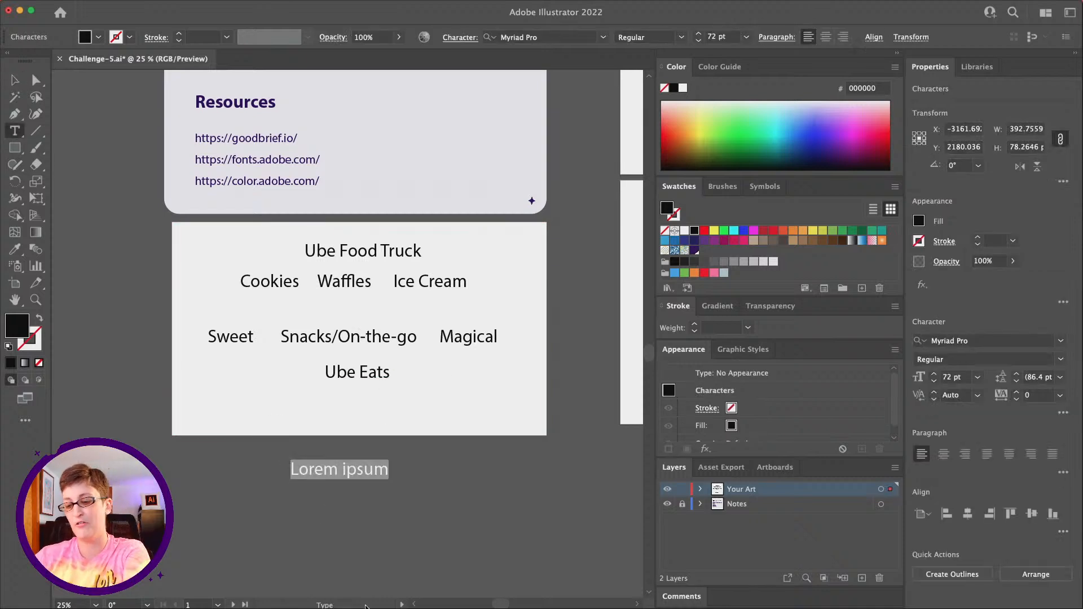
type("Sweet Po")
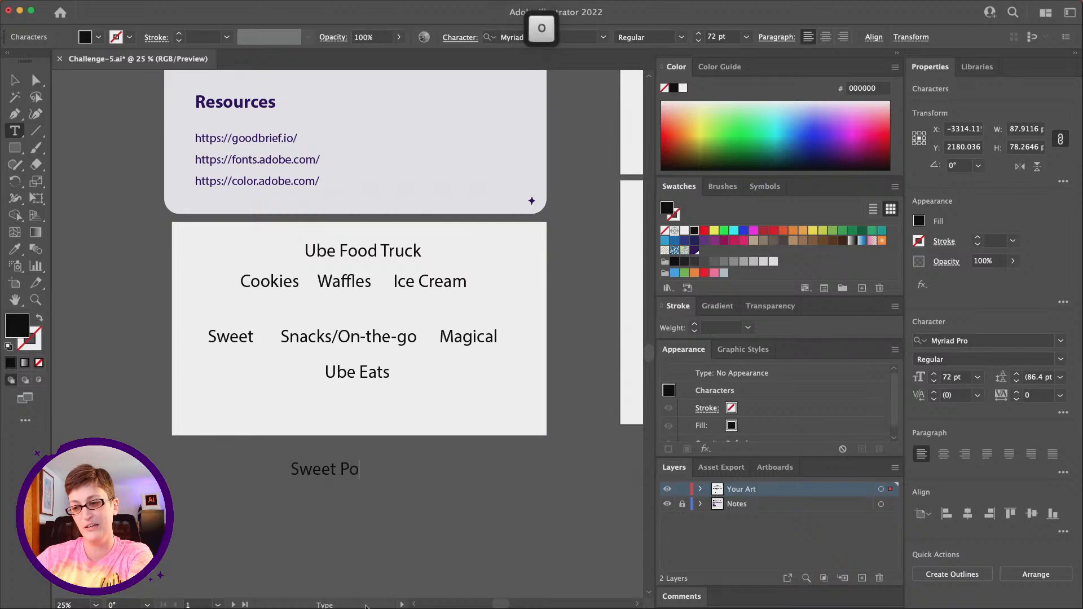
type("tato")
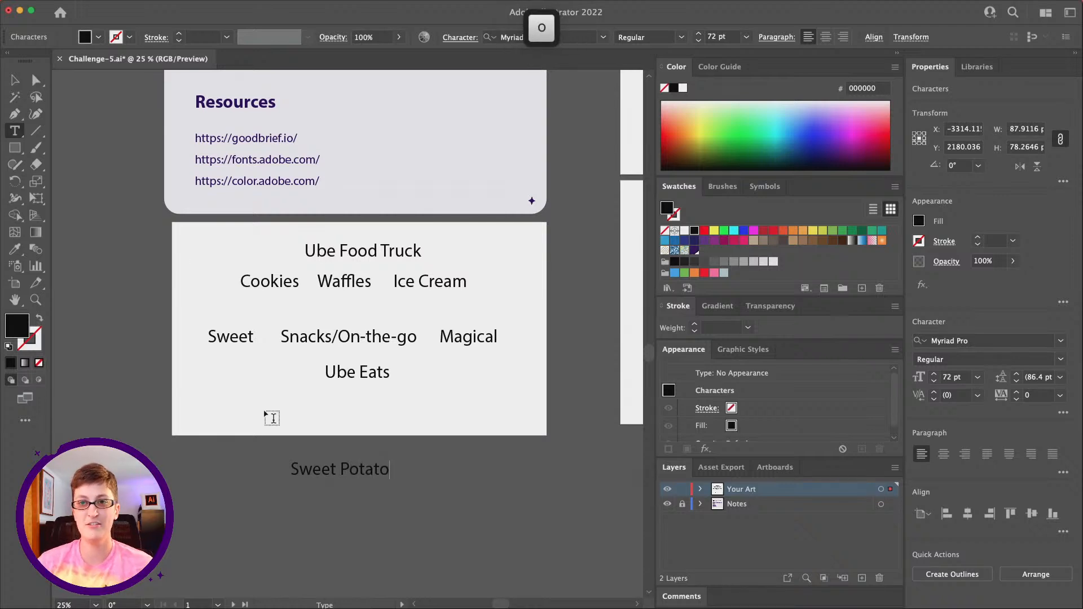
key("Escape")
left_click(516, 565)
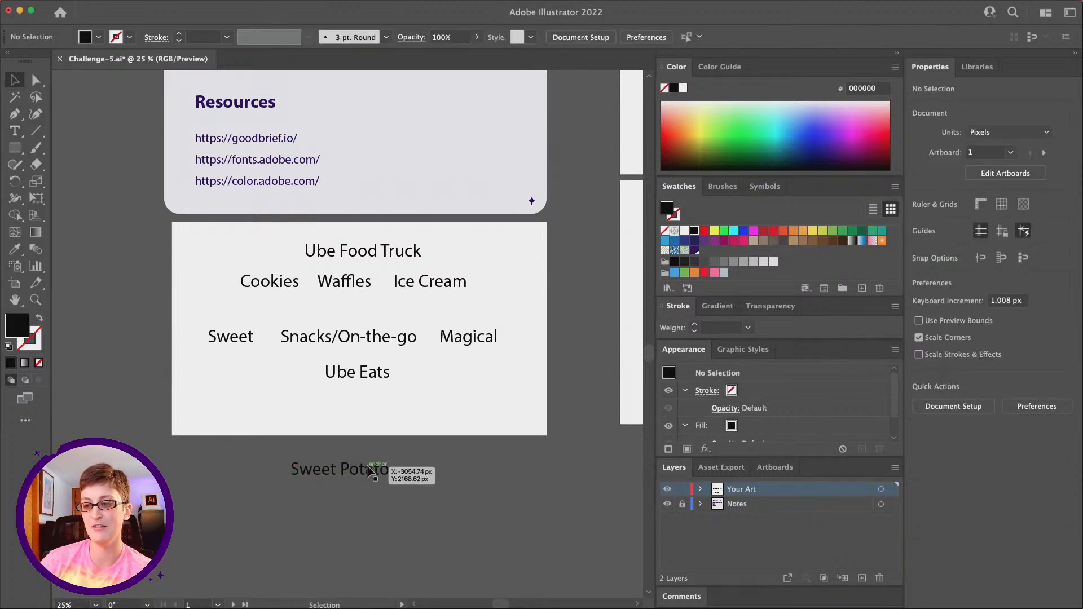
left_click_drag(369, 471, 277, 383)
Replace the word "Sweet" with "Hot" in the "Sweet Potato" text so it reads "Hot Potato".
double_click(353, 398)
type("Hot")
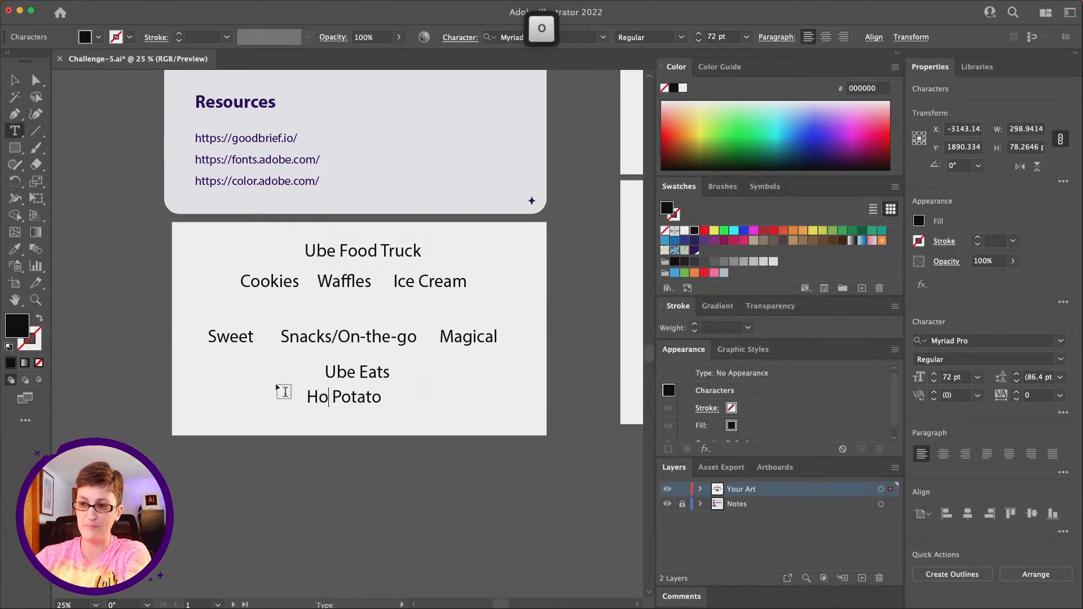
left_click(13, 80)
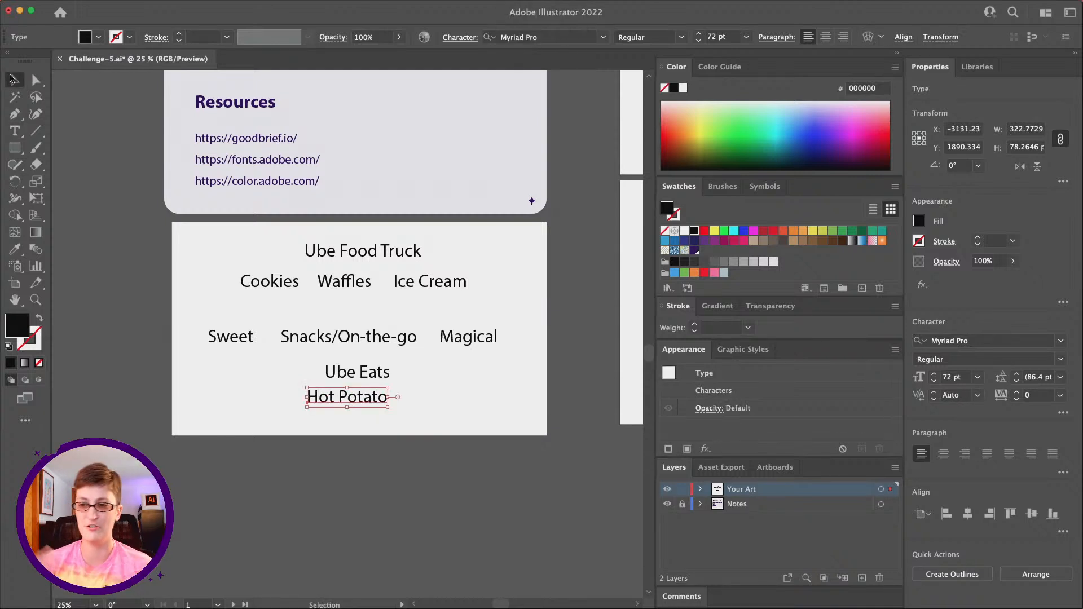
Place "Hot Potato" right after "Ube Eats" on the same row and shift both names left together.
left_click_drag(357, 397, 451, 373)
left_click(361, 372, "shift")
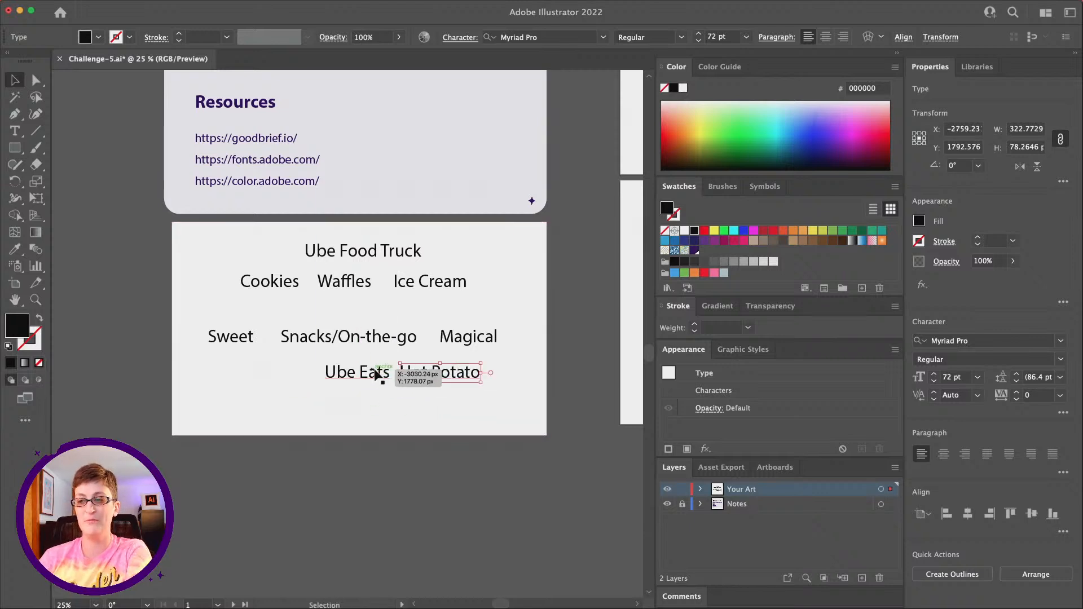
left_click_drag(361, 372, 290, 372)
left_click(328, 462)
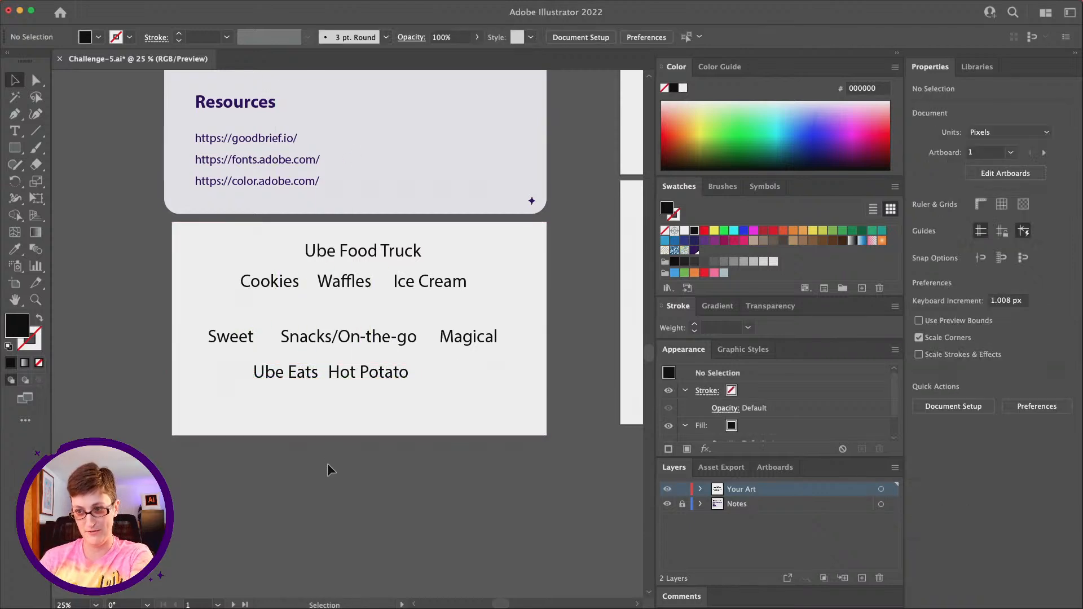
scroll(350, 454, "up", 2)
scroll(350, 454, "right", 1)
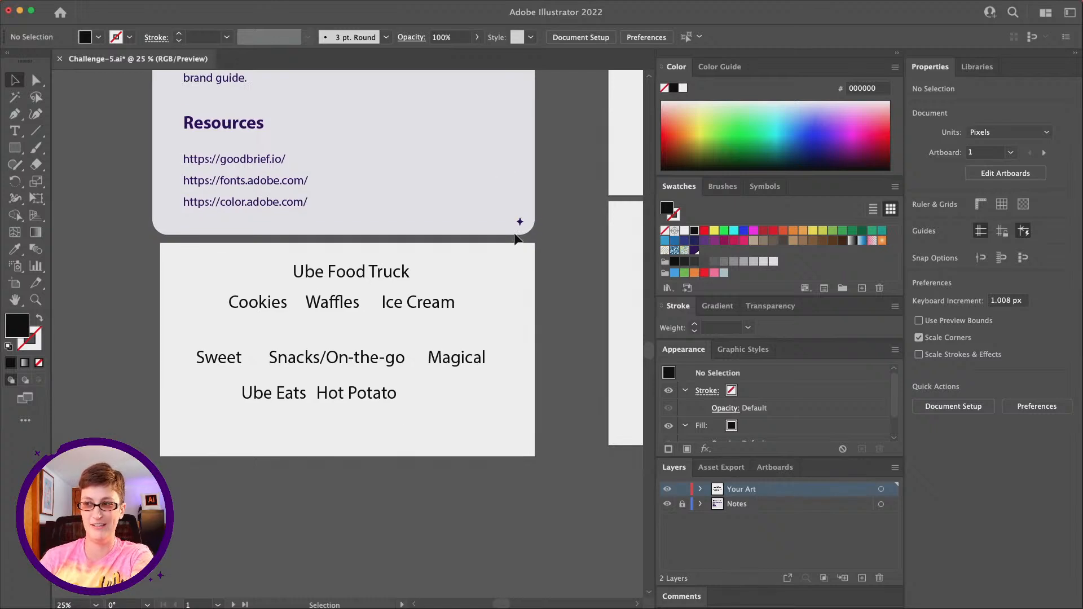
scroll(381, 383, "up", 3)
scroll(381, 384, "left", 2)
scroll(381, 383, "down", 2)
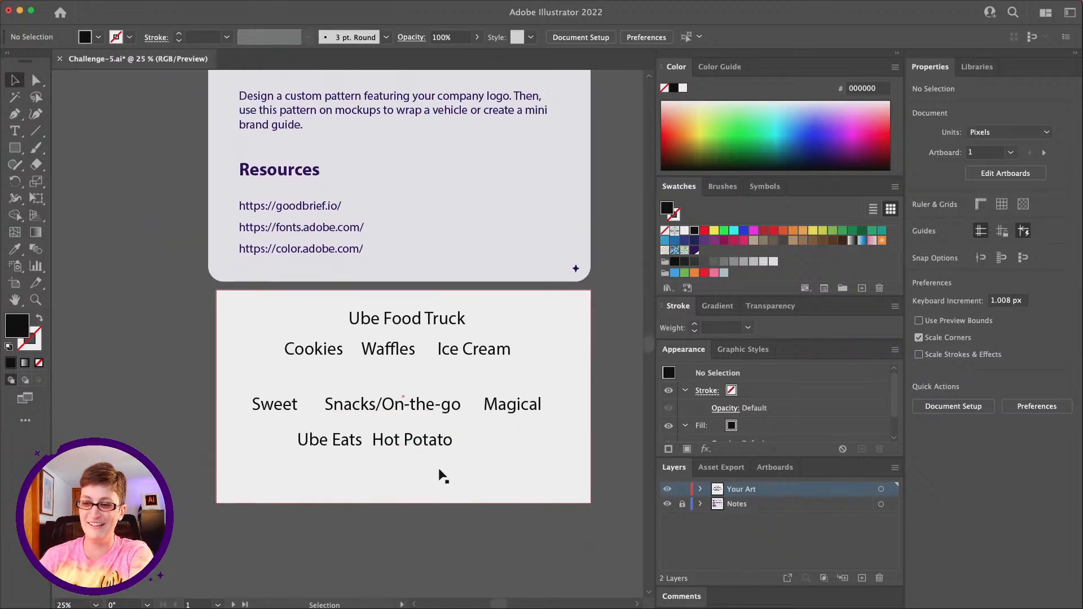
scroll(379, 541, "right", 2)
scroll(379, 536, "down", 2)
scroll(374, 533, "right", 1)
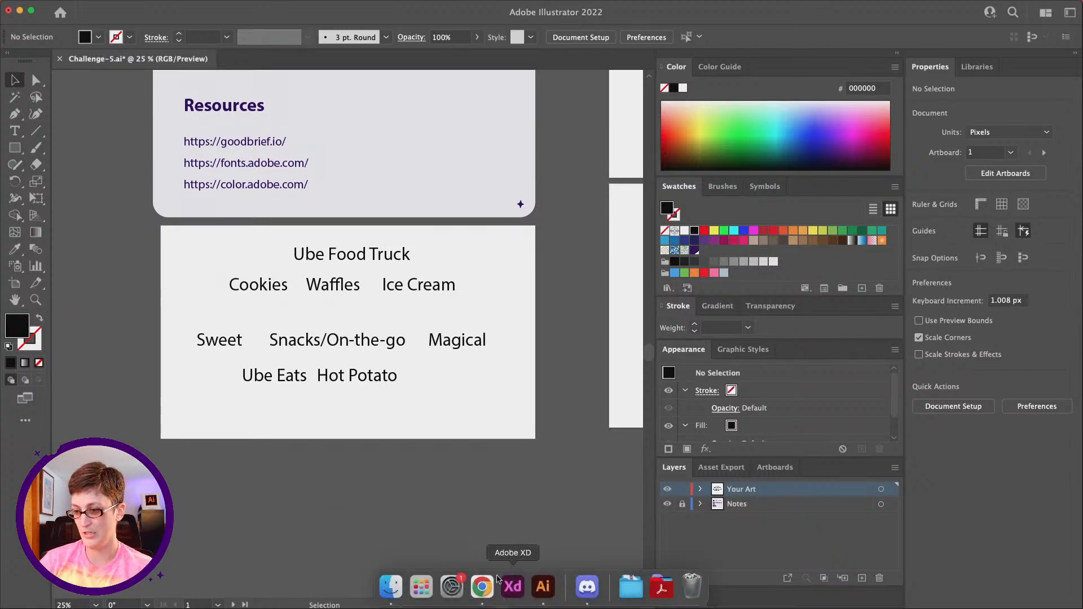
Switch to the Chrome window showing the Adobe Color wheel and move it away from the Illustrator workspace.
left_click(482, 586)
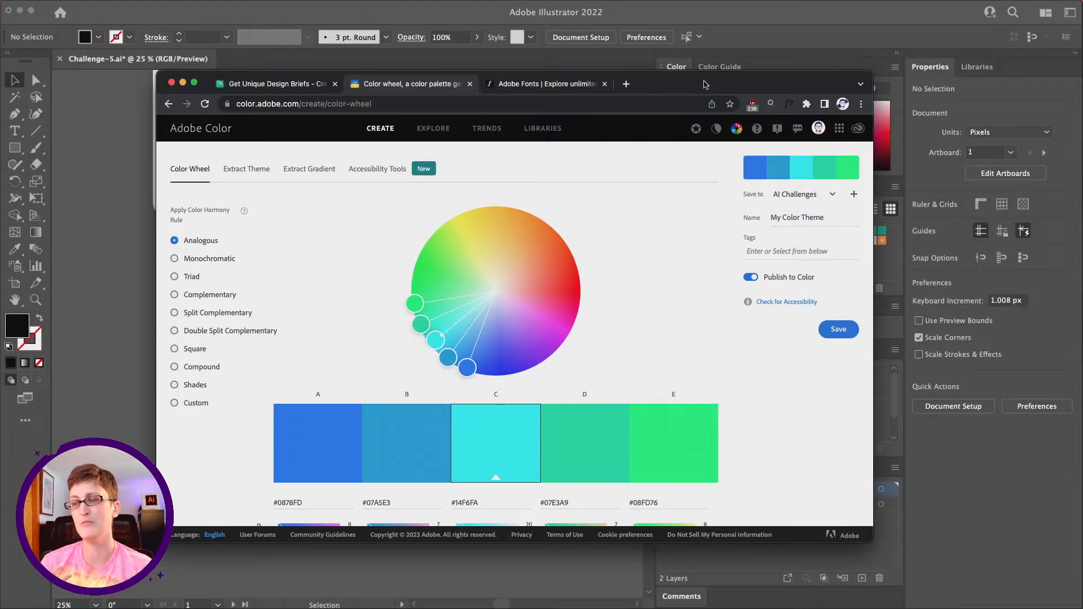
left_click_drag(704, 85, 1082, 107)
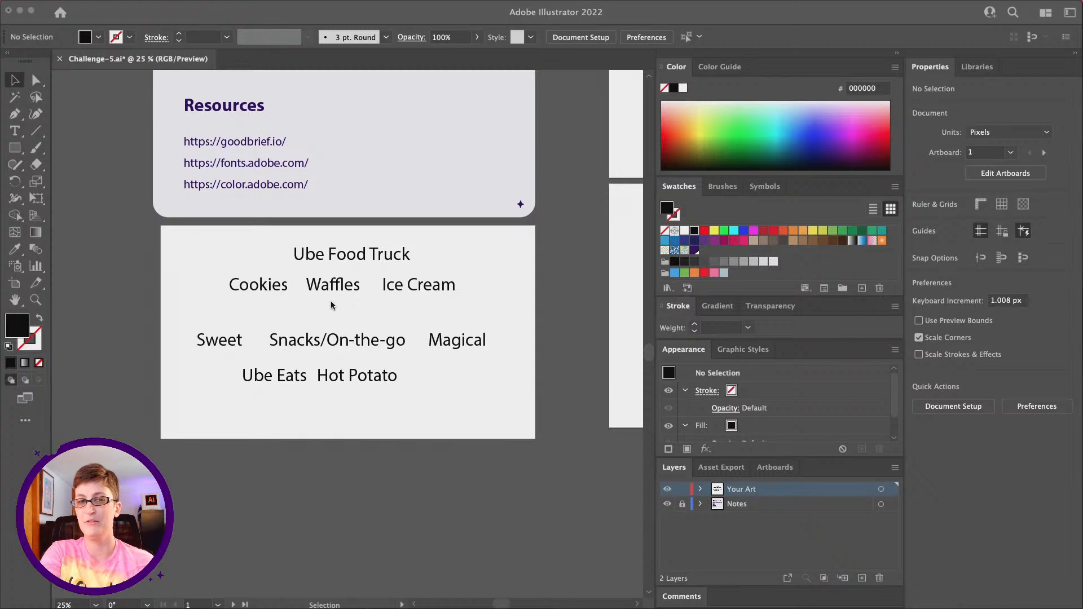
left_click(16, 142)
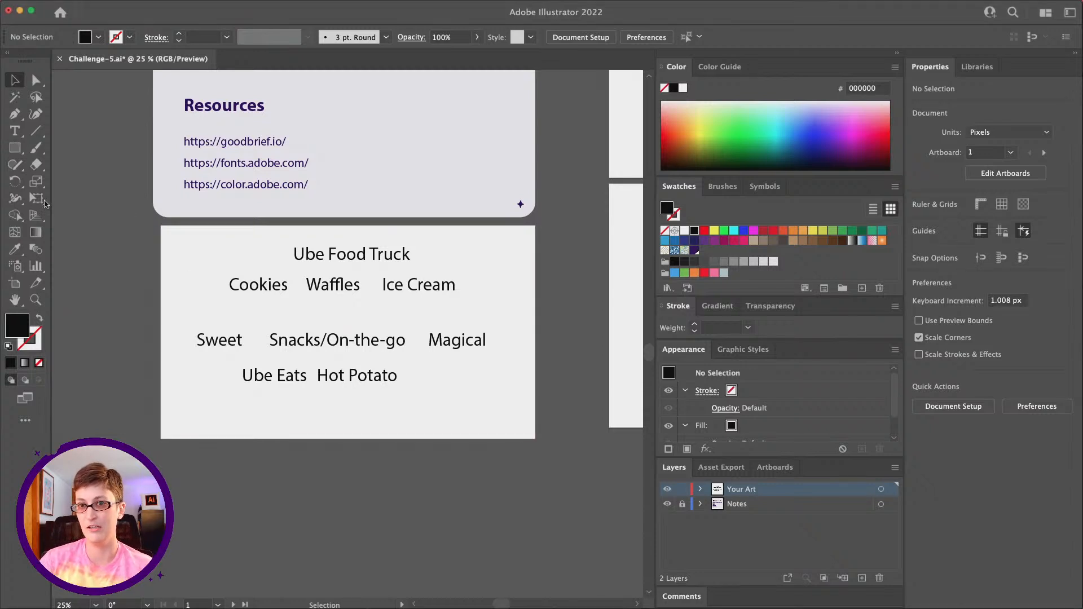
left_click(16, 148)
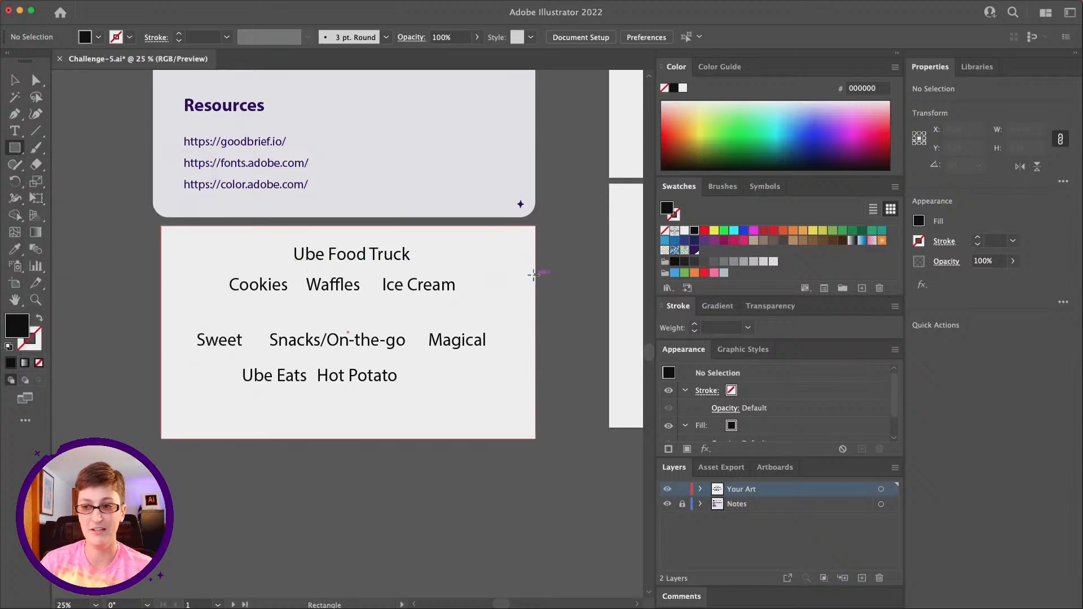
key("v")
left_click(341, 377)
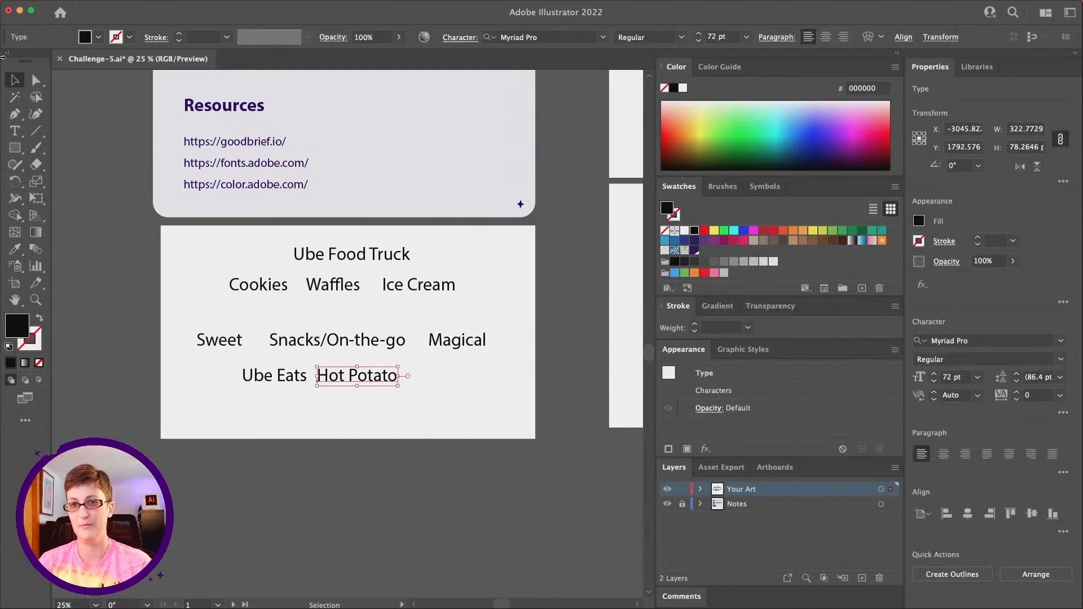
Add a separate text reading "Magical Muffins" and place it on the white rectangle, below "Ube Eats".
key("t")
left_click(319, 488)
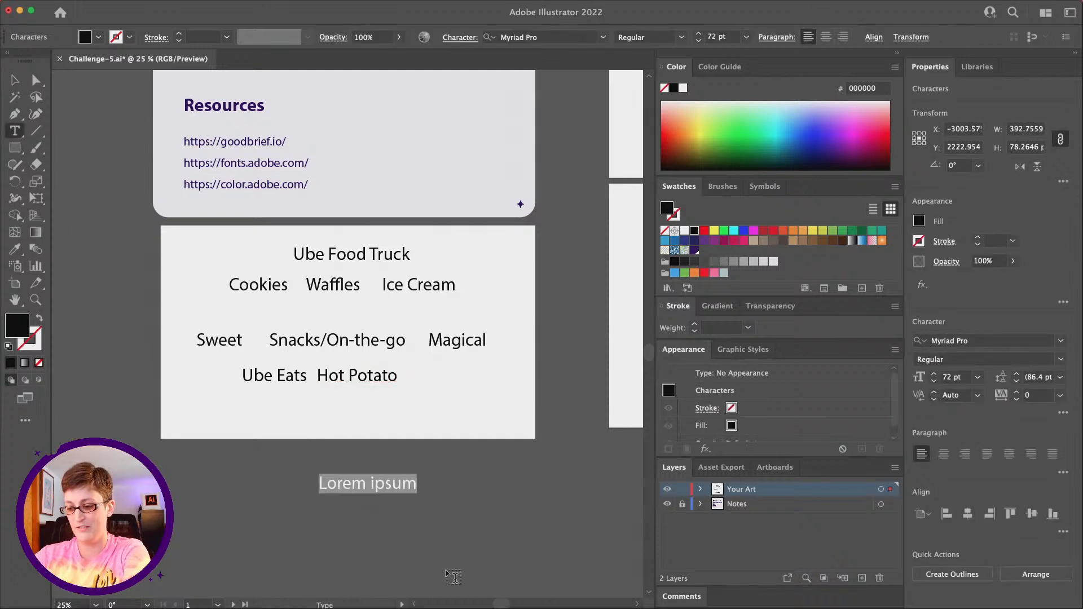
type("Magical Muffins")
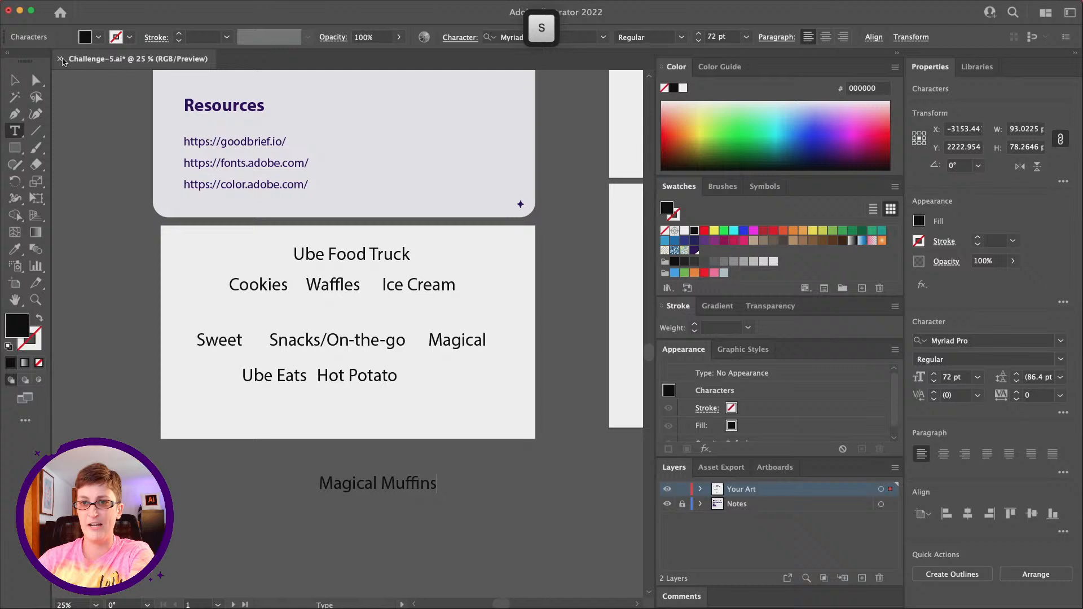
key("Escape")
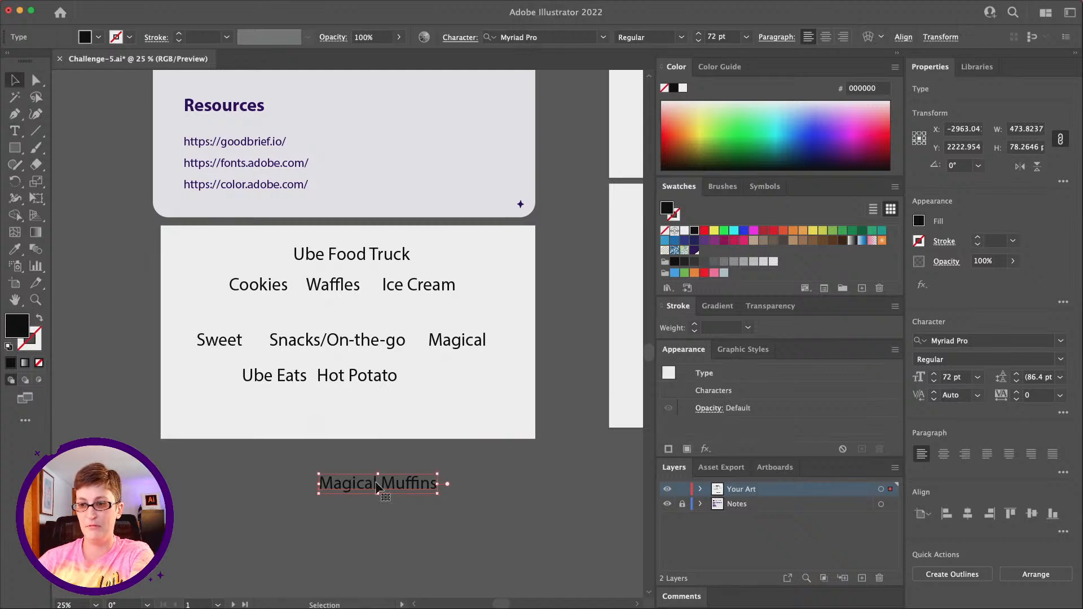
left_click_drag(434, 485, 350, 404)
Add a separate text reading "Sweet Spuds" and place it after "Magical Muffins" on the same row.
left_click(14, 130)
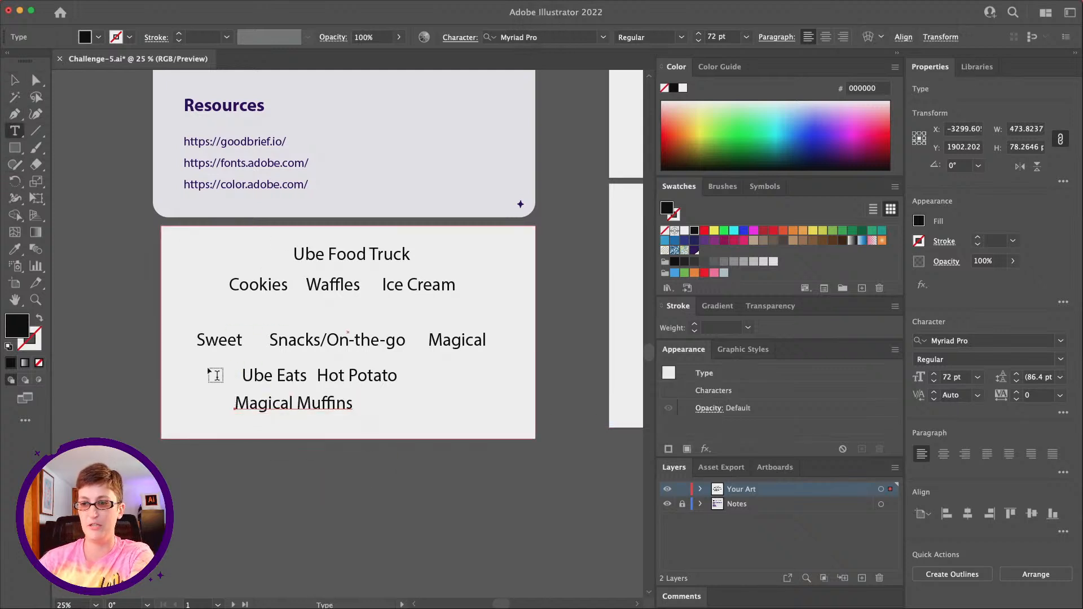
left_click(290, 452)
type("Sweet ")
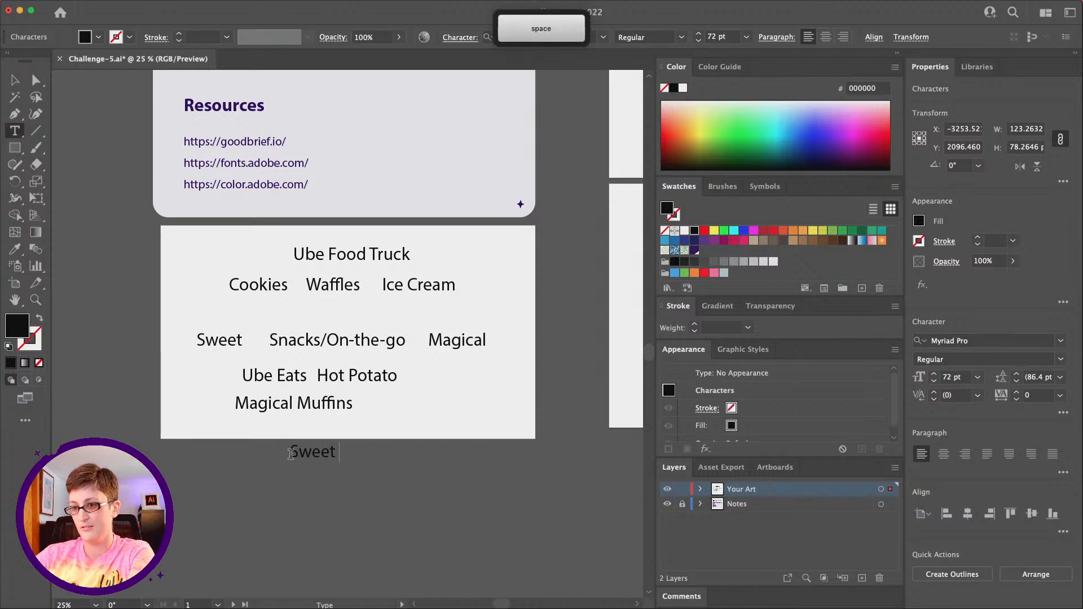
type("Spuds")
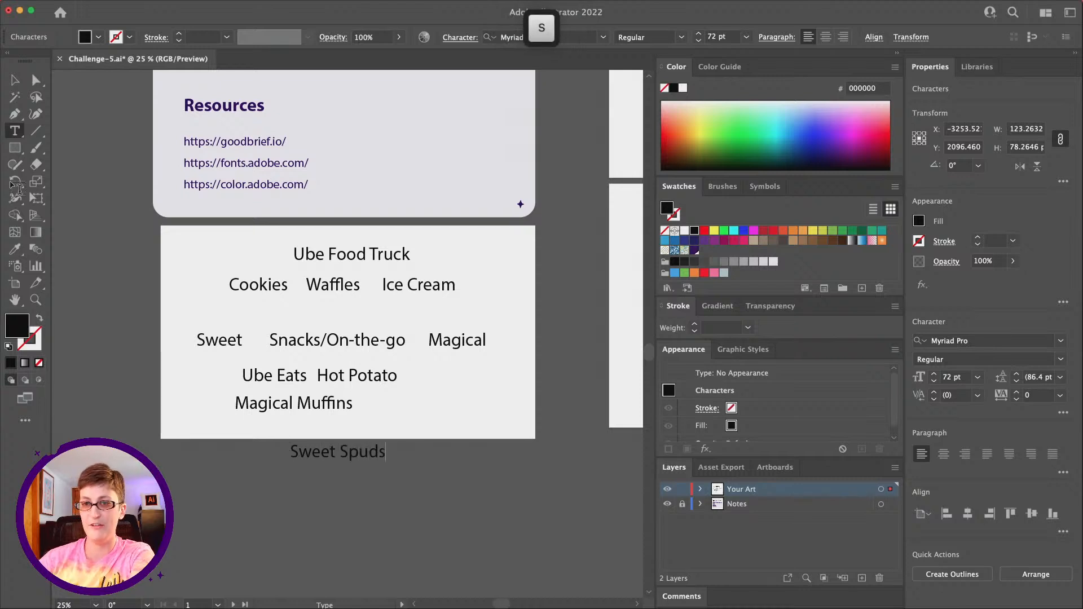
key("Escape")
left_click_drag(366, 456, 454, 410)
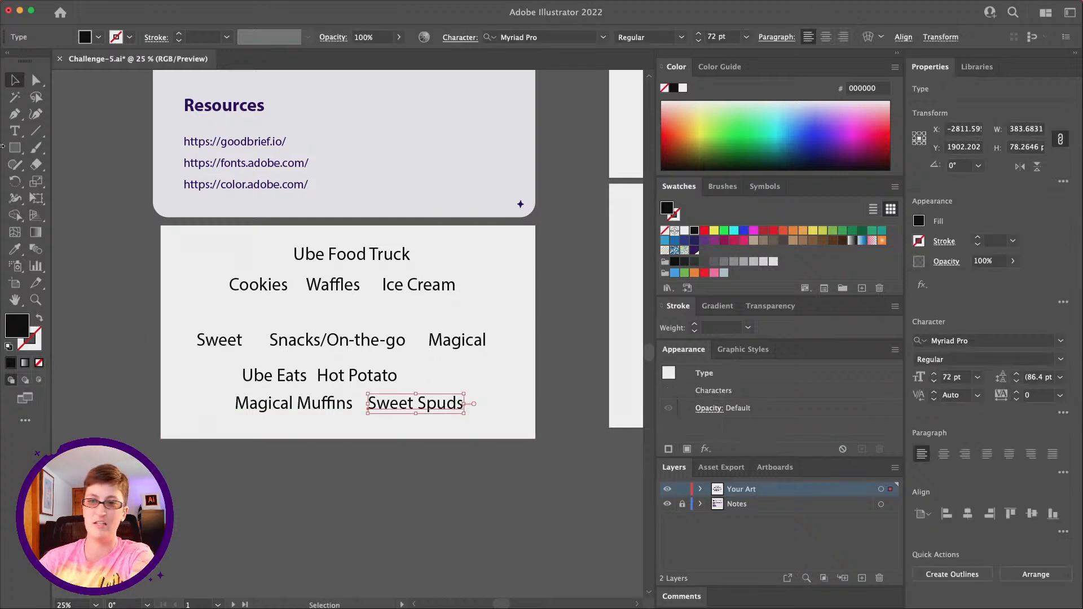
Draw a square of about 215 px just below the white notes rectangle with the Rectangle tool.
key("m")
key("super+shift+a")
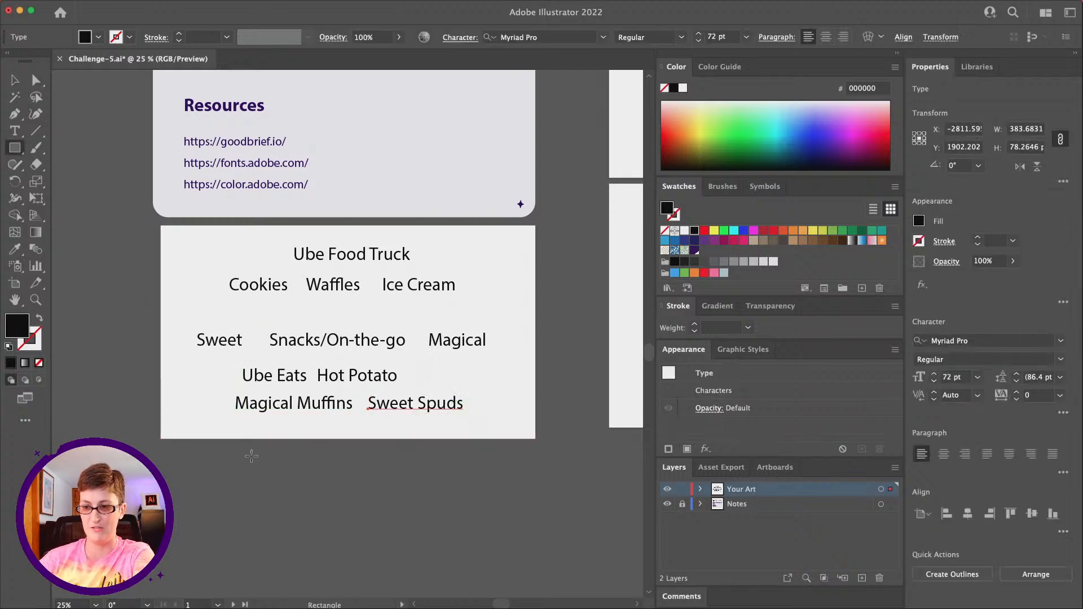
left_click_drag(271, 450, 324, 503)
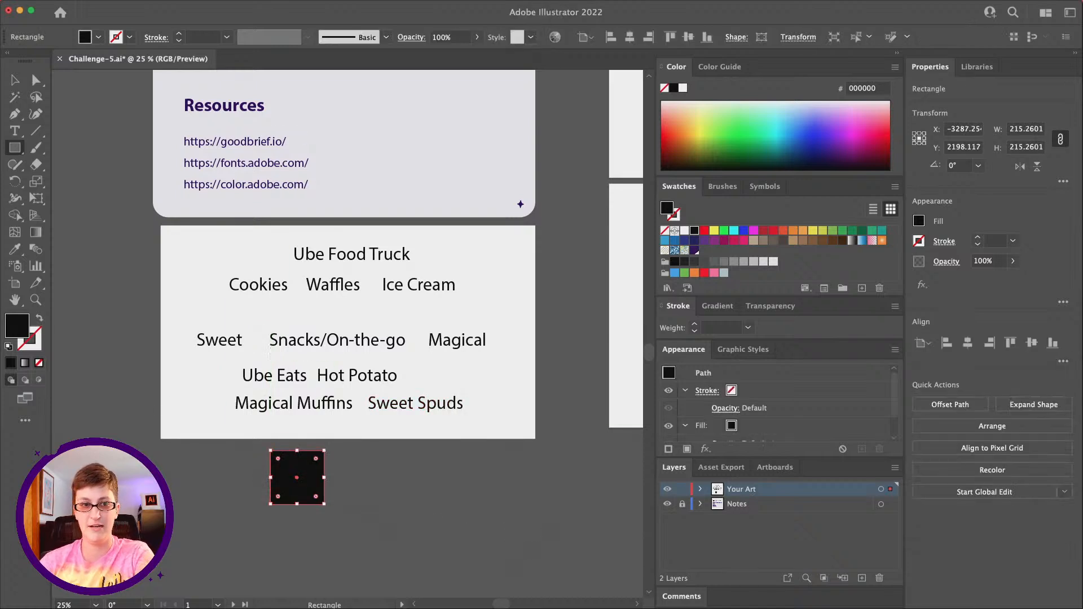
Fill the square with a deep purple, hex 6a009b.
double_click(23, 329)
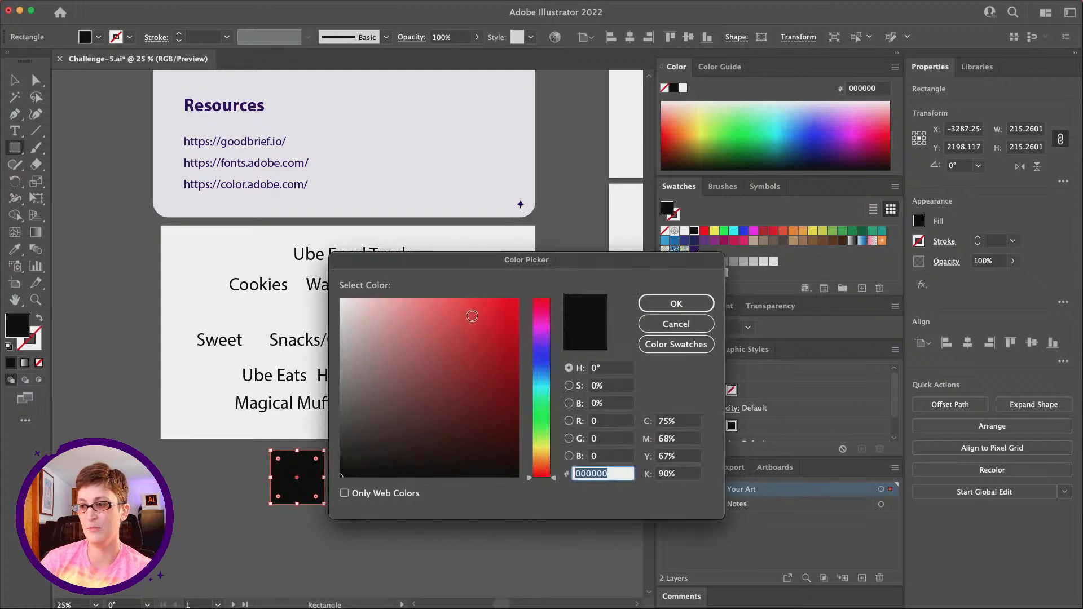
left_click(540, 338)
left_click(520, 358)
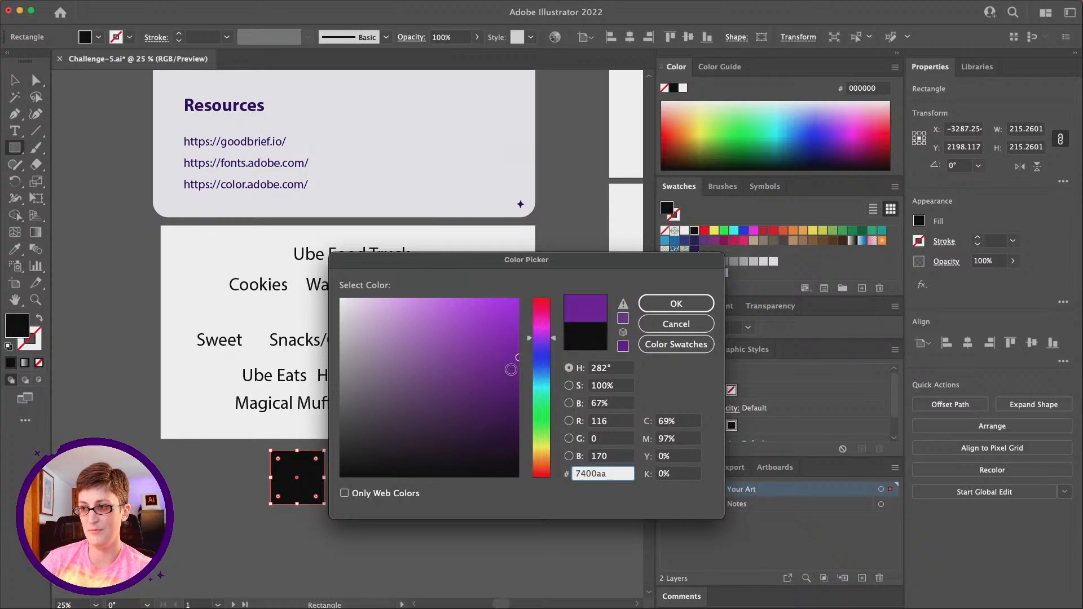
left_click_drag(516, 352, 523, 364)
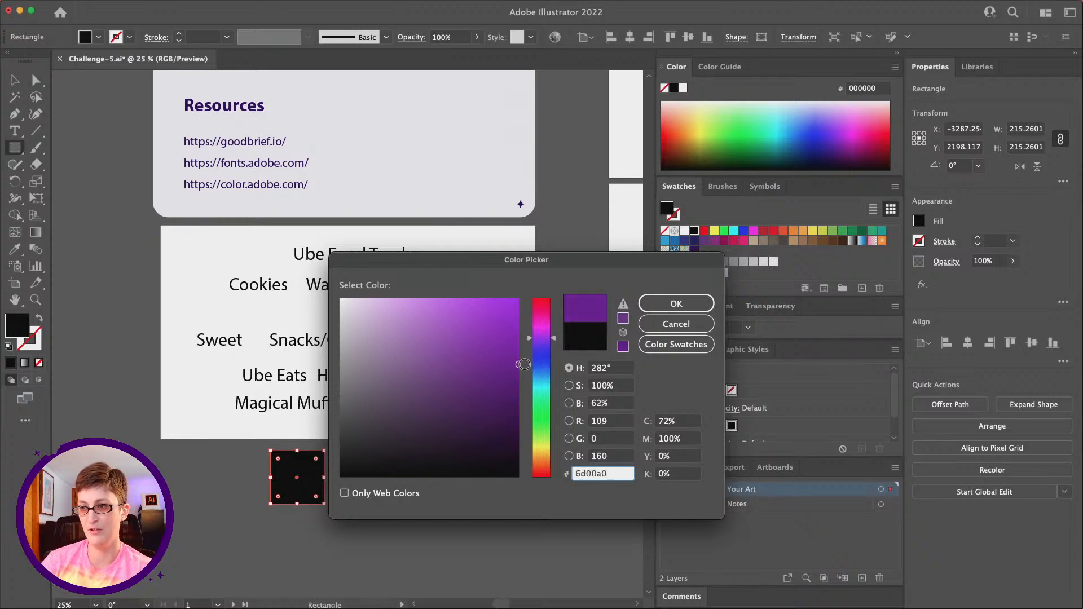
left_click(682, 305)
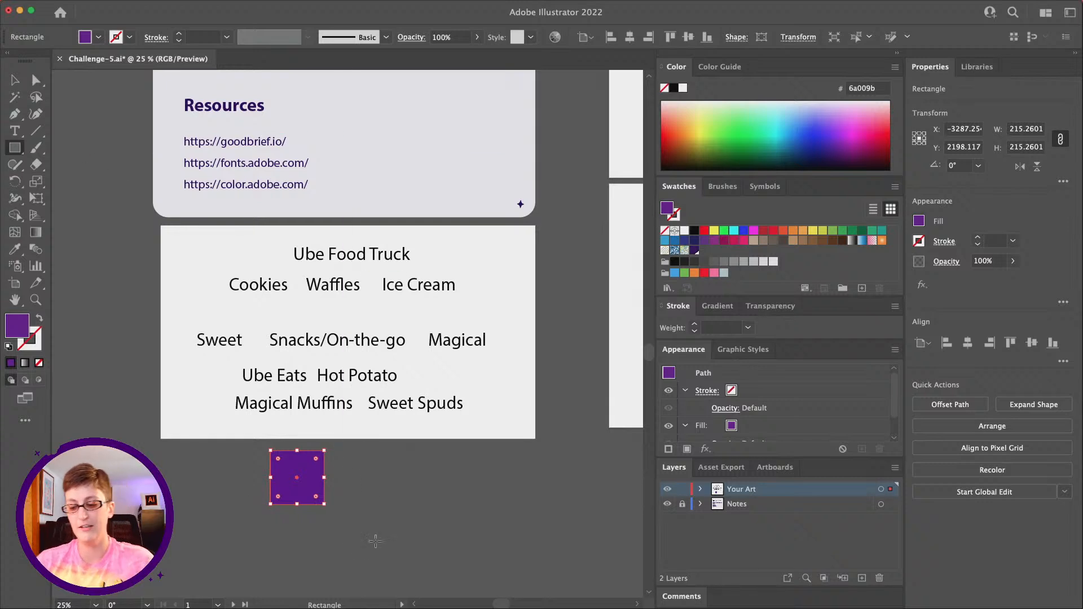
Duplicate the purple square in place and move the copy to its right, leaving a small gap.
key("super+c")
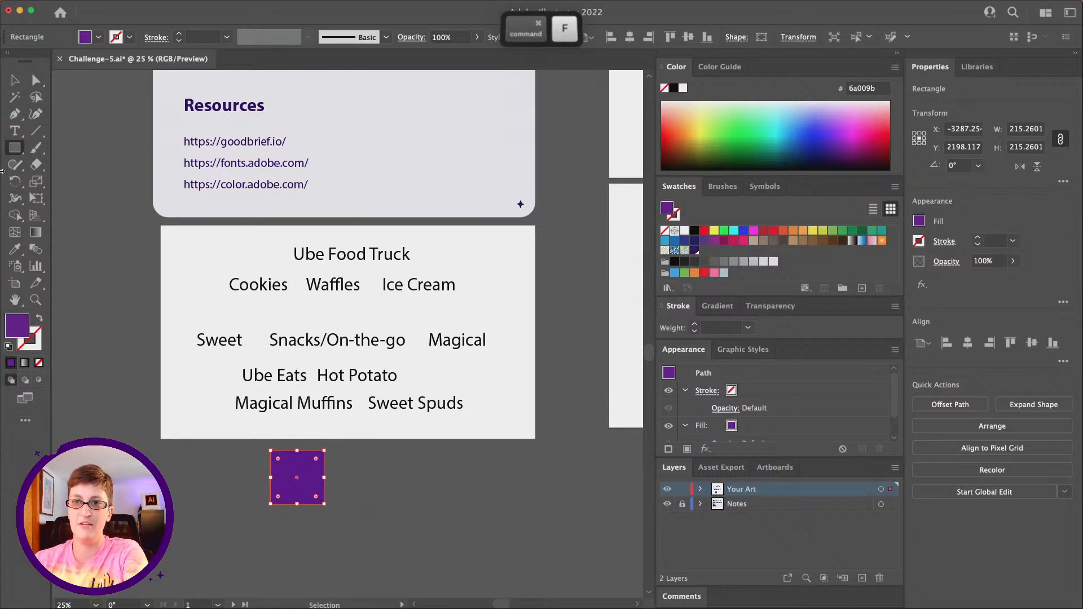
key("super+f")
left_click(14, 80)
left_click(356, 562)
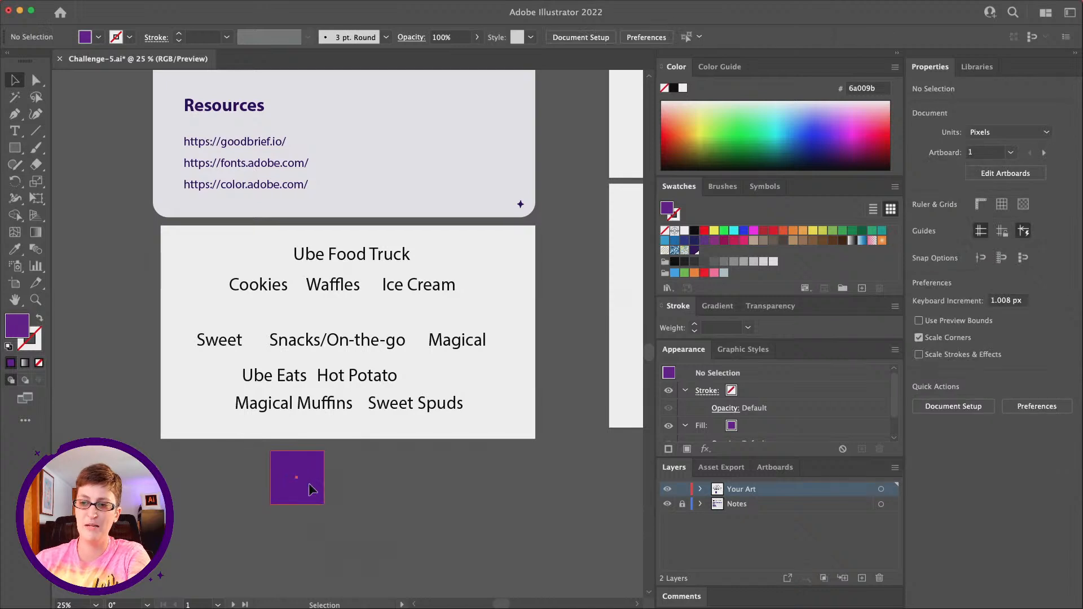
left_click_drag(307, 484, 378, 486)
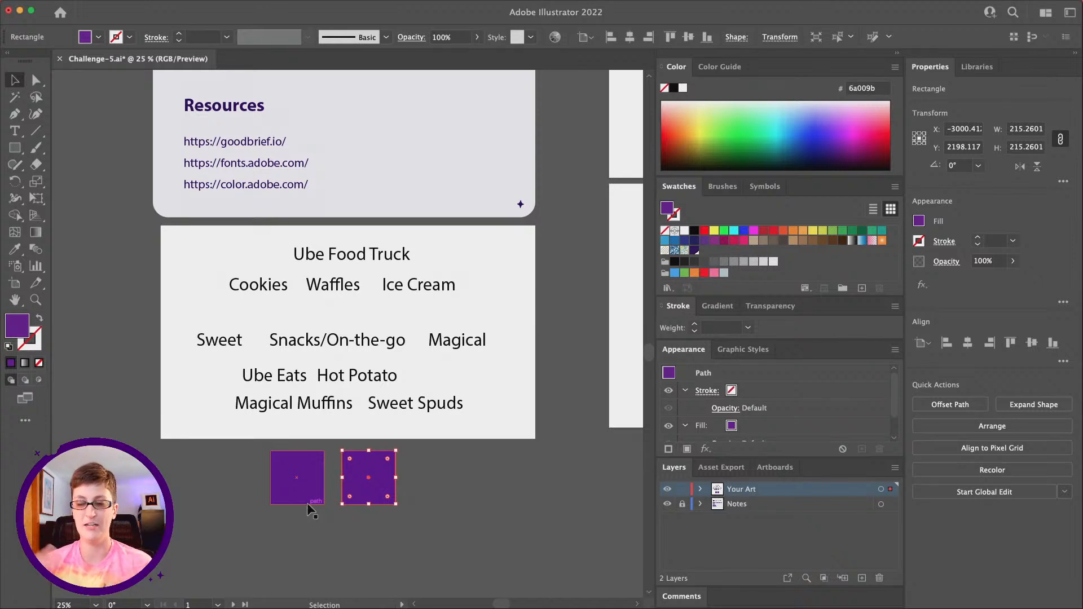
Fill the second palette square with a golden yellow, hex ffc200.
double_click(14, 330)
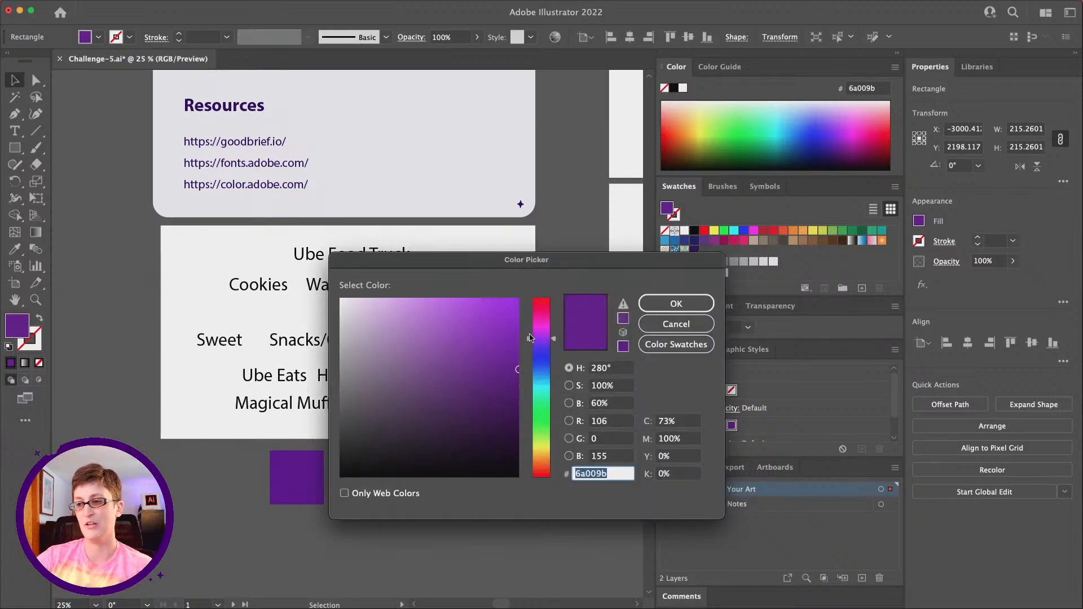
left_click_drag(530, 338, 550, 455)
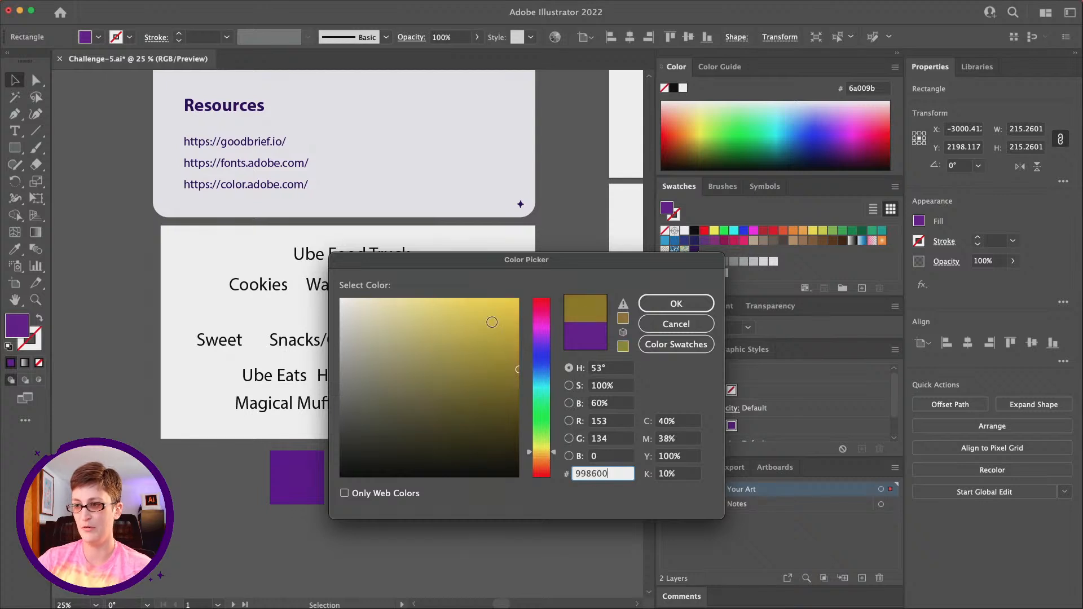
left_click_drag(492, 322, 439, 128)
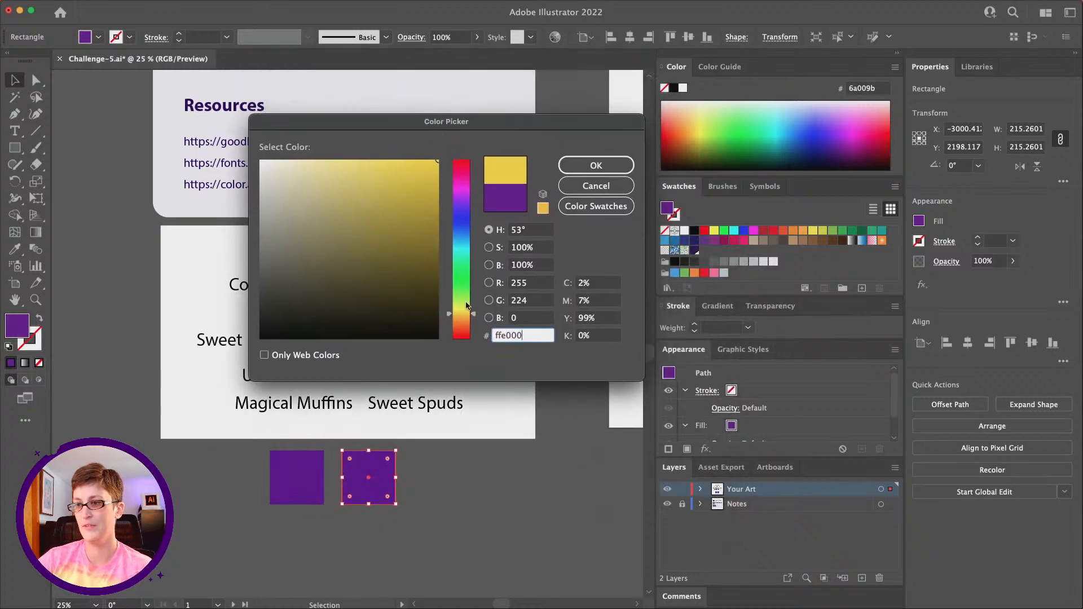
left_click_drag(459, 312, 459, 315)
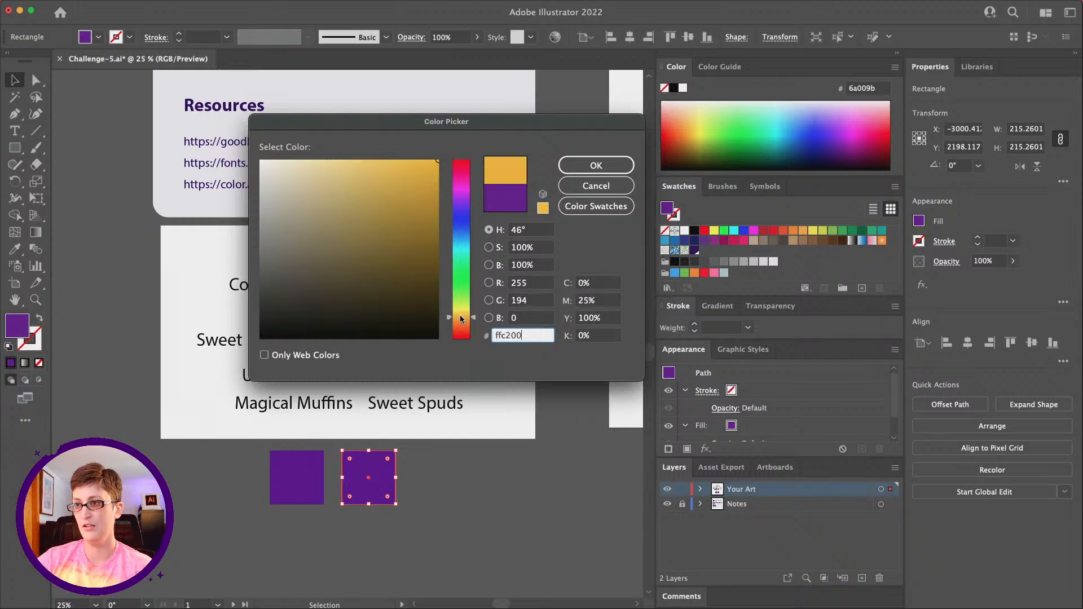
left_click(584, 166)
Select the purple and yellow squares together and shift them slightly left beneath the notes rectangle.
left_click_drag(446, 510, 293, 485)
left_click_drag(291, 486, 254, 492)
left_click(405, 513)
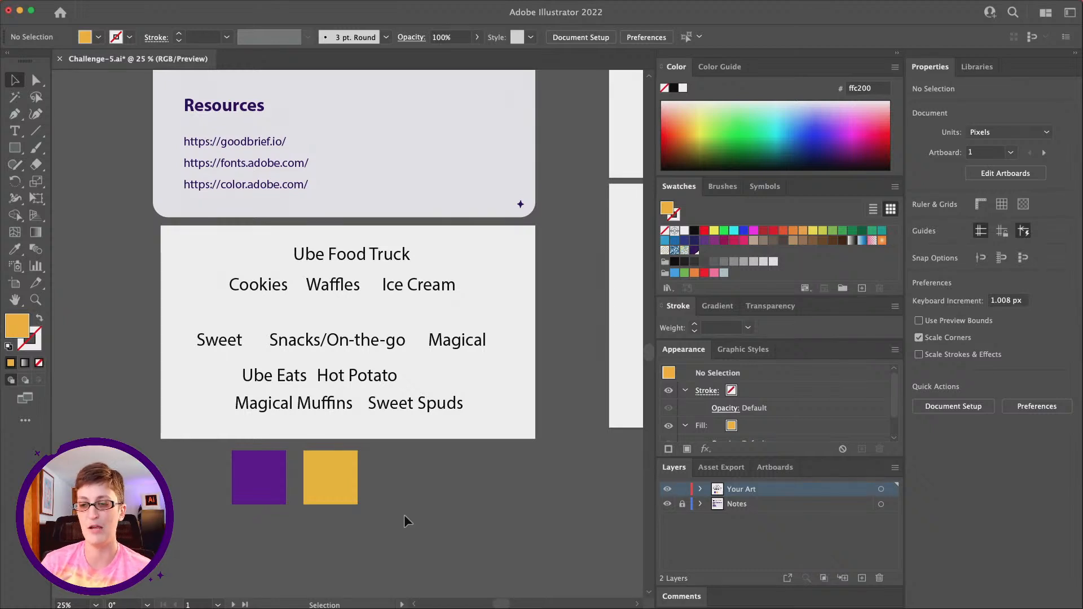
Duplicate the yellow square and place the copy to its right in the palette row, leaving a small gap.
left_click(348, 487)
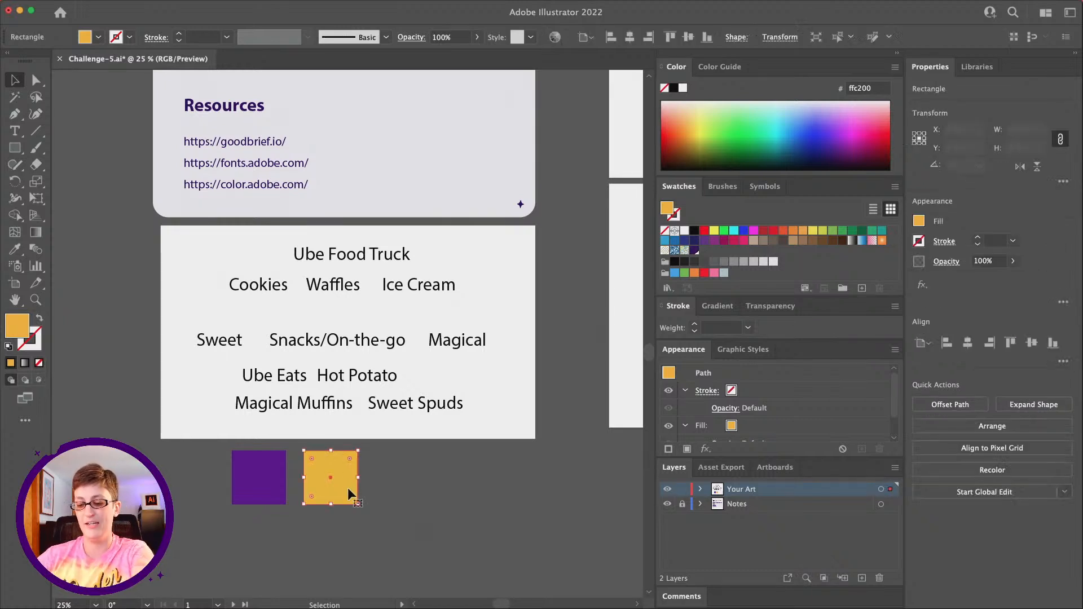
key("super+v")
left_click_drag(347, 488, 355, 489)
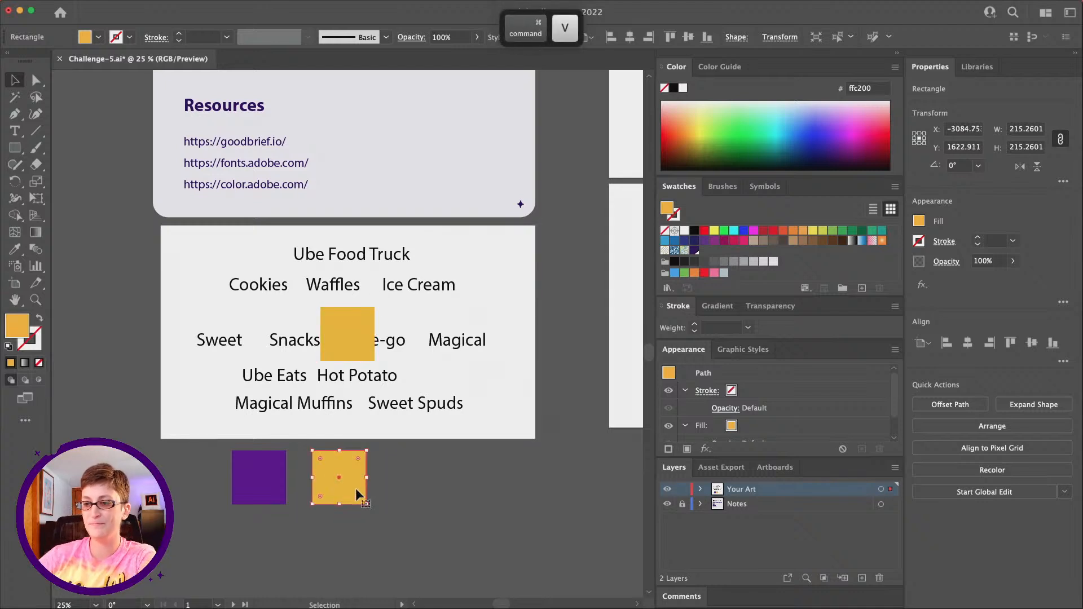
left_click_drag(348, 334, 418, 477)
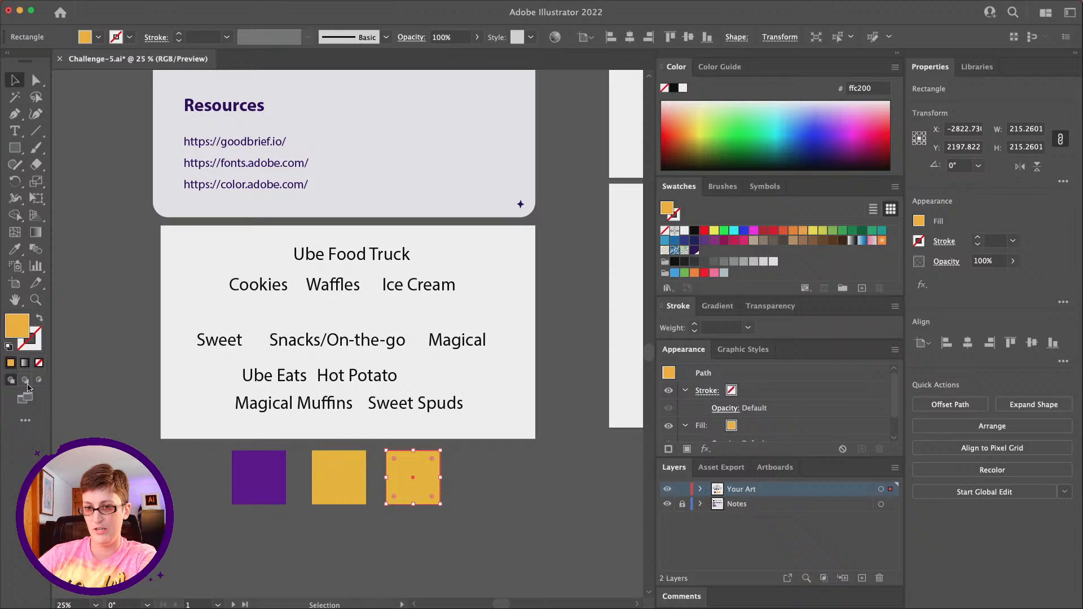
Fill the third square with an orange, hex ff9136, and nudge the yellow and orange squares left to even the spacing.
double_click(17, 331)
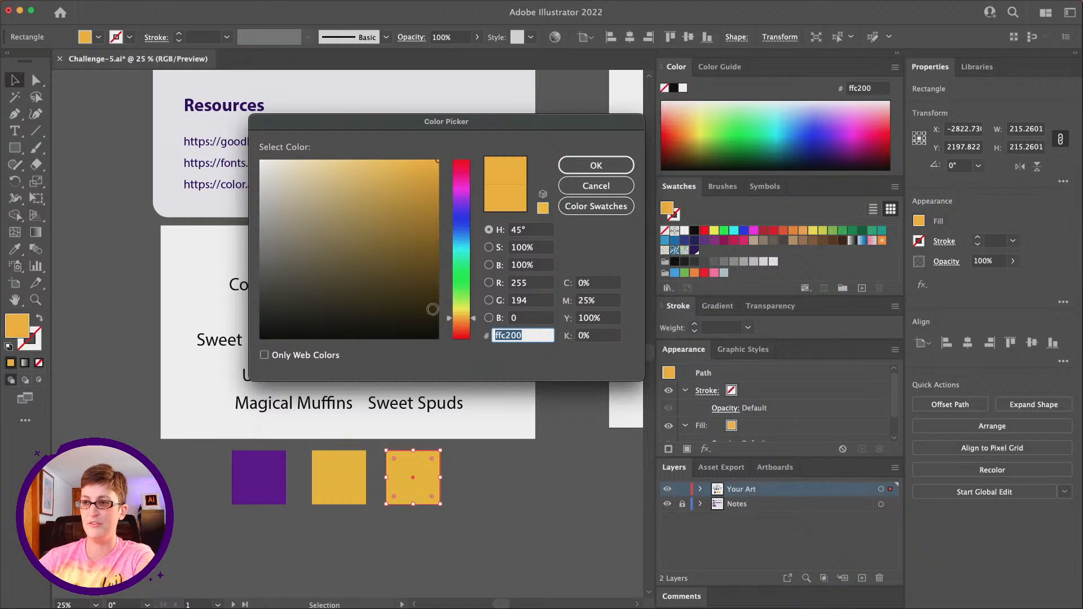
left_click_drag(468, 321, 468, 325)
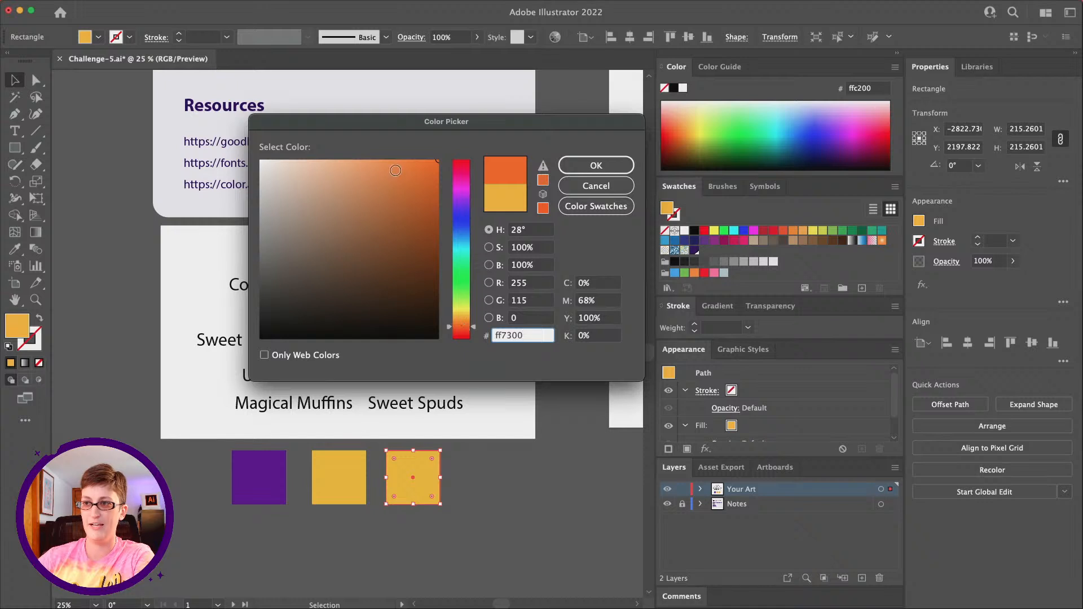
mouse_move(396, 170)
left_mouse_down()
mouse_move(380, 152)
mouse_move(403, 148)
left_mouse_up()
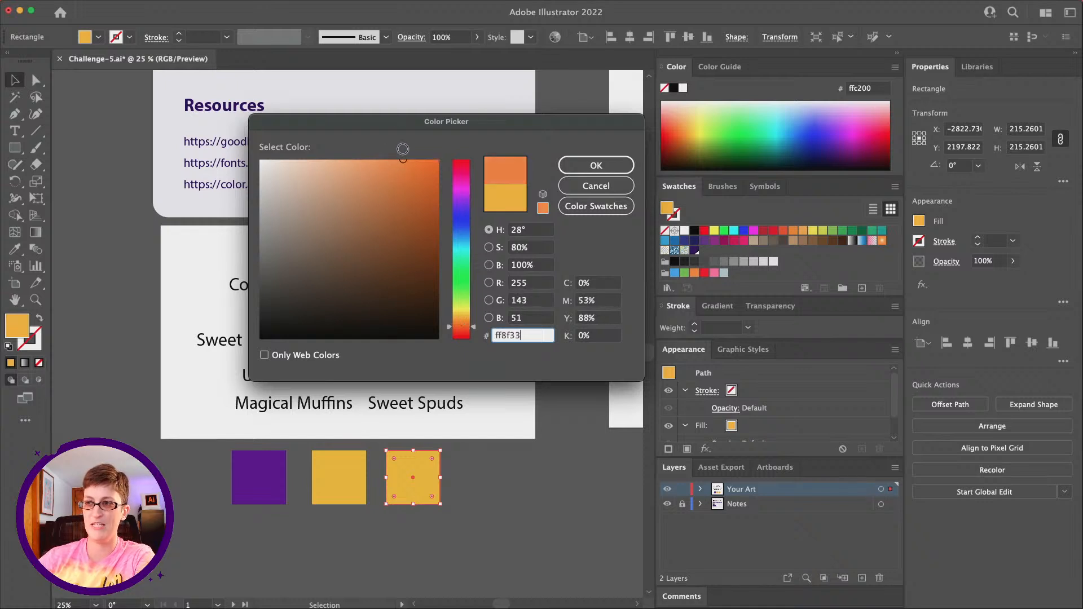
left_click(564, 164)
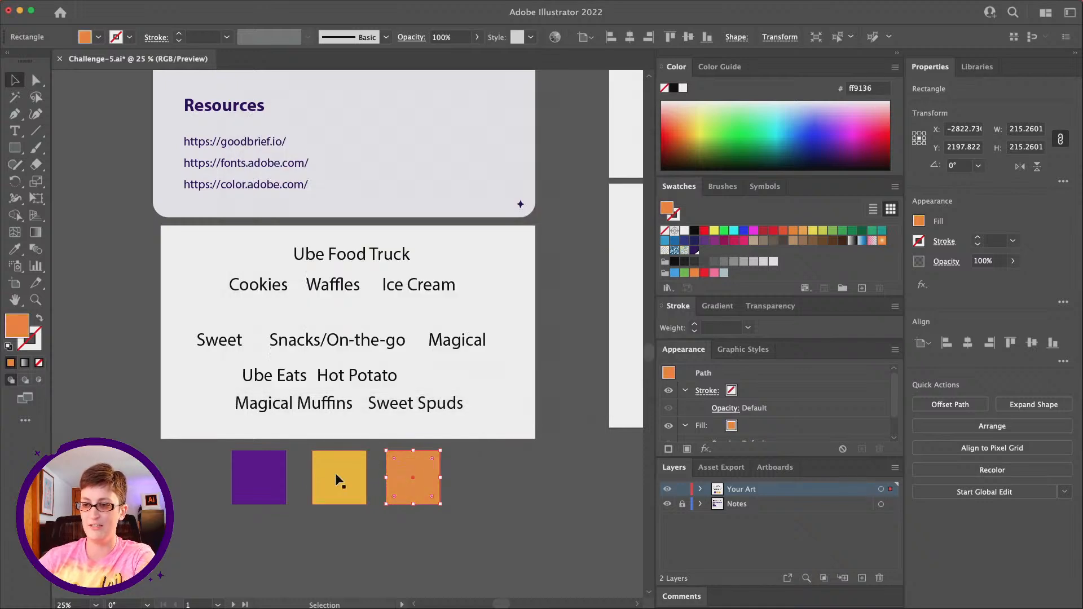
left_click_drag(335, 473, 329, 472)
left_click(483, 510)
Duplicate the orange square and place the copy as the fourth square in the palette row.
left_click(398, 490)
key("super+c")
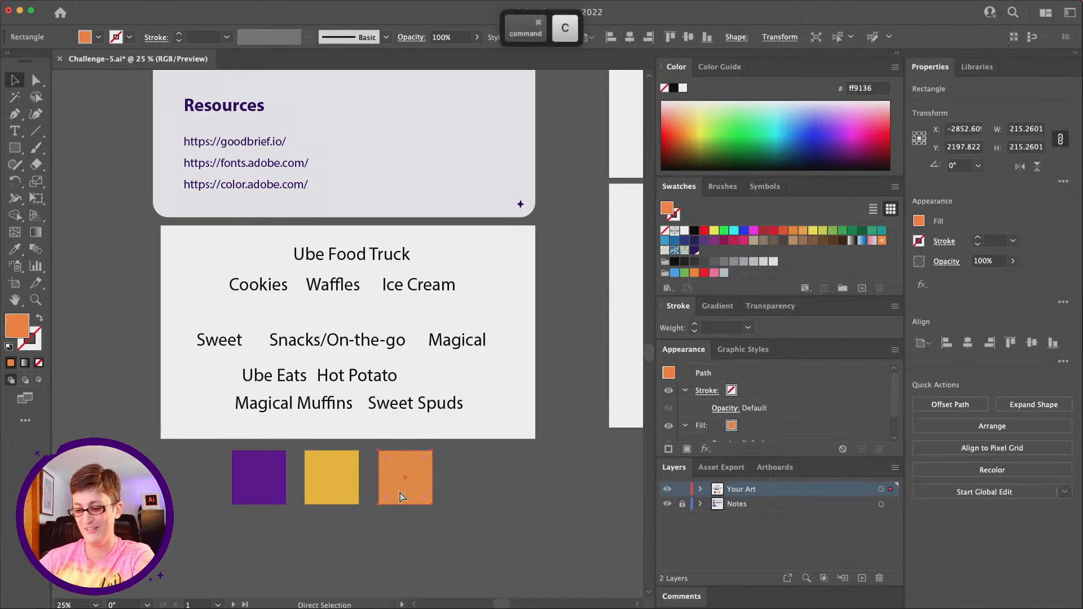
key("super+v")
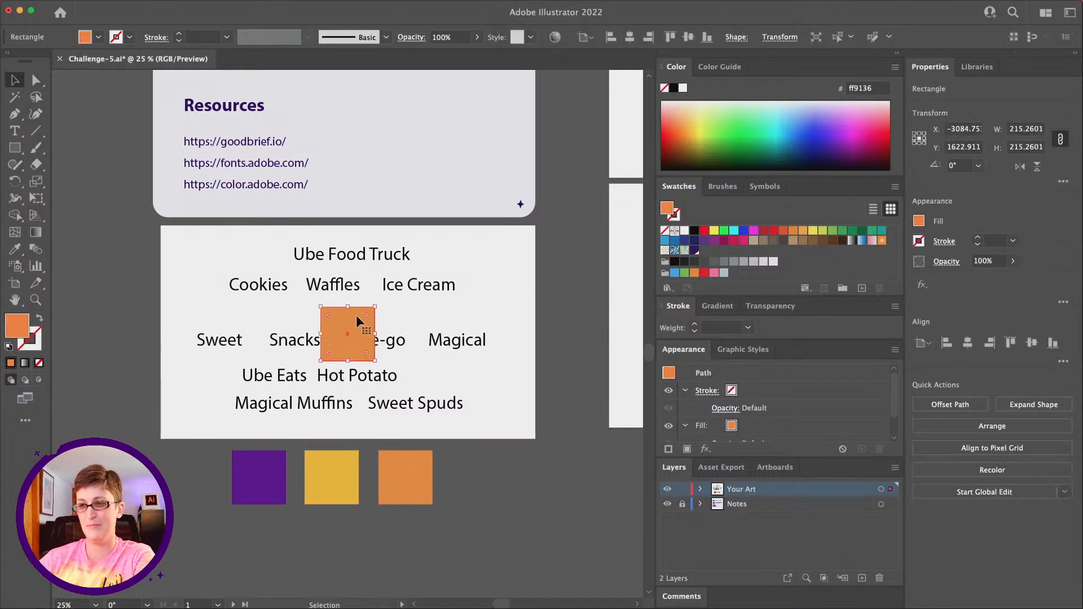
left_click_drag(357, 314, 486, 459)
Fill the fourth palette square with a bright pink, hex ff0074.
double_click(17, 325)
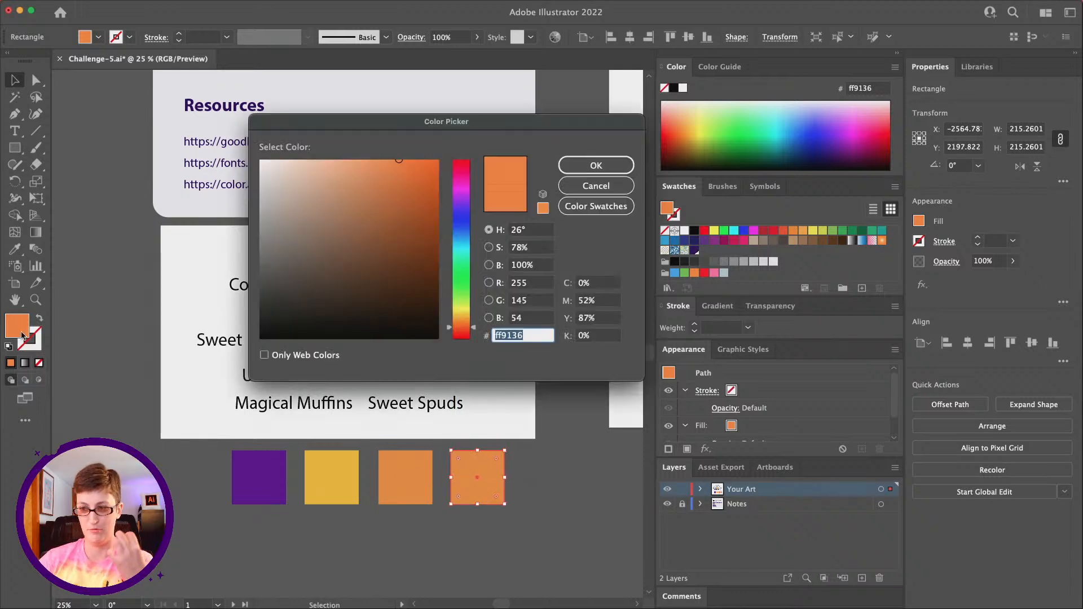
type("ff39aa")
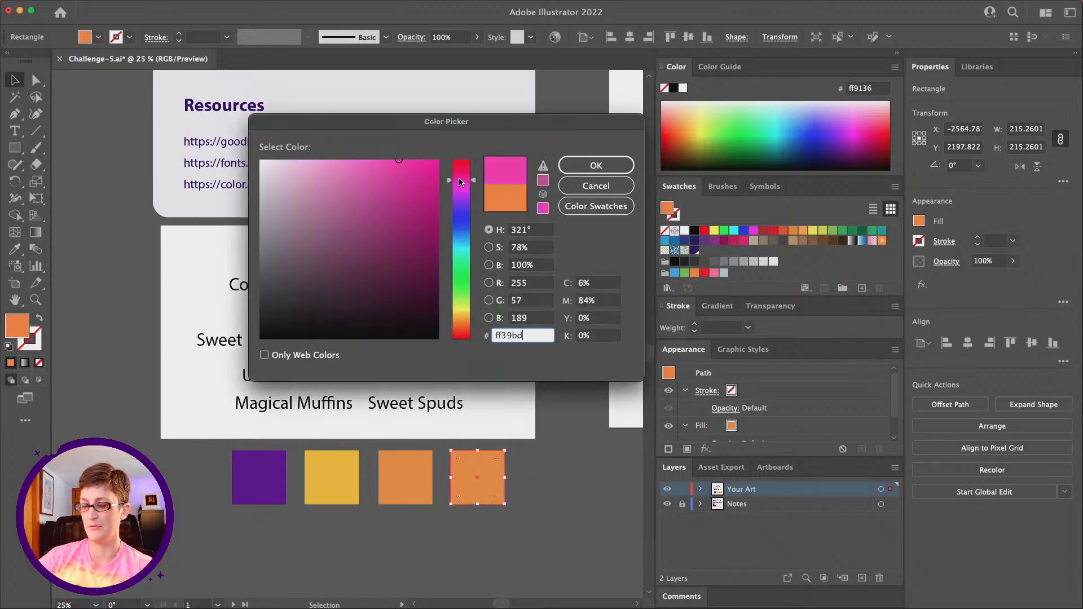
left_click_drag(429, 181, 442, 156)
left_click(458, 174)
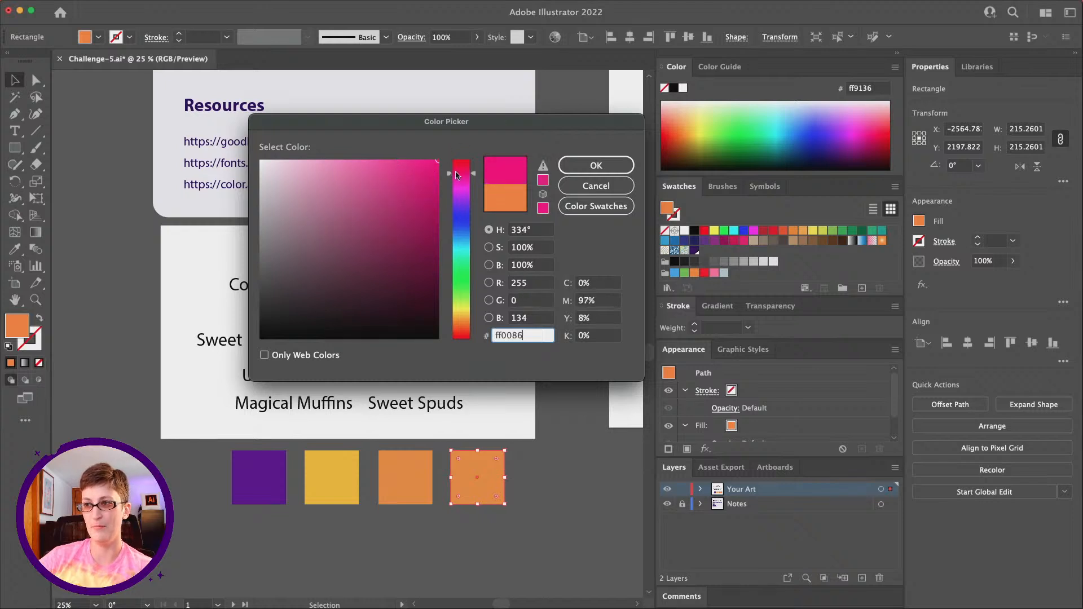
key("Return")
scroll(461, 500, "right", 3)
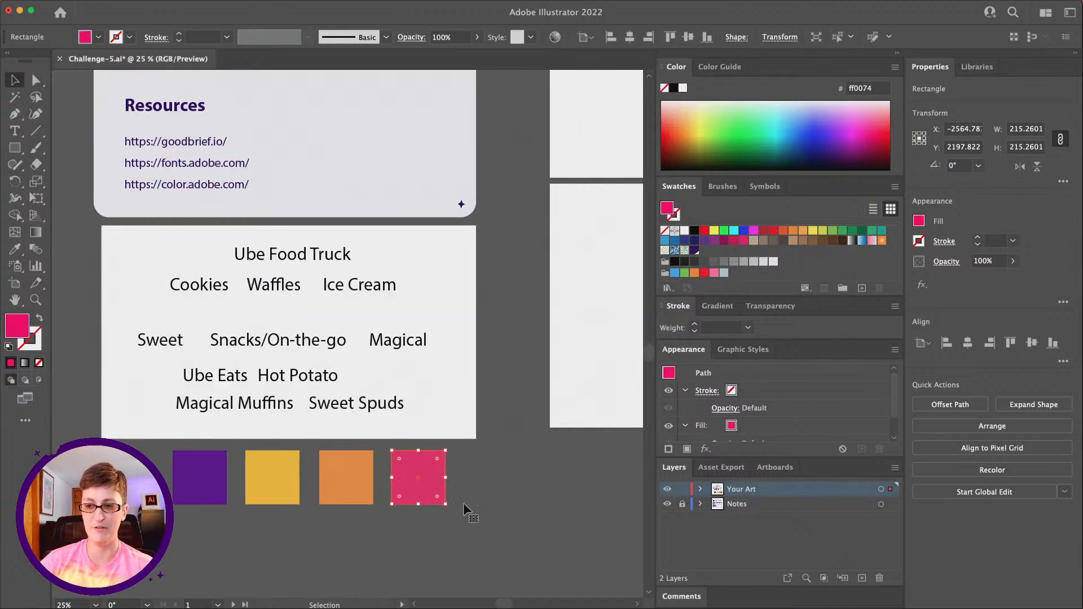
scroll(462, 503, "left", 3)
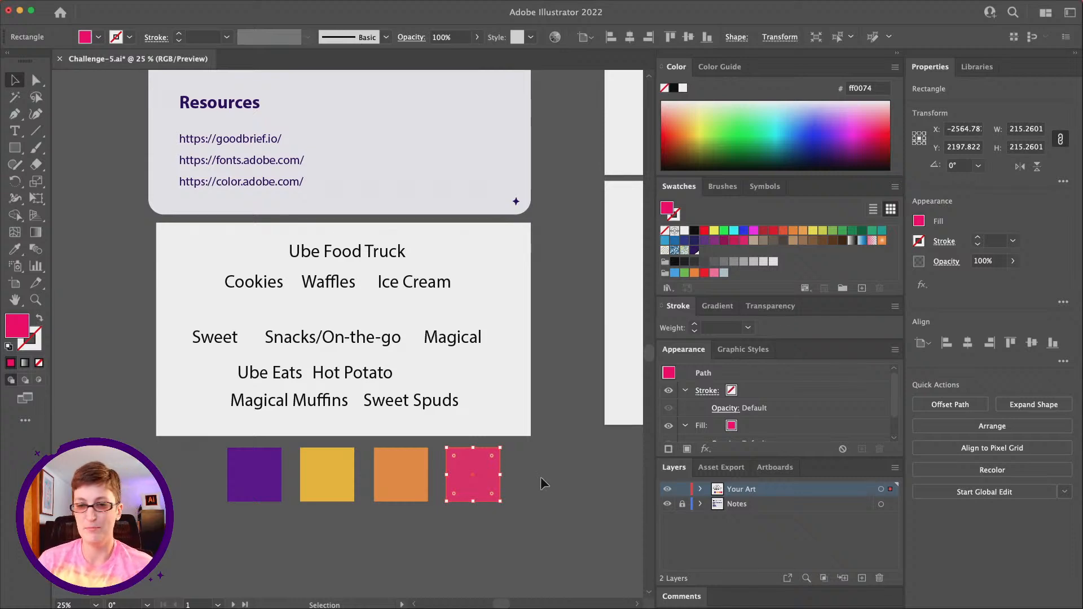
Add a separate 72 pt text reading "Deep Purple" and place it after "Hot Potato" on the same row.
left_click(442, 402)
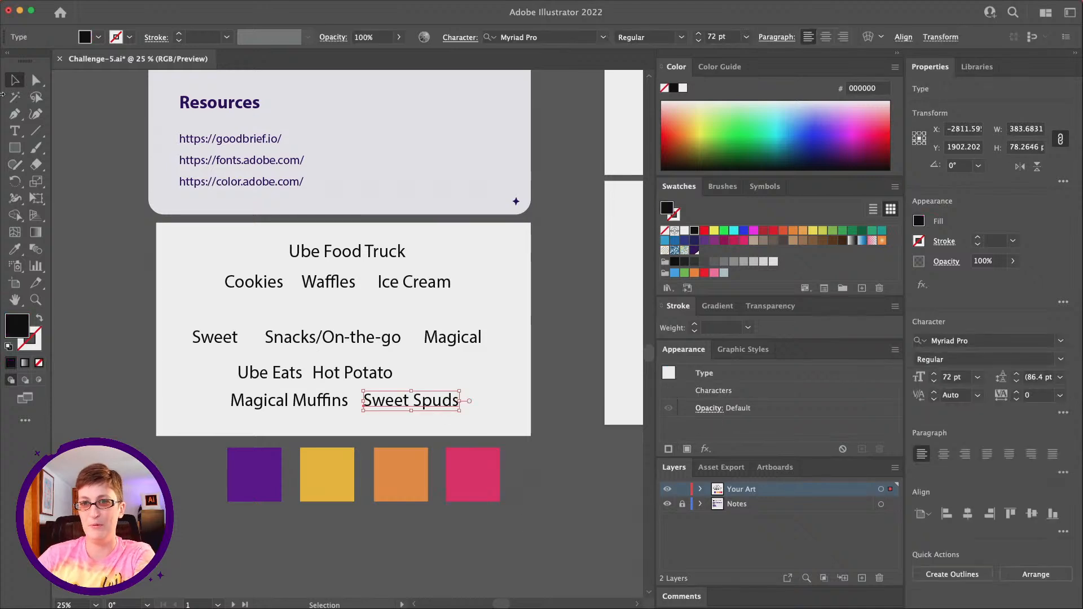
key("t")
left_click(377, 516)
type("D")
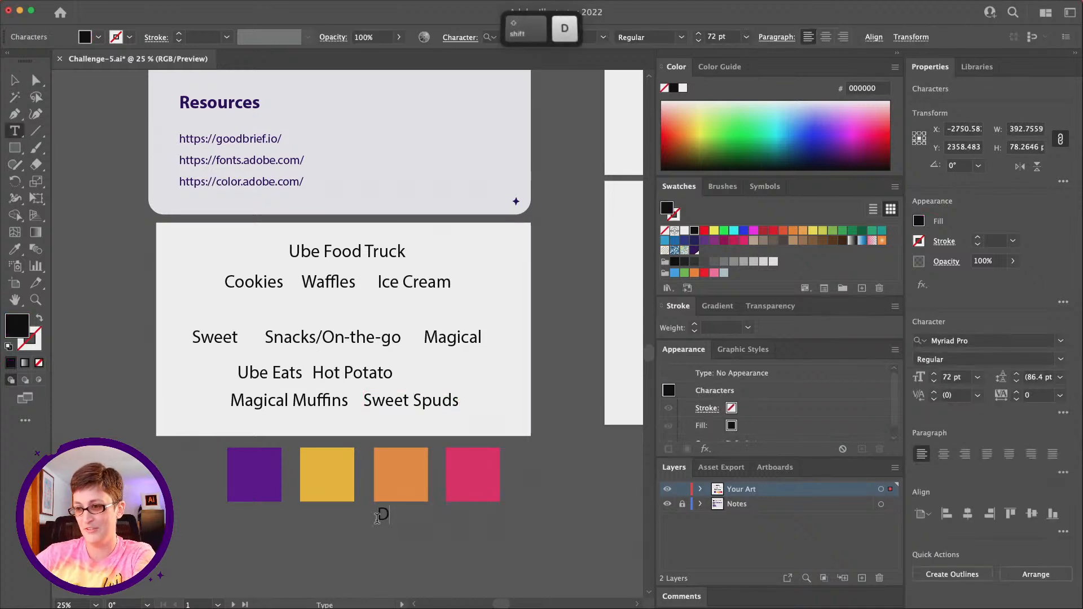
type("eep Purple")
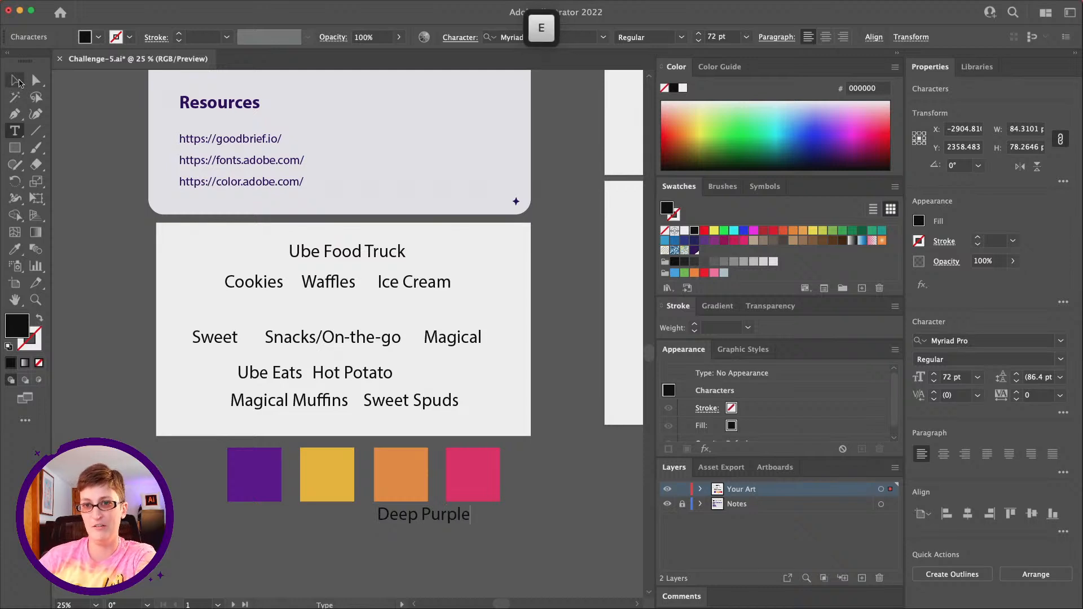
key("Escape")
left_click(430, 528)
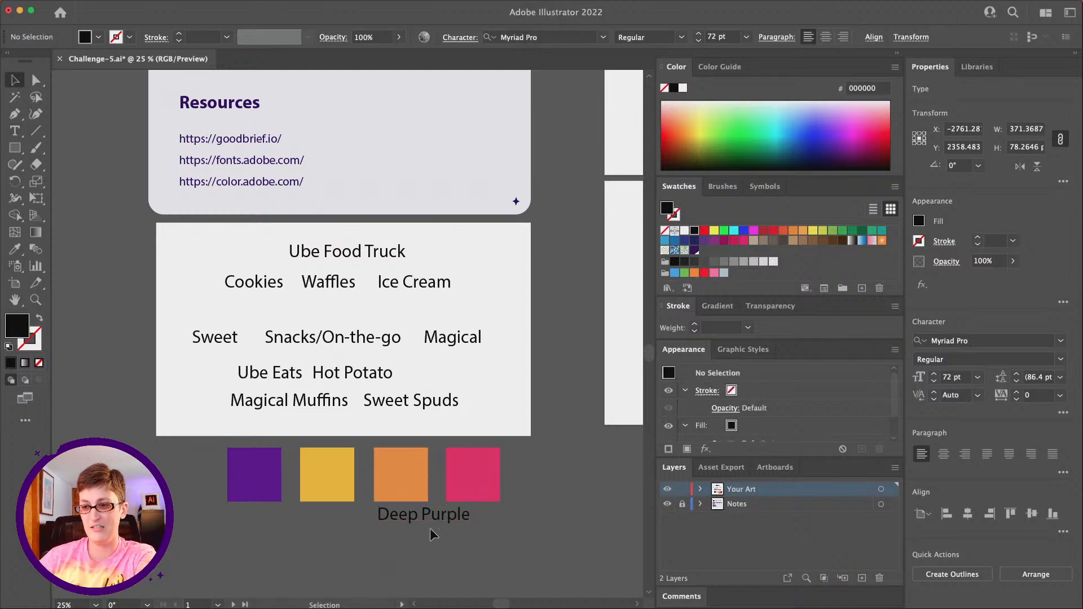
left_click_drag(436, 528, 459, 382)
Select all four palette squares and move them slightly left and down beneath the notes rectangle.
left_click_drag(502, 516, 228, 499)
left_click(292, 527)
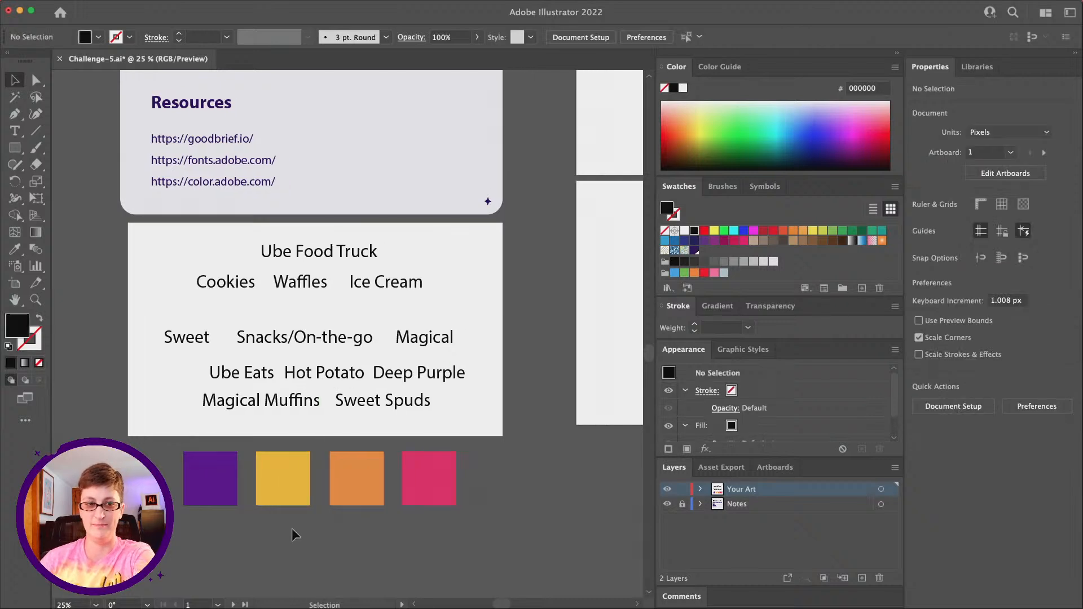
scroll(292, 528, "down", 2)
scroll(291, 534, "down", 1)
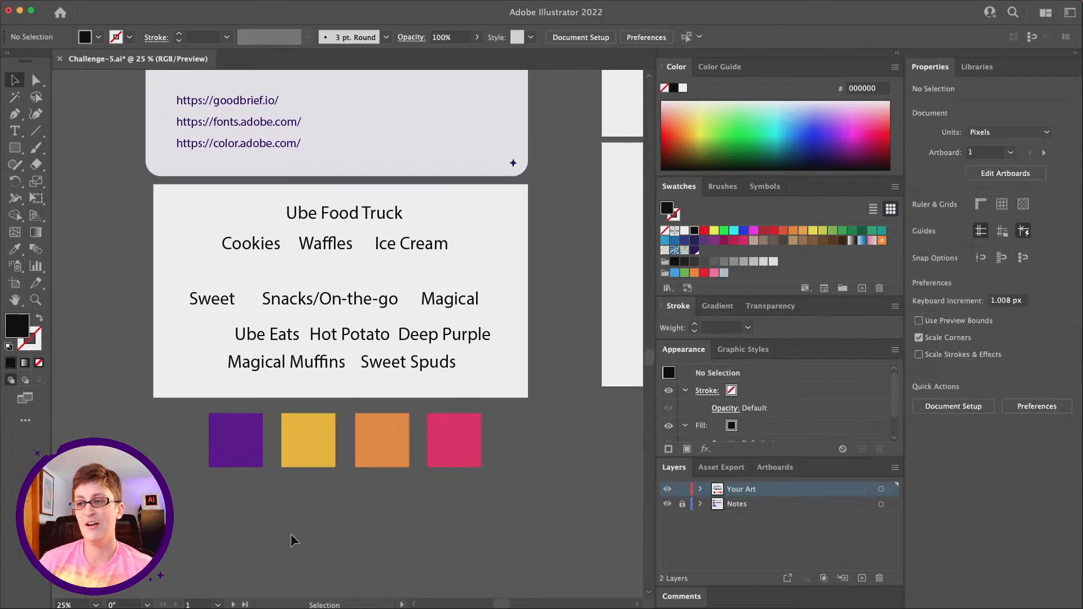
Add a separate 72 pt text reading "Yam Van" and place it after "Sweet Spuds" on the same row.
scroll(292, 534, "right", 3)
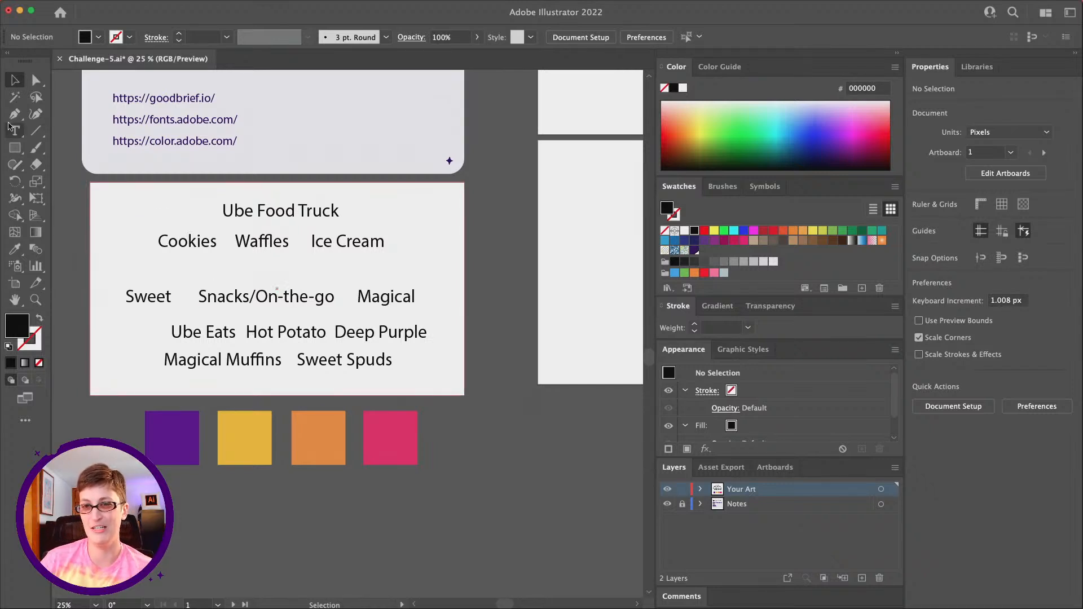
left_click(11, 129)
left_click(351, 523)
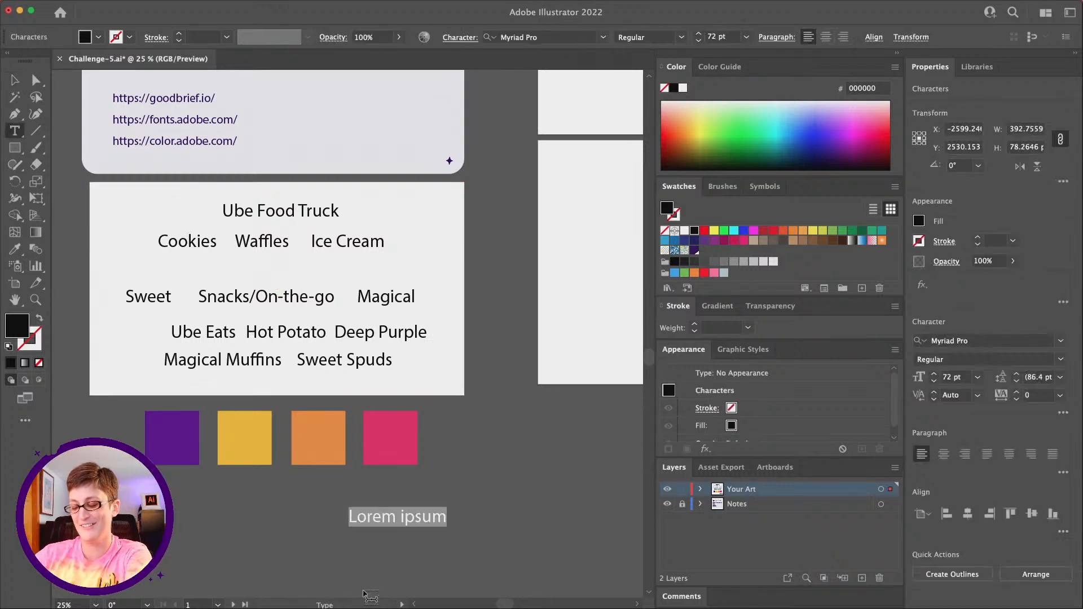
type("Yam")
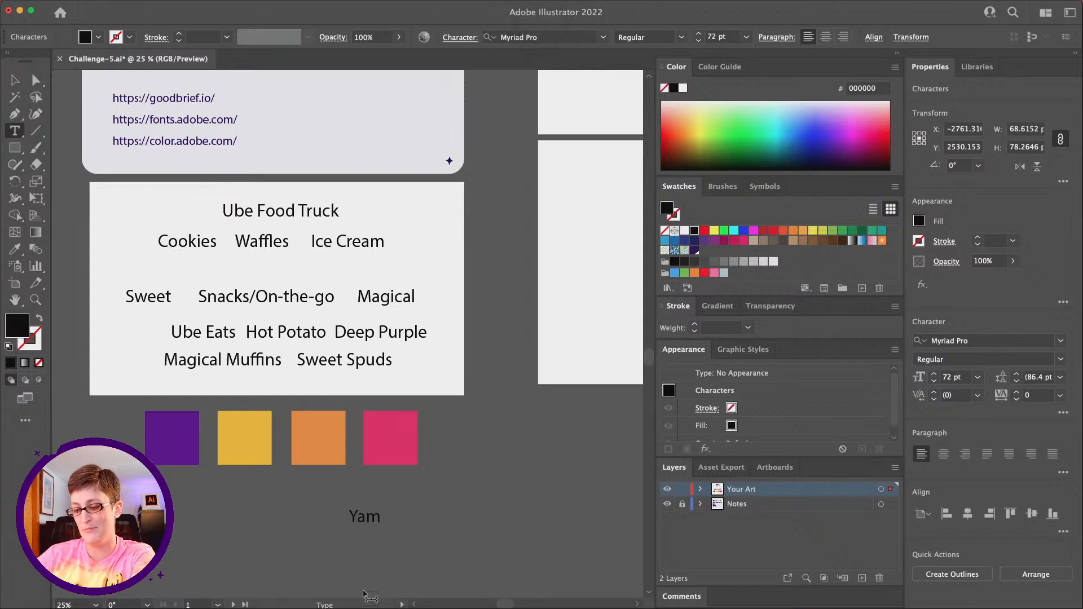
type(" Van")
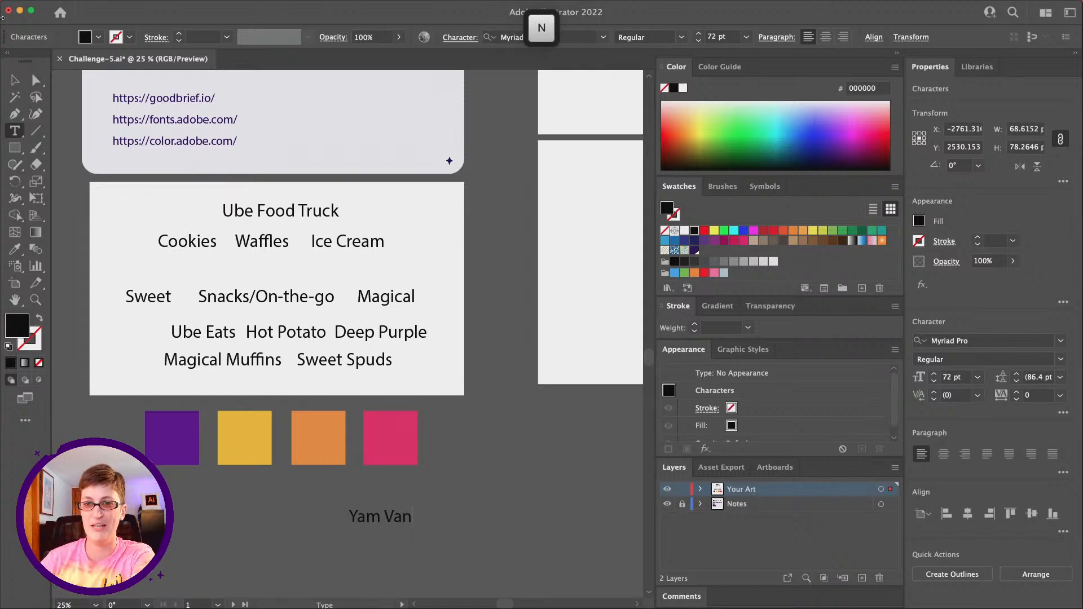
left_click(14, 79)
left_click(419, 502)
left_click_drag(401, 522, 451, 366)
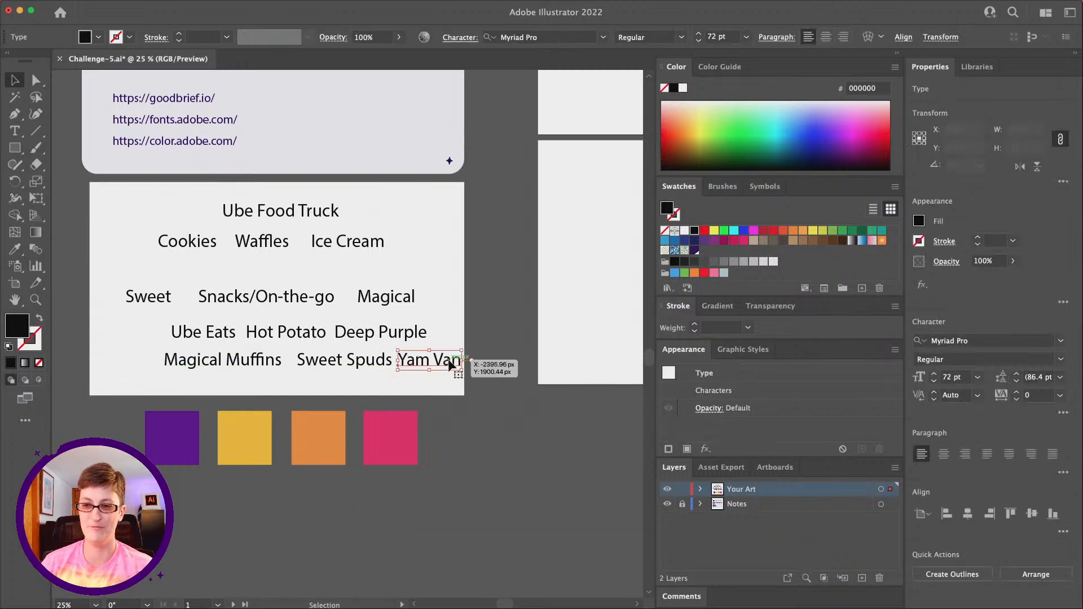
scroll(468, 473, "left", 2)
left_click(512, 476)
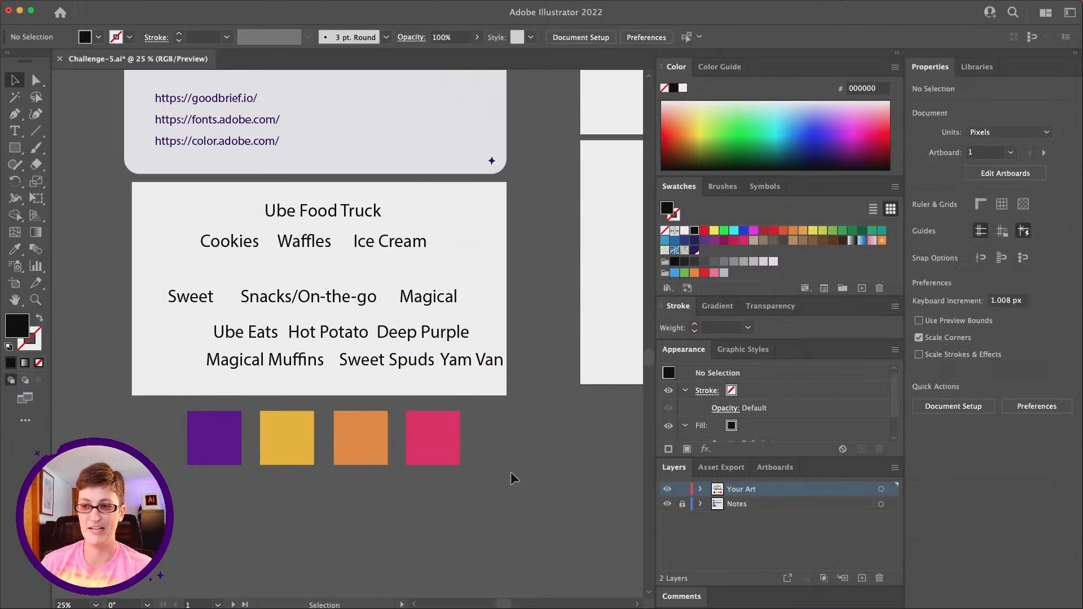
Bring over the browser window showing Adobe Fonts and position it beside the brainstormed names so most of them stay readable.
scroll(511, 476, "left", 1)
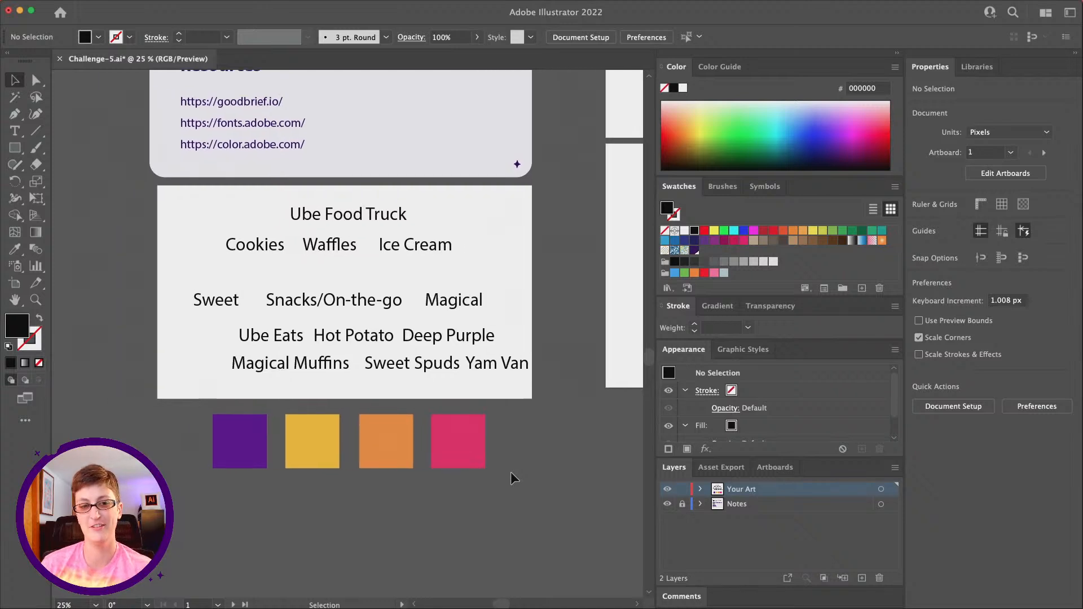
scroll(510, 472, "up", 1)
scroll(509, 472, "down", 2)
scroll(510, 471, "right", 3)
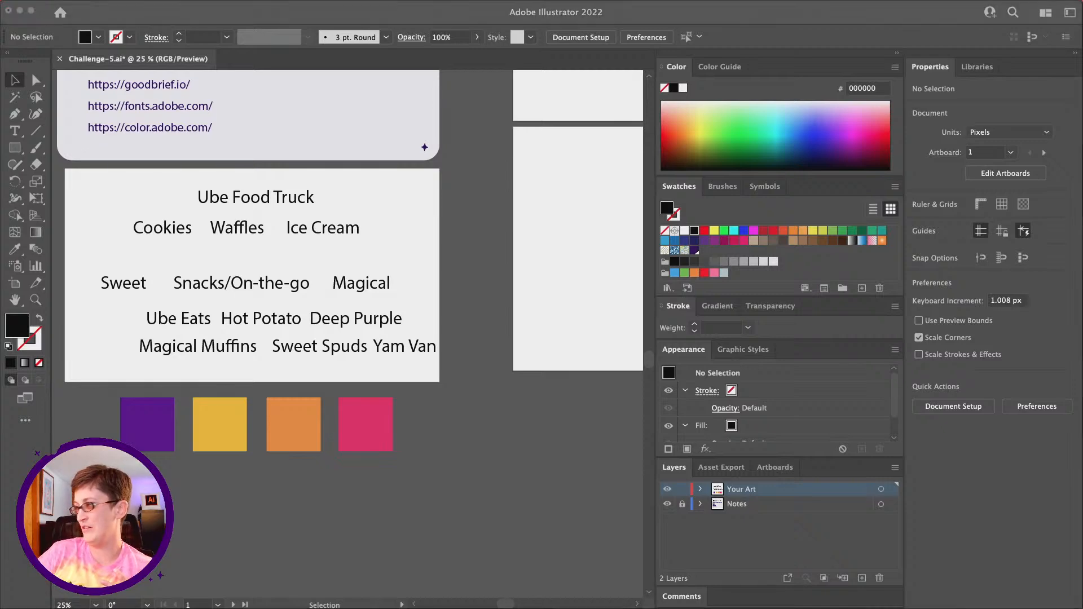
left_click_drag(1082, 110, 737, 88)
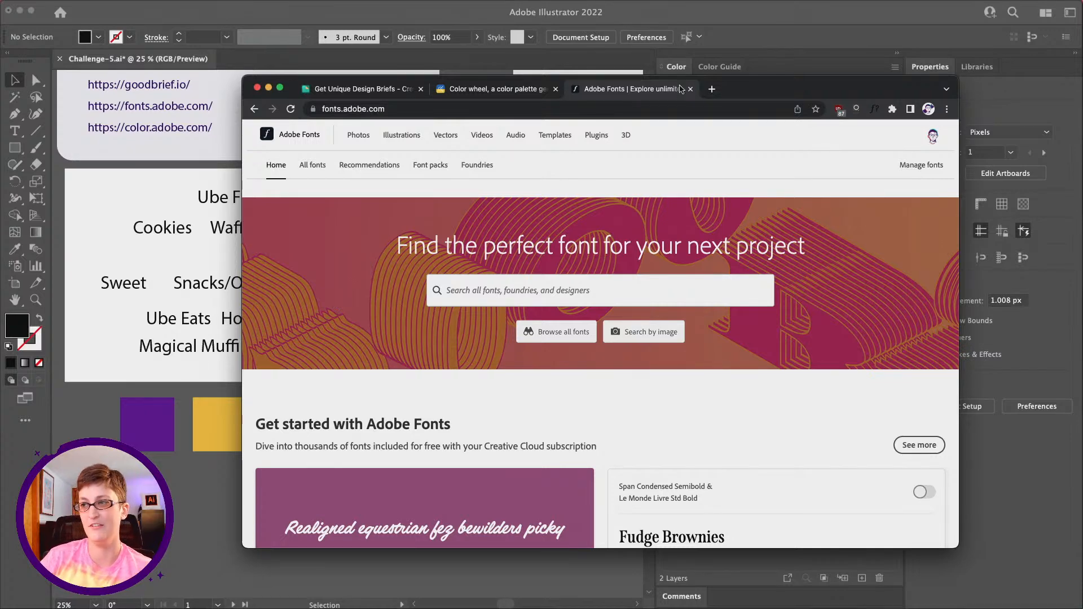
left_click_drag(742, 90, 897, 70)
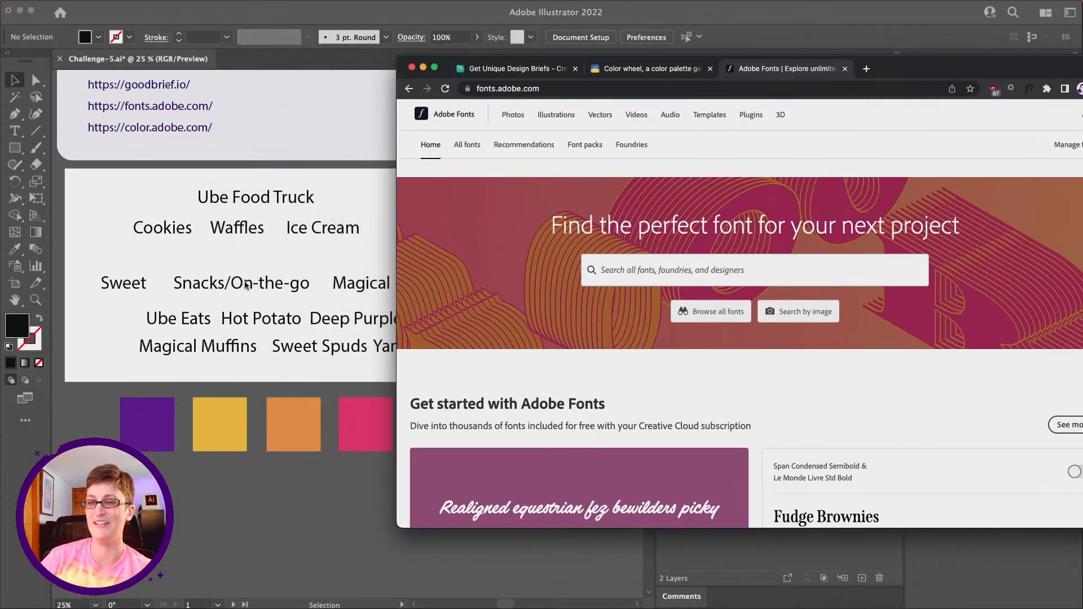
Open the full font listing, move the browser window fully into view, and filter the fonts by the Rounded tag.
scroll(196, 294, "down", 1)
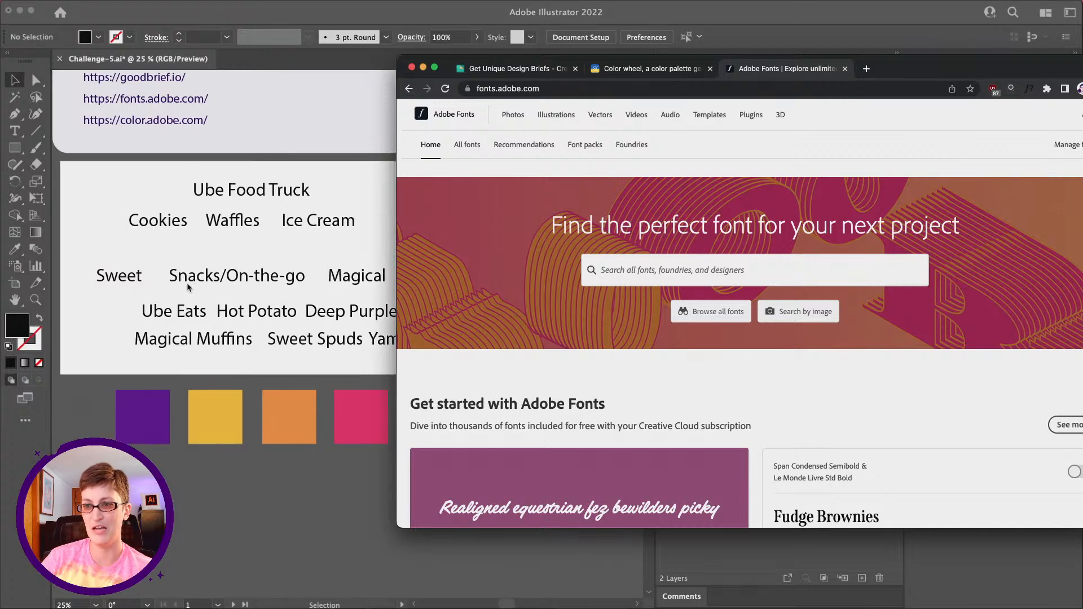
left_click(471, 145)
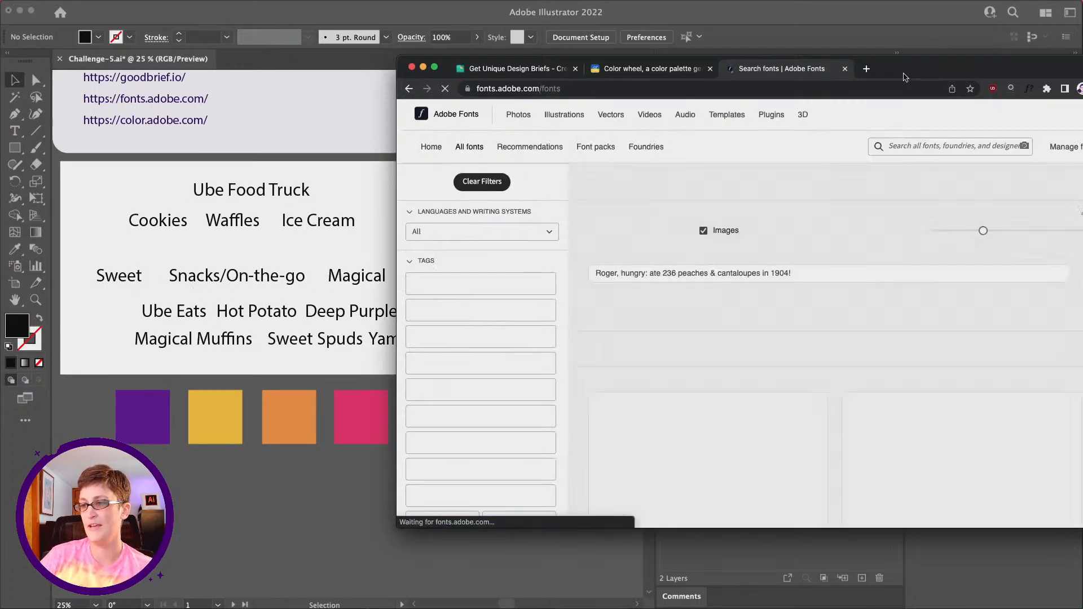
left_click_drag(895, 69, 716, 68)
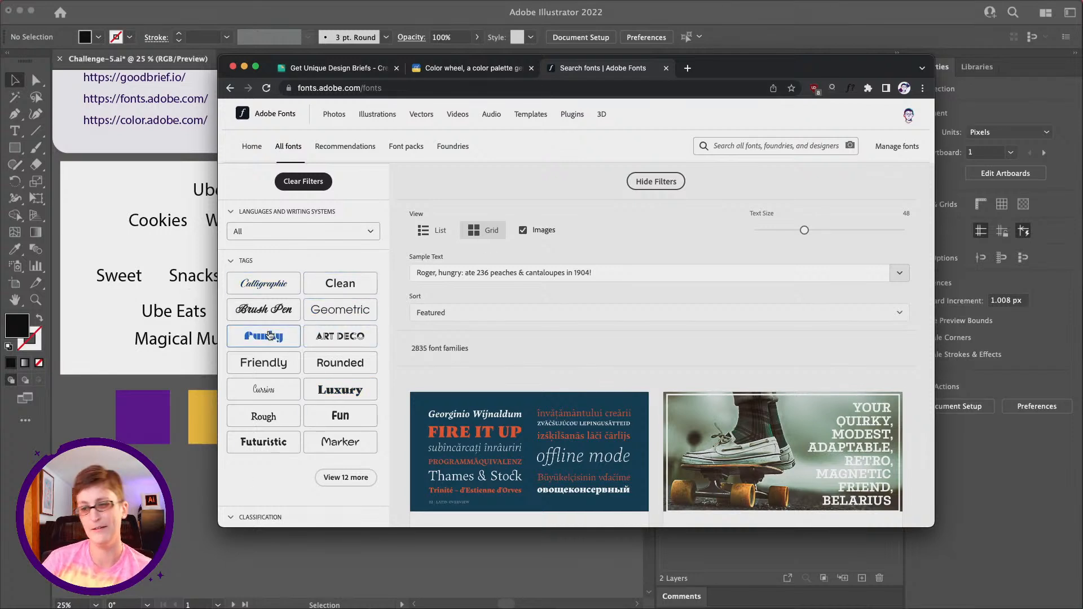
mouse_move(613, 608)
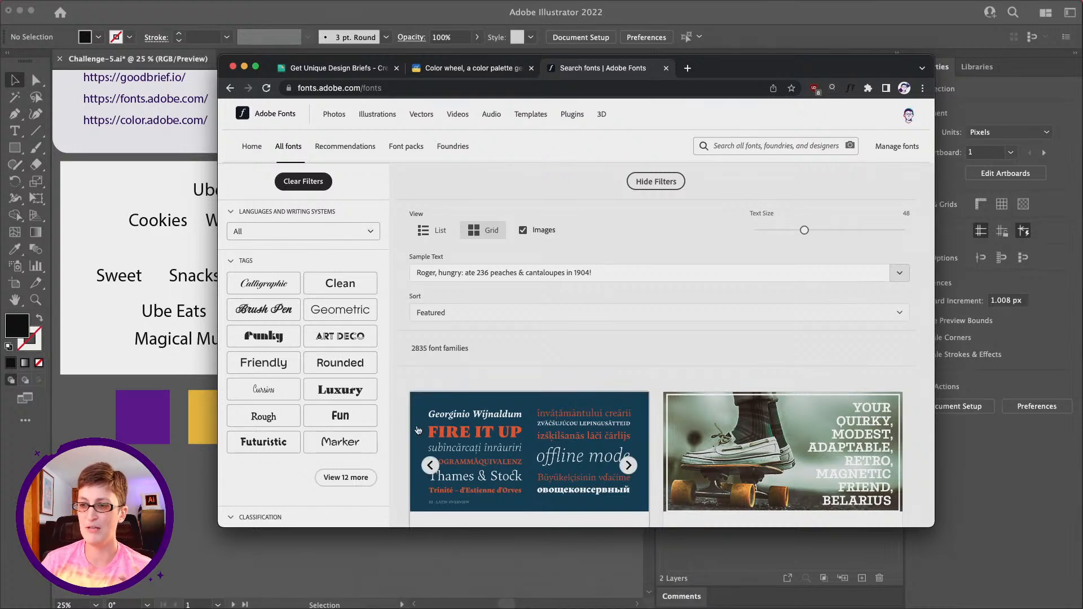
left_click(319, 362)
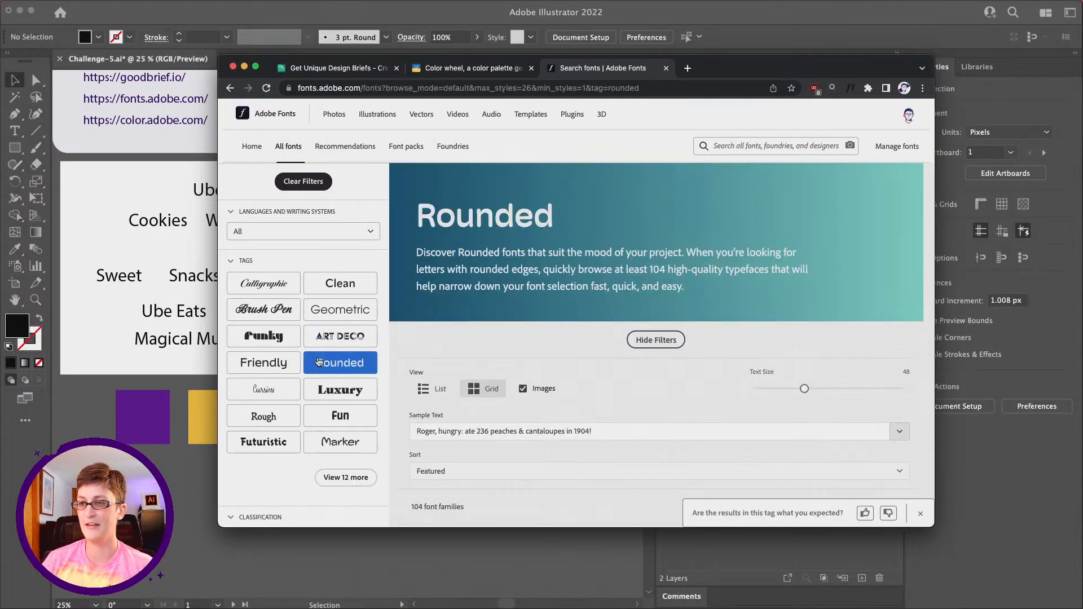
Restrict the Rounded fonts to the heaviest weight option in the font properties.
scroll(406, 314, "down", 3)
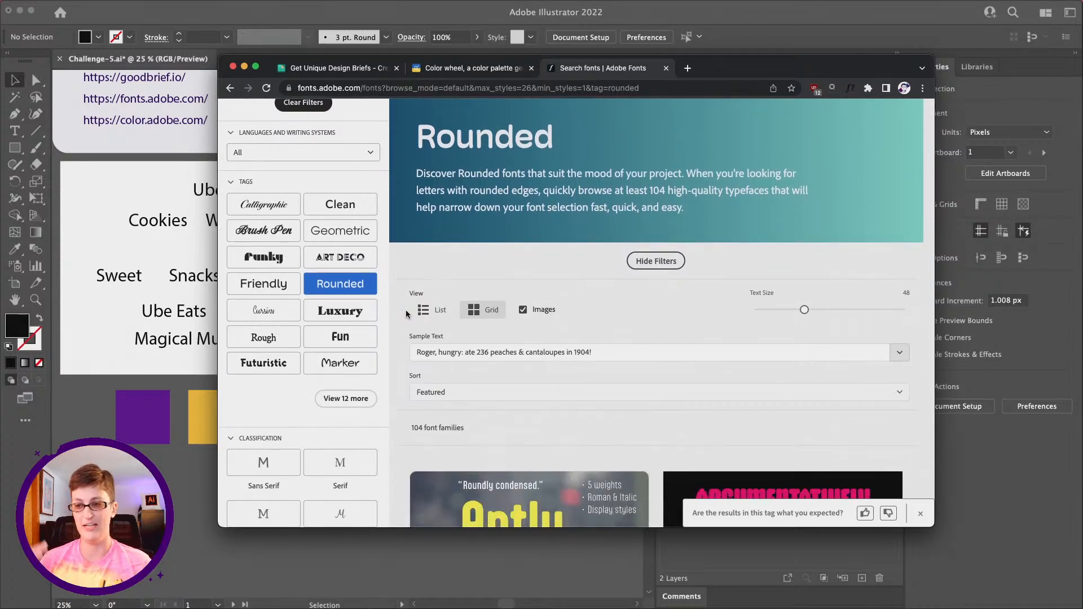
scroll(407, 313, "down", 5)
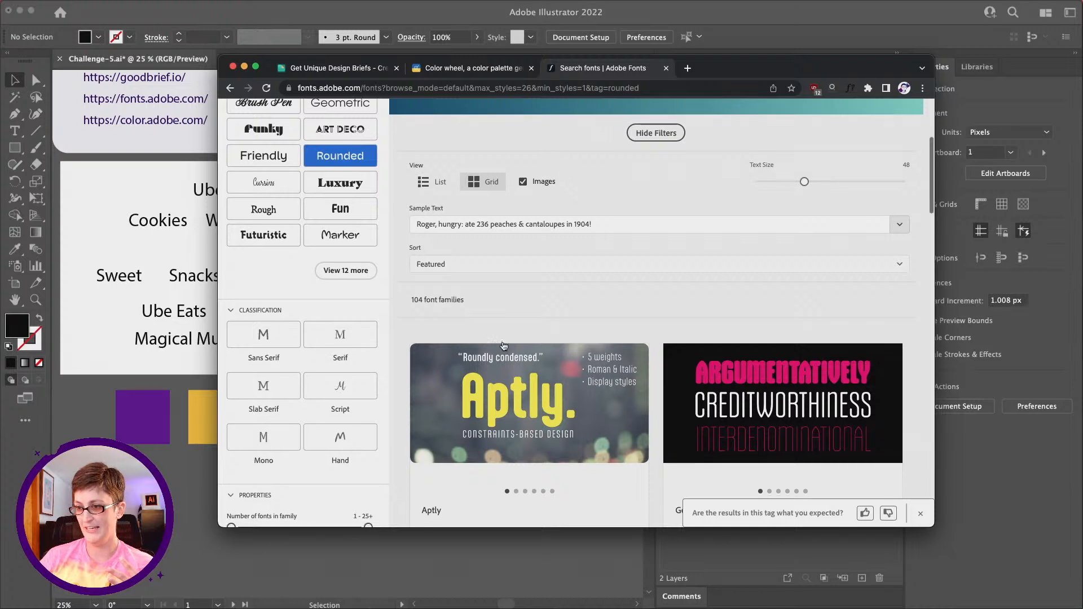
scroll(410, 339, "down", 3)
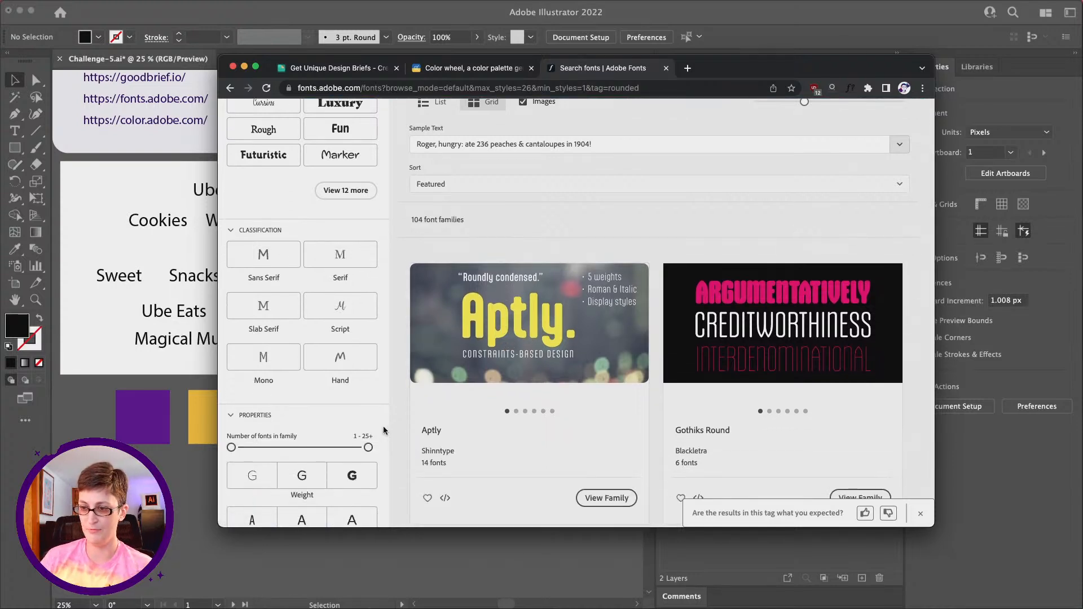
scroll(383, 425, "down", 2)
left_click(355, 432)
scroll(355, 438, "down", 1)
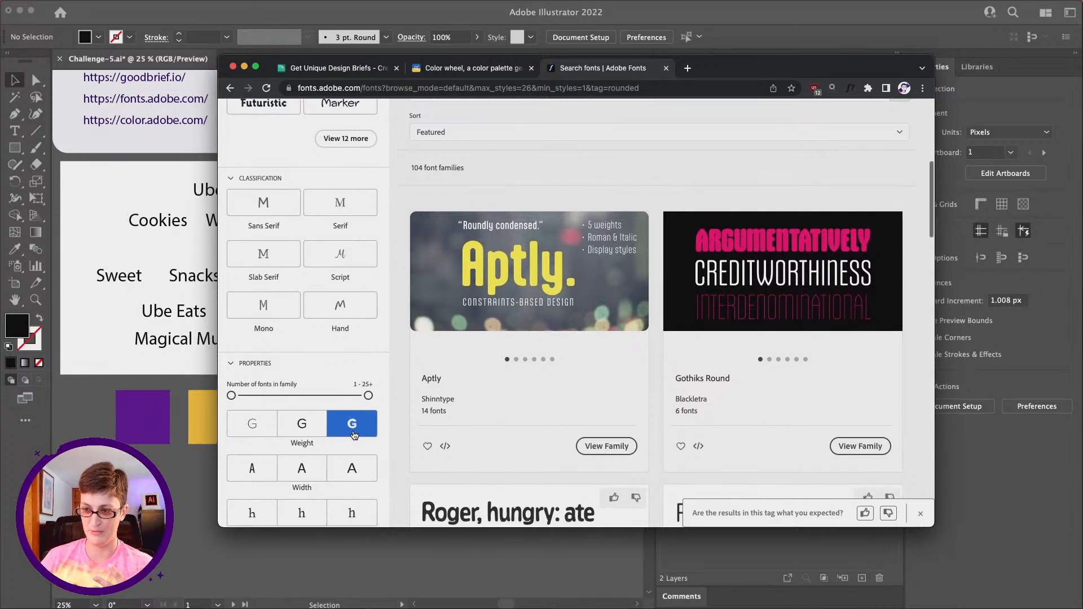
Sort the filtered font families by Newest.
scroll(502, 423, "down", 5)
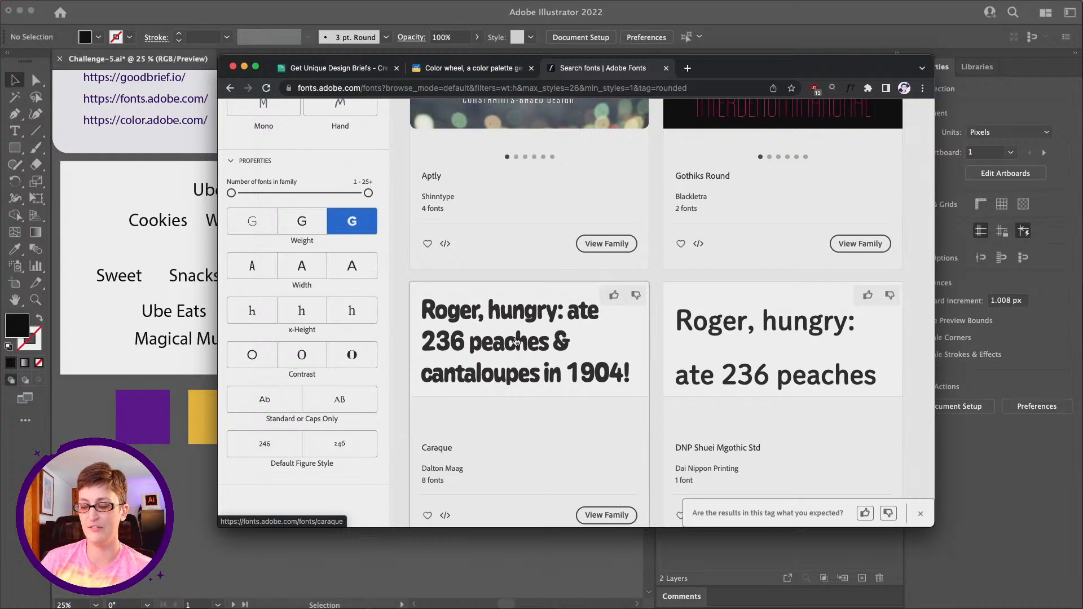
scroll(509, 350, "up", 8)
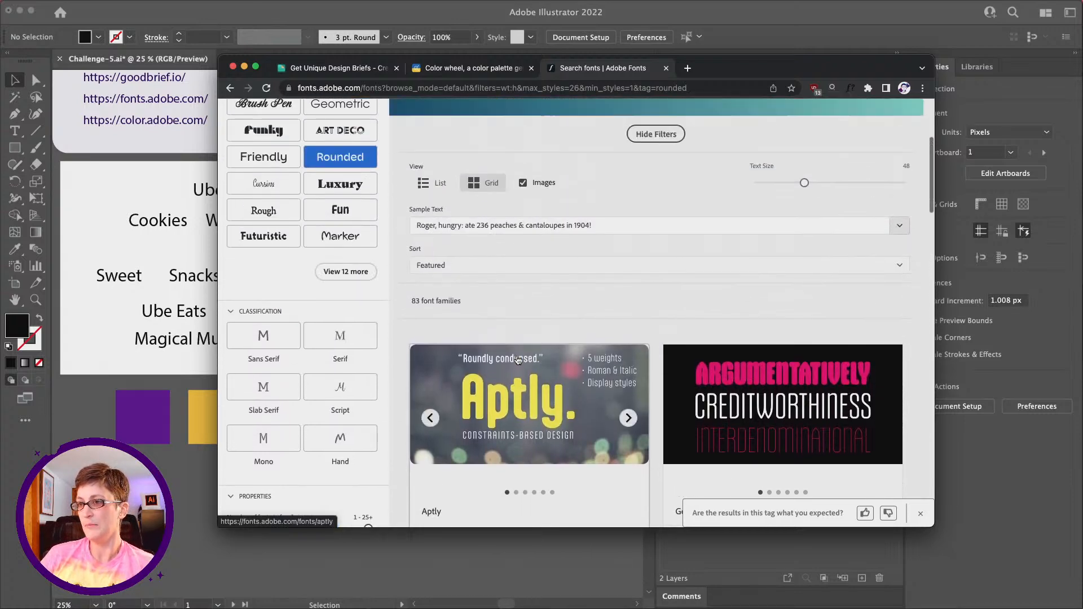
left_click(780, 264)
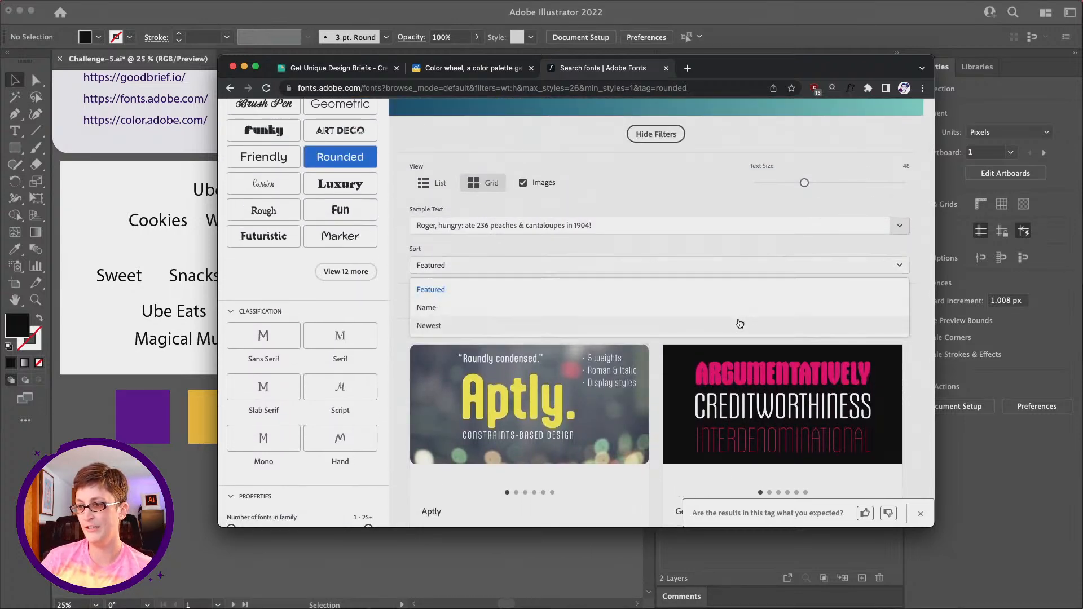
left_click(739, 323)
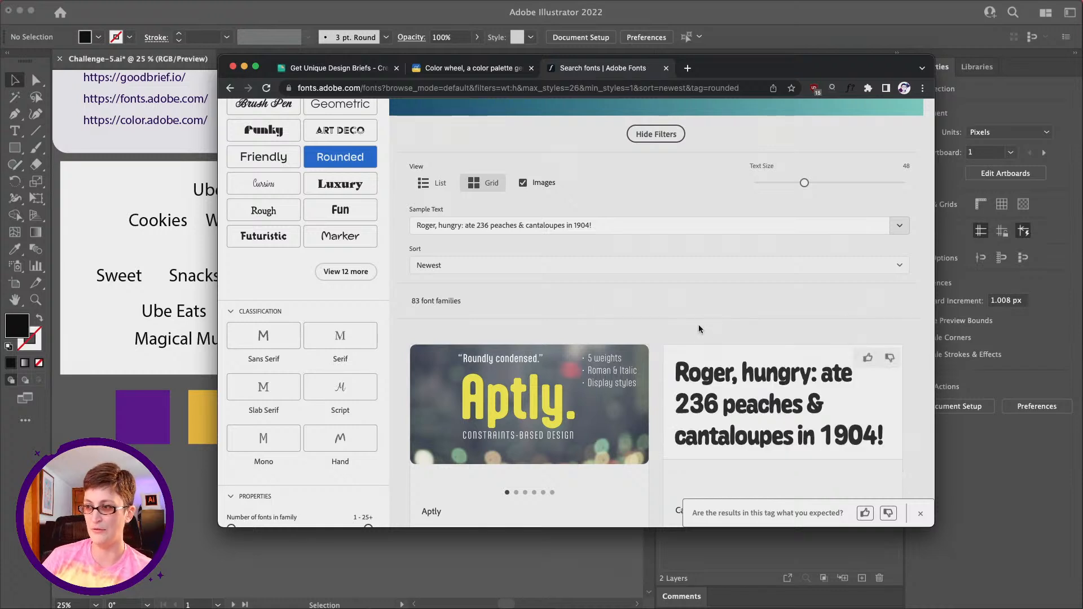
Find the Decoy family among the results, open its page and activate all of its fonts.
scroll(700, 326, "down", 5)
scroll(699, 329, "down", 8)
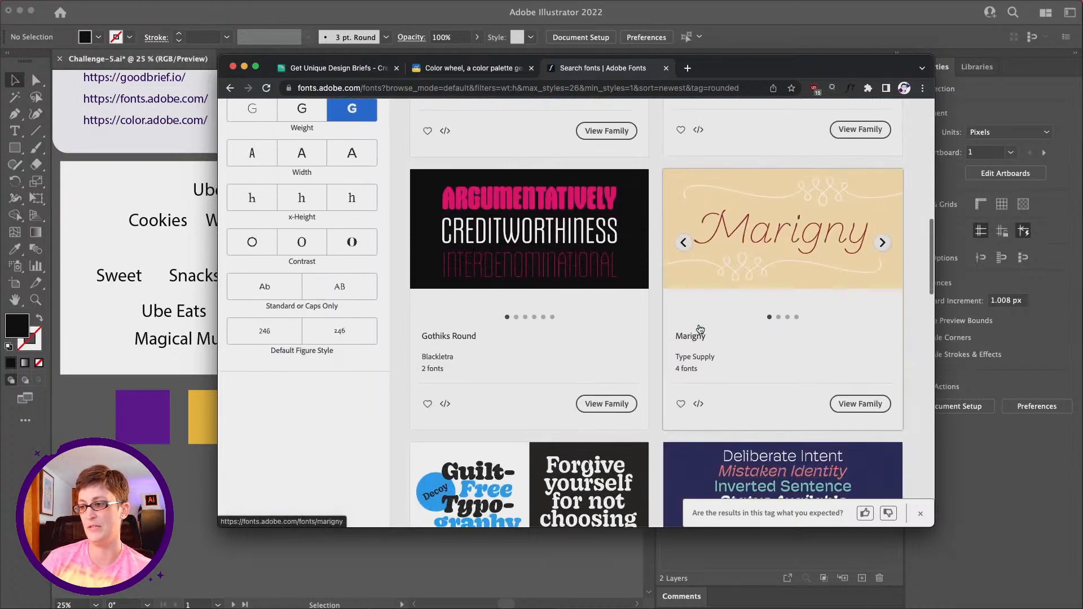
scroll(700, 328, "down", 2)
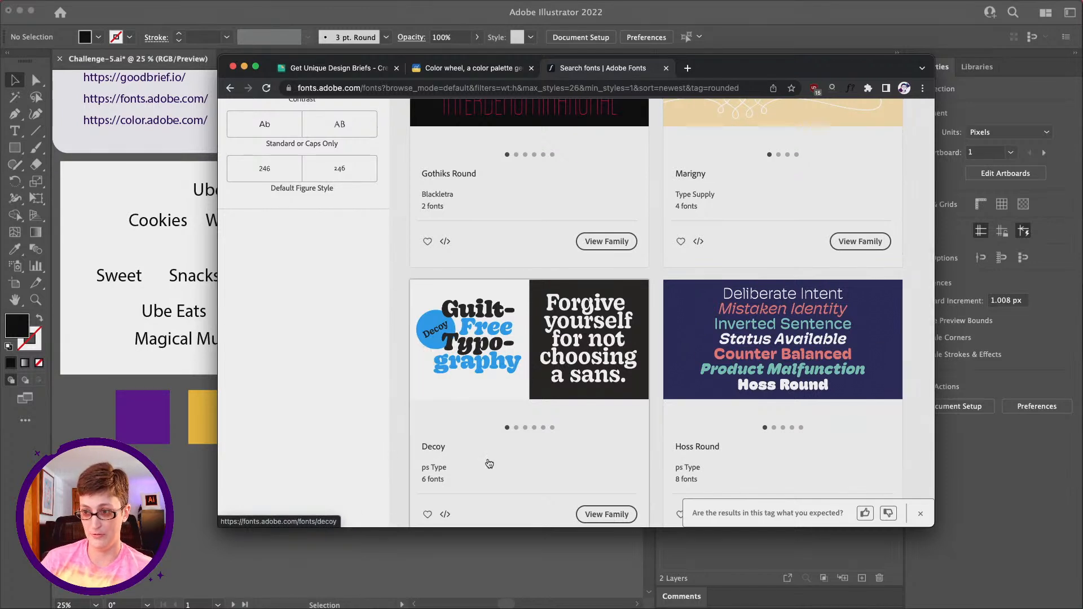
scroll(620, 316, "down", 1)
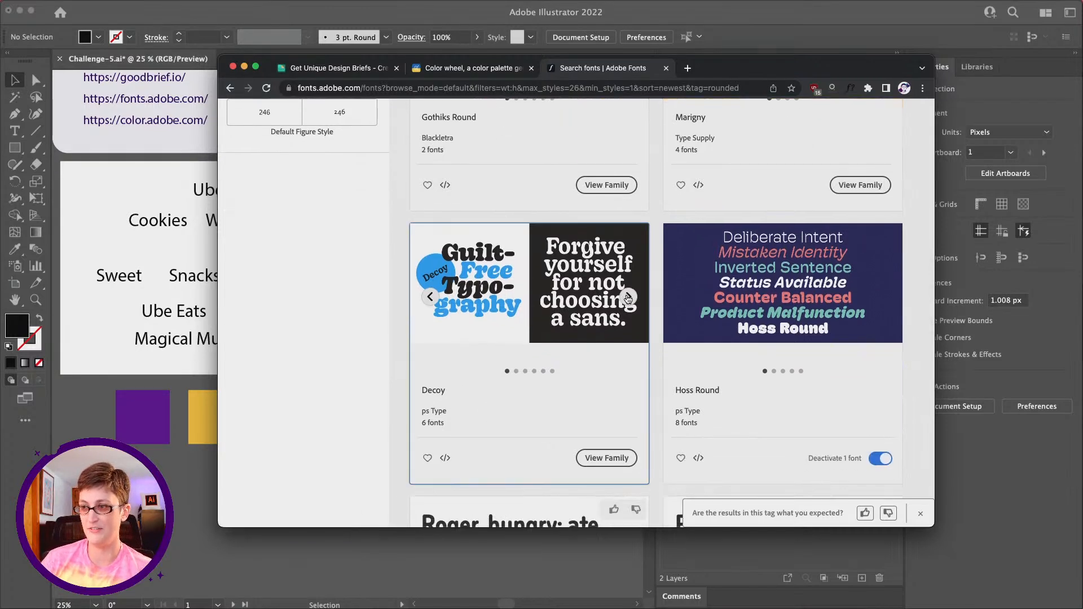
left_click(438, 391)
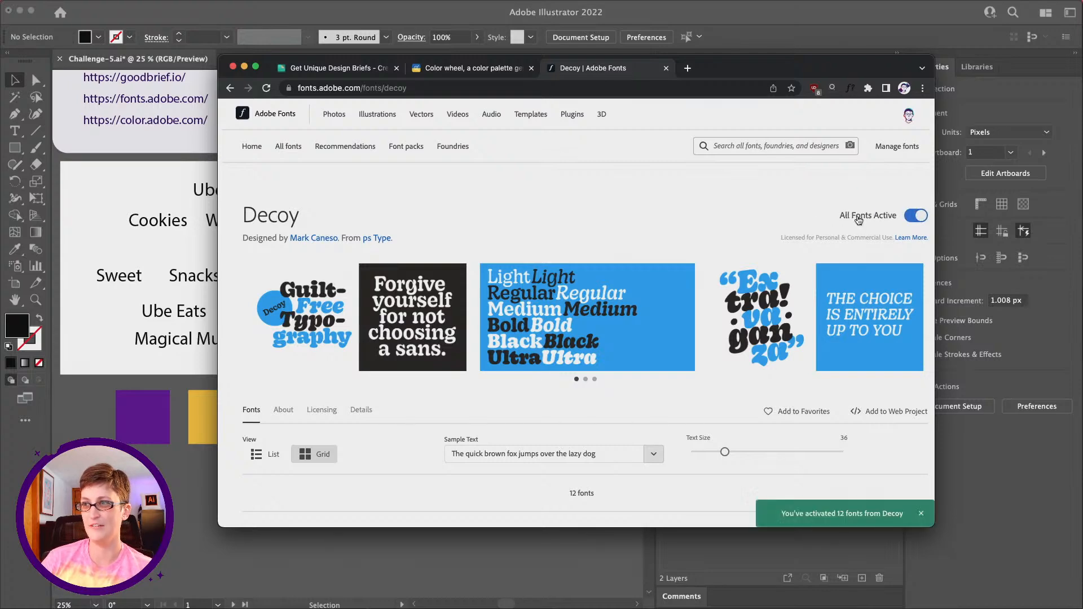
Move the browser aside to return to Illustrator and review the brainstormed names and colour palette against the empty artboards.
left_click_drag(706, 72, 1082, 68)
scroll(408, 218, "right", 5)
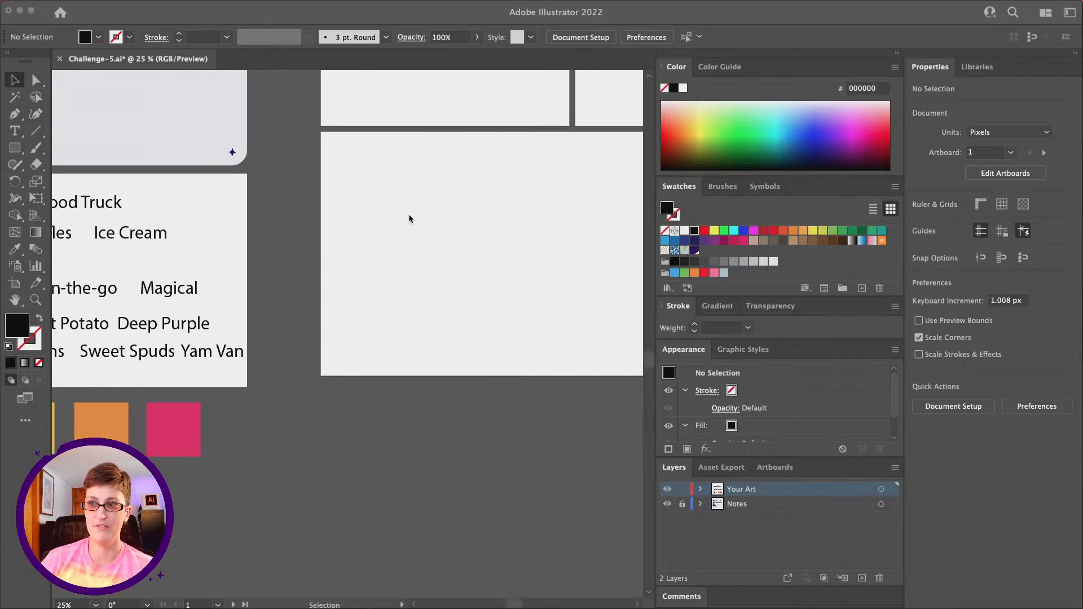
scroll(408, 218, "left", 4)
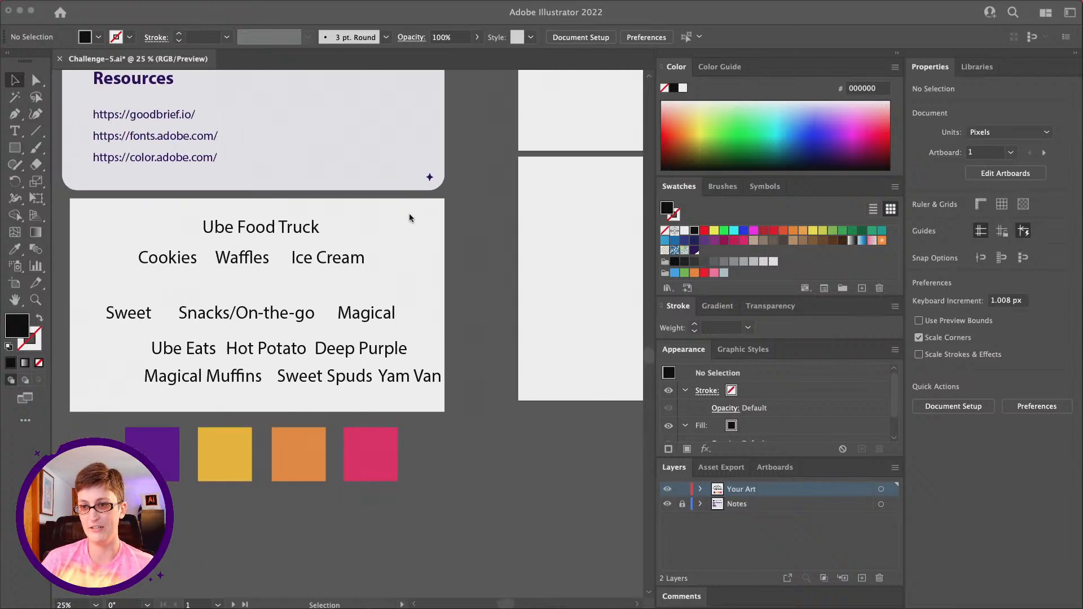
scroll(410, 218, "right", 7)
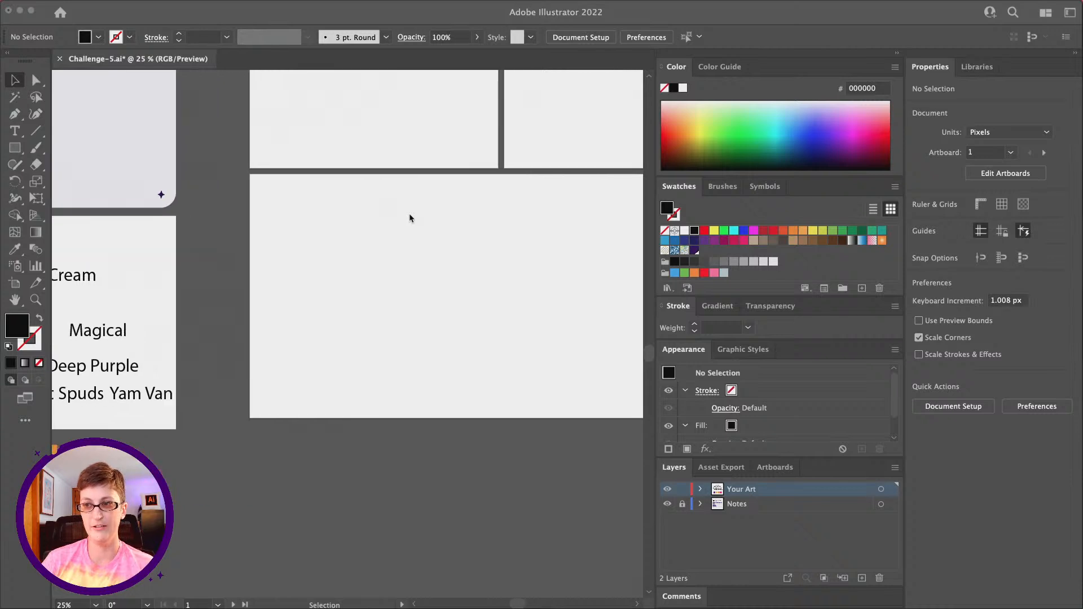
scroll(293, 270, "left", 7)
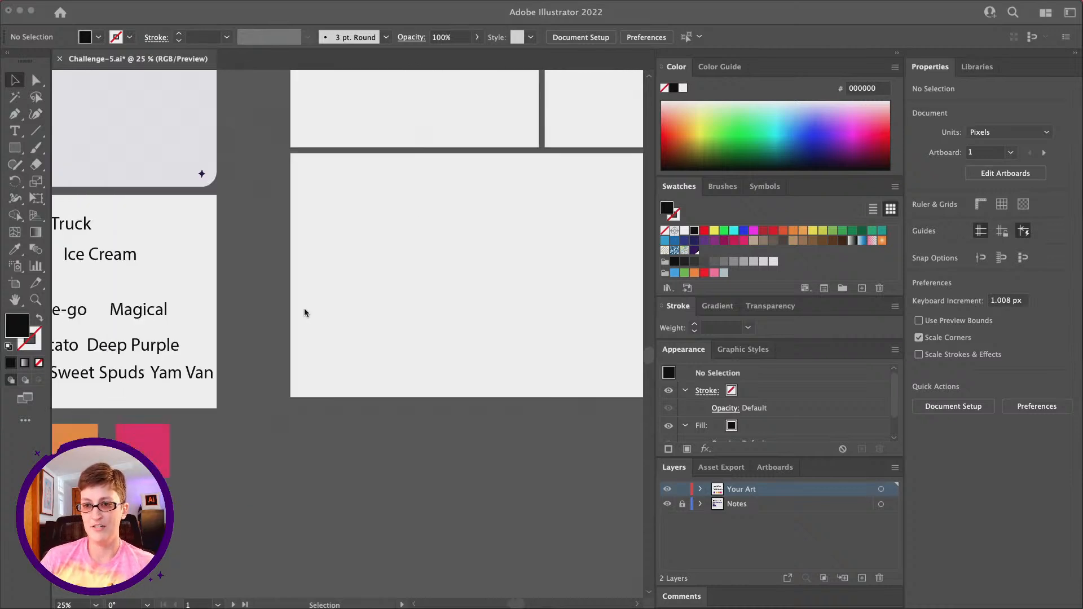
scroll(458, 389, "right", 4)
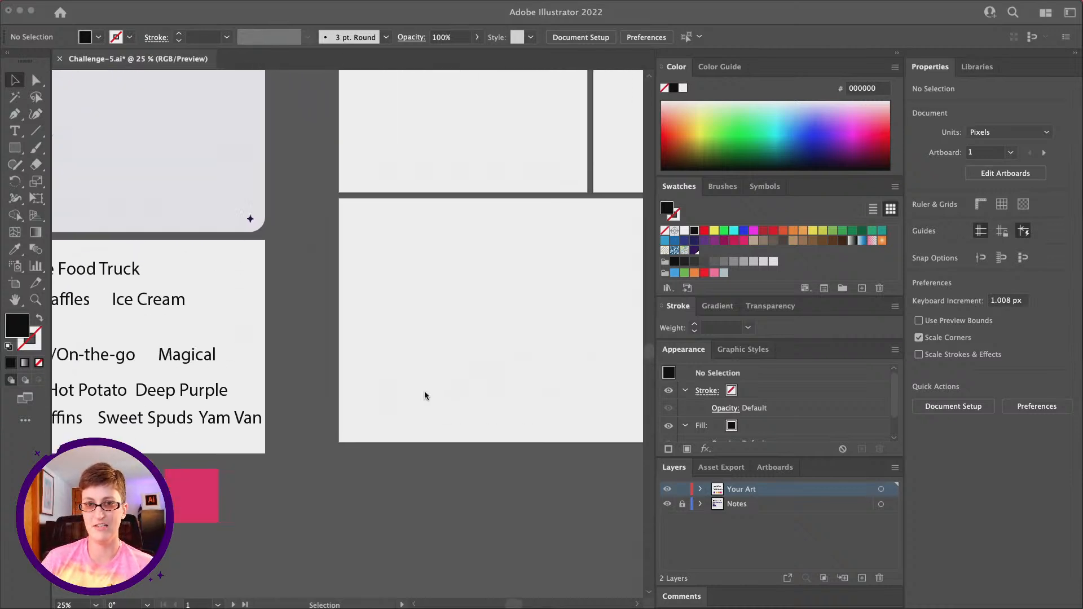
scroll(426, 394, "left", 7)
scroll(426, 394, "down", 1)
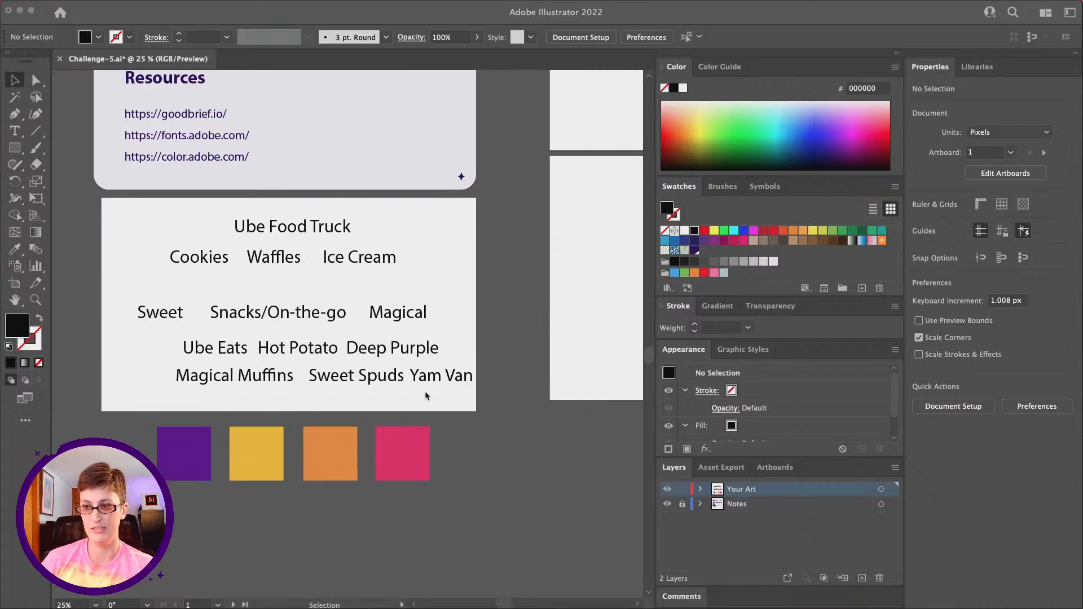
scroll(425, 395, "left", 1)
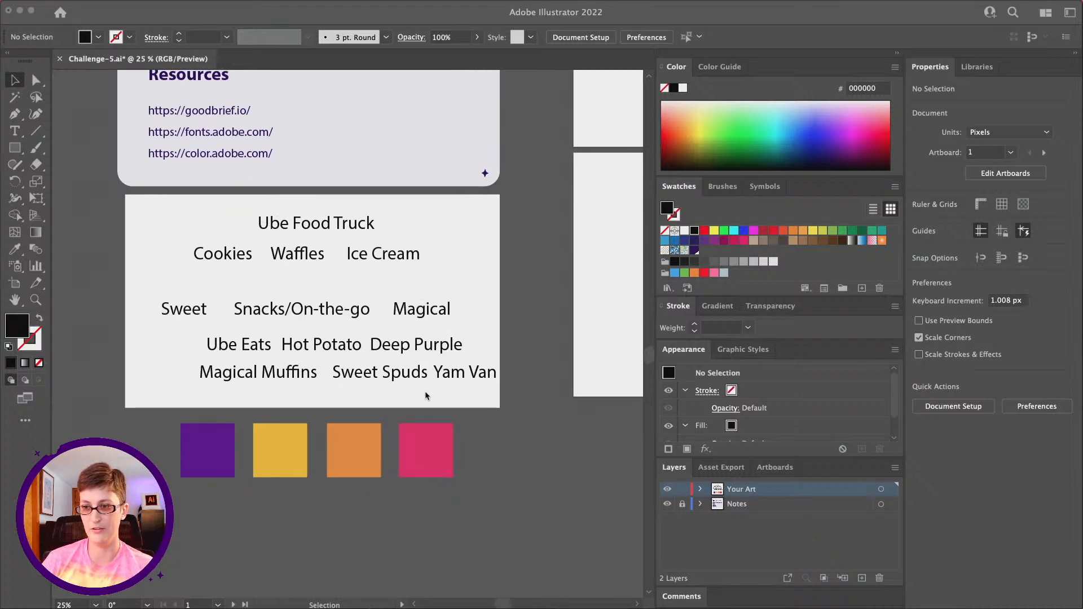
scroll(275, 306, "right", 2)
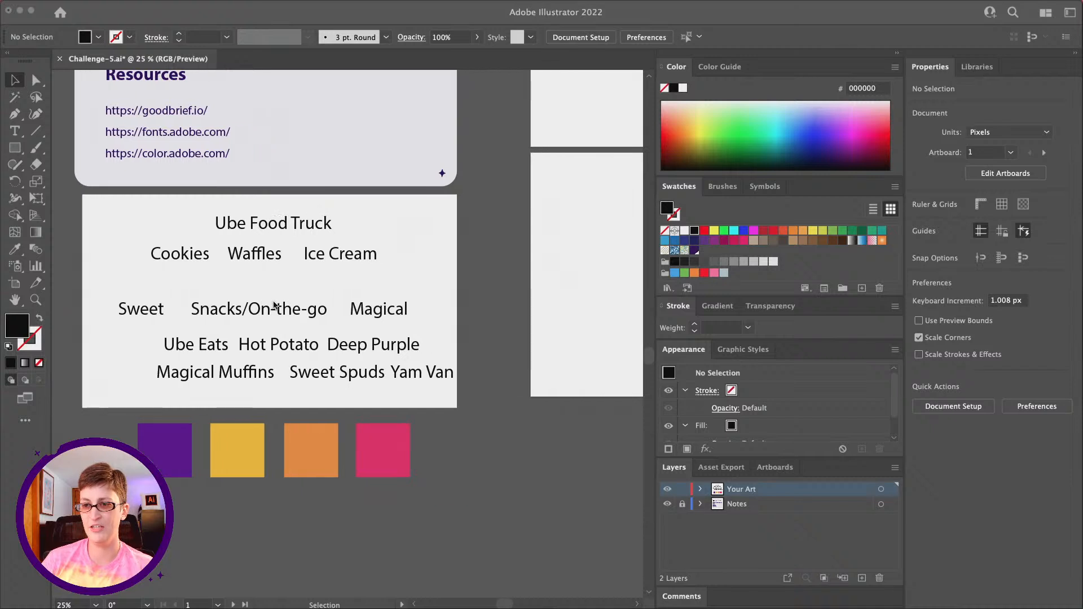
scroll(208, 348, "right", 10)
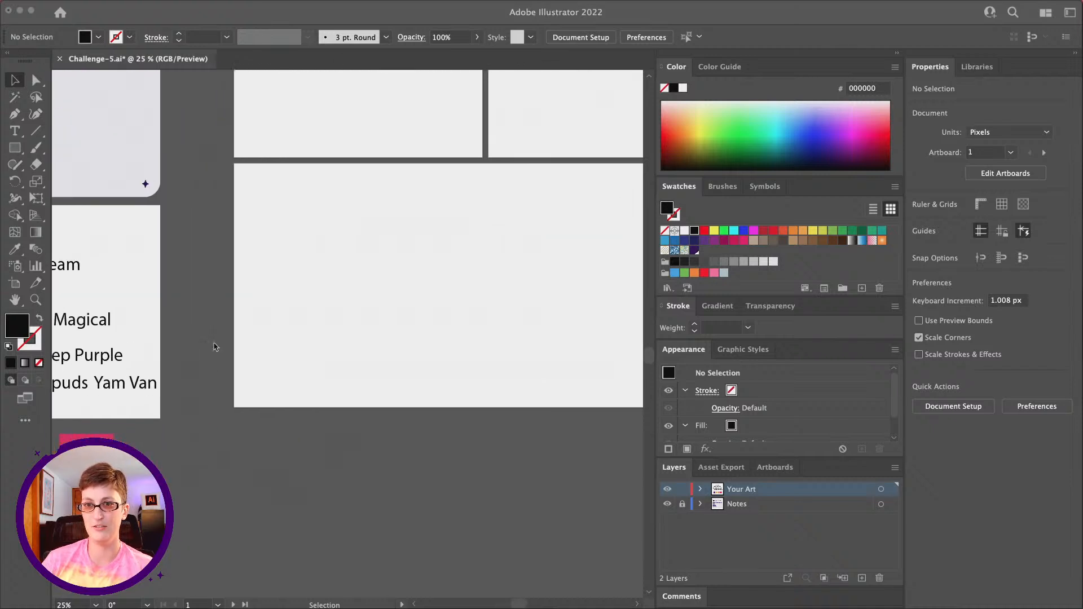
left_click(13, 132)
scroll(293, 293, "up", 2)
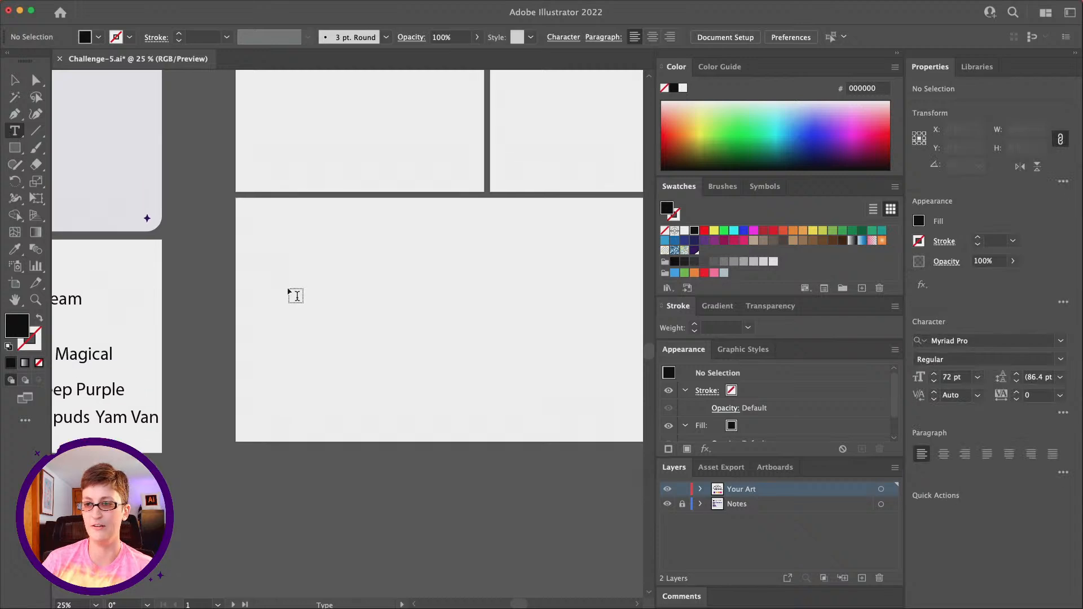
left_click(333, 259)
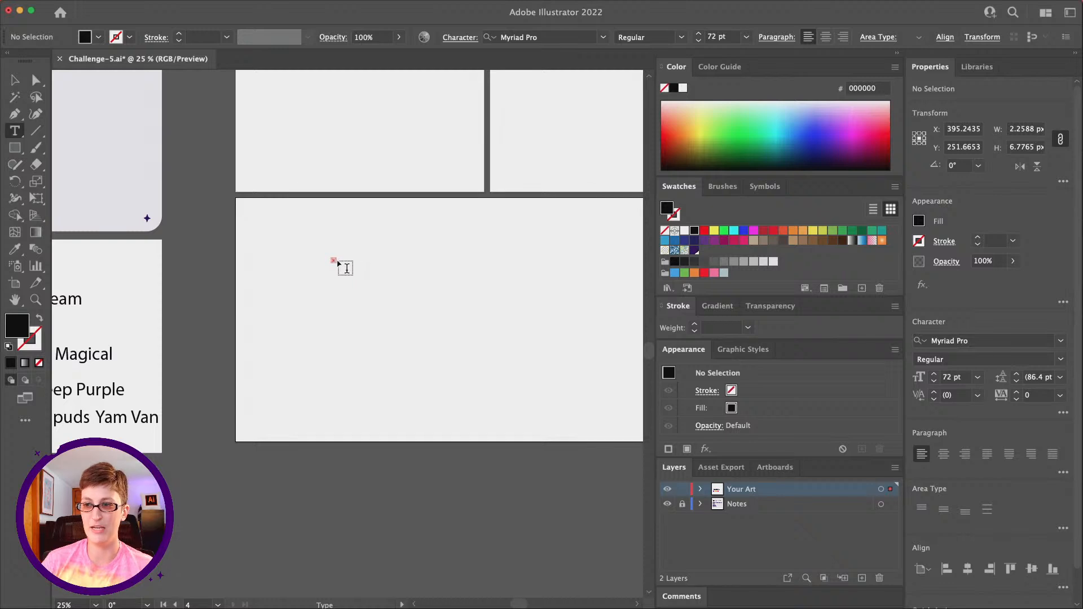
left_click(15, 79)
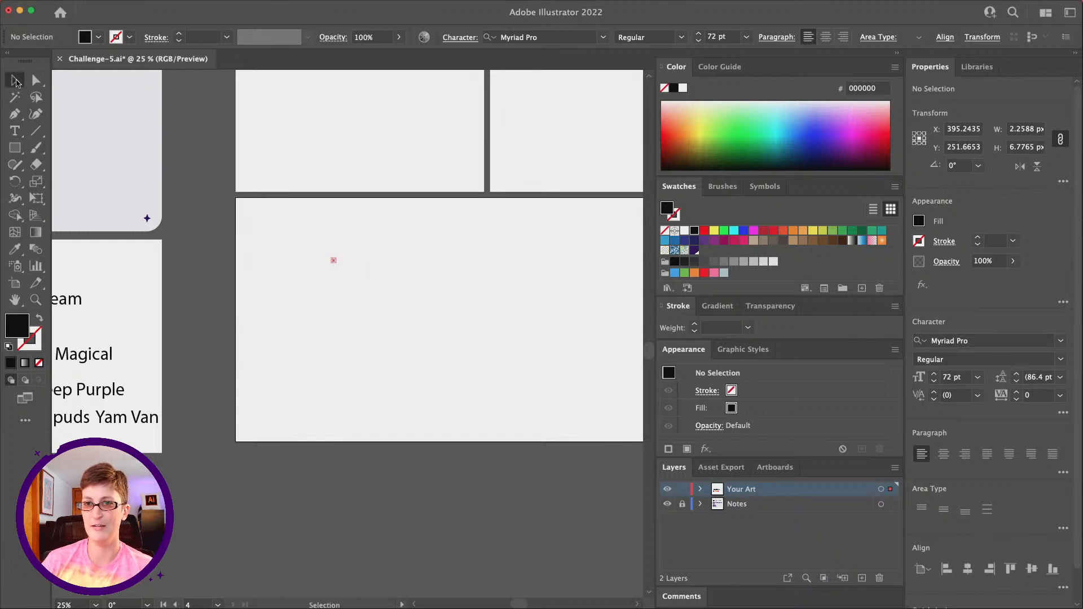
left_click(333, 260)
key("BackSpace")
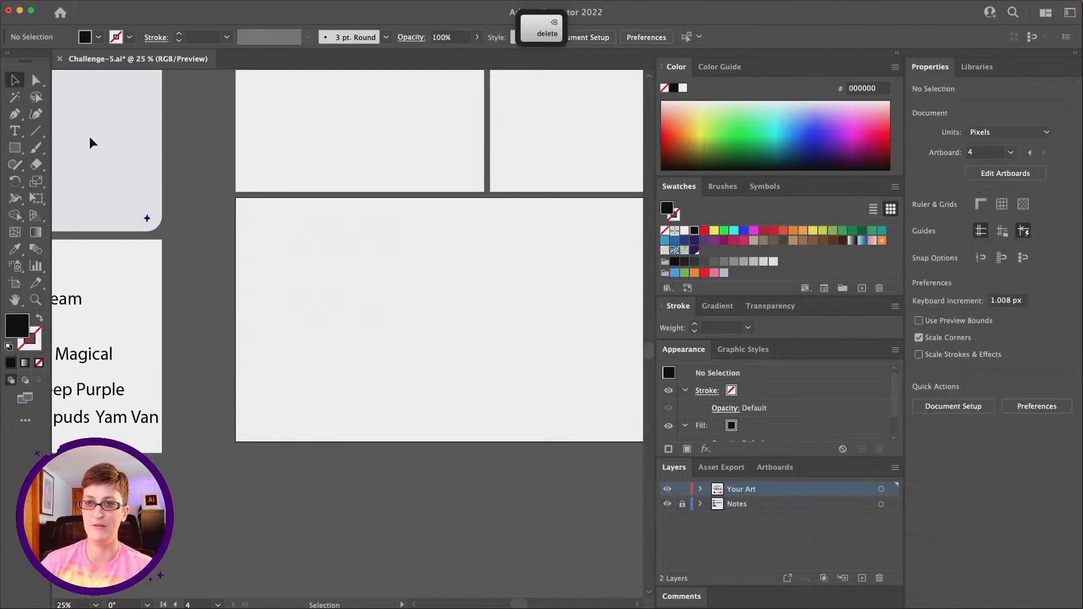
key("t")
left_click_drag(311, 239, 467, 366)
left_click(16, 80)
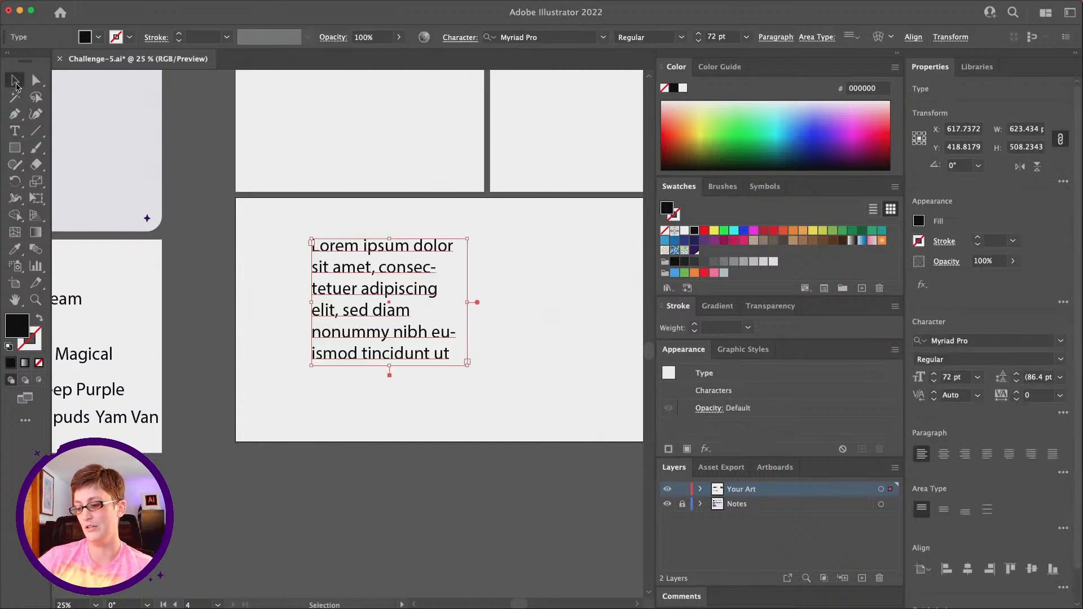
key("Delete")
Add two separate 72 pt Myriad Pro texts on the large empty artboard, reading "Ube" with "Eats" below it.
left_click(15, 131)
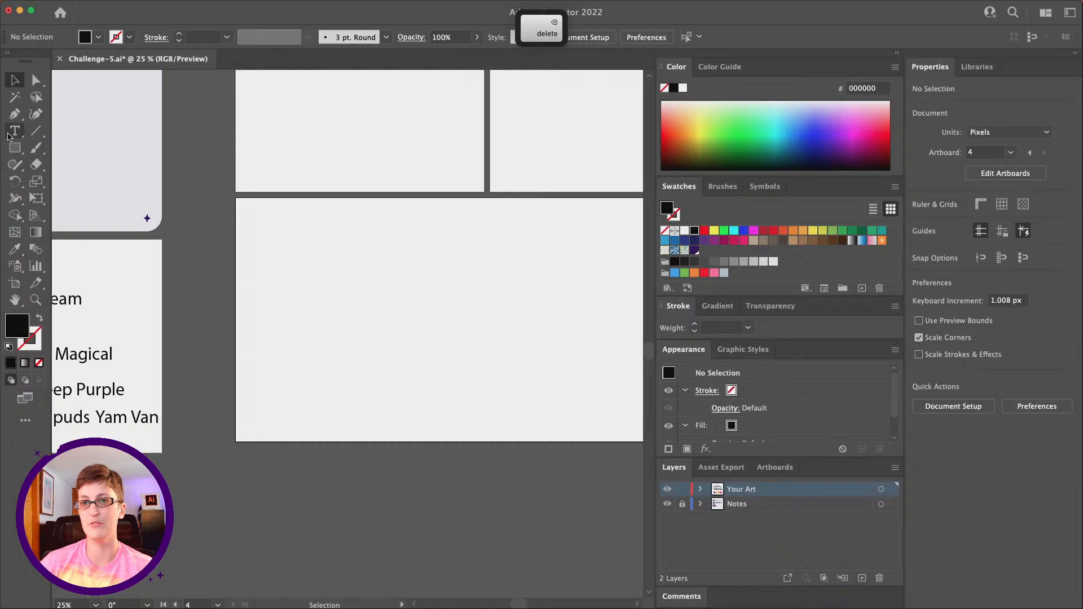
left_click(322, 261)
type("Ube")
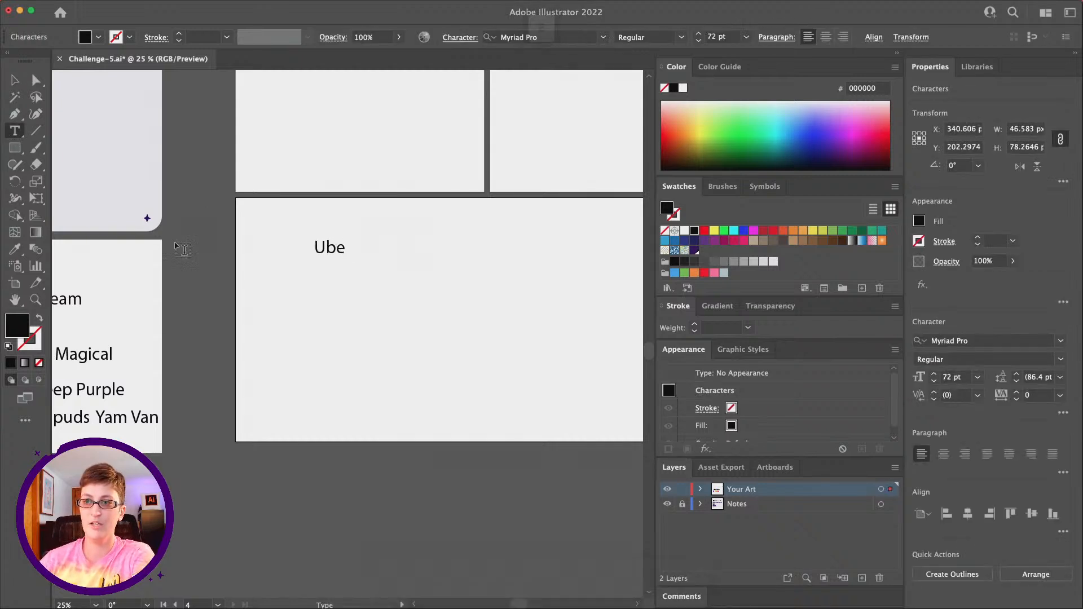
left_click(322, 295)
left_click(322, 295)
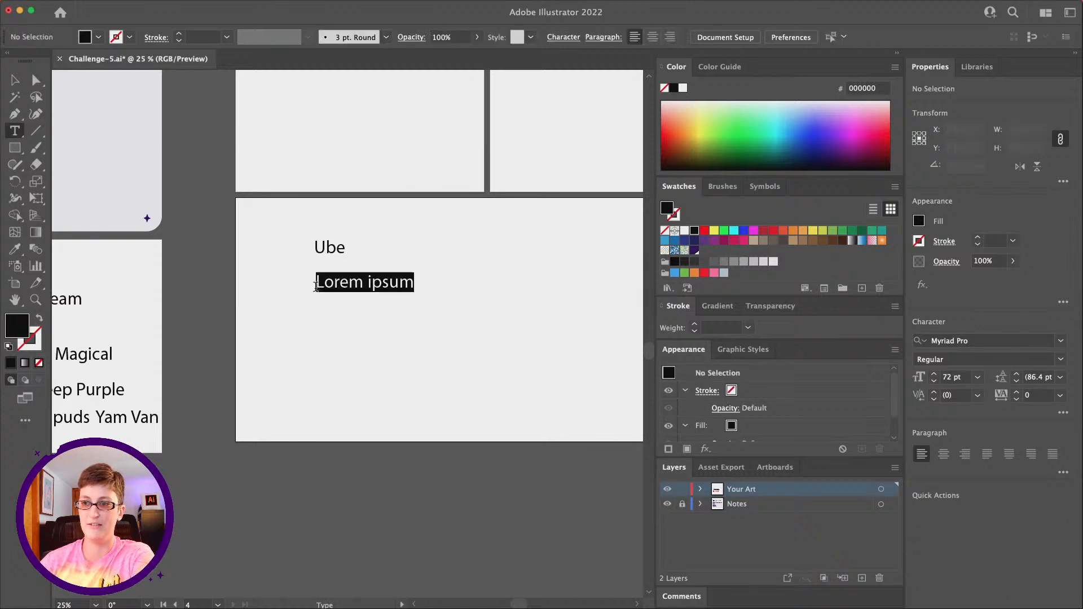
type("Eats")
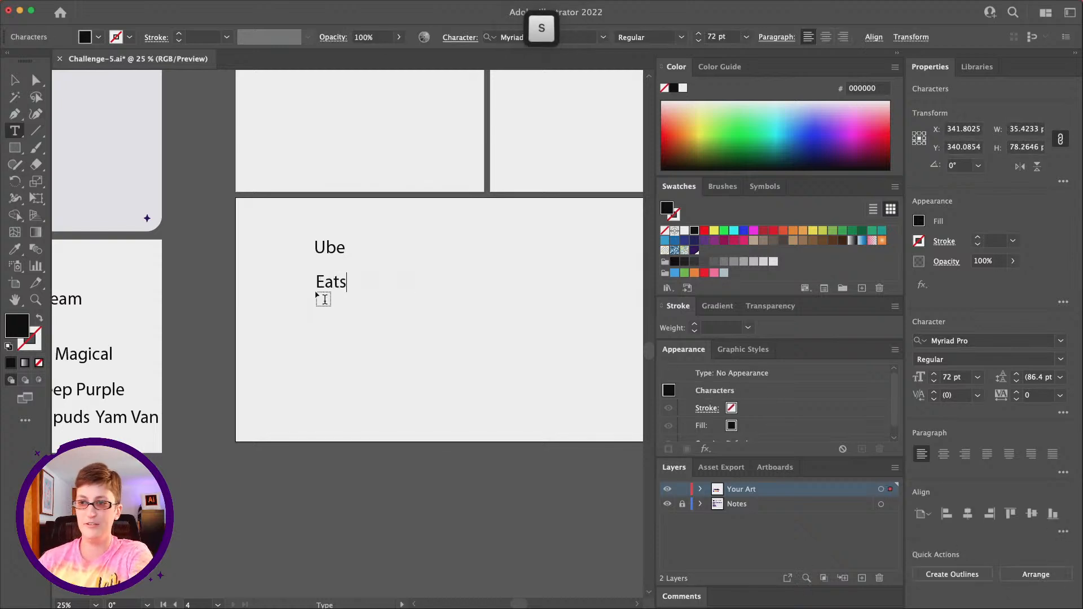
Set the font of both the "Ube" and "Eats" texts to Decoy Ultra Black.
key("Escape")
left_click_drag(407, 325, 290, 220)
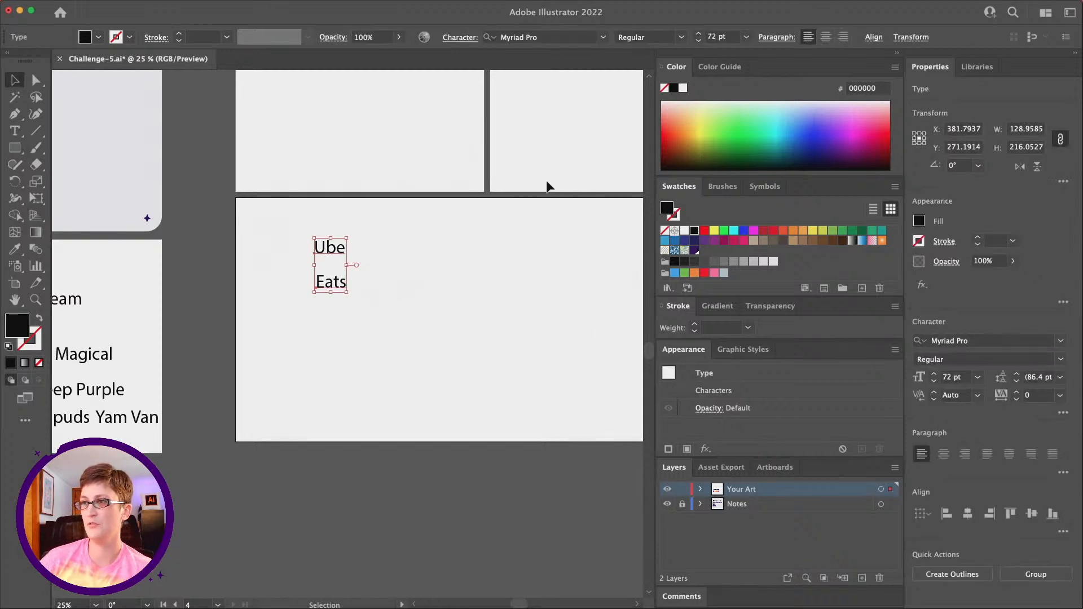
left_click(603, 37)
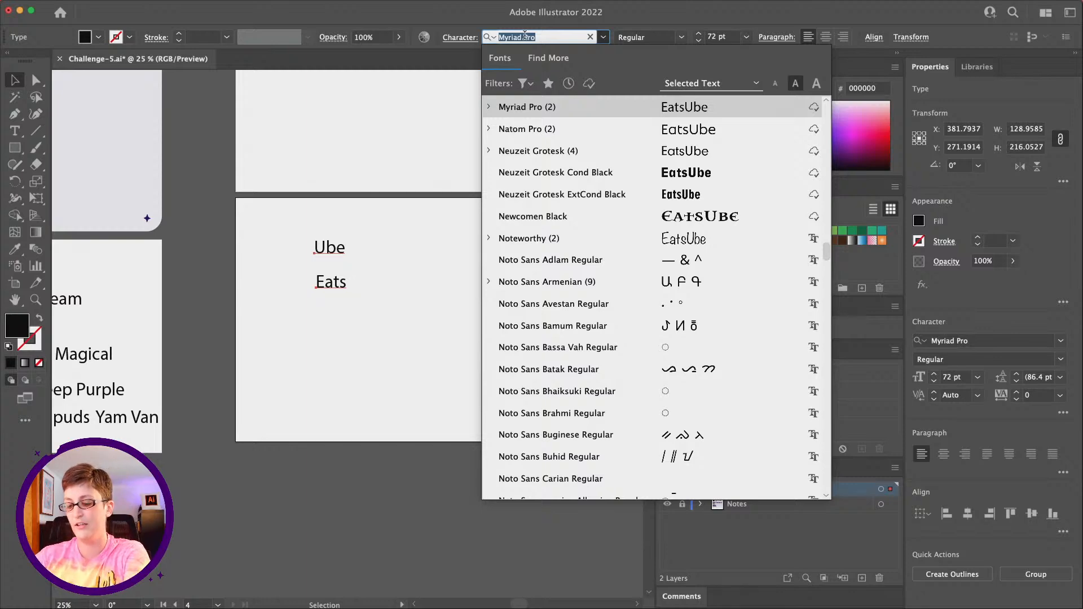
type("deco")
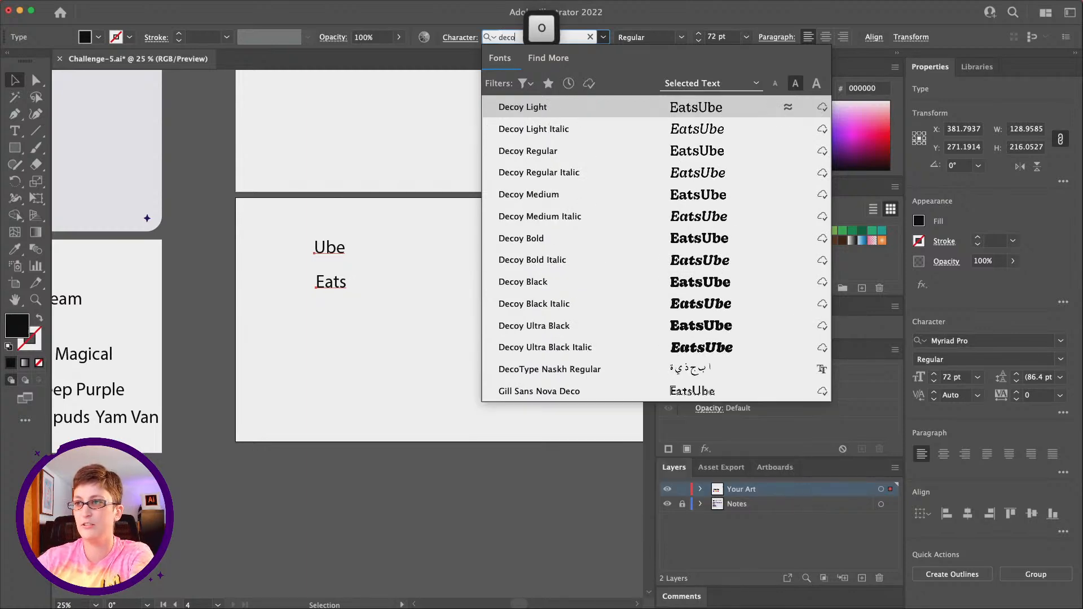
left_click(591, 318)
left_click(387, 311)
Move the word "Ube" down so it sits directly above "Eats" with their left edges aligned.
key("z")
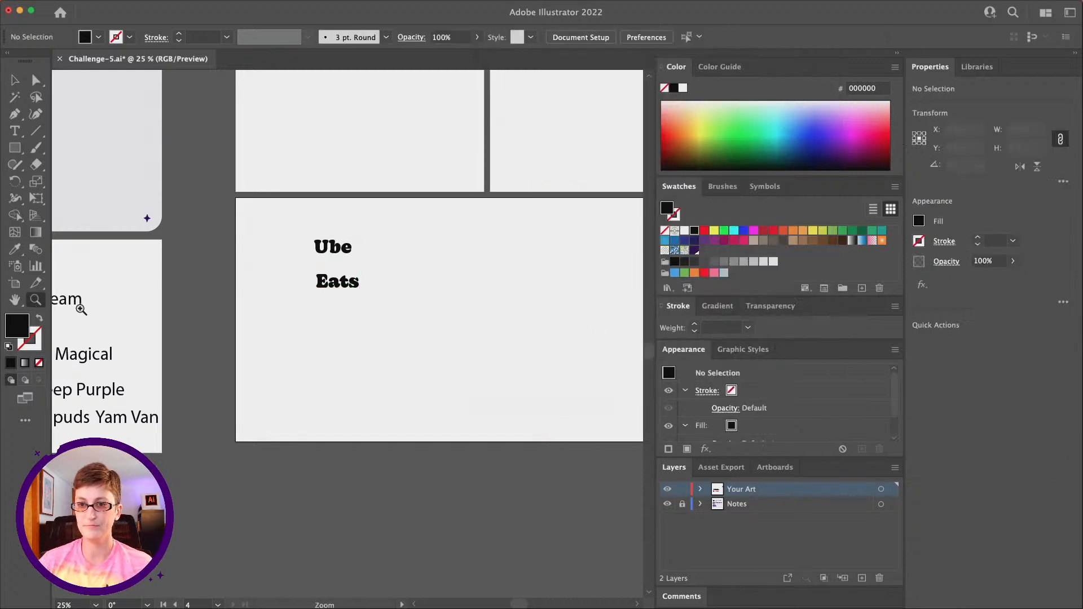
left_click(367, 319)
left_click(320, 322)
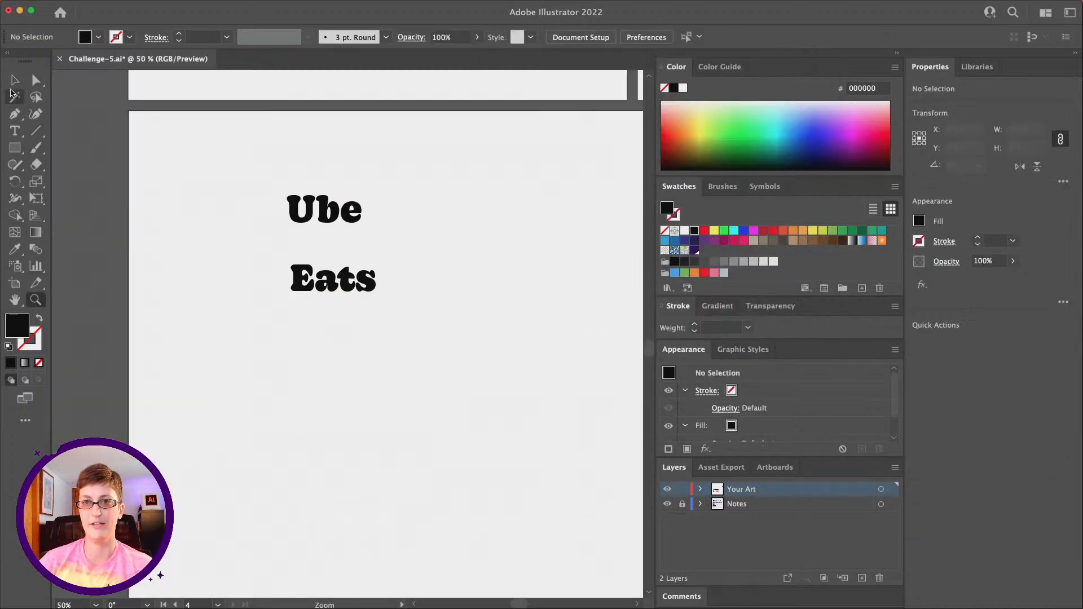
left_click(14, 81)
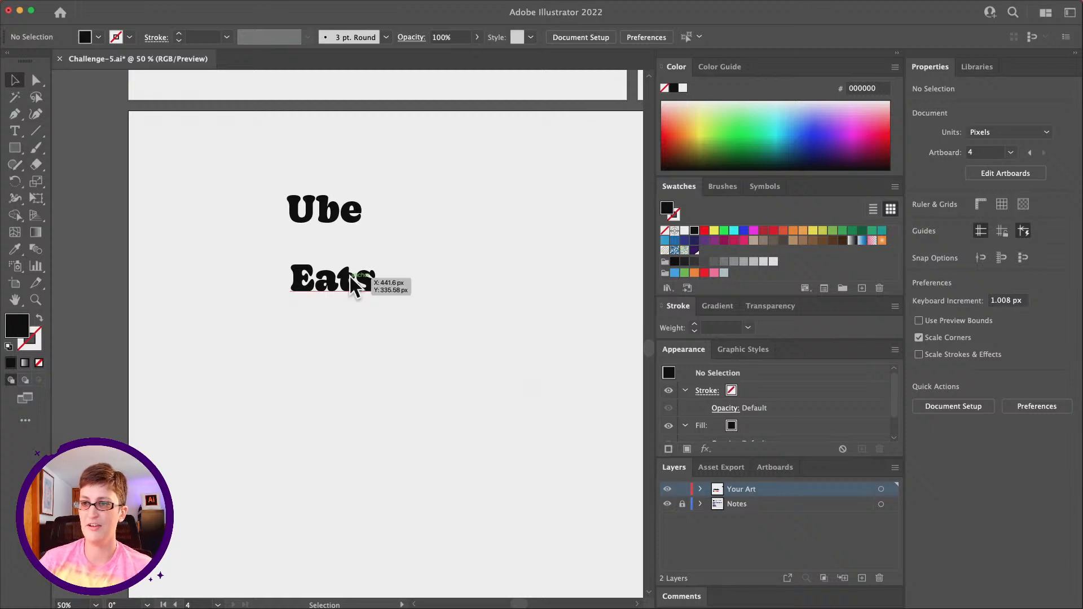
left_click_drag(335, 213, 339, 241)
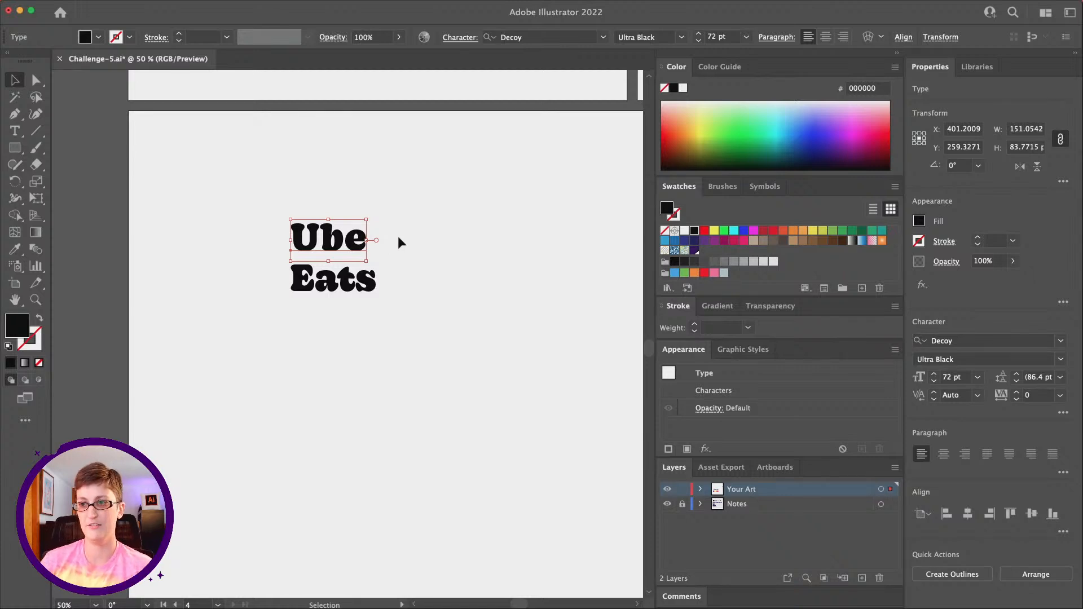
Nudge "Ube" slightly to the right and scale it up proportionally to about 80 pt, matching its right edge to "Eats".
left_click(262, 6)
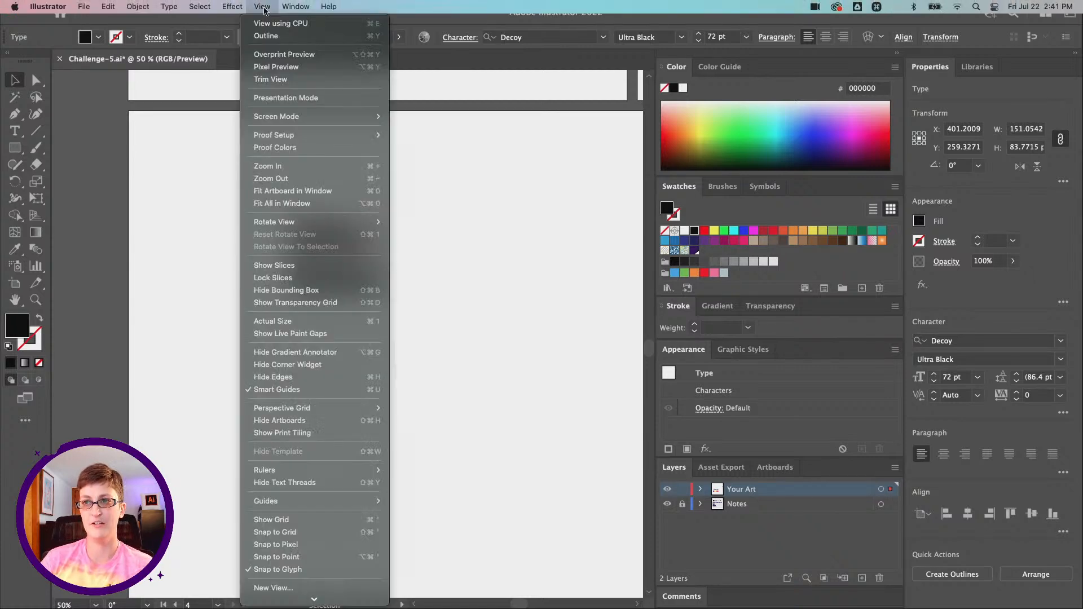
mouse_move(321, 5)
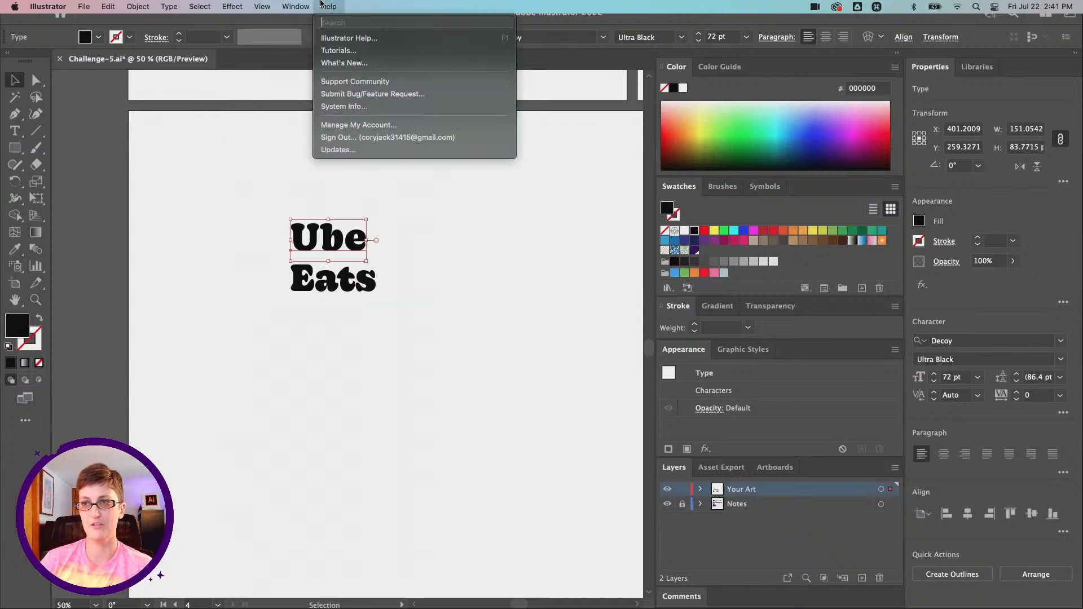
left_click(262, 6)
left_click_drag(330, 244, 329, 231)
left_click(258, 221)
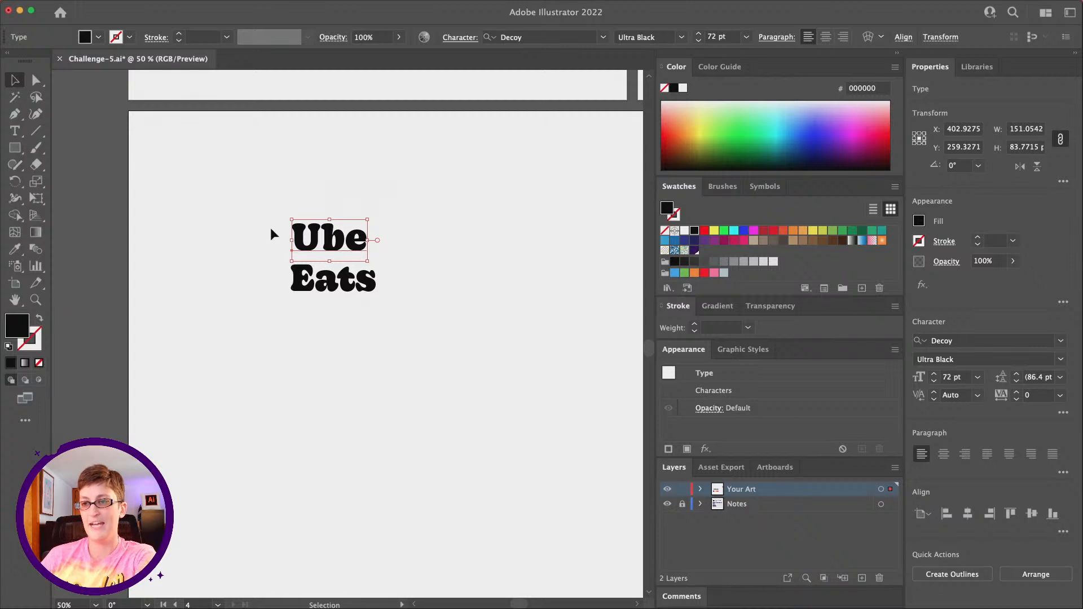
left_click_drag(310, 253, 313, 248)
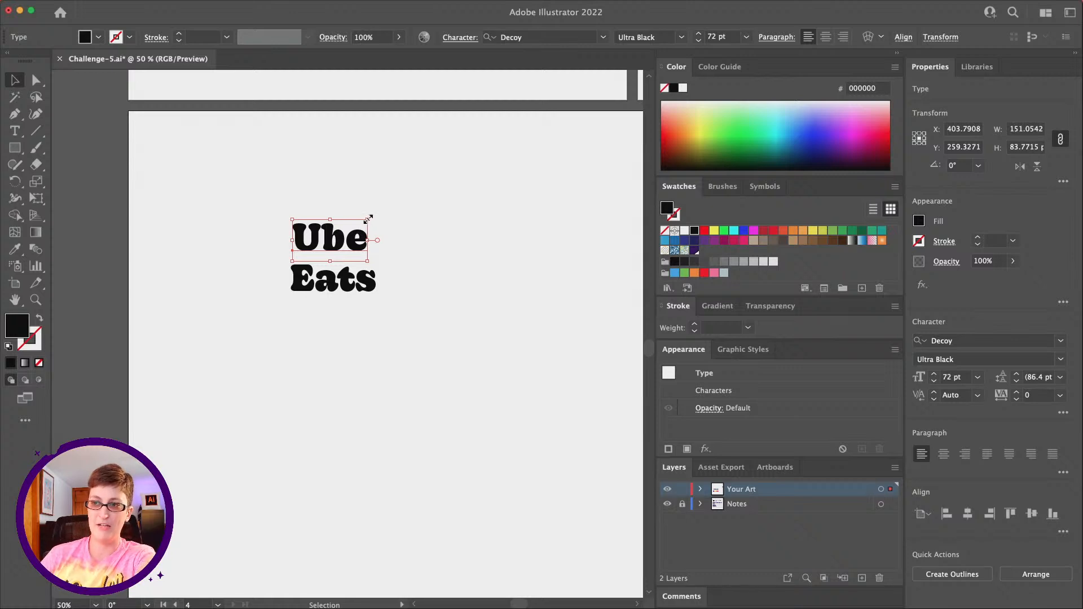
left_click_drag(367, 219, 376, 213)
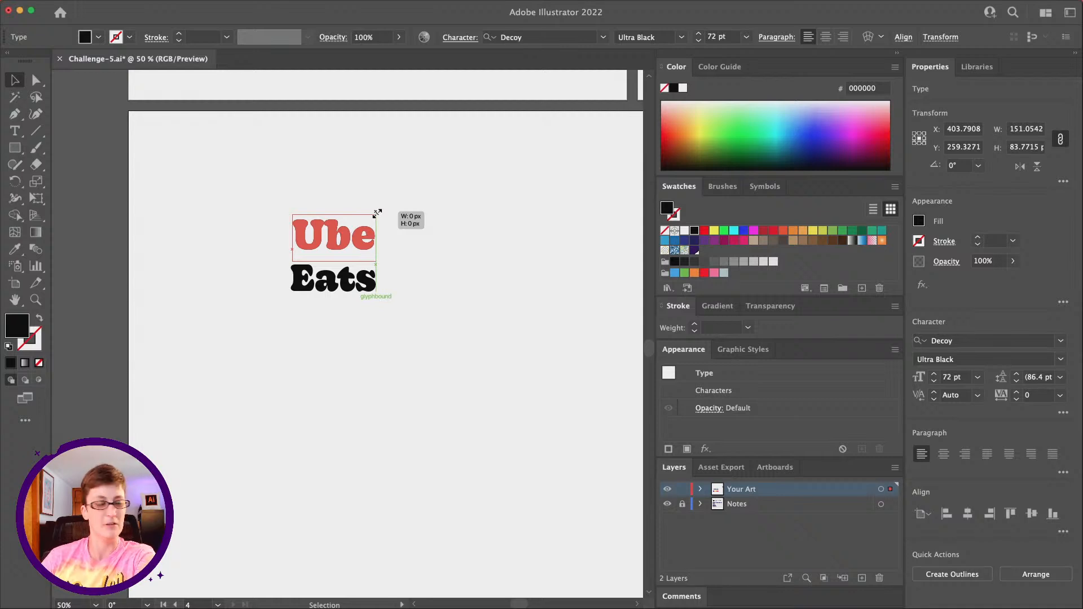
left_click_drag(377, 213, 377, 213)
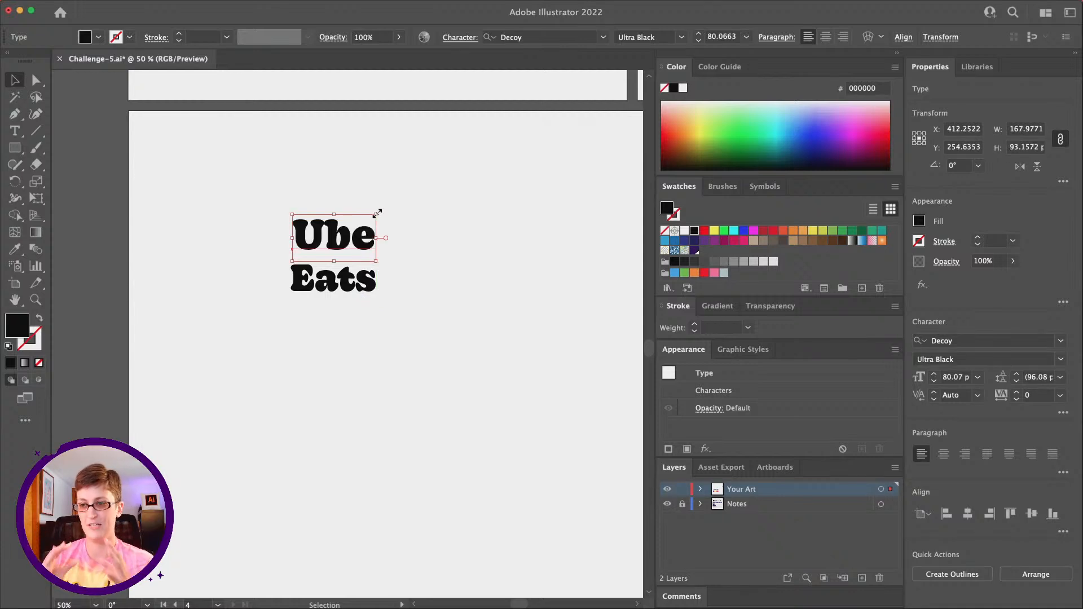
left_click(395, 385)
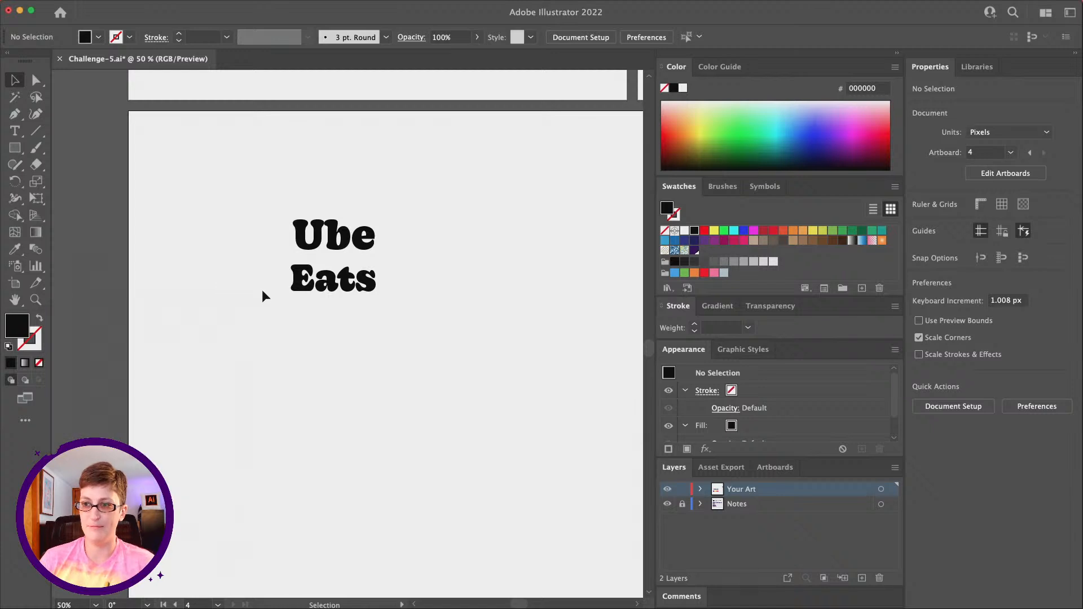
Recolour both words with the purple (6a009b) sampled from the palette square below the notes.
left_click(35, 300)
left_click(367, 334, "alt")
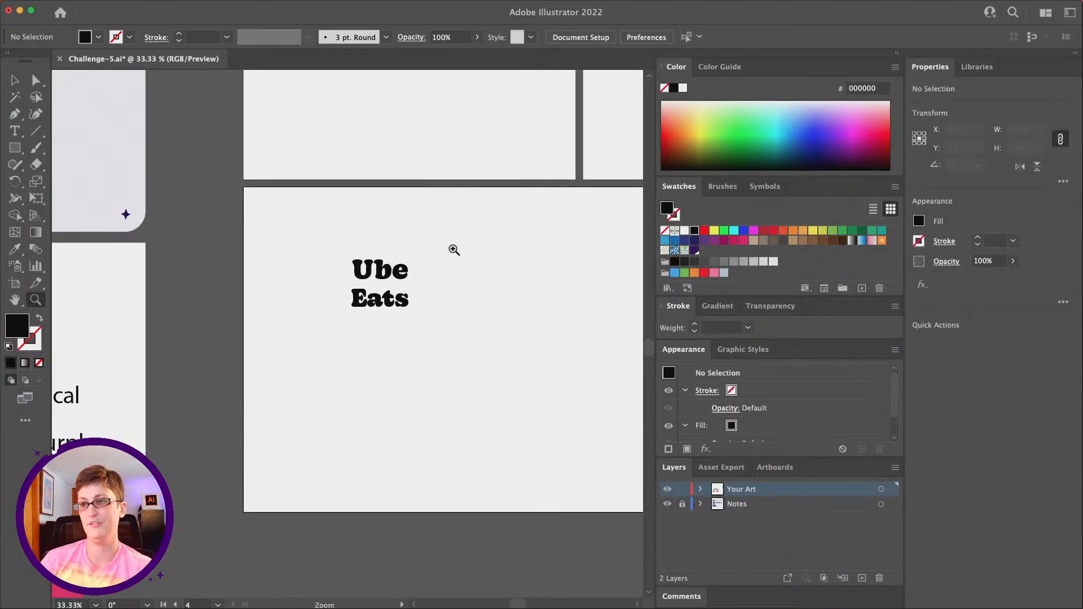
scroll(452, 249, "left", 2)
left_click(14, 80)
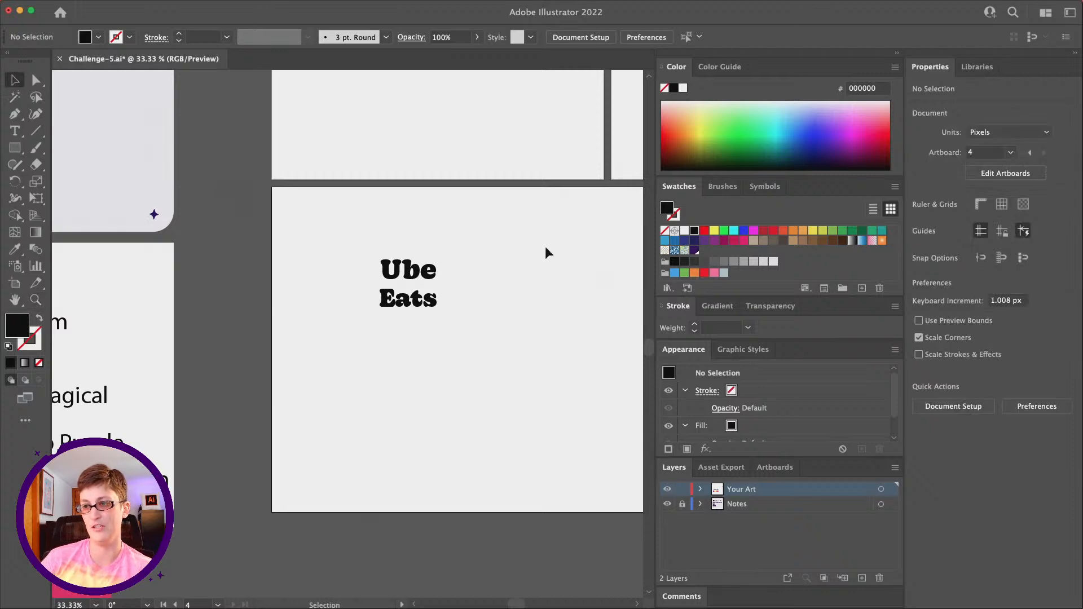
left_click_drag(513, 238, 362, 327)
scroll(362, 330, "down", 5)
scroll(362, 329, "left", 10)
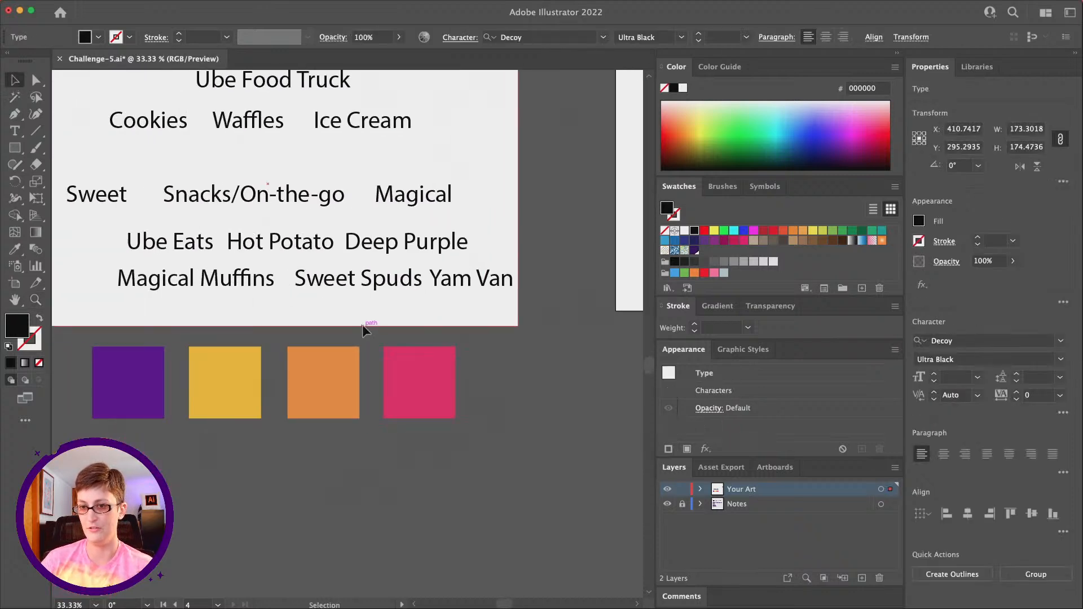
left_click(15, 250)
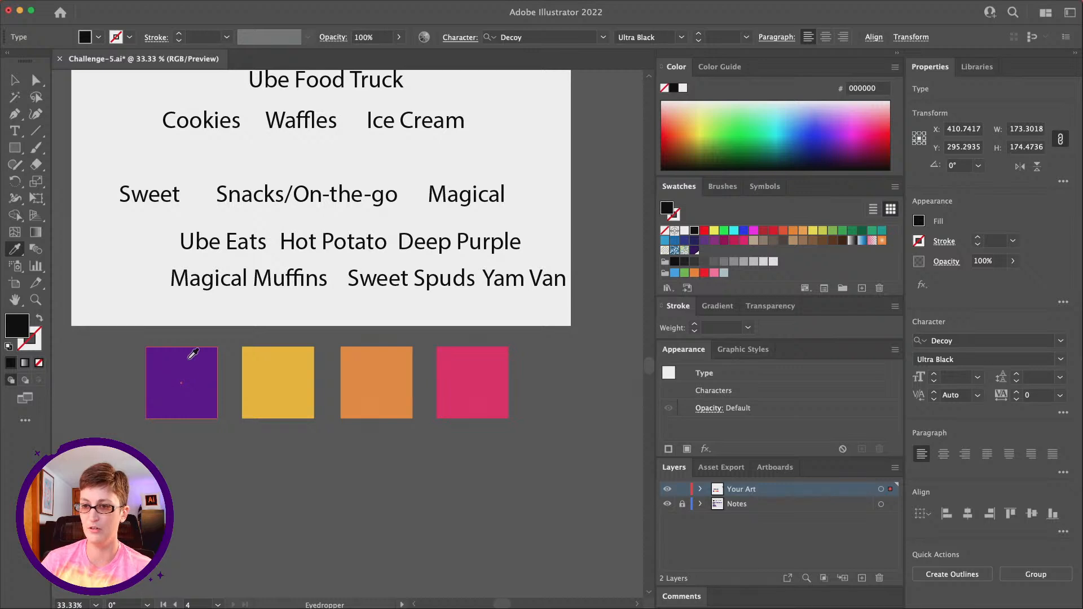
left_click(180, 370)
scroll(488, 284, "right", 10)
scroll(487, 283, "up", 3)
scroll(488, 283, "right", 5)
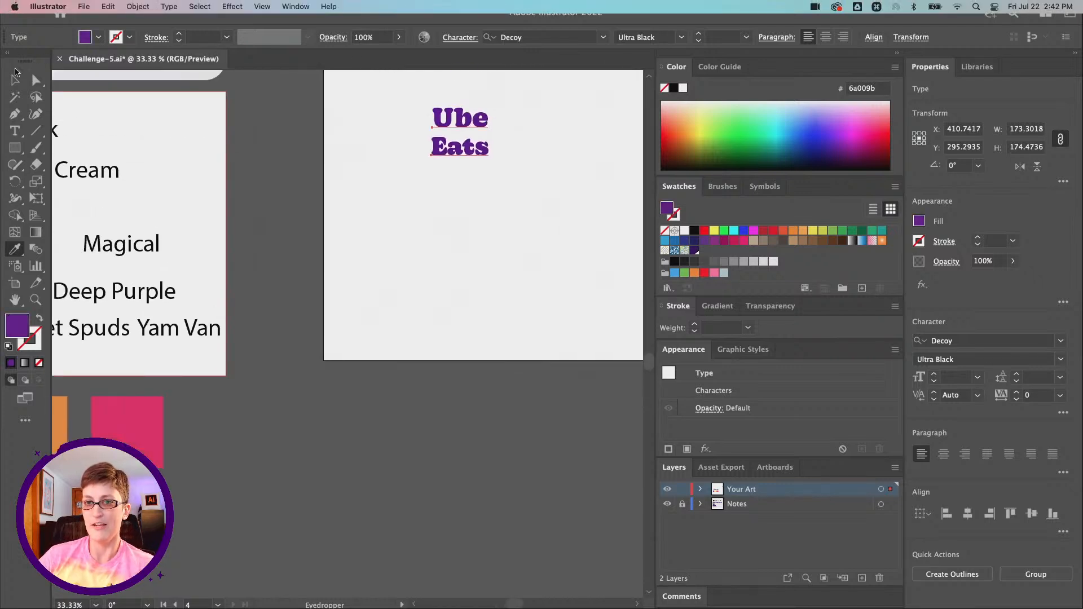
Enlarge both purple words together to nearly twice their size on the large artboard and deselect them.
left_click(14, 81)
scroll(145, 111, "right", 5)
scroll(359, 167, "right", 5)
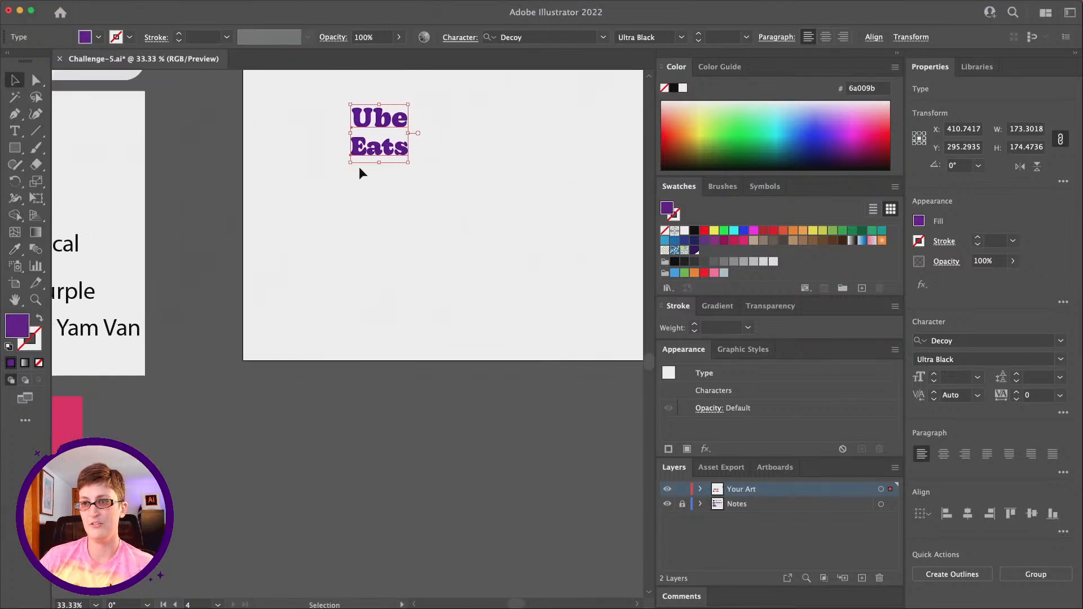
left_click_drag(324, 162, 396, 217)
left_click(425, 219)
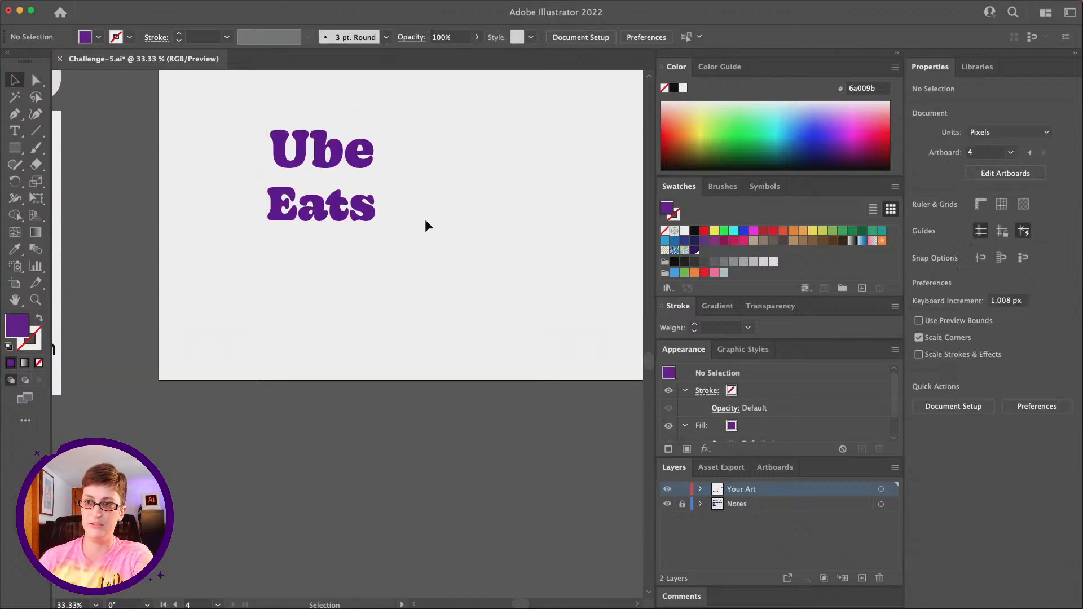
scroll(424, 219, "up", 4)
scroll(424, 219, "left", 2)
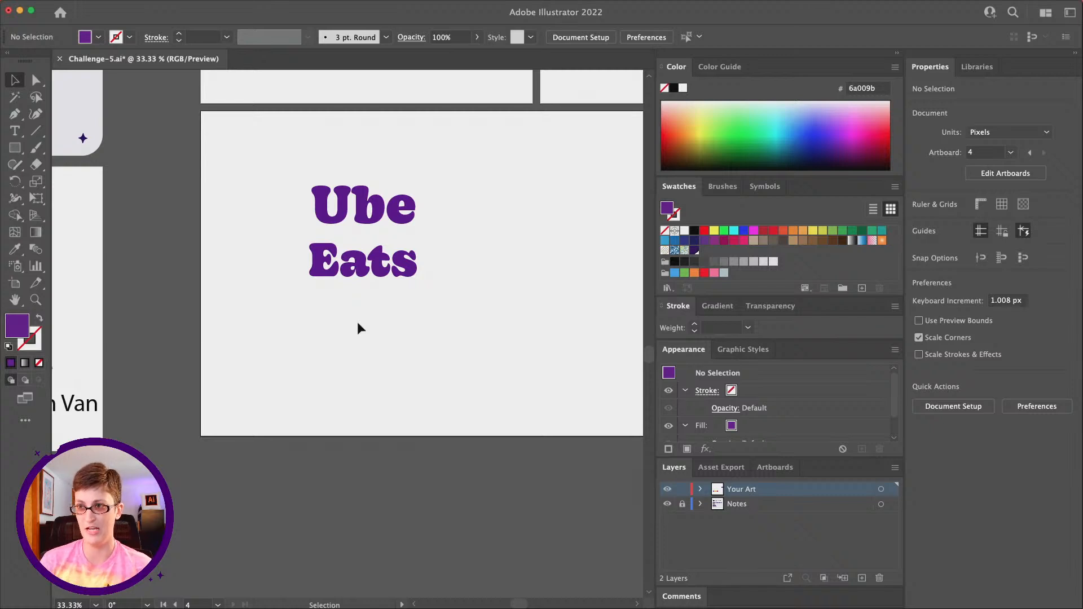
Draw a small purple circle about 33 px in diameter above the left stem of the U in "Ube".
scroll(357, 321, "left", 10)
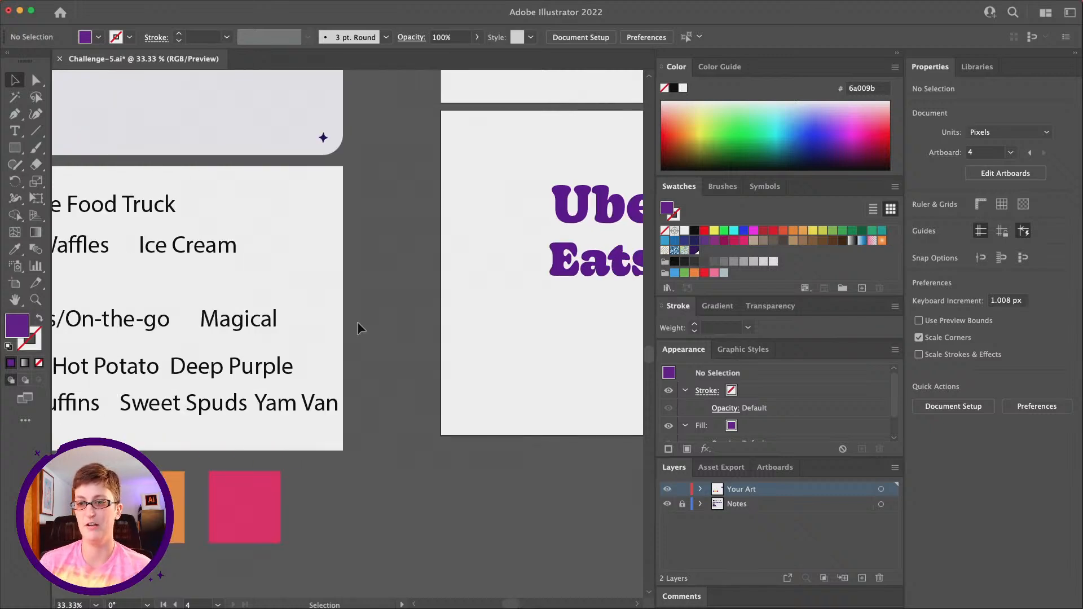
scroll(383, 324, "right", 10)
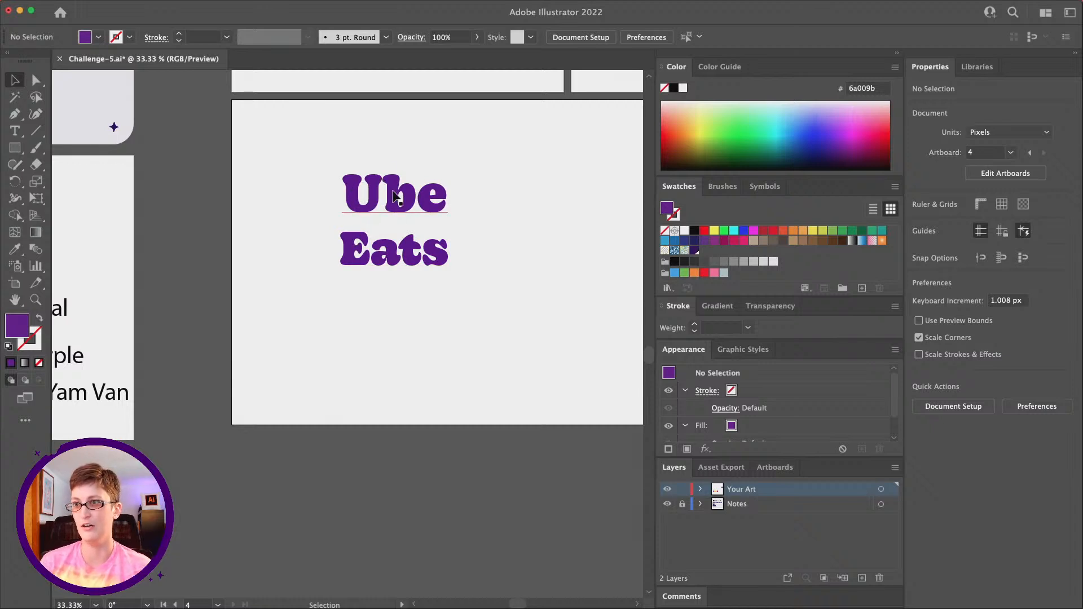
key("z")
left_click(390, 223)
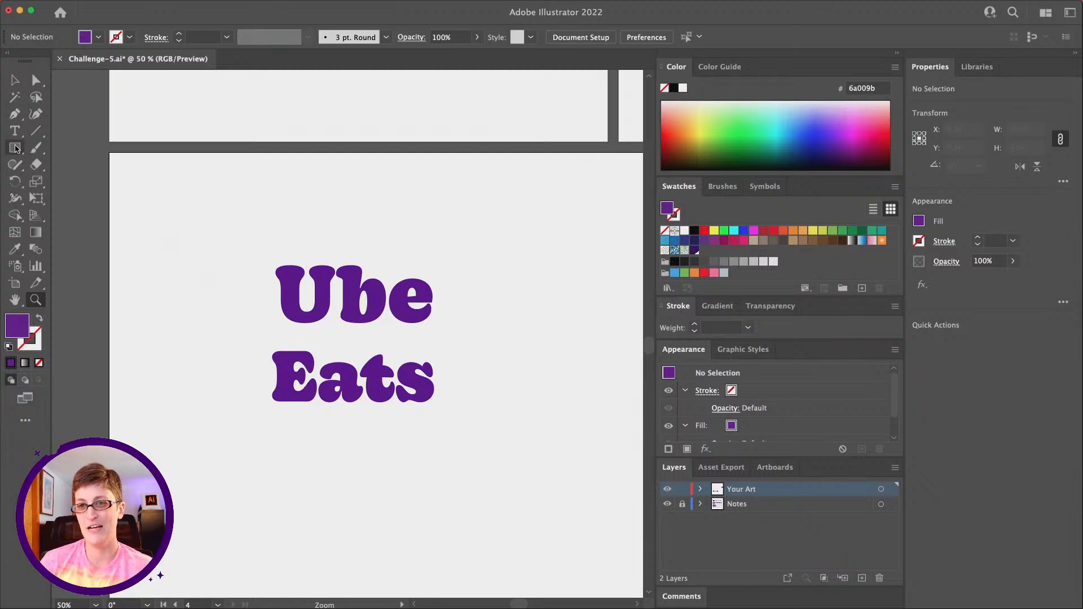
left_click_drag(15, 147, 79, 181)
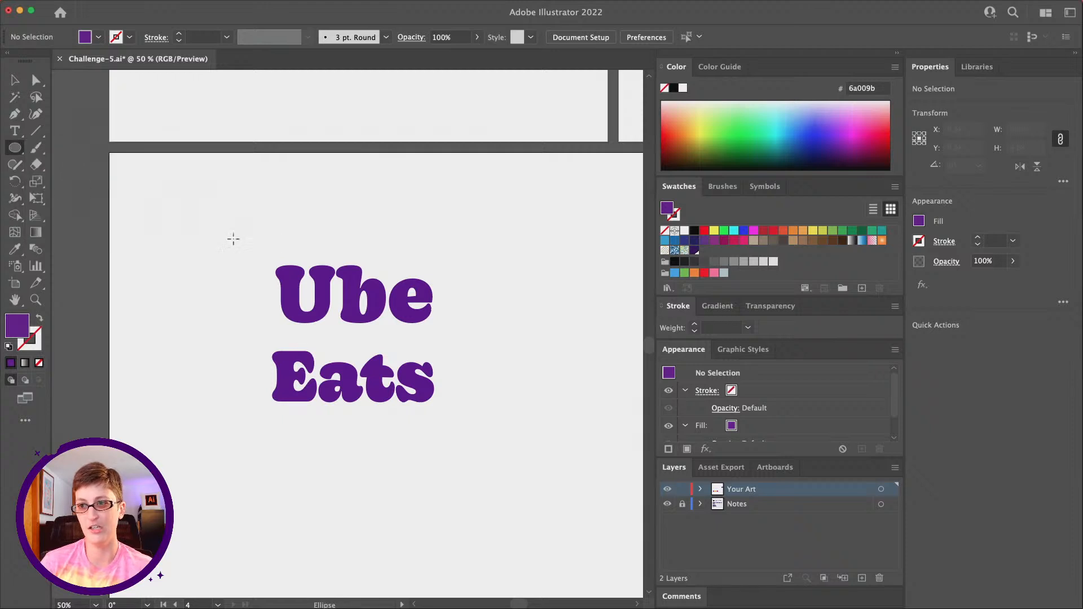
left_click_drag(282, 238, 297, 251)
Duplicate the circle in place and move one of the two horizontally above the right stem of the U.
key("z")
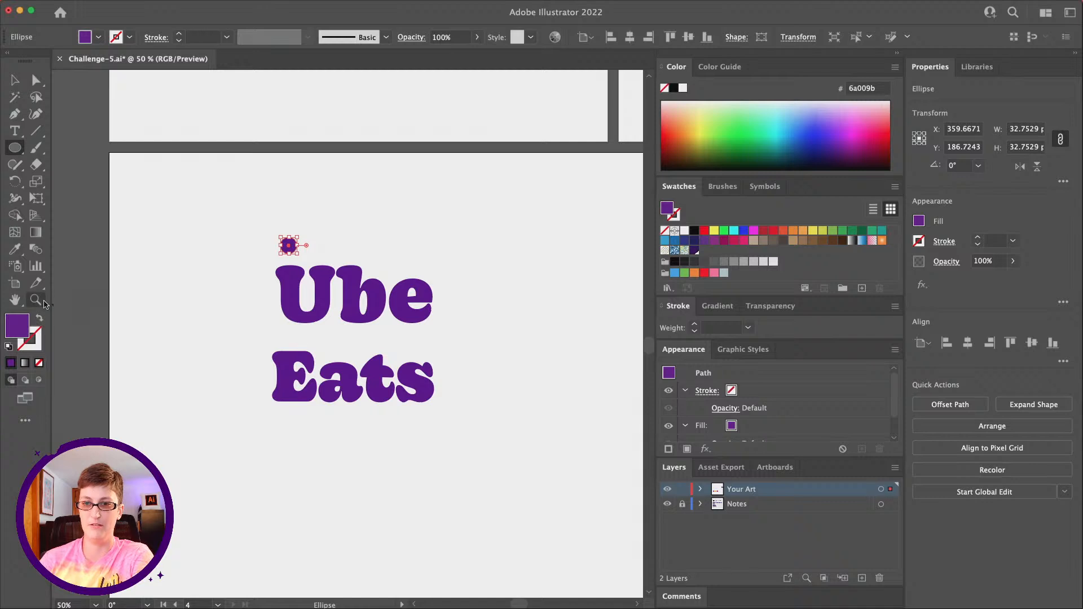
left_click(327, 296)
left_click(327, 298)
key("v")
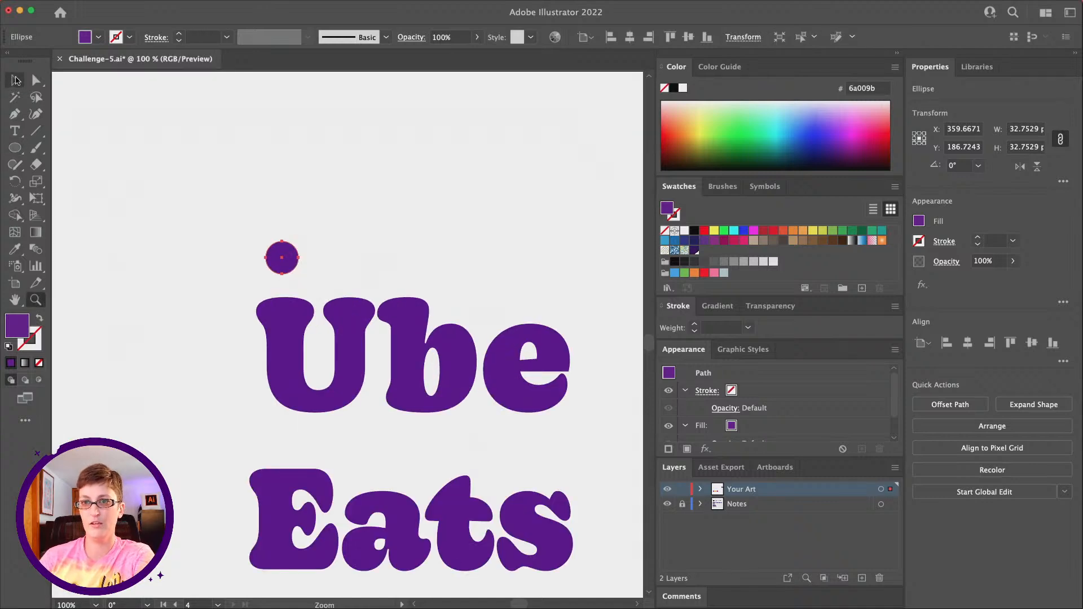
key("super+c")
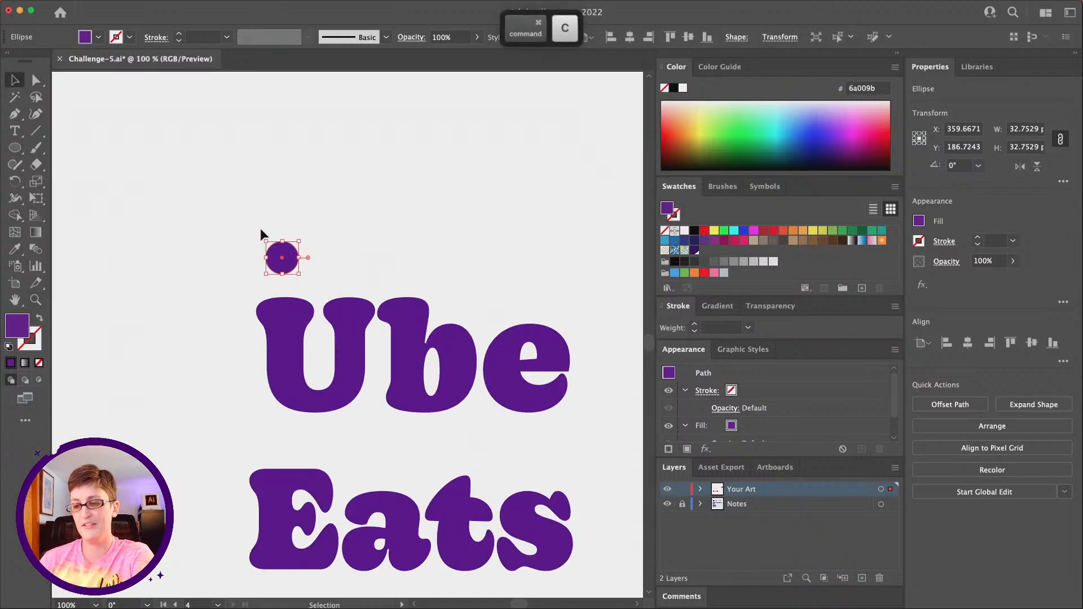
key("super+f")
left_click(180, 219)
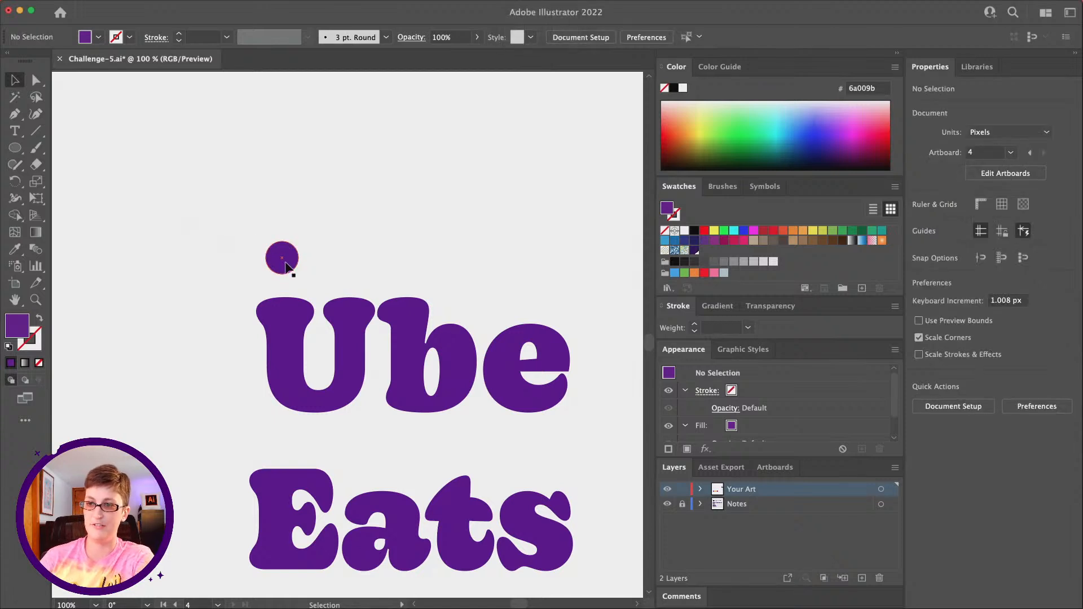
left_click_drag(286, 265, 358, 268)
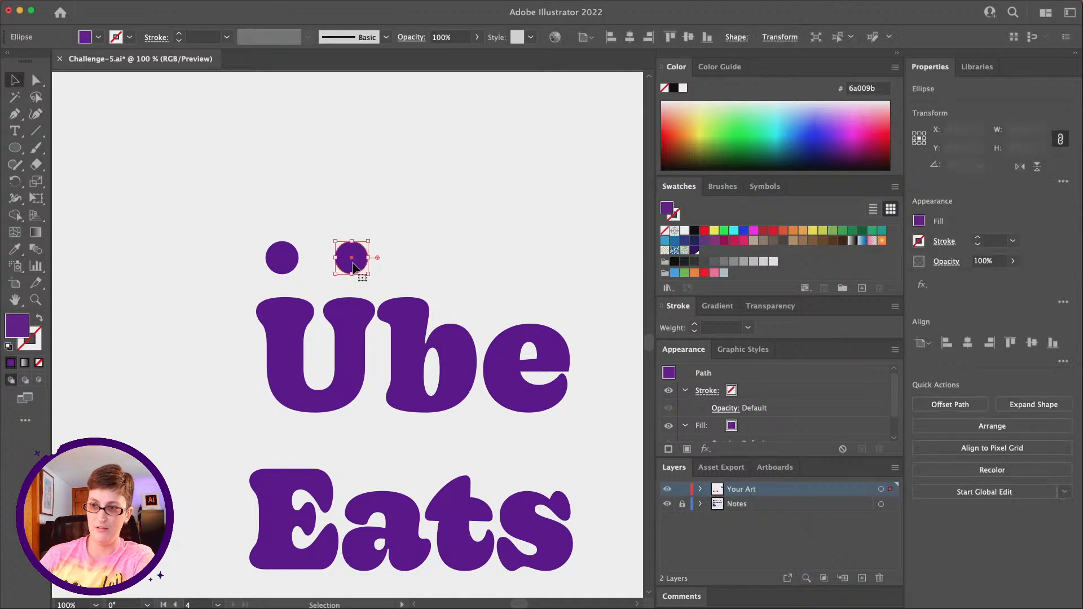
Group the two dots above the U so they form a single umlaut.
left_click_drag(286, 257, 284, 256)
left_click(35, 299)
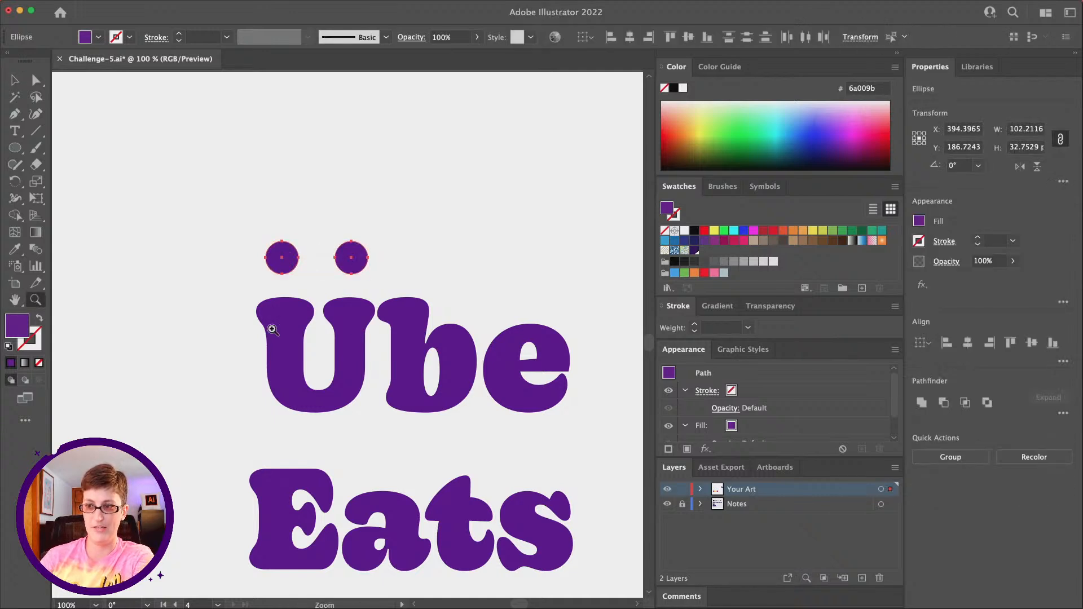
left_click(448, 353, "alt")
scroll(444, 353, "left", 2)
scroll(444, 354, "down", 1)
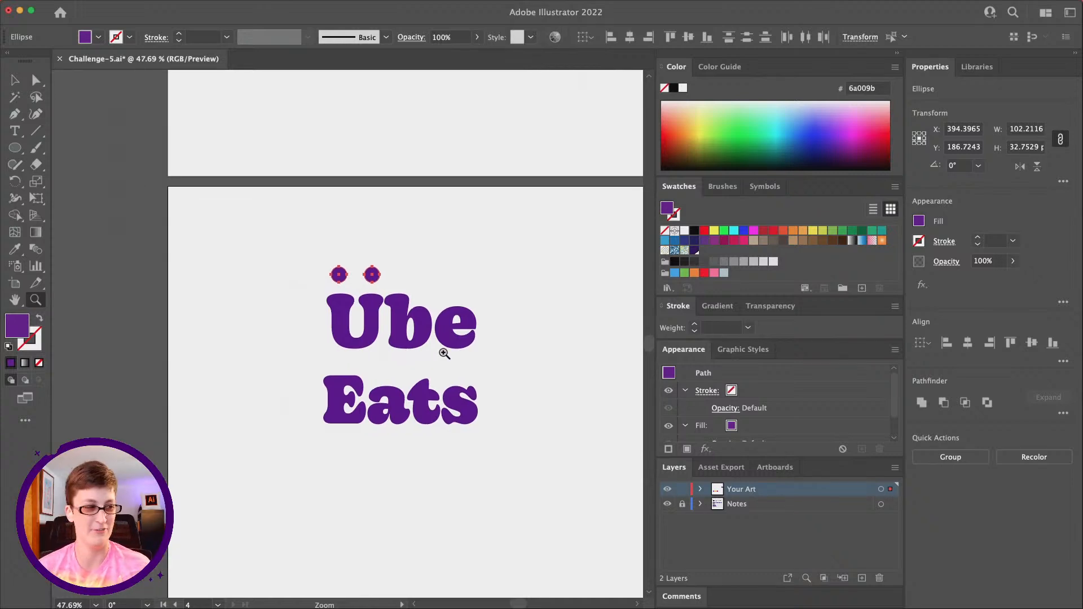
scroll(403, 321, "left", 1)
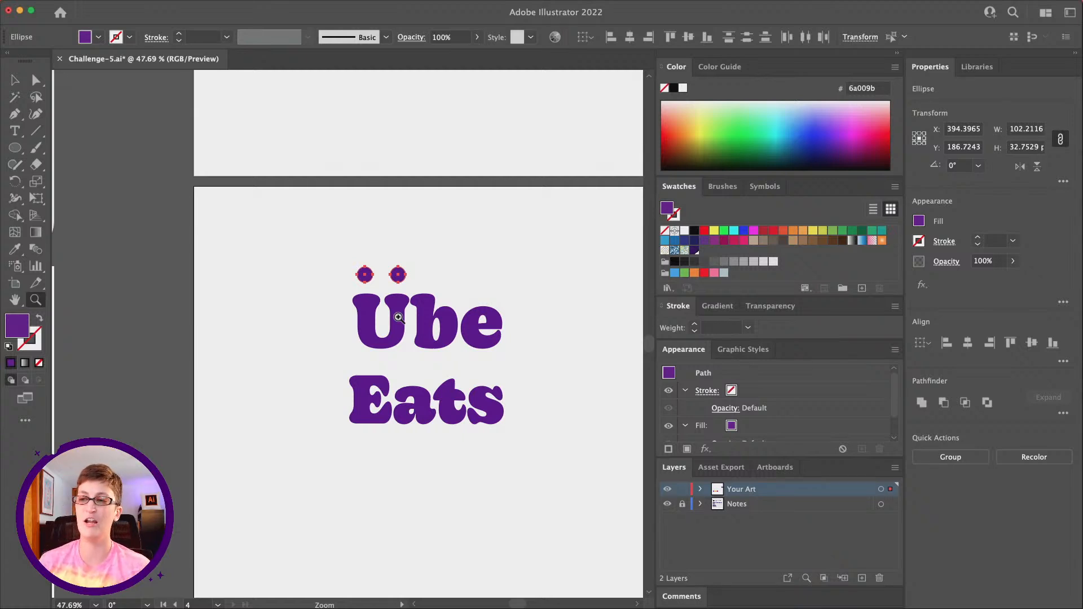
left_click(13, 80)
left_click(378, 233)
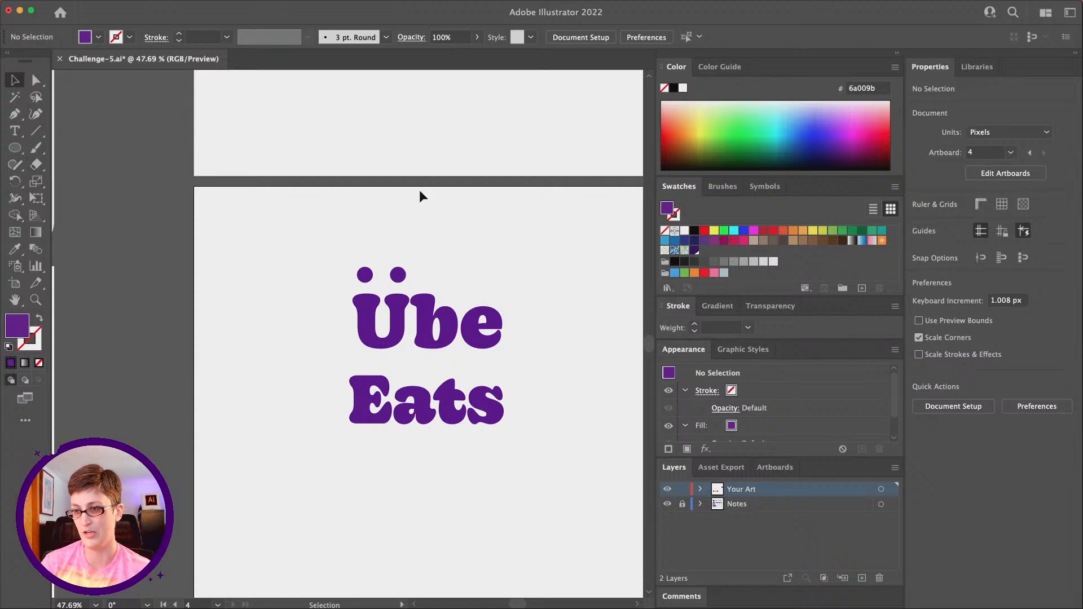
left_click_drag(282, 226, 402, 276)
key("super+g")
left_click(467, 266)
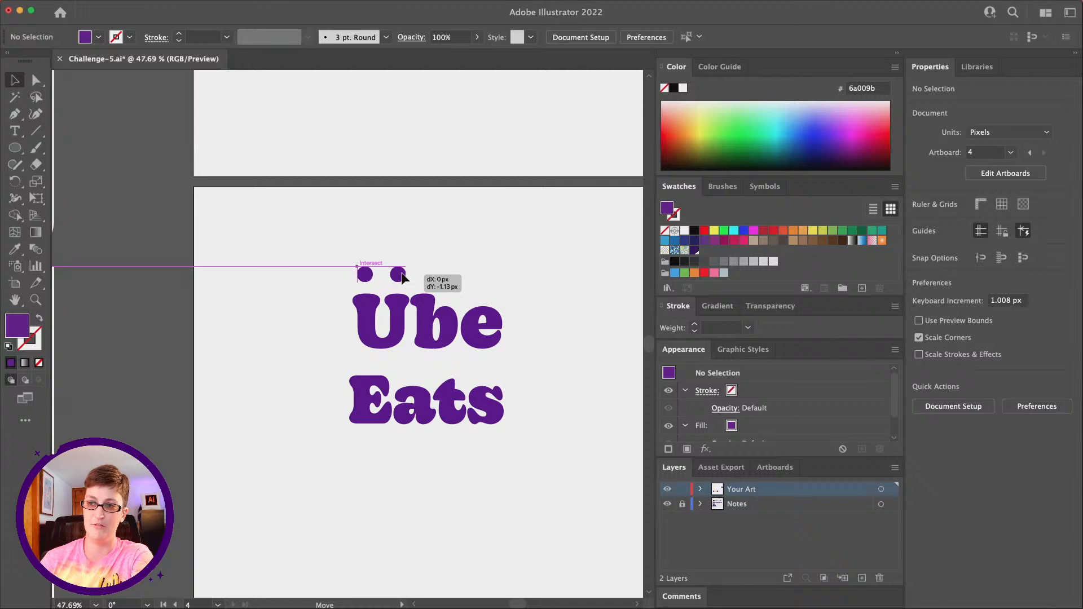
Move the grouped dots slightly down so they sit closer to the U.
left_click_drag(402, 276, 402, 275)
left_click(319, 233)
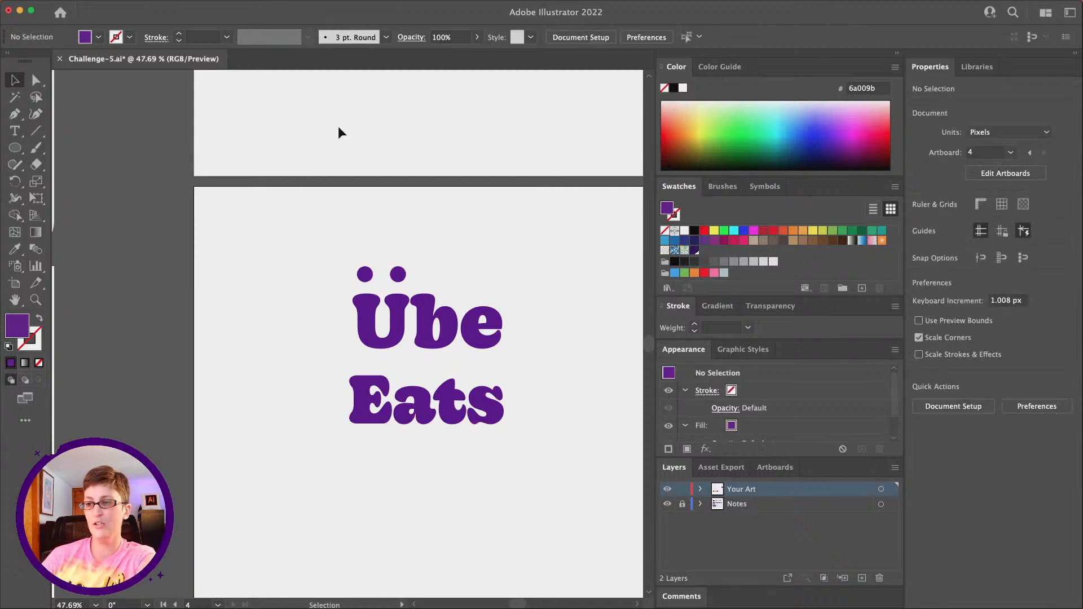
scroll(466, 200, "right", 2)
left_click_drag(361, 277, 362, 280)
left_click(236, 348)
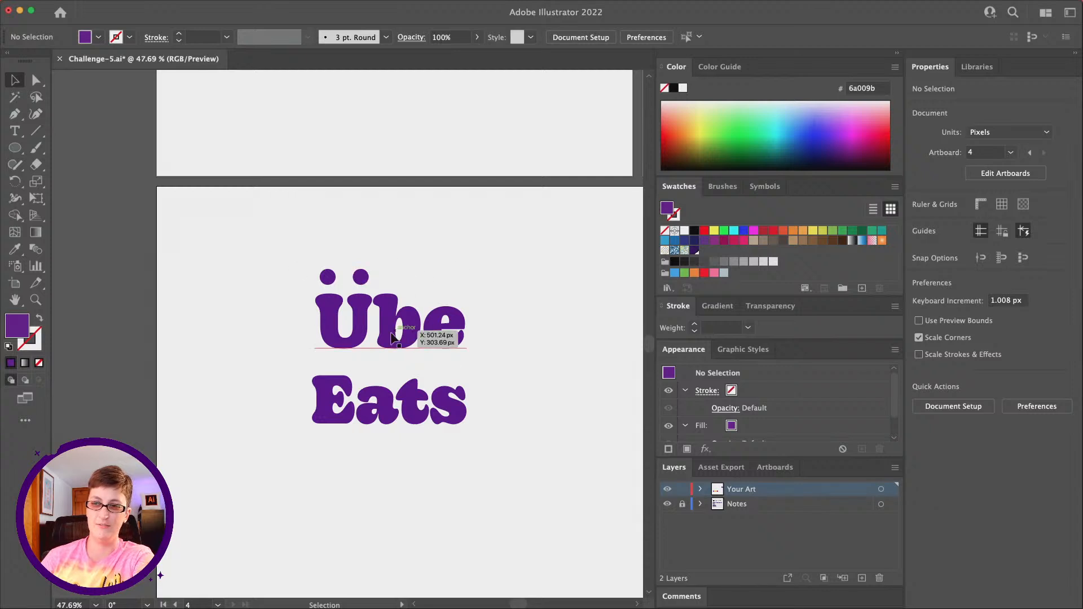
Draw a circle about 260 px wide over the Ü and fill it with the yellow palette colour below the notes.
left_click(12, 149)
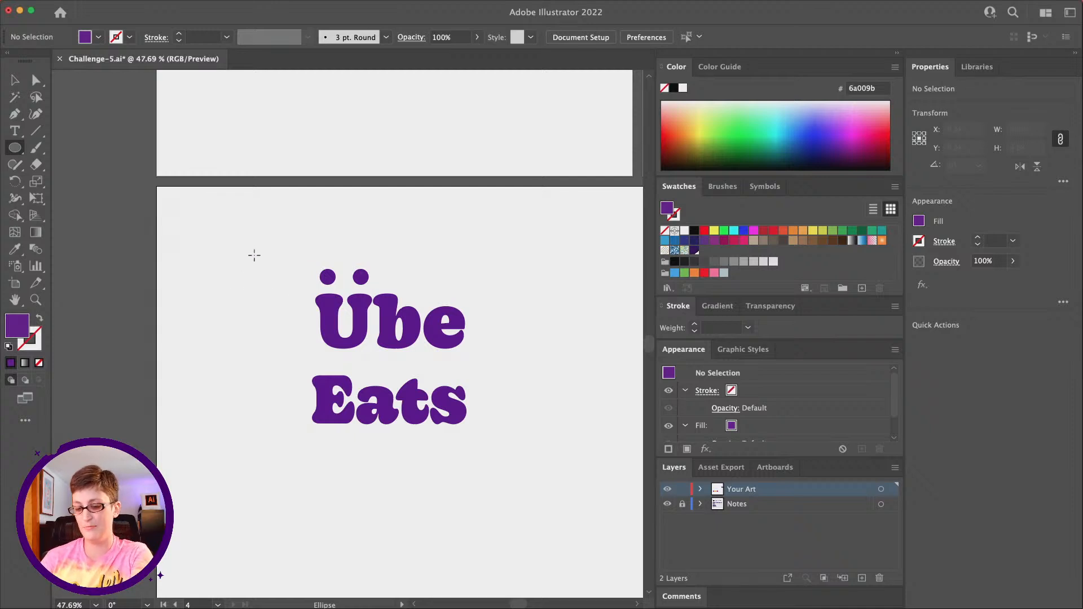
left_click_drag(253, 256, 377, 348)
scroll(351, 345, "left", 10)
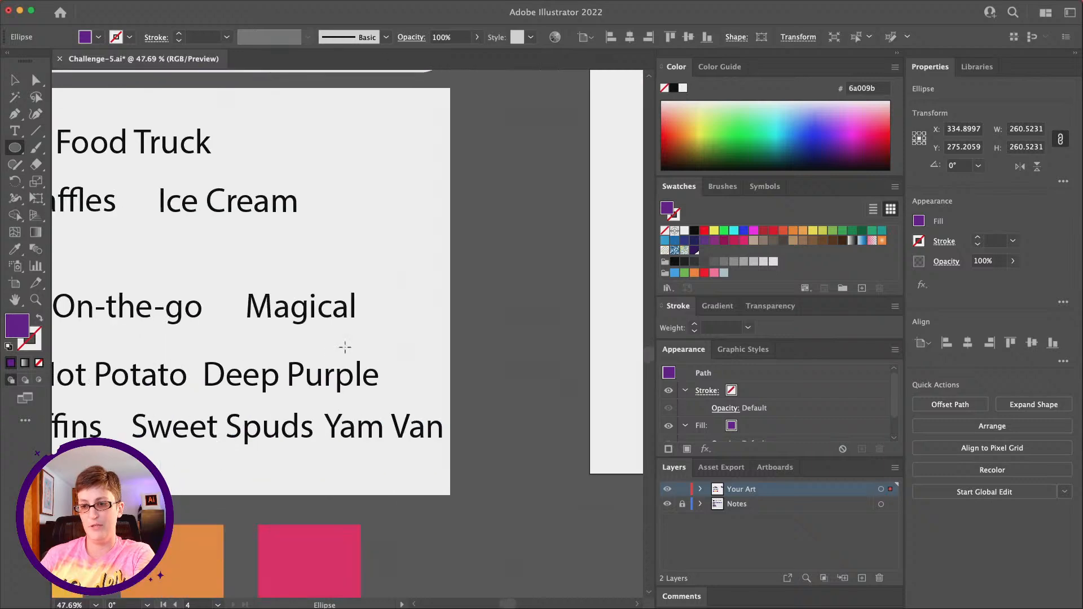
scroll(344, 347, "left", 8)
scroll(344, 347, "down", 5)
key("i")
left_click(316, 375)
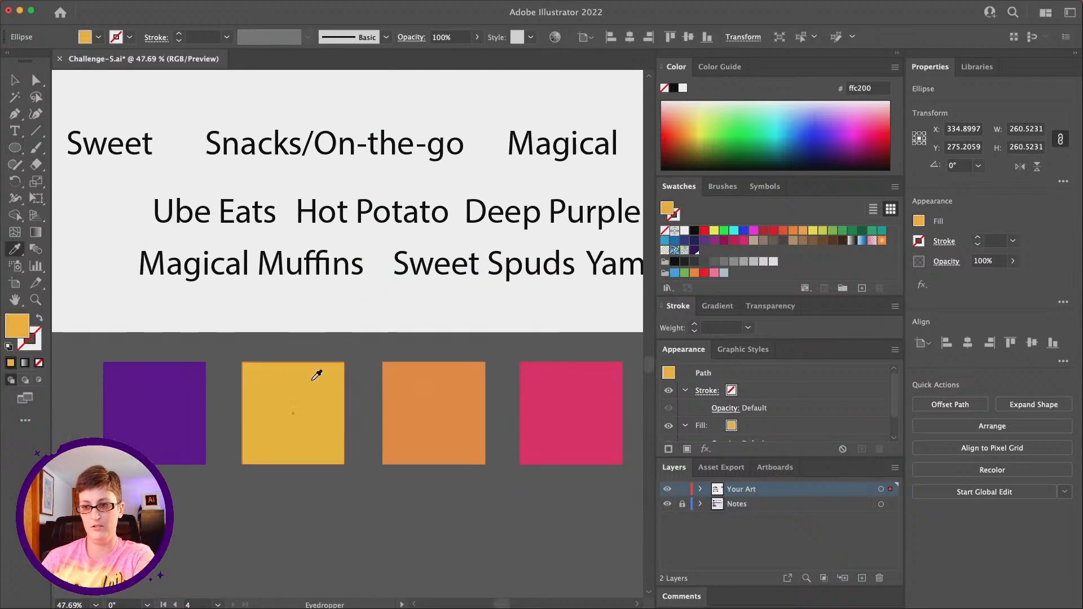
scroll(526, 181, "right", 15)
scroll(527, 182, "up", 5)
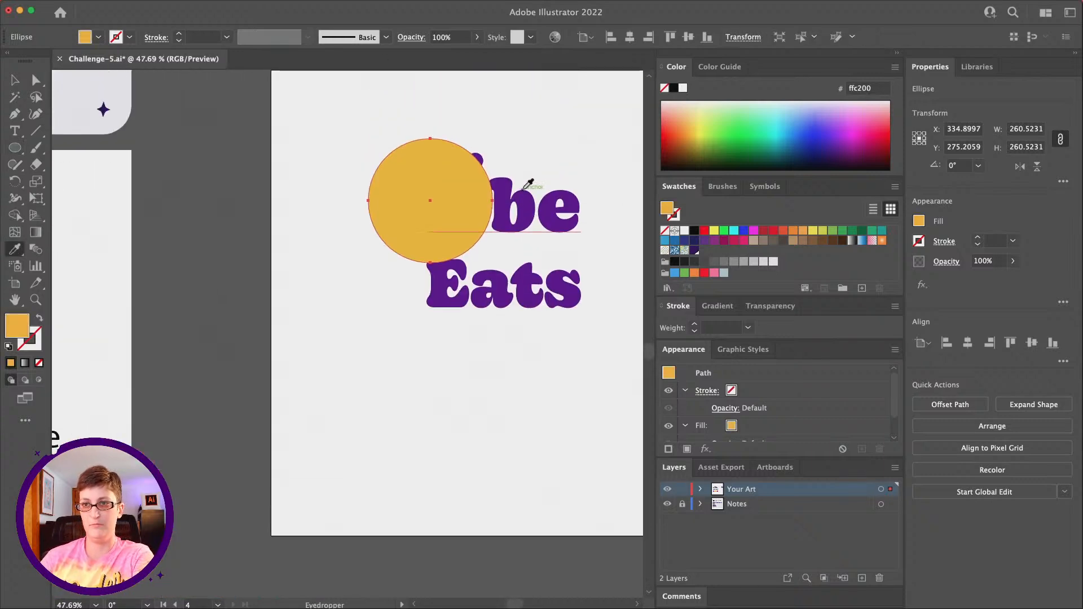
Send the yellow circle behind the lettering and position it around the Ü and its two dots.
left_click(138, 7)
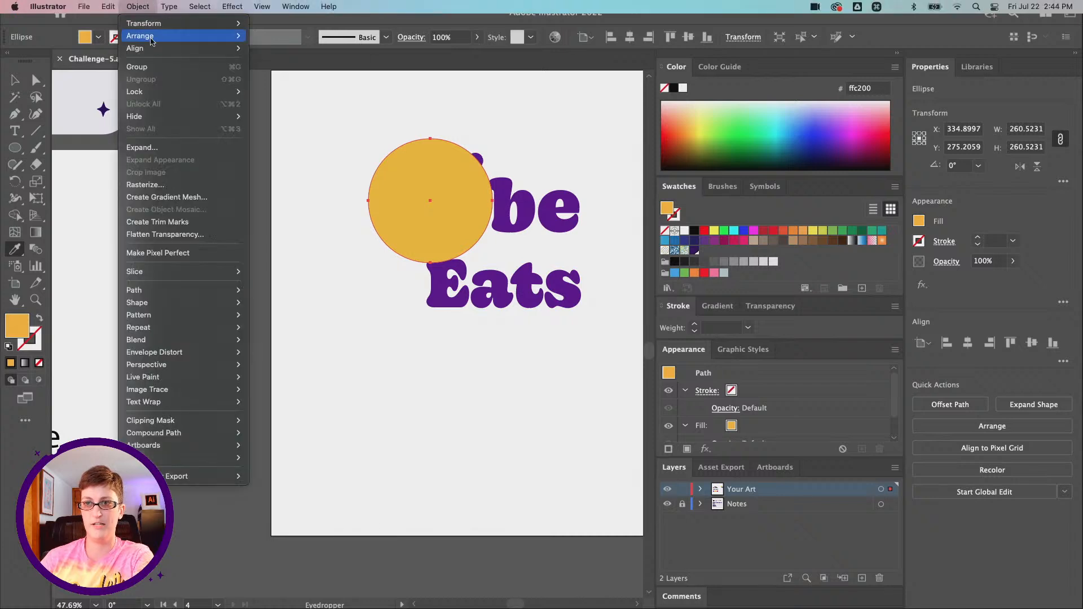
mouse_move(151, 41)
left_click(312, 76)
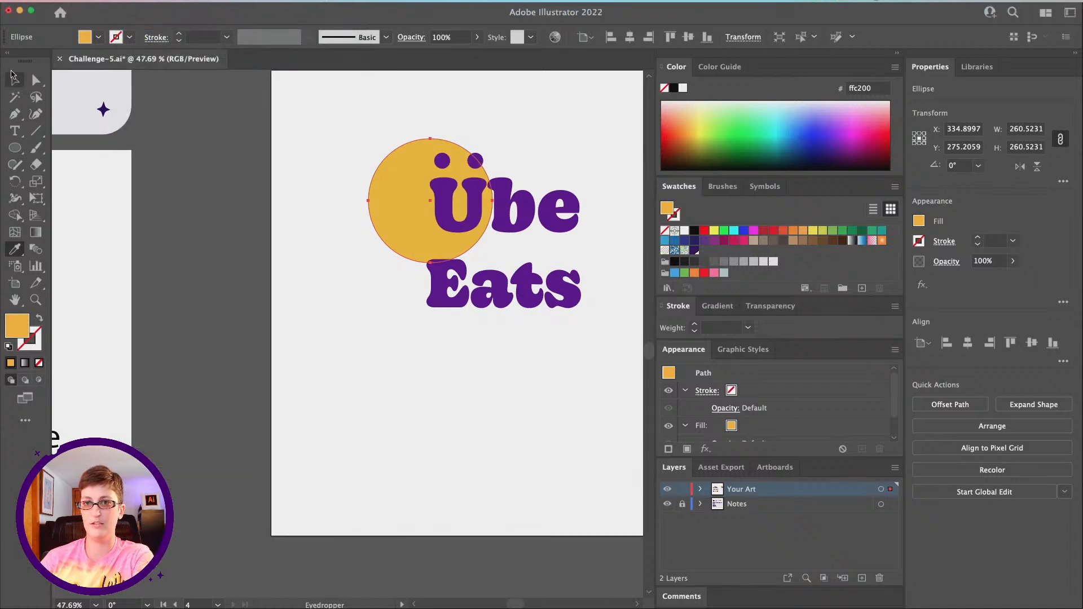
scroll(322, 130, "right", 3)
left_click(318, 112)
left_click_drag(300, 234, 334, 224)
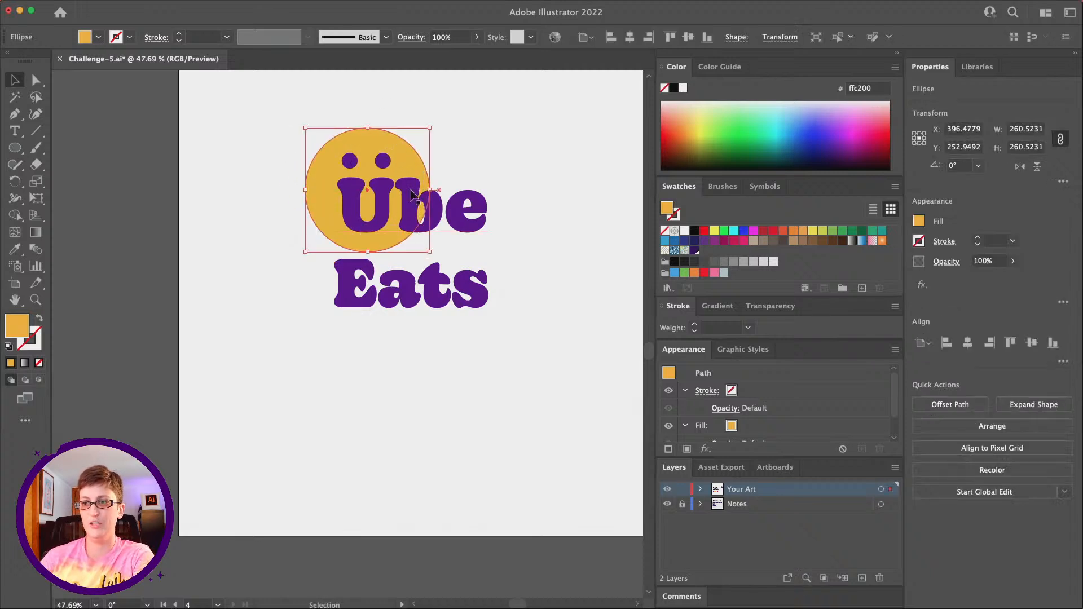
left_click(451, 159)
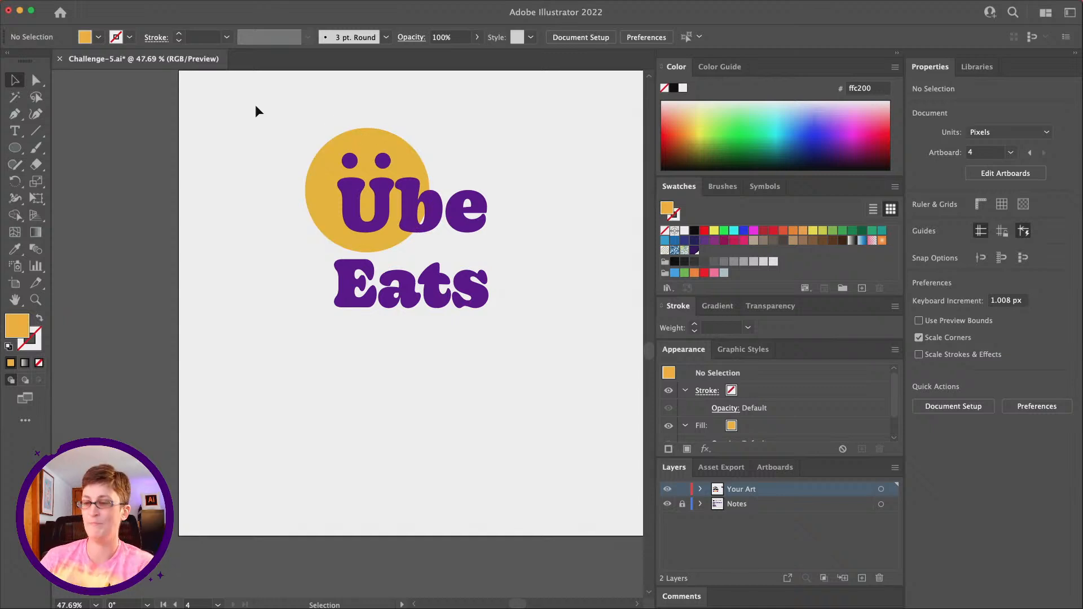
Align the yellow circle and the two dots to their horizontal centres.
left_click_drag(255, 104, 449, 161)
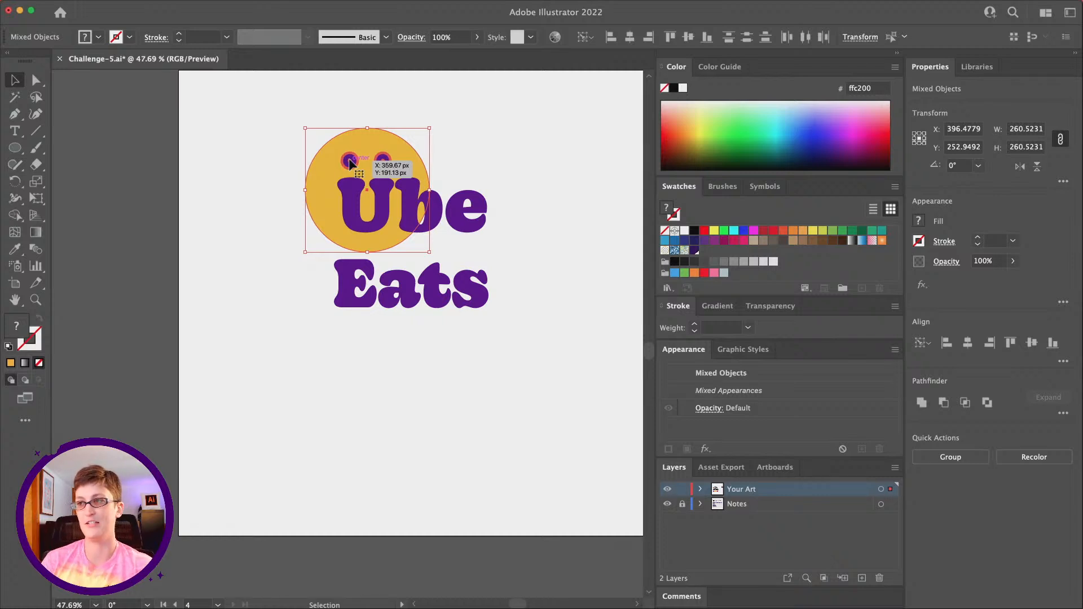
left_click(630, 38)
left_click(468, 125)
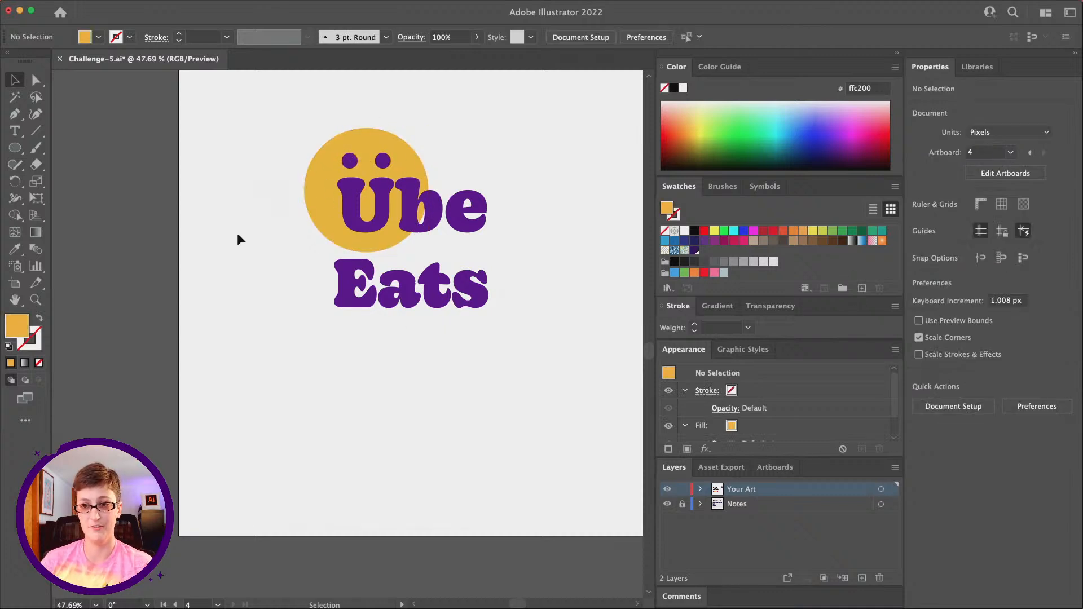
Duplicate the complete Übe Eats logo and place the copy to the right of the original.
left_click(36, 299)
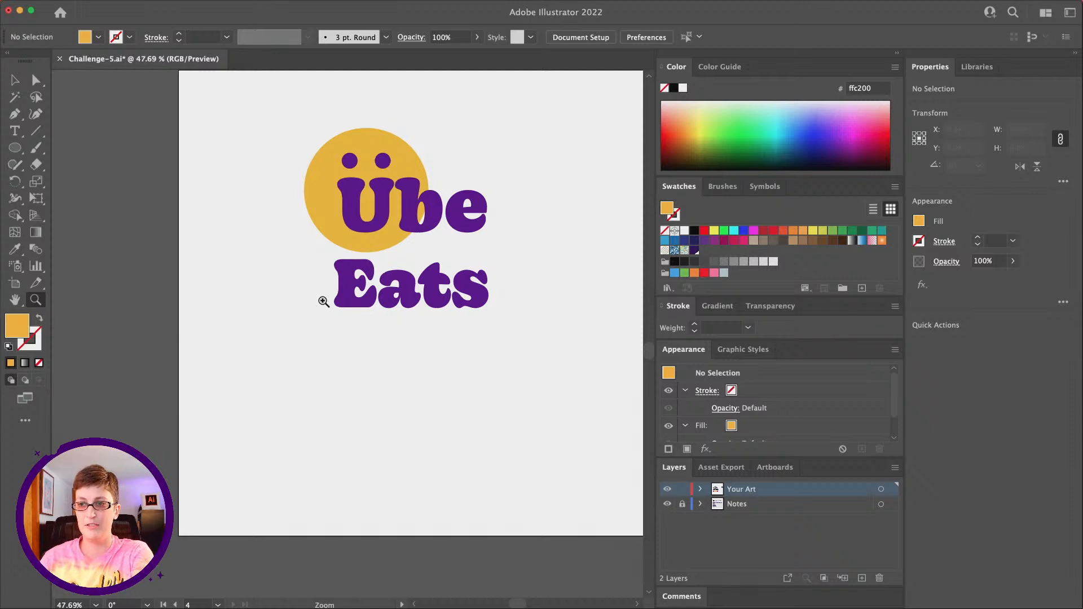
left_click(451, 309, "alt")
left_click(429, 309, "alt")
scroll(403, 330, "down", 1)
scroll(404, 331, "left", 2)
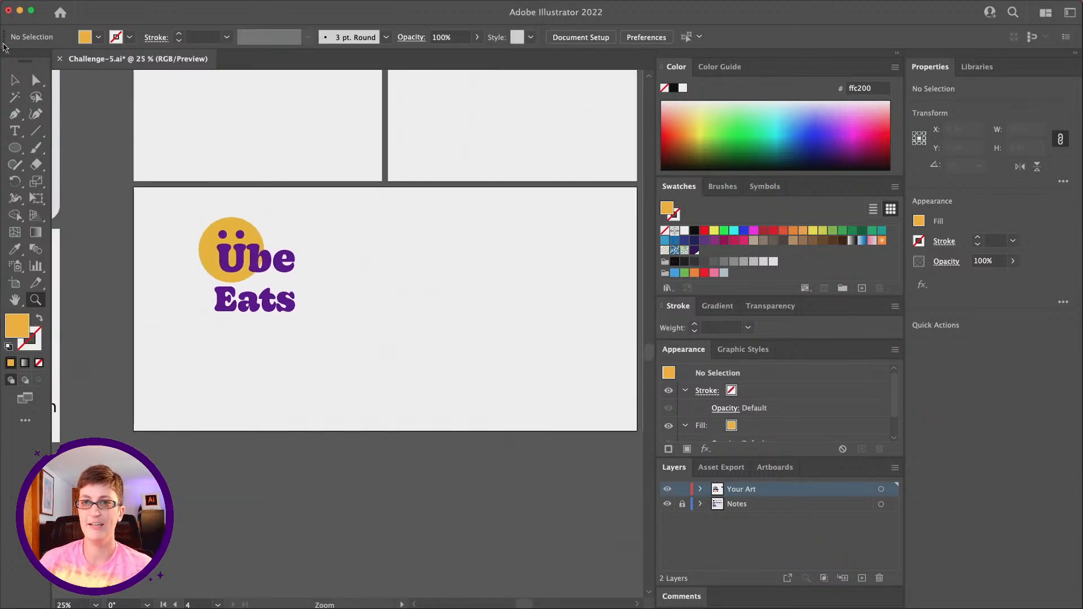
left_click(13, 79)
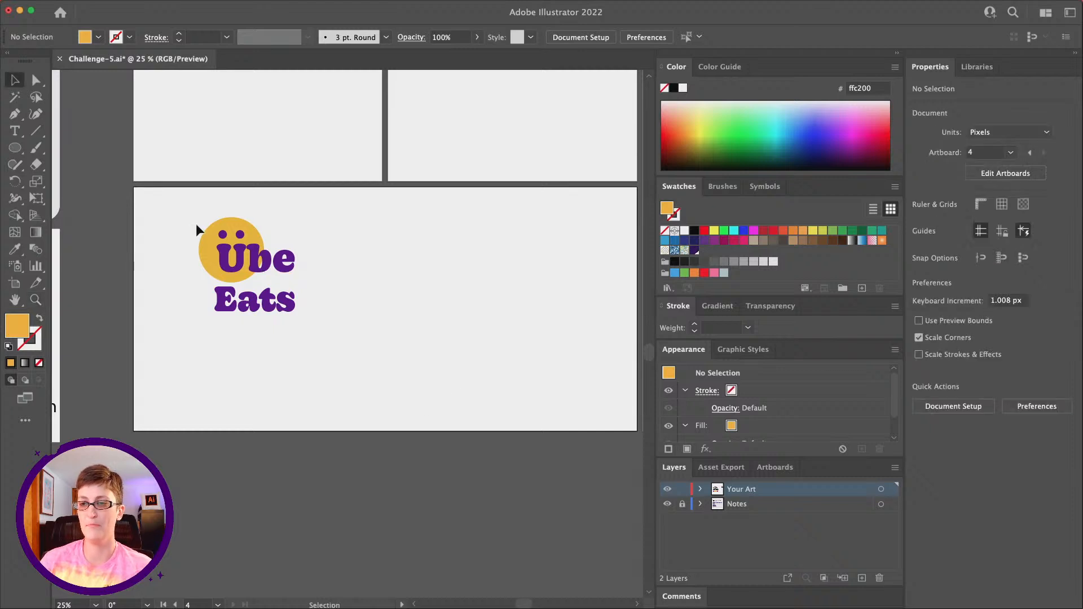
left_click_drag(152, 195, 346, 350)
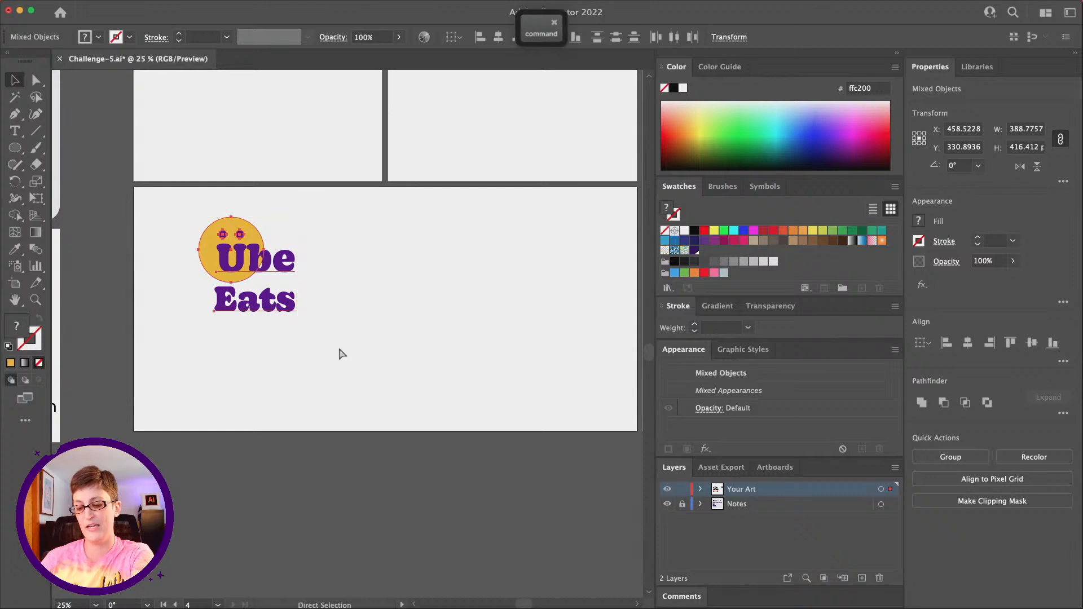
key("super+c")
key("super+v")
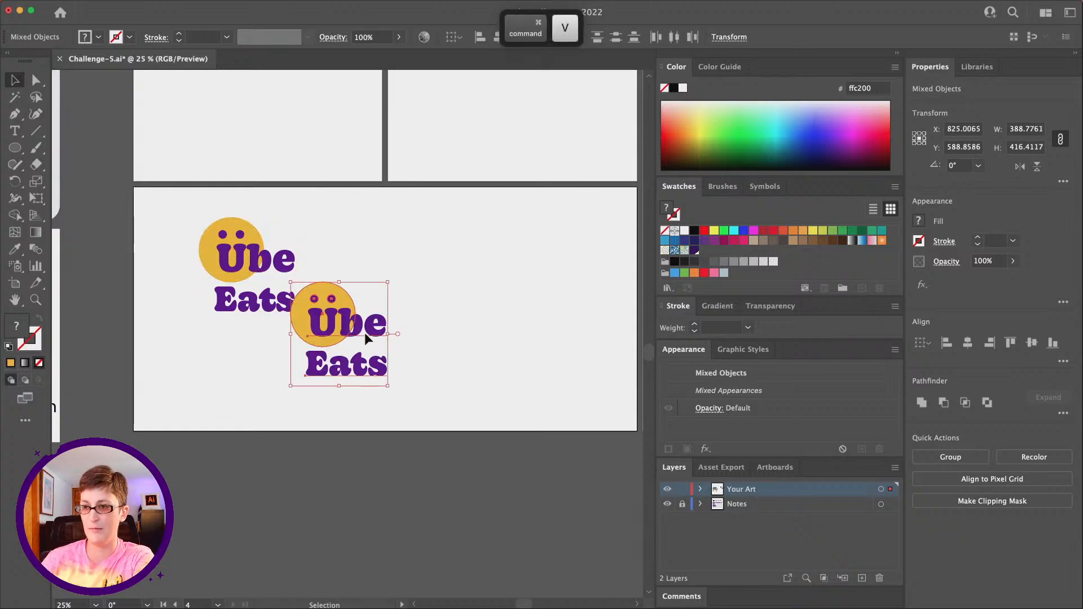
left_click_drag(364, 333, 466, 261)
Reduce the copied logo to an Ü icon by deleting the word Eats and the letters "be".
left_click(473, 311)
left_click(474, 295)
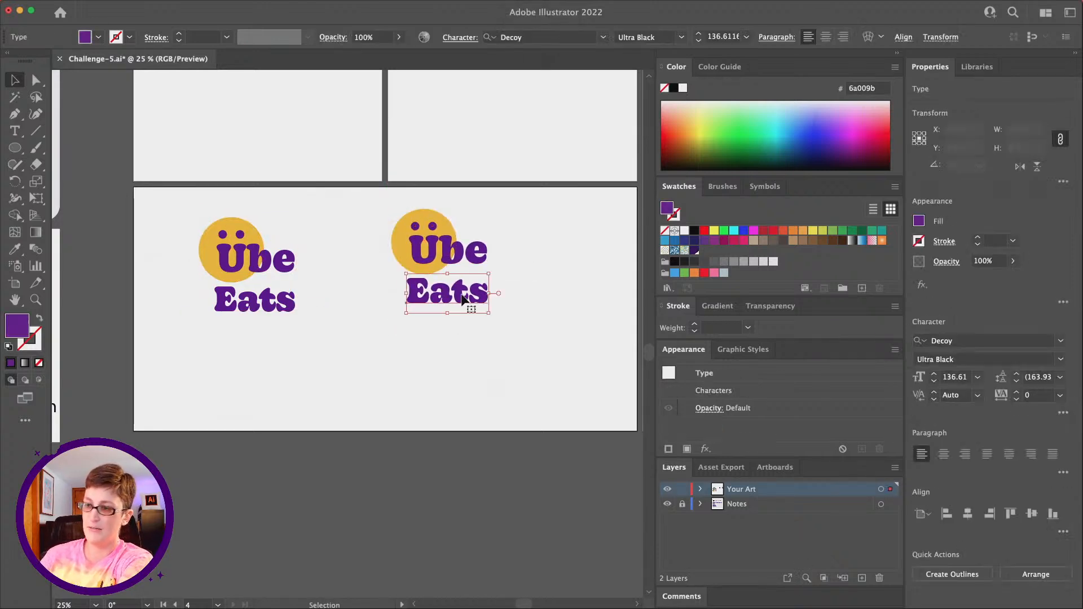
key("BackSpace")
left_click(449, 252)
double_click(444, 248)
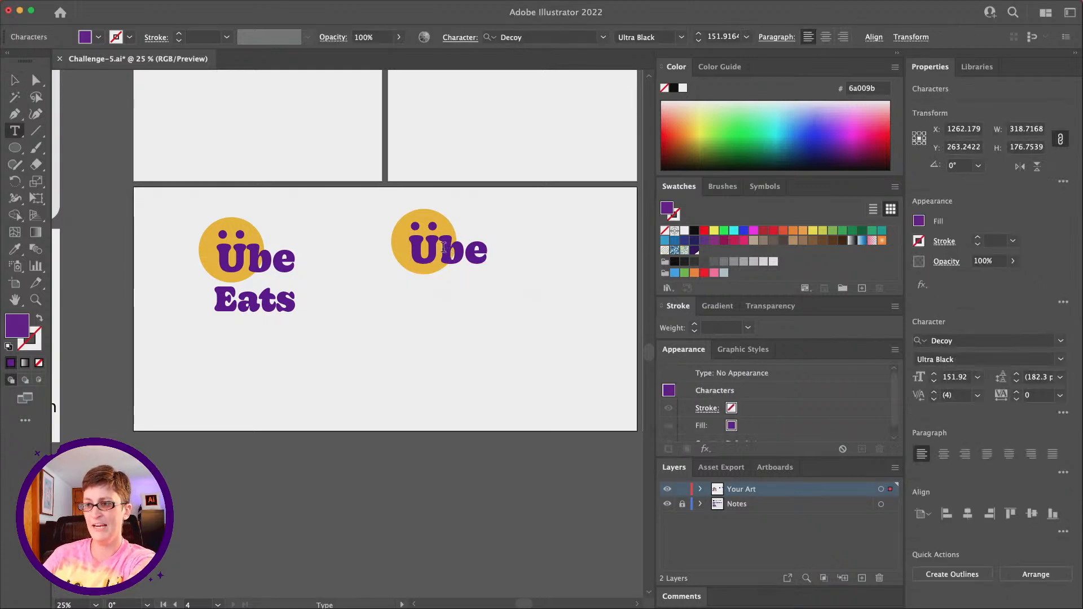
left_click_drag(454, 251, 490, 257)
key("BackSpace")
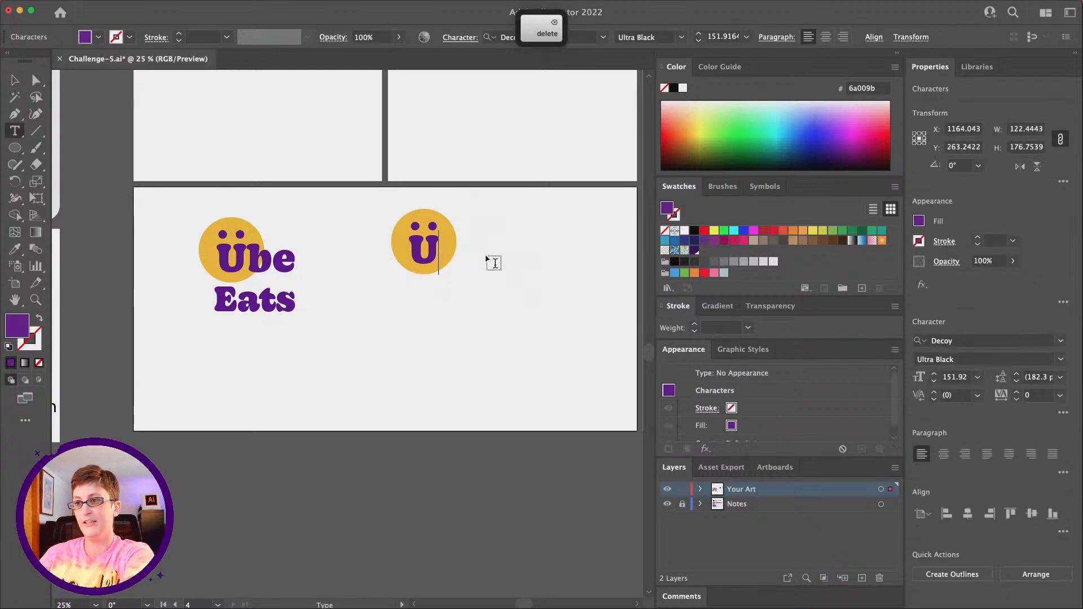
key("Escape")
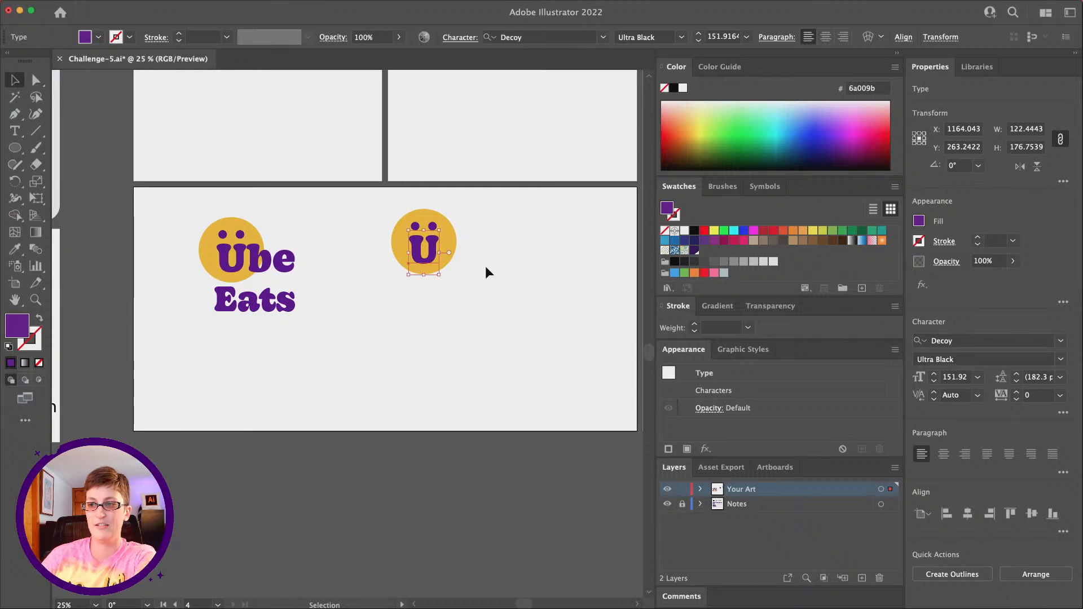
left_click(473, 334)
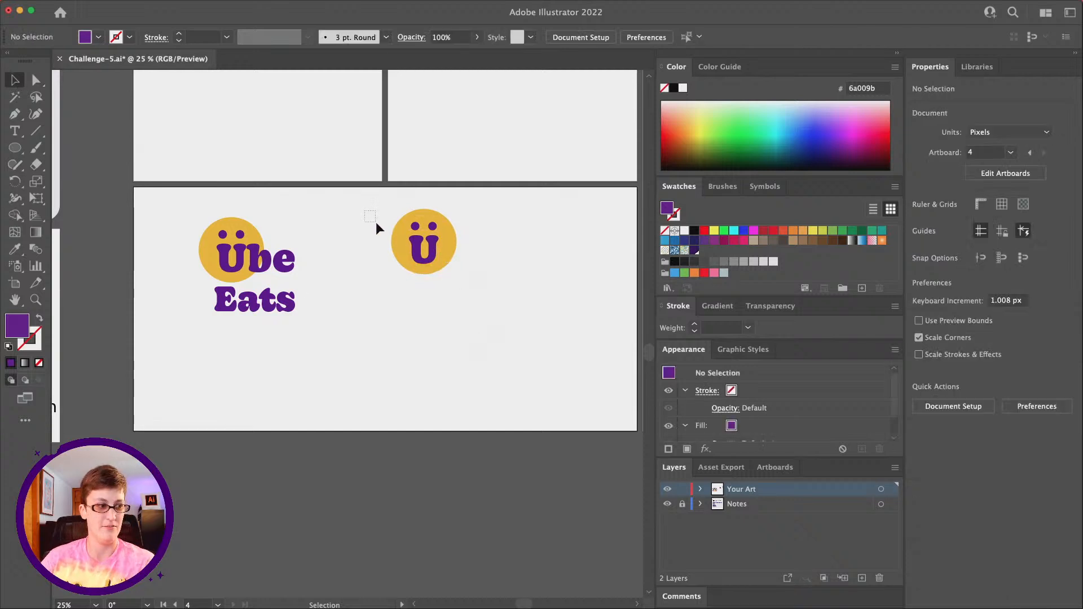
Align the Ü icon's circle, dots and letter to their horizontal centres.
left_click_drag(382, 232, 487, 326)
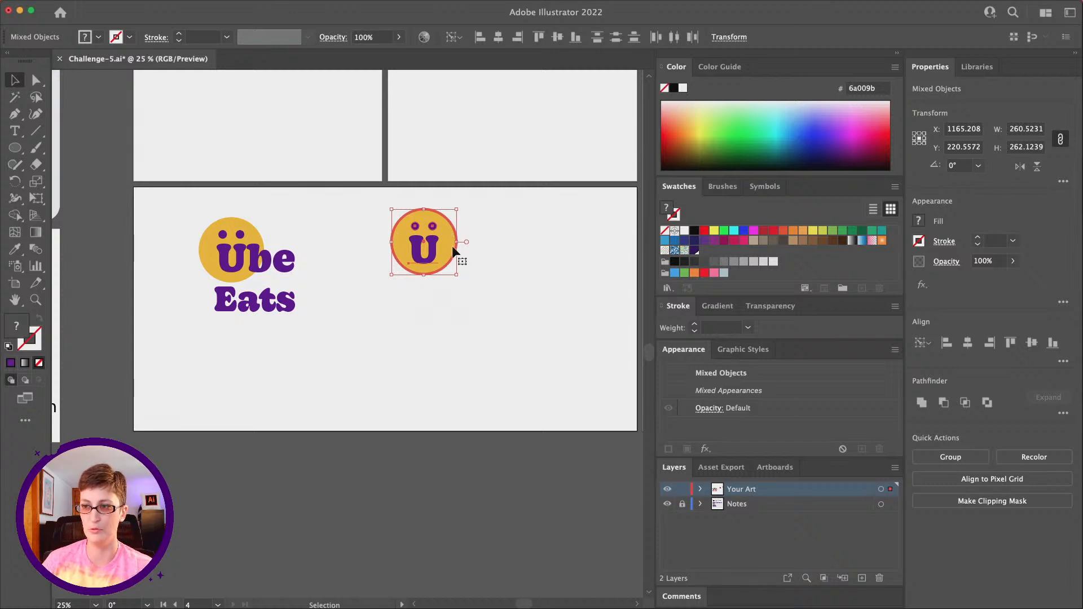
left_click(497, 37)
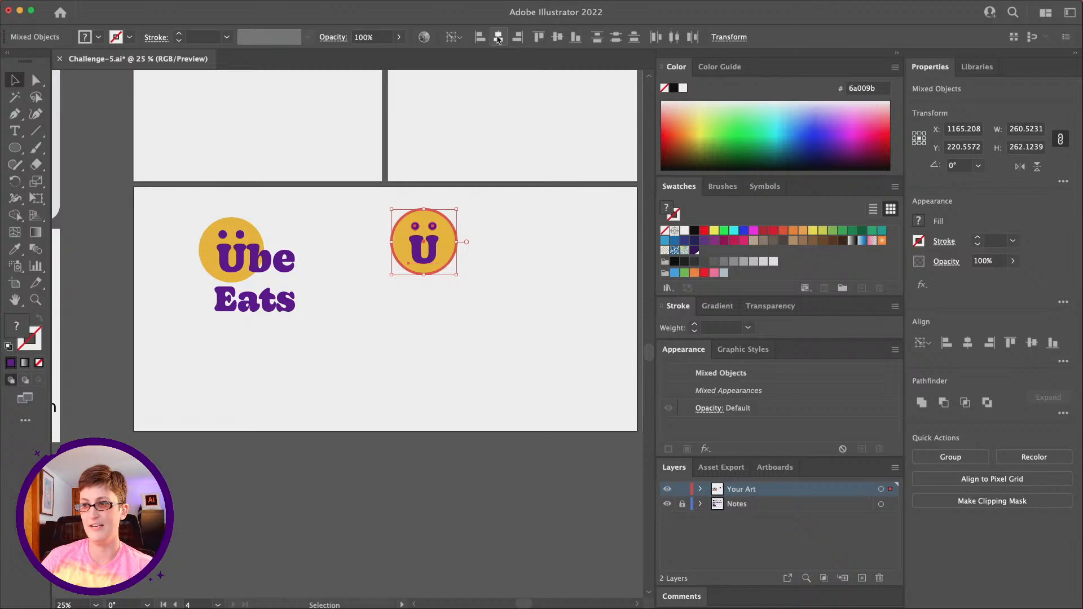
left_click(539, 326)
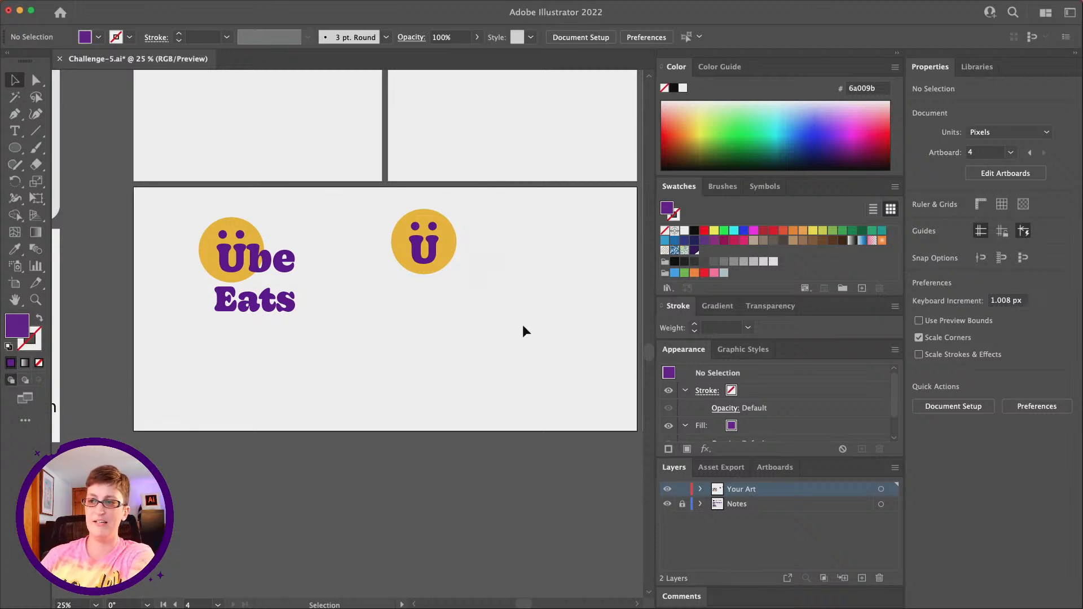
Group the parts of the Ü icon, and group the full Übe Eats logo as a separate object.
left_click_drag(522, 324, 377, 195)
key("super+g")
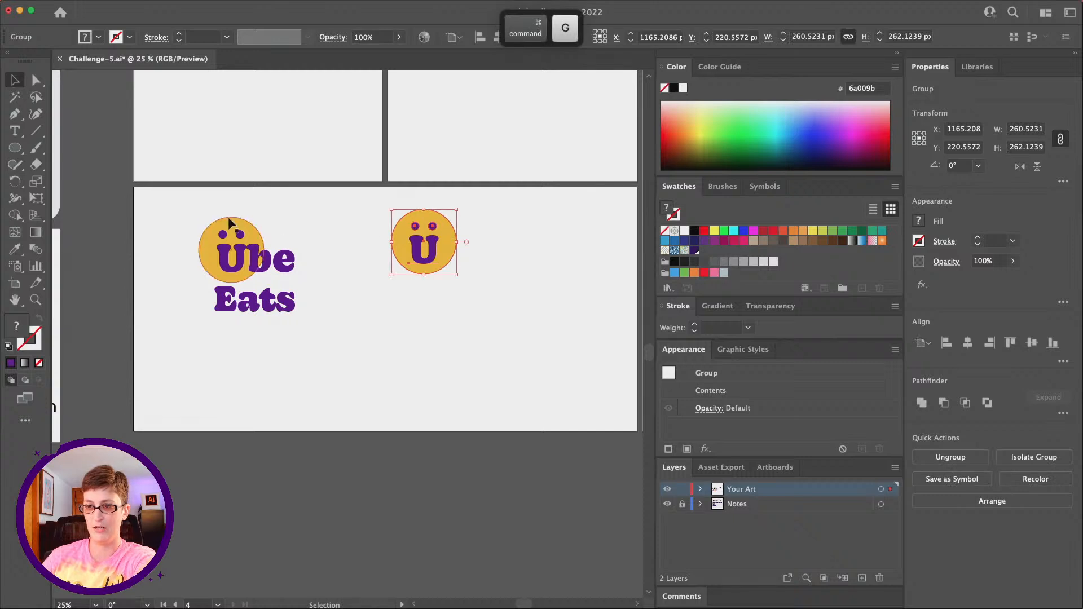
left_click_drag(176, 202, 347, 375)
scroll(347, 374, "up", 2)
scroll(347, 374, "right", 1)
key("super+g")
scroll(347, 374, "left", 1)
scroll(348, 374, "down", 1)
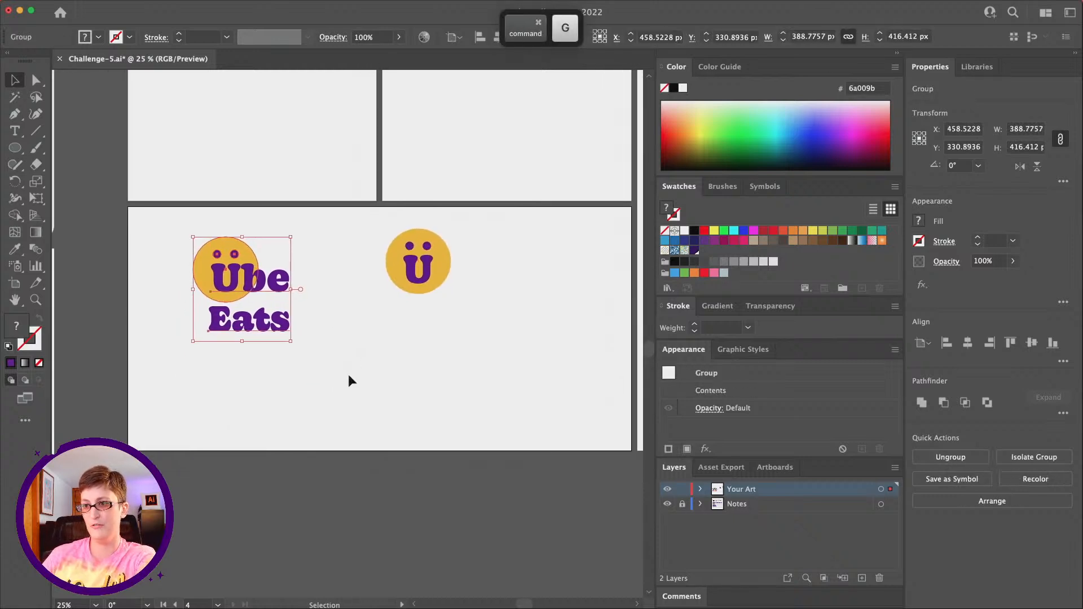
left_click(347, 374)
Move the Ü icon and the Übe Eats logo towards the middle of the artboard and enlarge both together proportionally.
left_click_drag(417, 279, 469, 341)
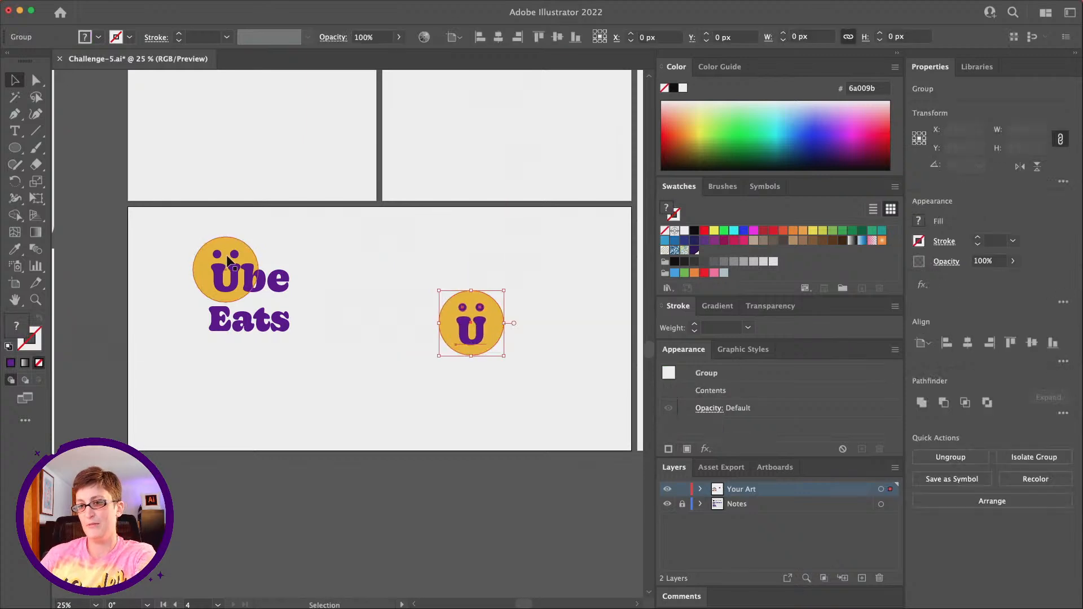
left_click_drag(235, 276, 295, 315)
mouse_move(499, 333)
left_mouse_down()
mouse_move(524, 333)
mouse_move(500, 334)
left_mouse_up()
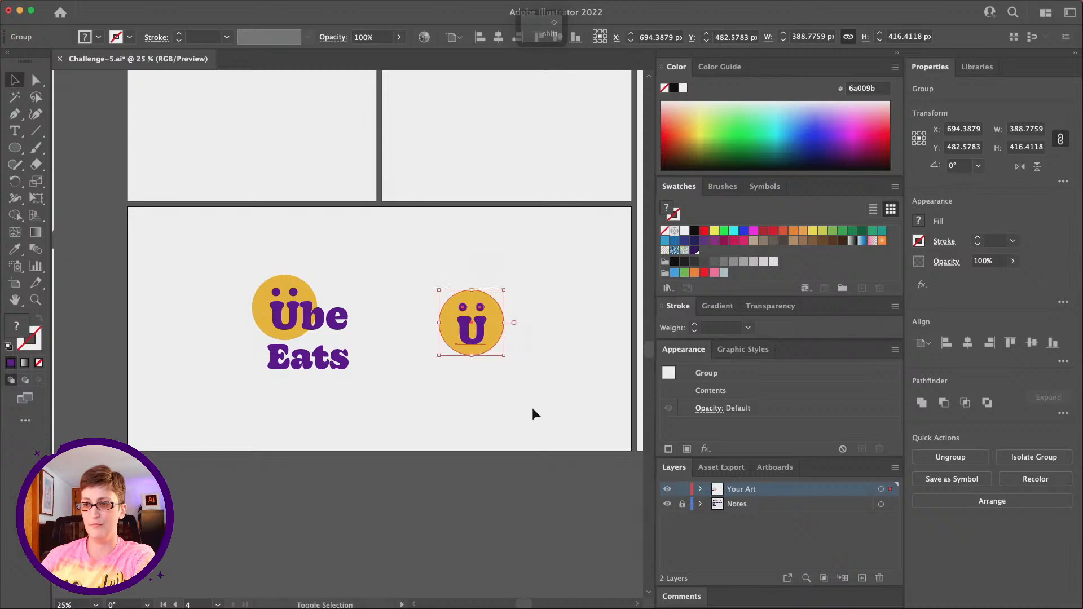
left_click_drag(563, 434, 207, 257)
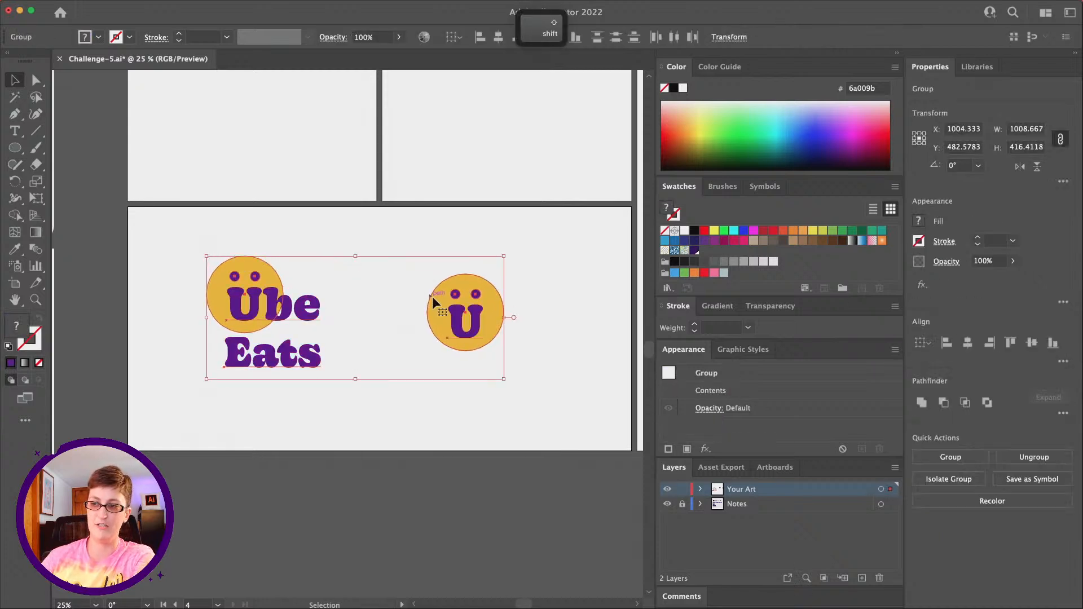
left_click_drag(506, 382, 535, 393)
left_click(426, 443)
Draw a purple rectangle of 2020 × 980 px covering the whole artboard that holds the logo and icon.
scroll(427, 444, "down", 2)
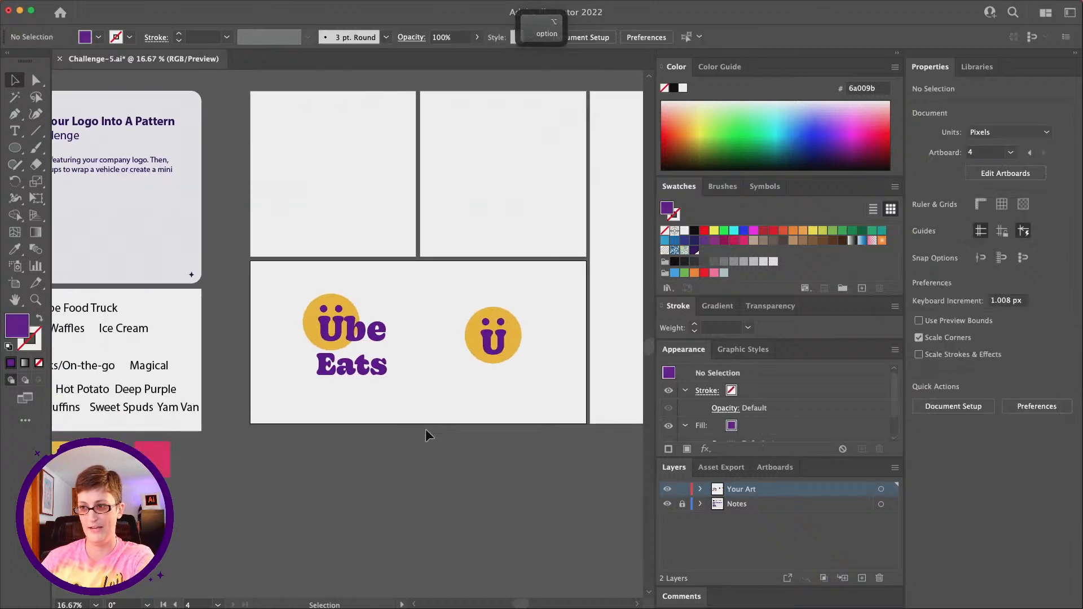
left_click_drag(14, 148, 47, 148)
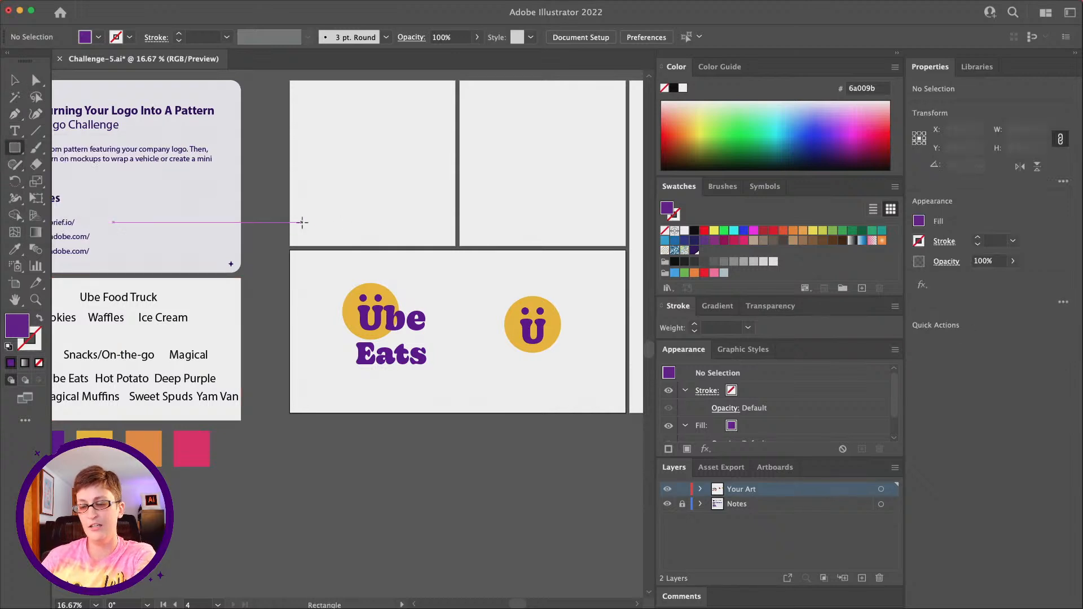
scroll(307, 222, "right", 2)
scroll(307, 222, "up", 1)
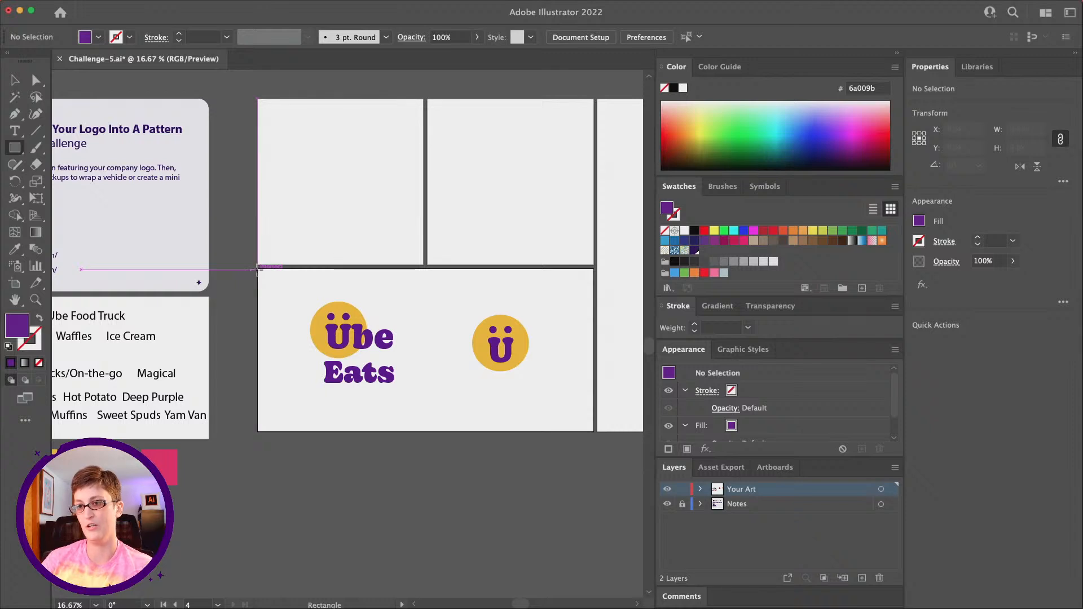
left_click_drag(257, 270, 471, 376)
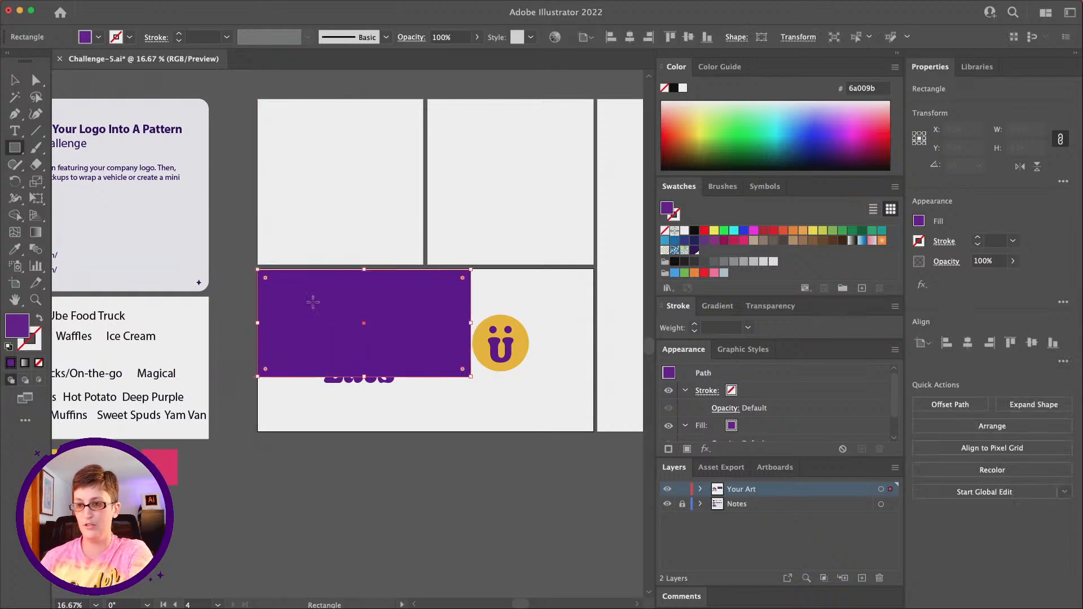
key("super+z")
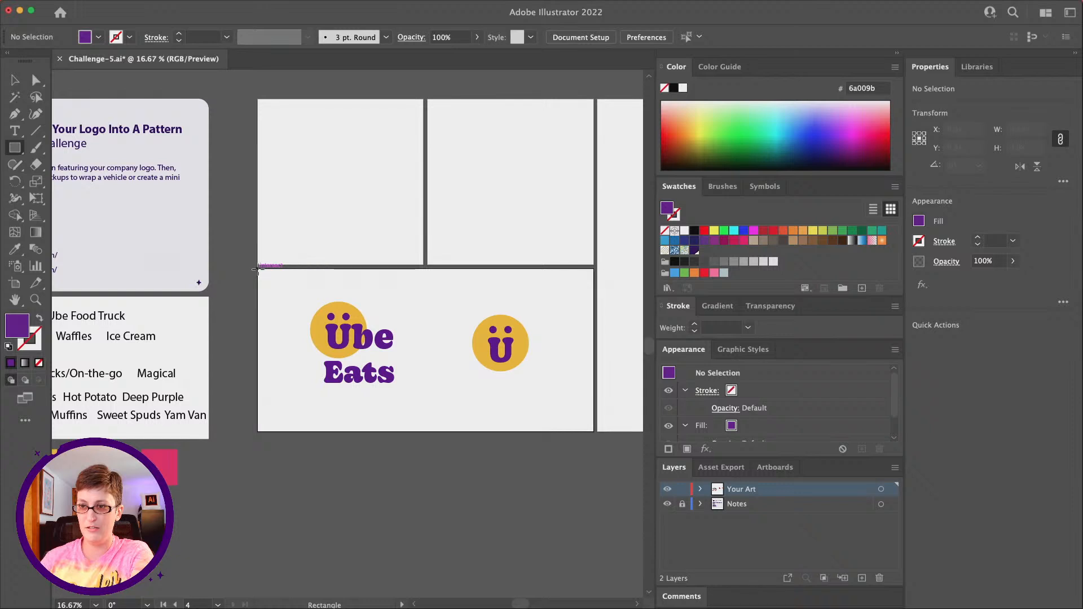
left_click_drag(256, 269, 594, 432)
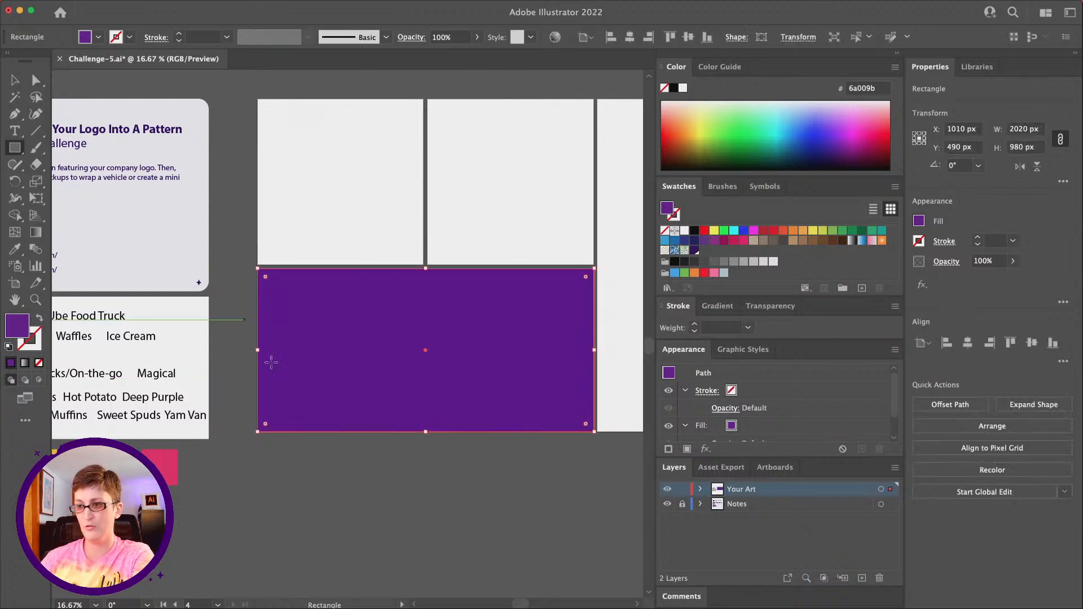
scroll(370, 337, "down", 2)
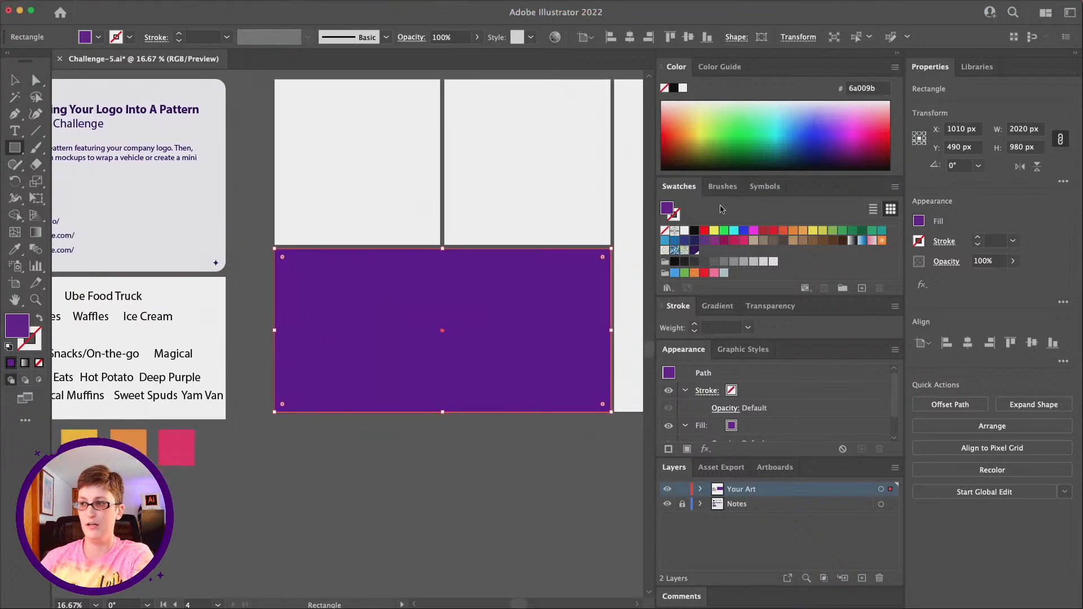
Fill the artboard-sized rectangle with white and send it behind the logo and the Ü icon.
left_click(684, 230)
left_click(137, 6)
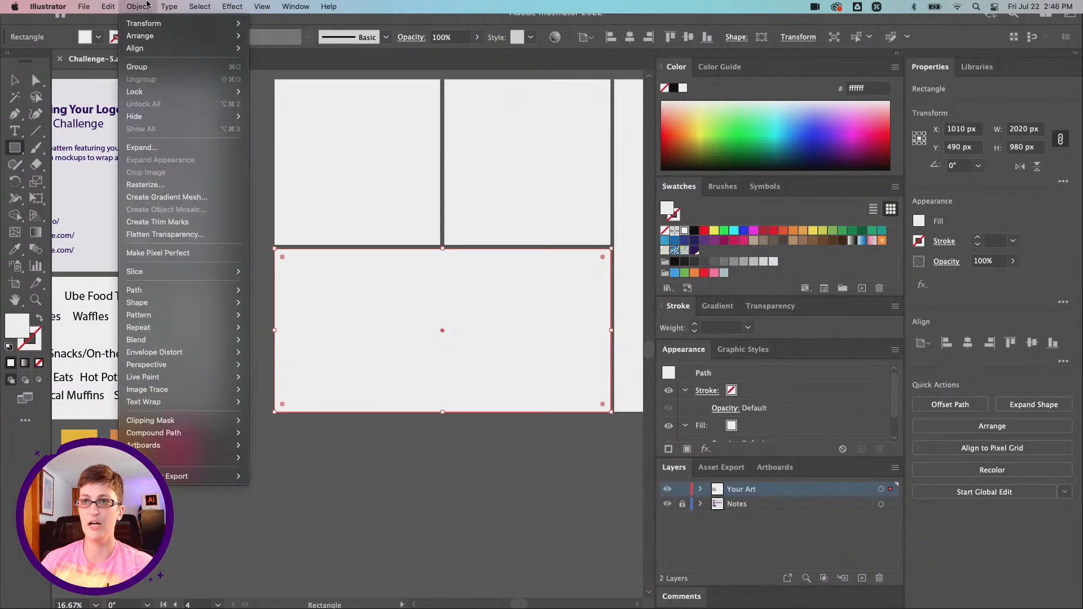
mouse_move(186, 36)
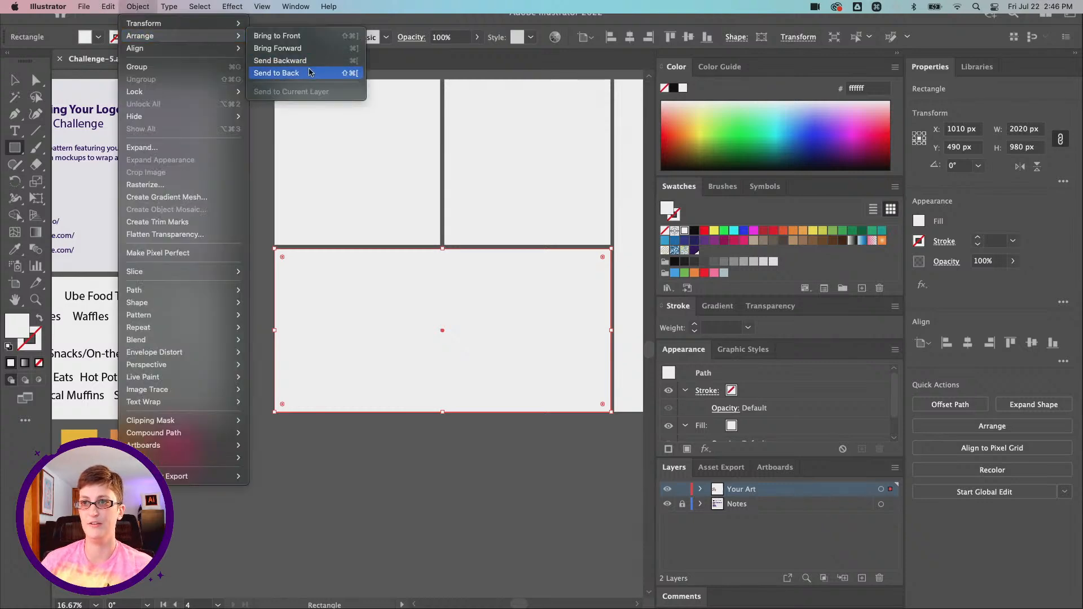
left_click(299, 72)
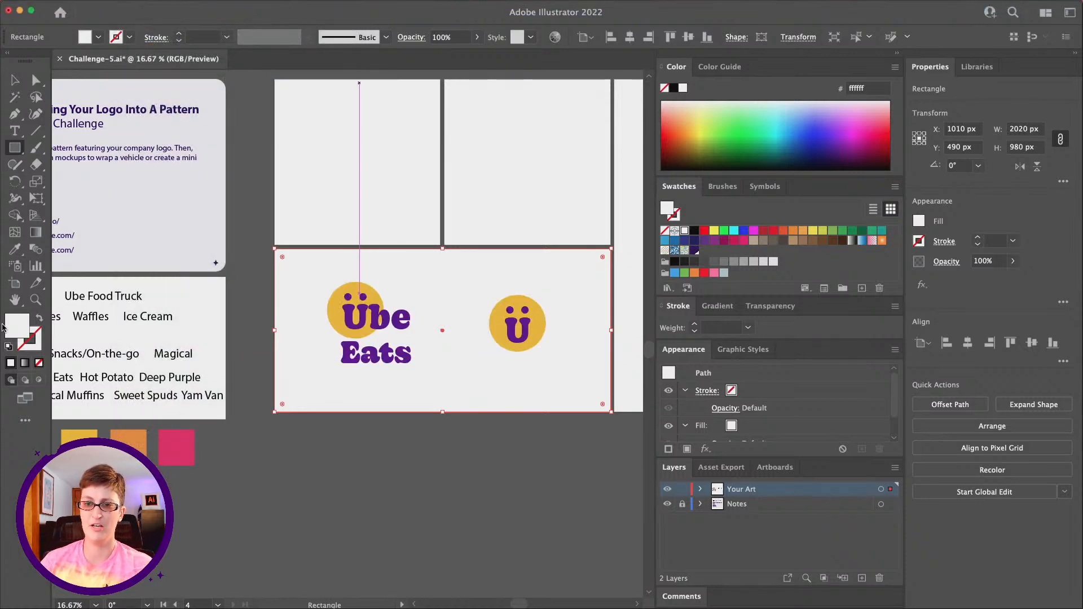
Change the background rectangle's fill to the pale lavender f9f0ff and deselect it.
double_click(28, 330)
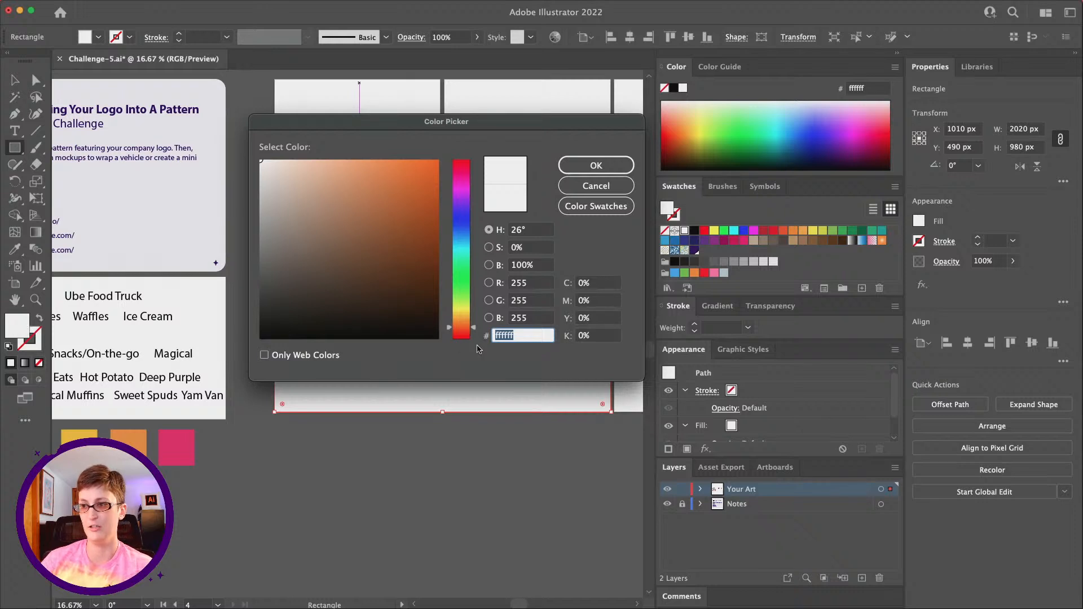
left_click(462, 211)
left_click_drag(462, 212, 462, 201)
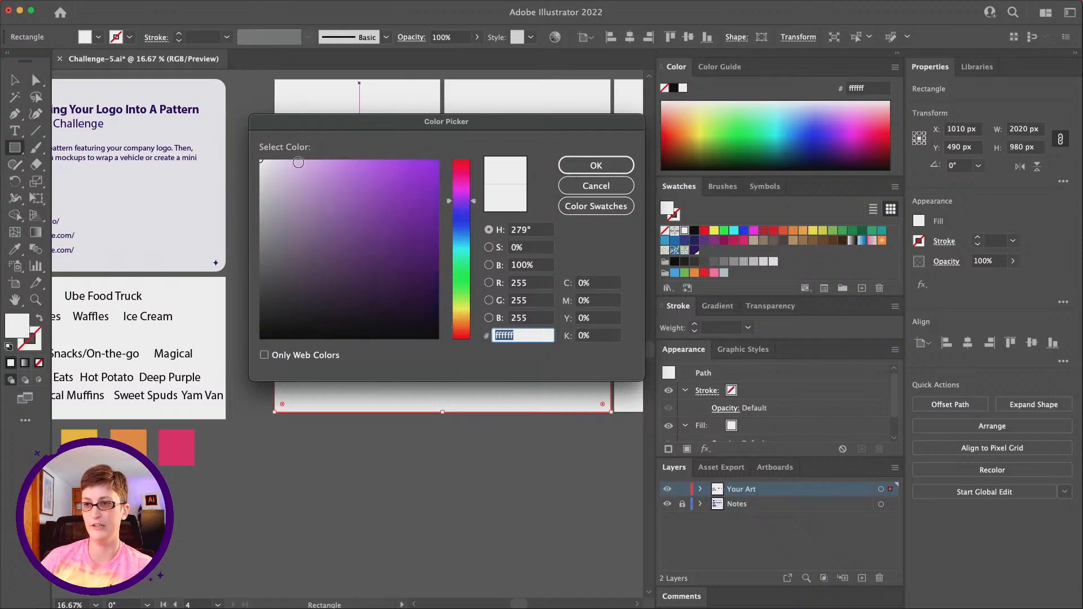
left_click_drag(290, 163, 272, 158)
left_click(596, 165)
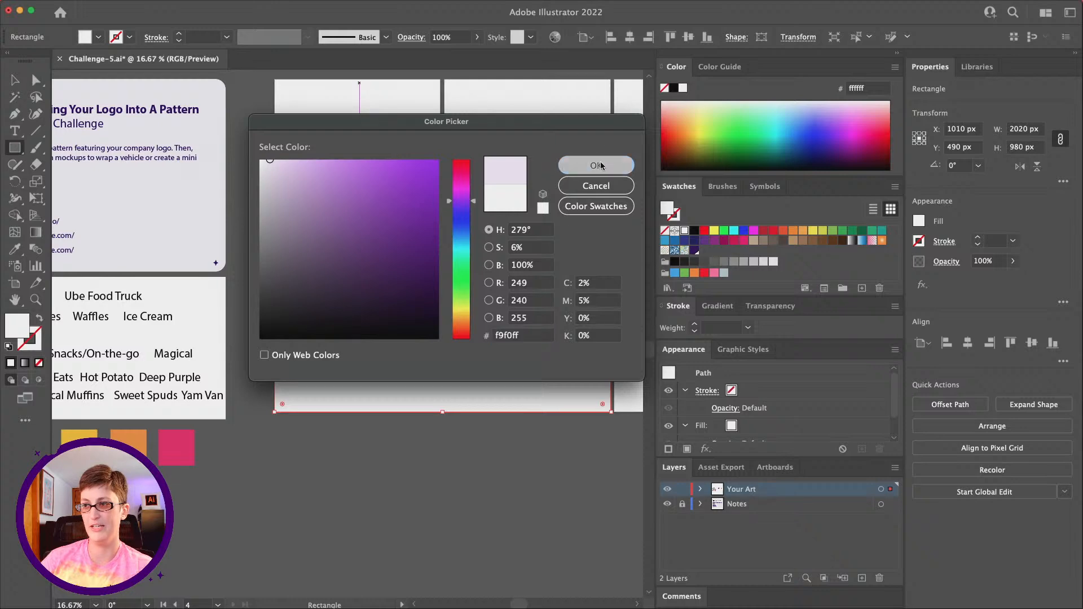
left_click(14, 80)
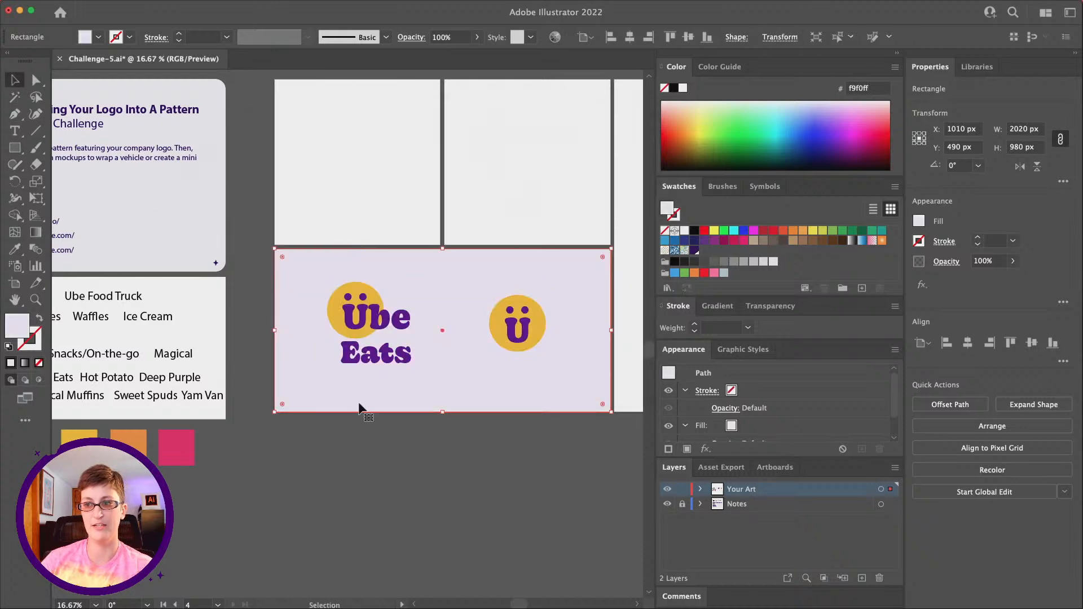
left_click(434, 515)
scroll(435, 514, "left", 5)
scroll(434, 514, "up", 1)
scroll(434, 514, "right", 5)
scroll(434, 515, "up", 1)
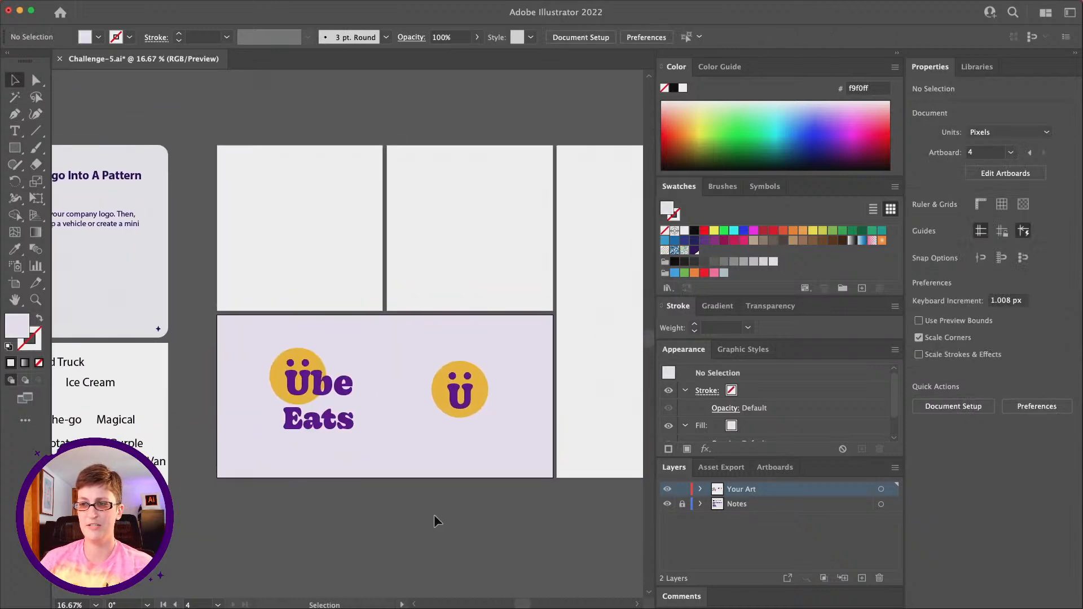
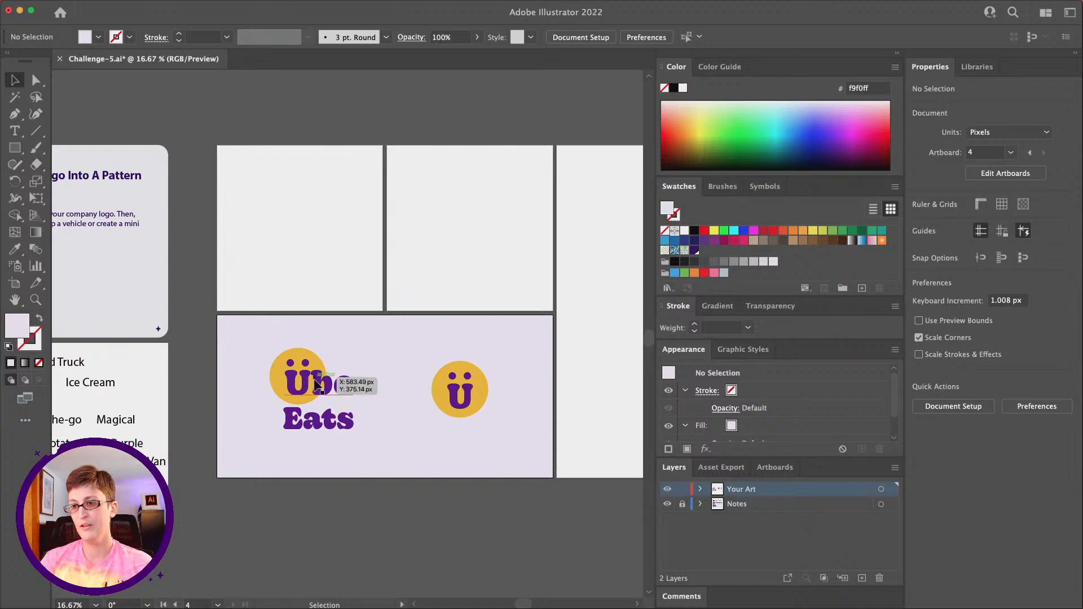
Copy the grouped Übe Eats logo and place one duplicate on each of the two empty square artboards.
left_click(304, 382)
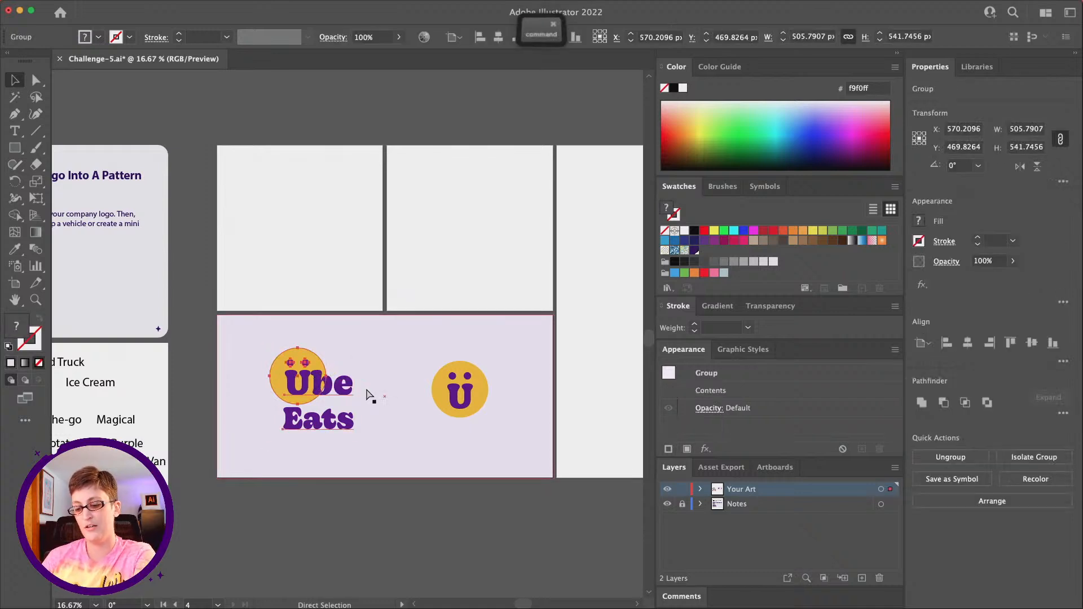
key("super+c")
key("super+v")
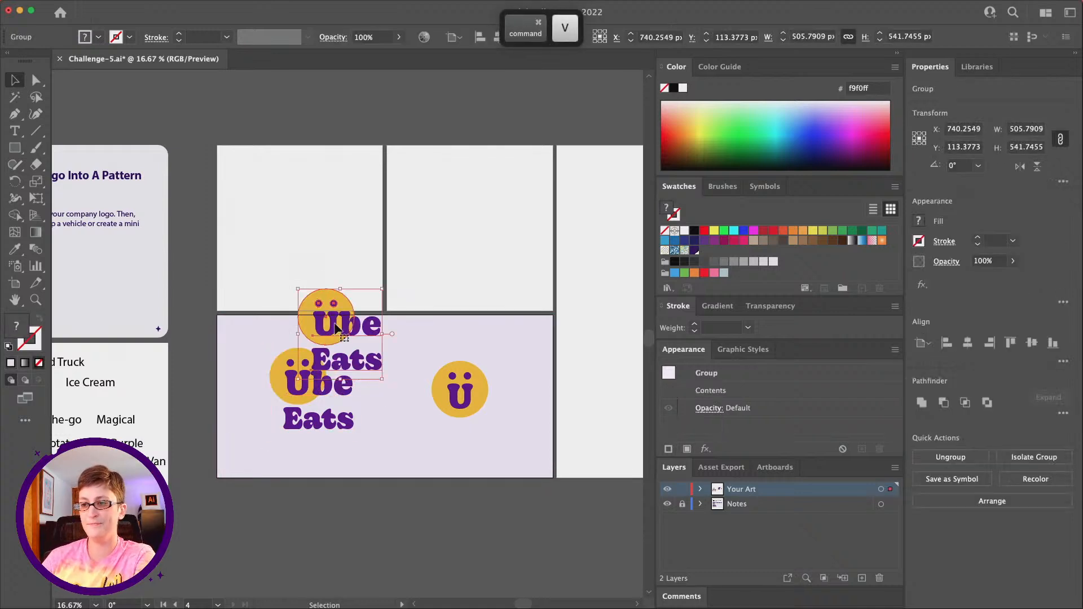
left_click_drag(343, 331, 310, 224)
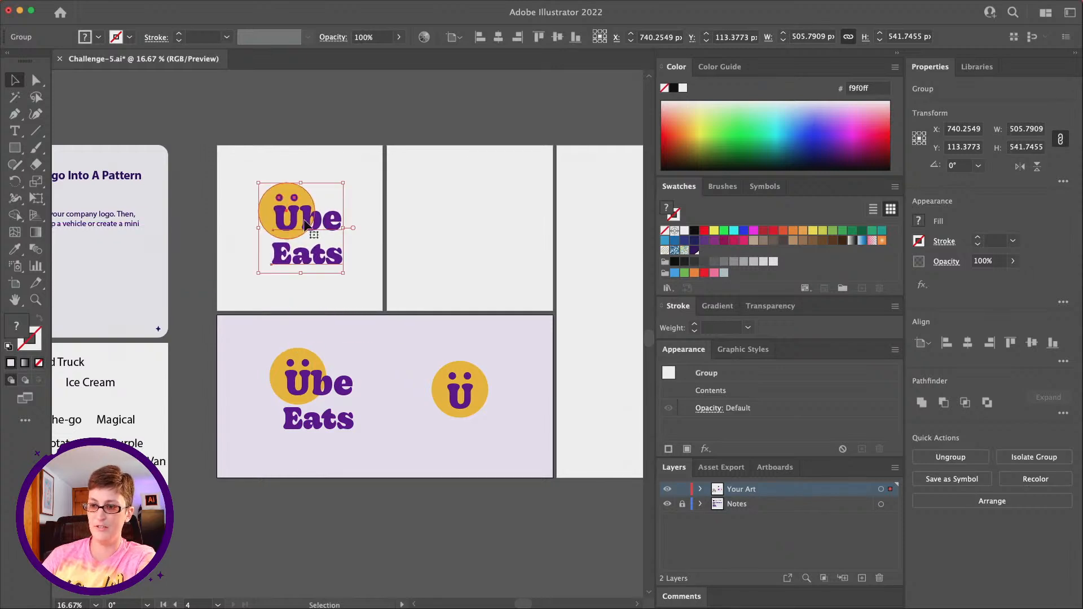
key("super")
key("super+v")
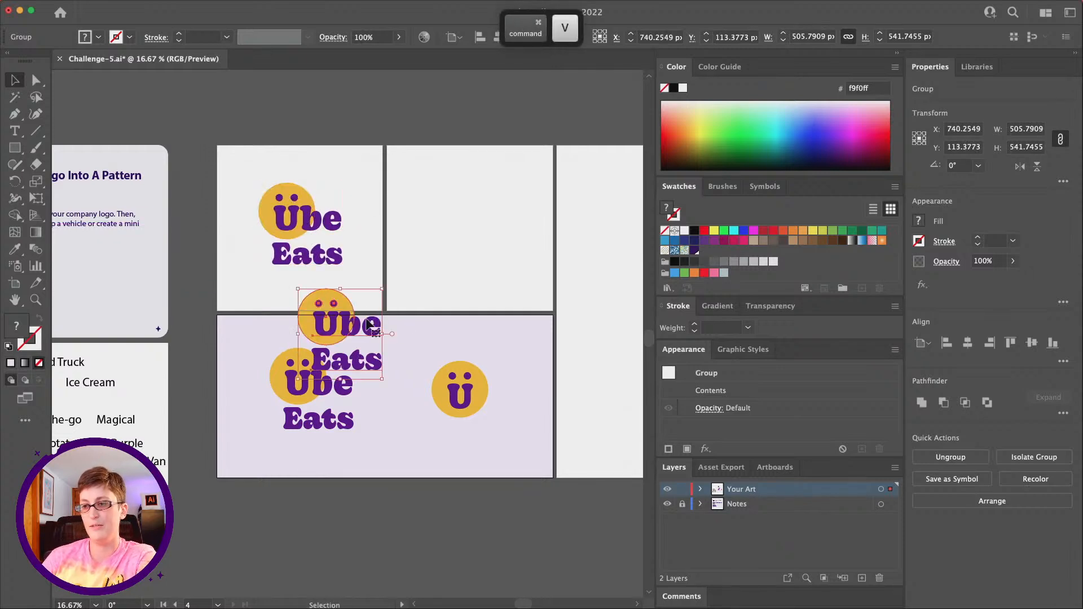
left_click_drag(335, 310, 462, 207)
left_click(358, 181)
scroll(317, 282, "down", 2)
scroll(317, 282, "left", 1)
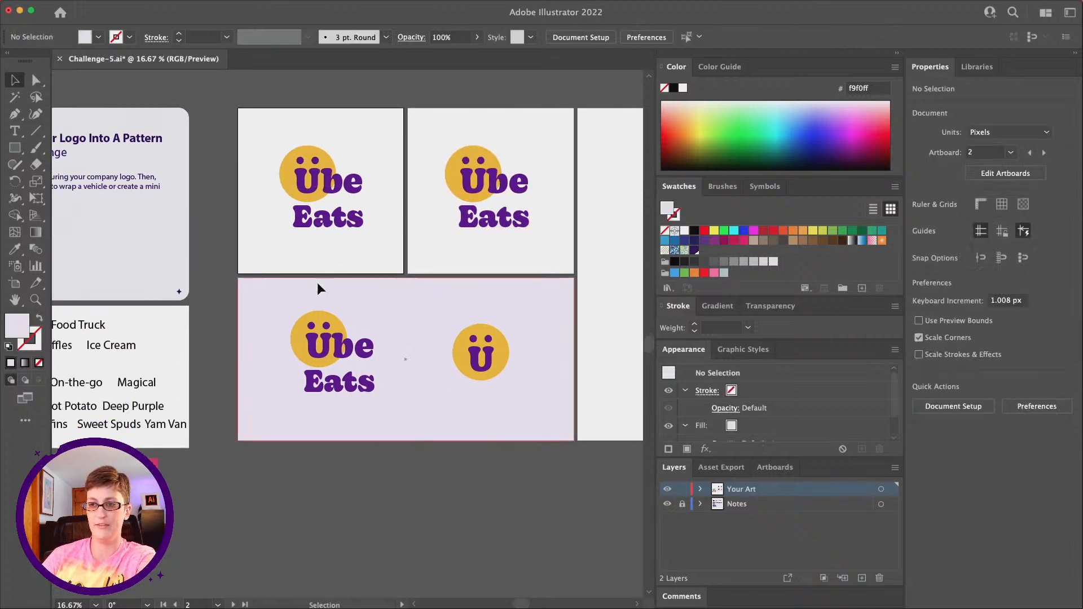
Draw a lavender rectangle over each of the two square artboards, the second one 1000 × 1000 px.
left_click(15, 148)
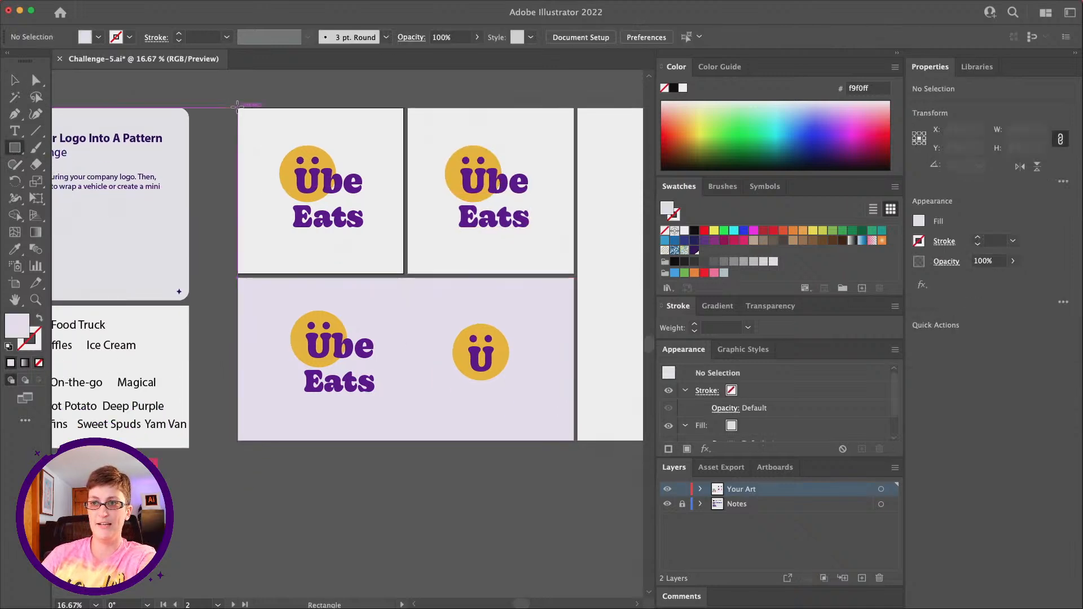
left_click_drag(238, 106, 404, 273)
left_click_drag(409, 106, 574, 273)
key("v")
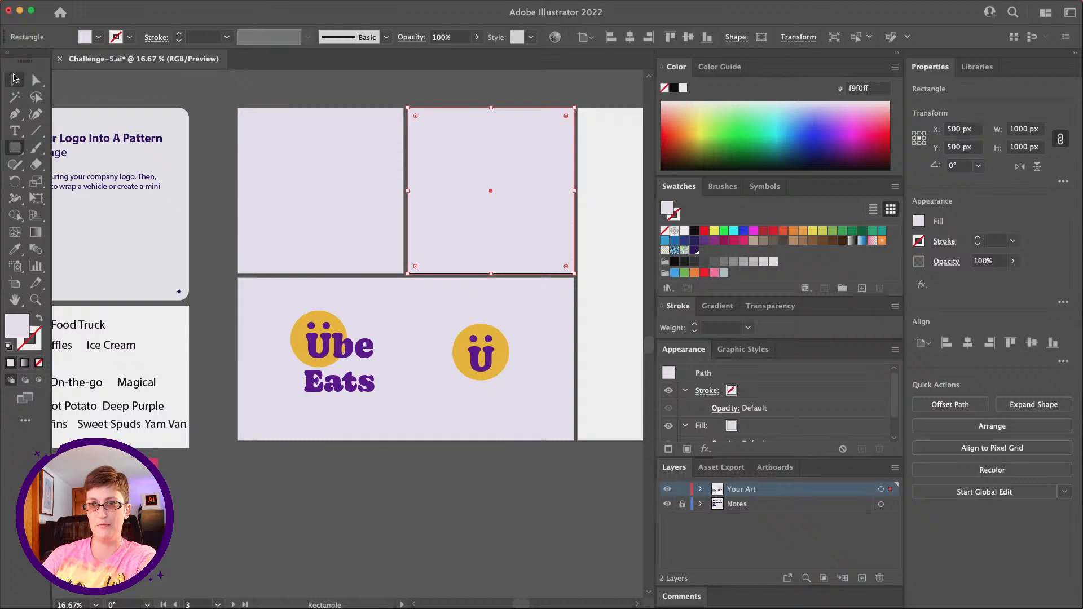
Fill the rectangle on the first square artboard with the purple 6a009b sampled from the palette squares.
left_click(355, 265)
left_click_drag(404, 275, 404, 275)
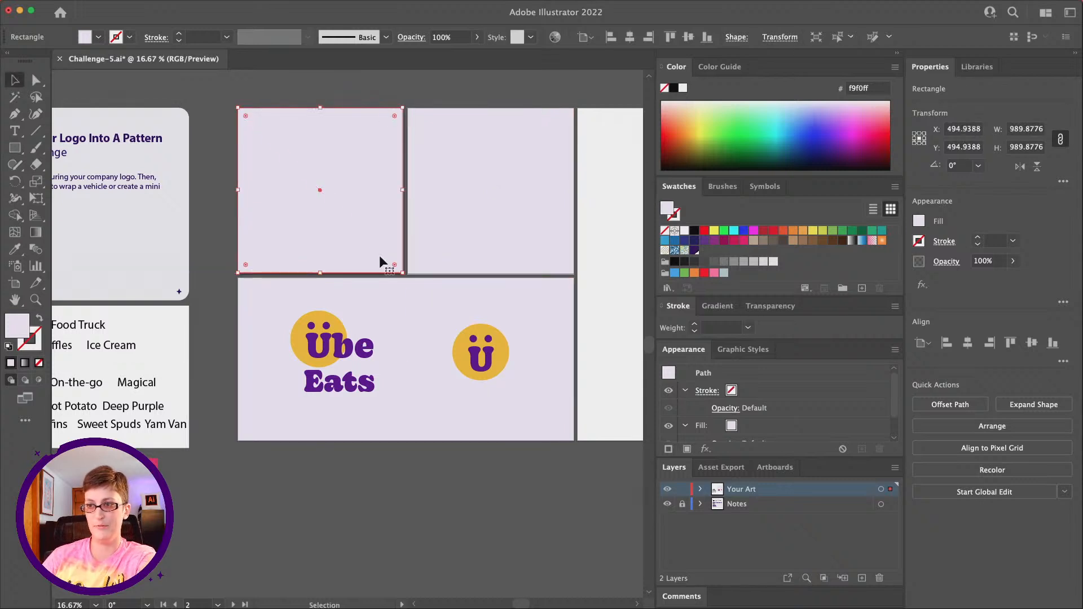
scroll(357, 212, "left", 5)
scroll(358, 212, "left", 3)
scroll(358, 212, "down", 2)
key("i")
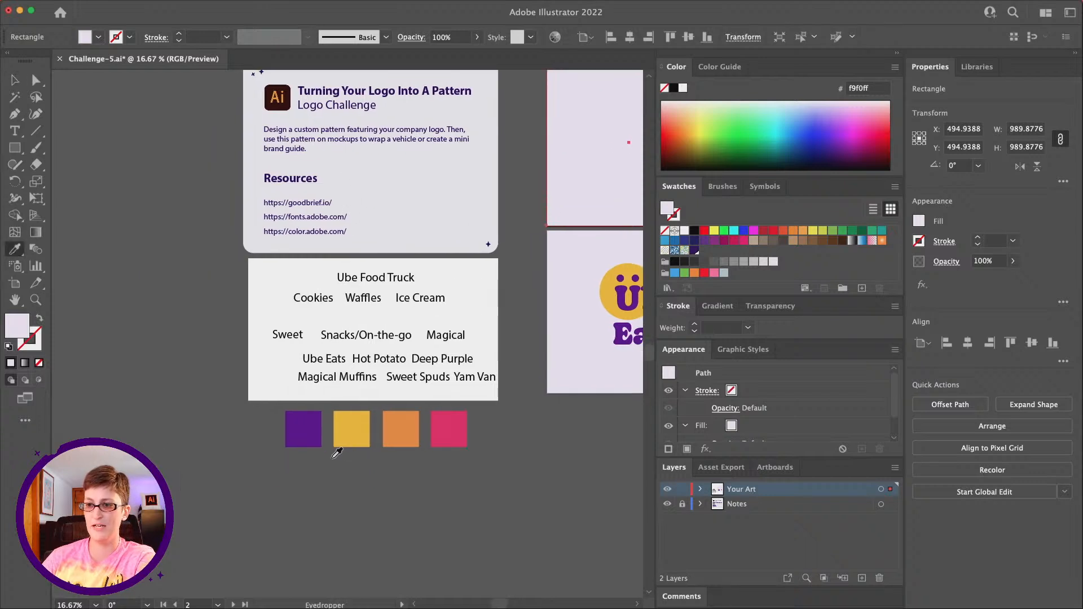
left_click(304, 437)
scroll(307, 433, "right", 5)
key("v")
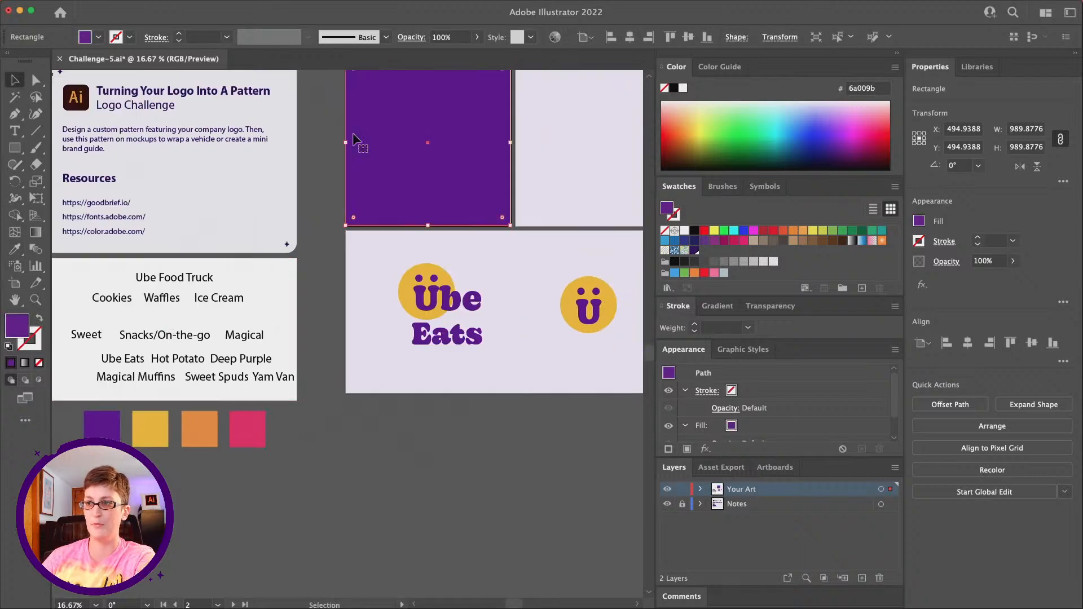
Fill the rectangle on the second square artboard with the yellow ffc200 sampled from the palette squares.
left_click(571, 165)
key("i")
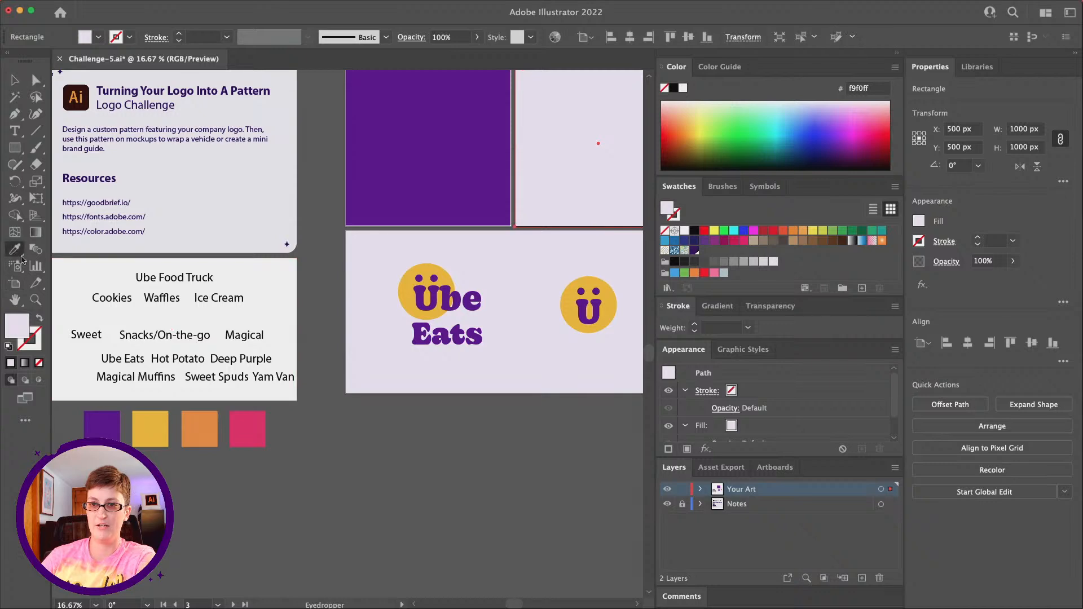
left_click(152, 414)
scroll(331, 283, "up", 3)
scroll(331, 282, "right", 3)
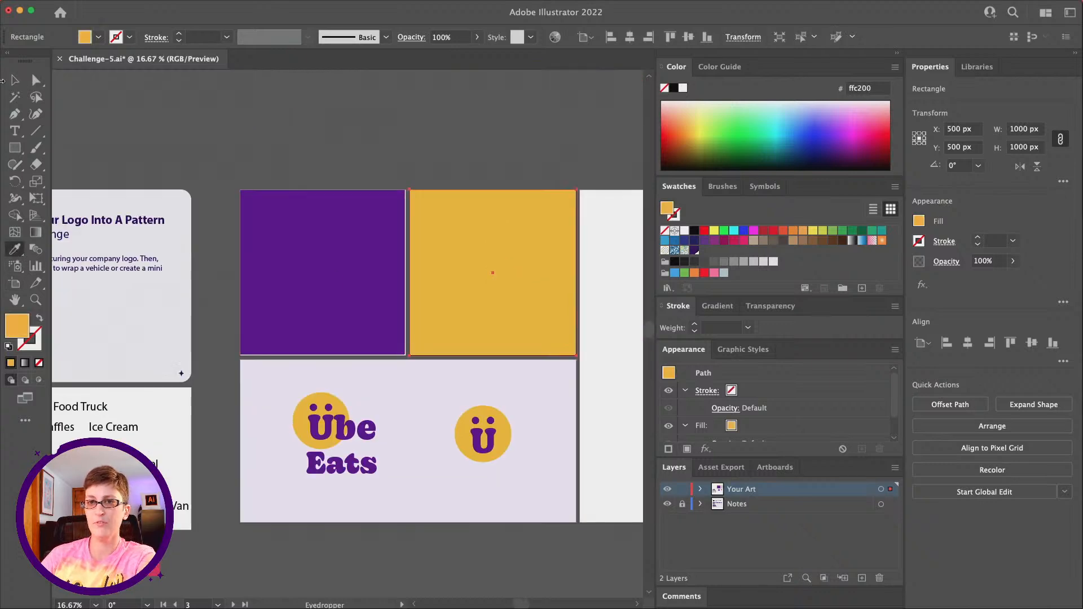
left_click(13, 85)
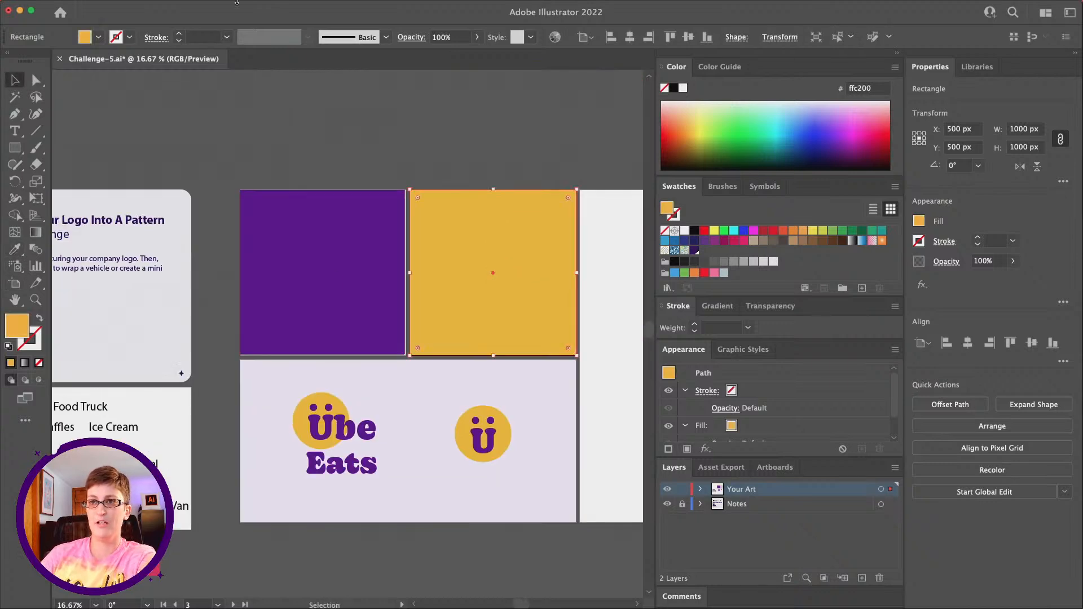
Send the purple and yellow rectangles together to the back, behind the logo copies.
left_click(314, 155)
left_click(304, 217)
left_click(421, 203, "shift")
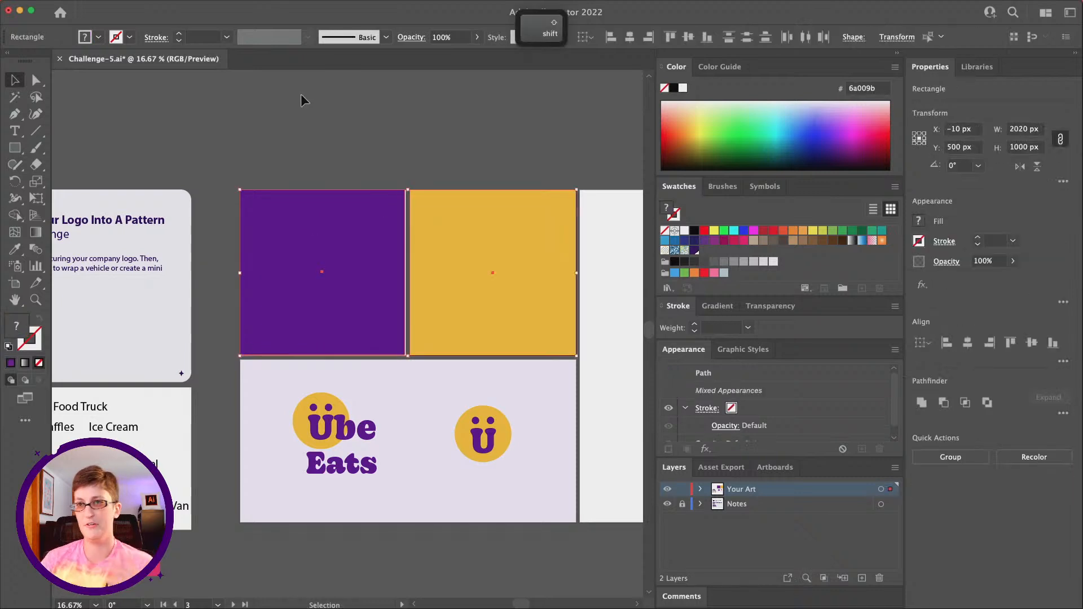
left_click(137, 7)
mouse_move(141, 35)
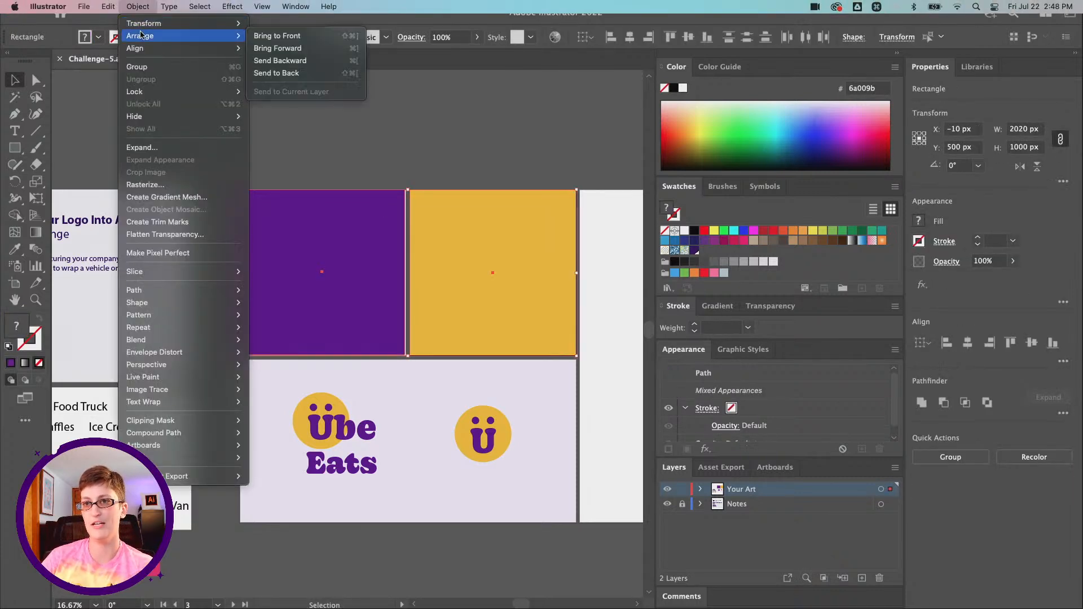
left_click(331, 72)
left_click(397, 121)
scroll(398, 120, "down", 2)
scroll(397, 120, "right", 2)
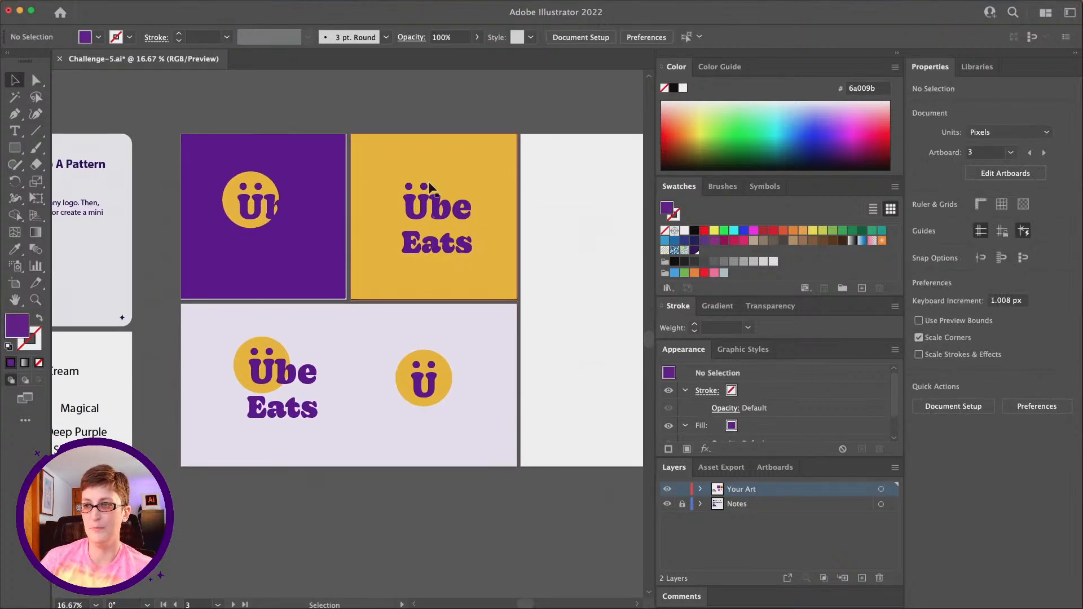
Try to recolour the logo group on the yellow square with the purple palette colour, and undo it.
left_click(392, 197)
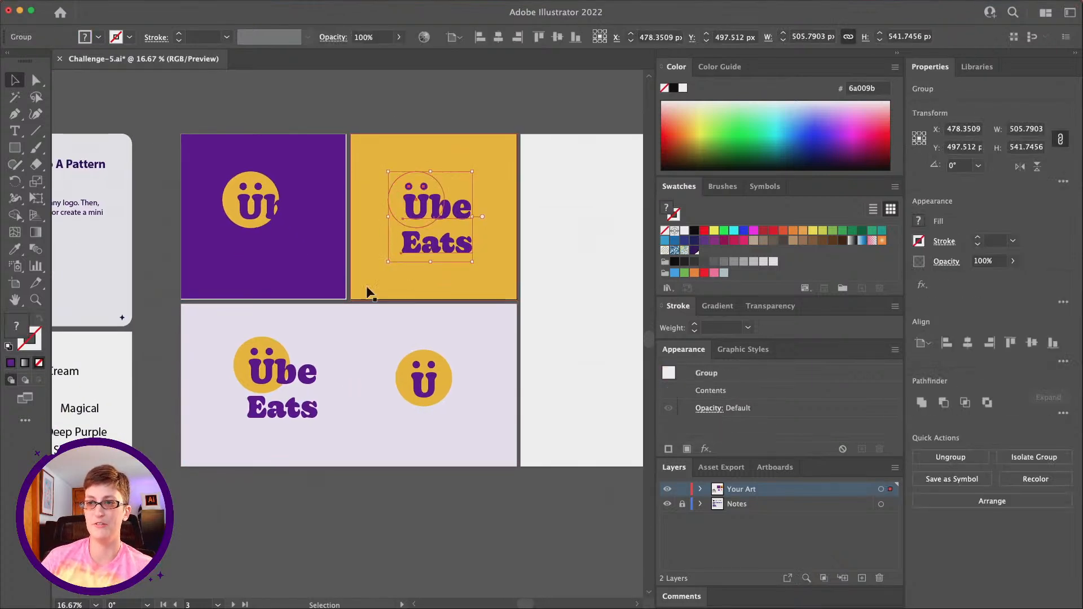
left_click(252, 205)
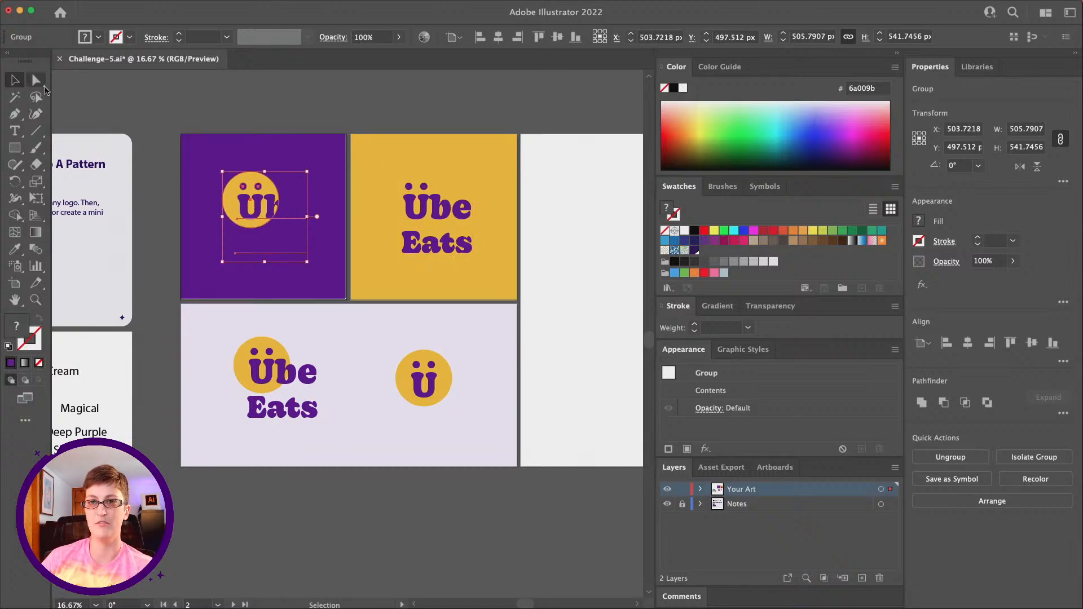
left_click(266, 105)
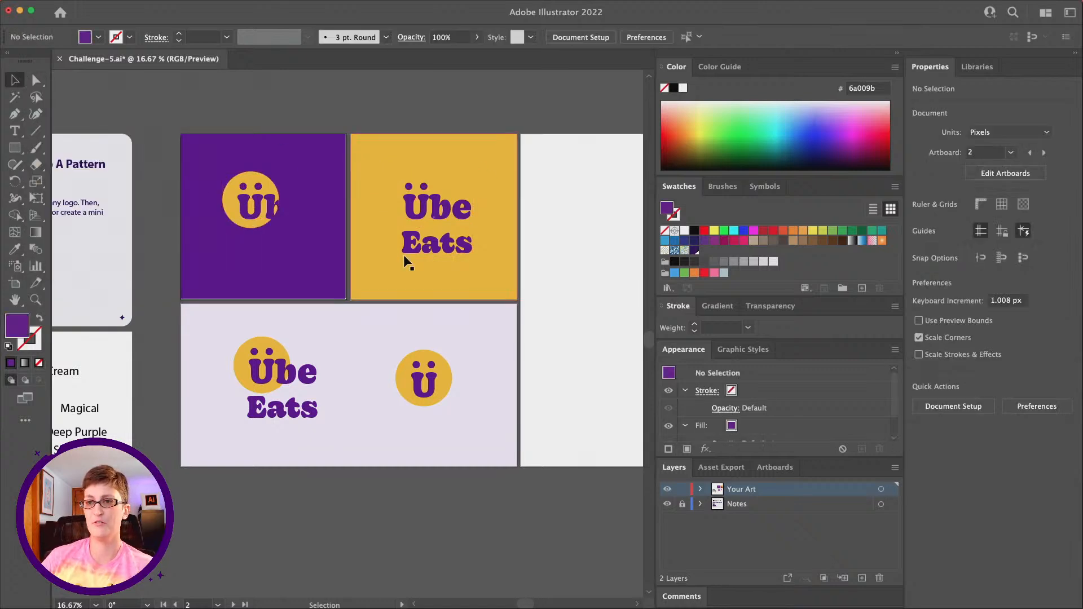
left_click(418, 221)
scroll(388, 212, "left", 8)
scroll(388, 212, "down", 4)
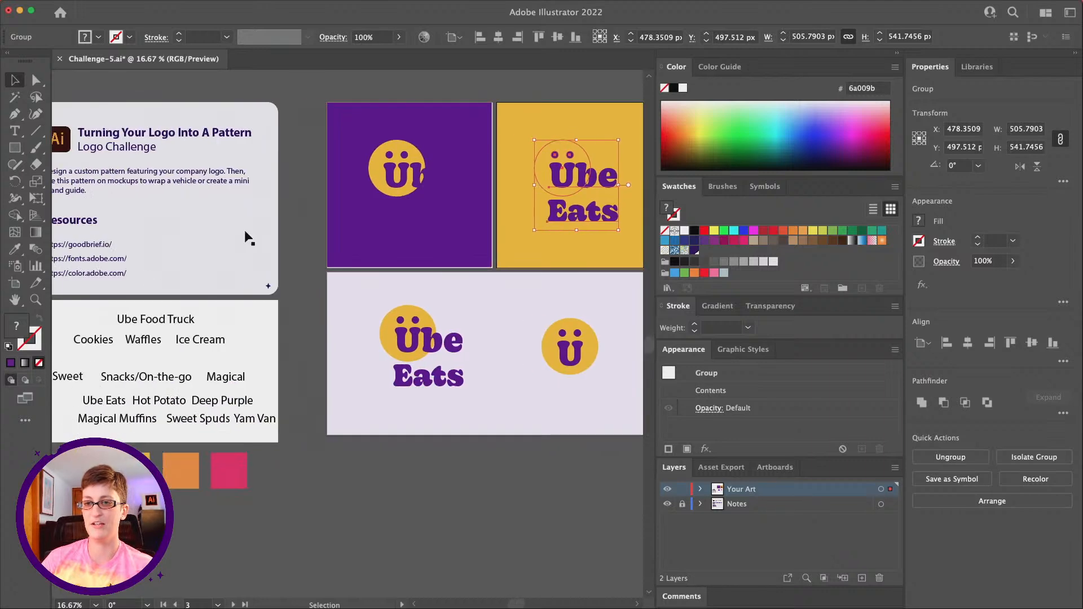
left_click(15, 248)
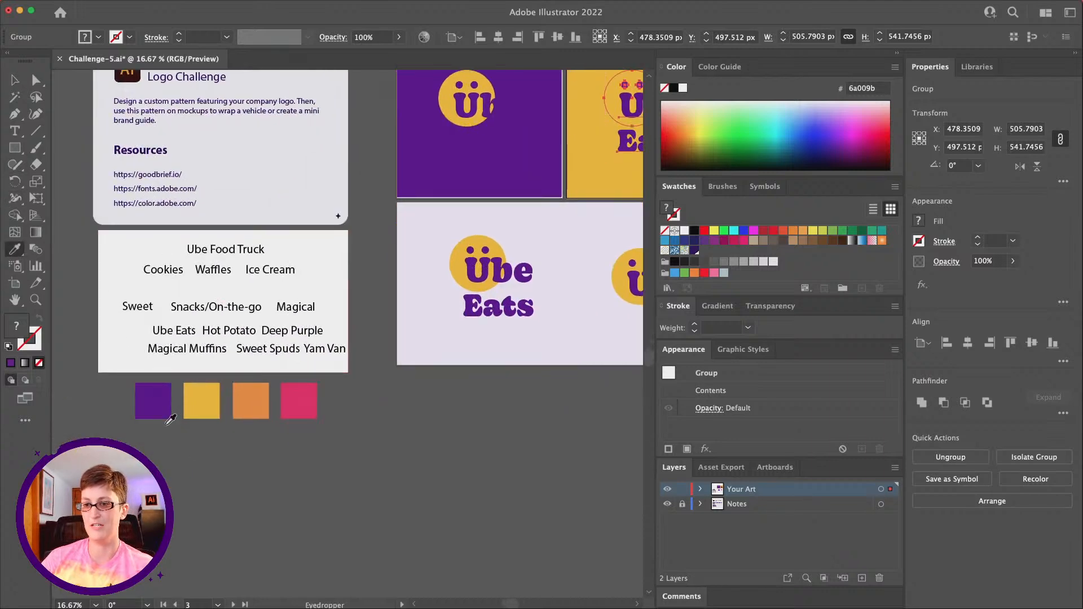
left_click(159, 401)
scroll(431, 366, "right", 6)
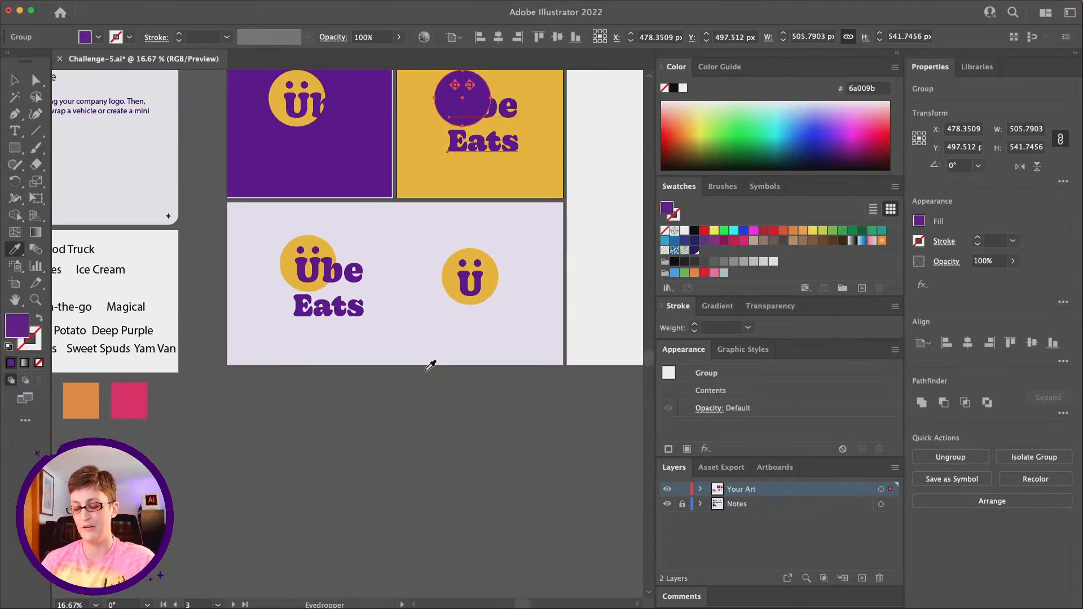
key("super+z")
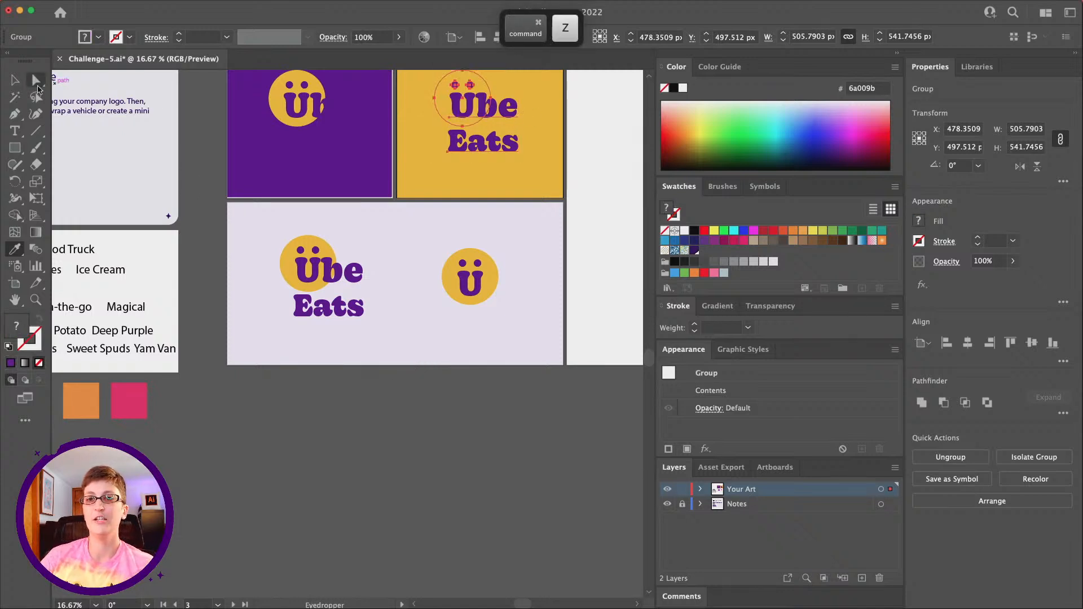
Select only the circle in the logo on the yellow square and fill it with the palette pink ff0074.
key("a")
left_click(407, 428)
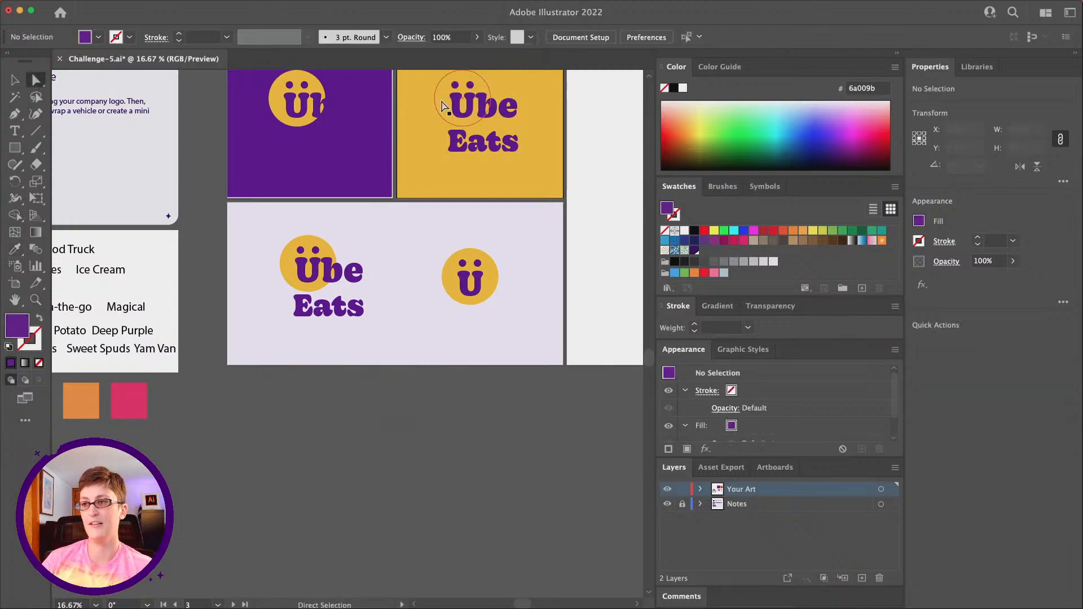
left_click(442, 106)
scroll(315, 331, "left", 4)
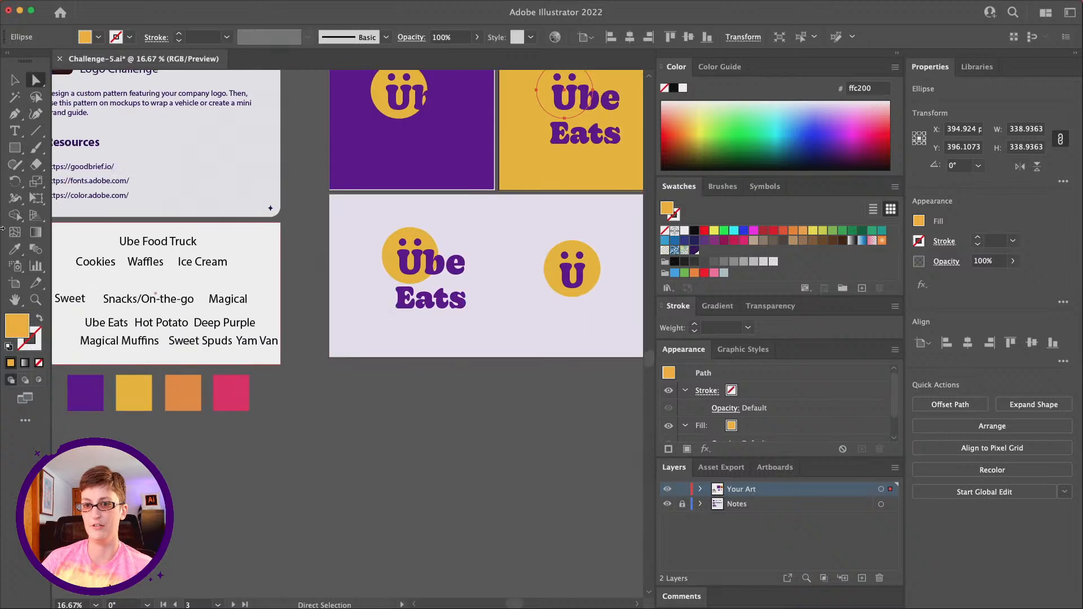
key("i")
left_click(242, 406)
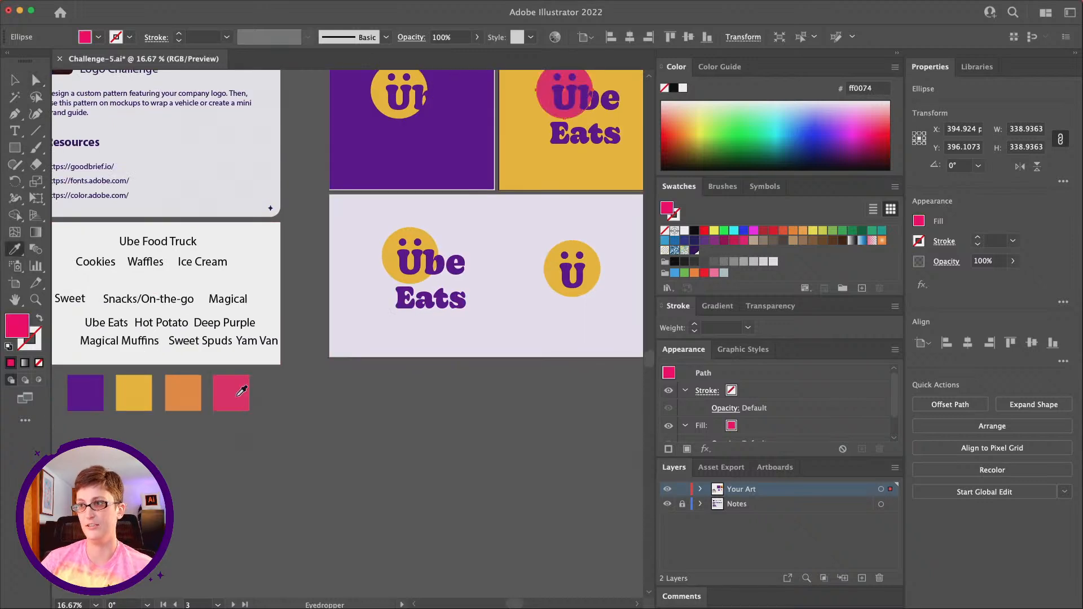
Recolour the logo's circle on the yellow square with the palette orange ff9136, and deselect it.
left_click(184, 393)
scroll(386, 369, "up", 2)
scroll(386, 369, "right", 1)
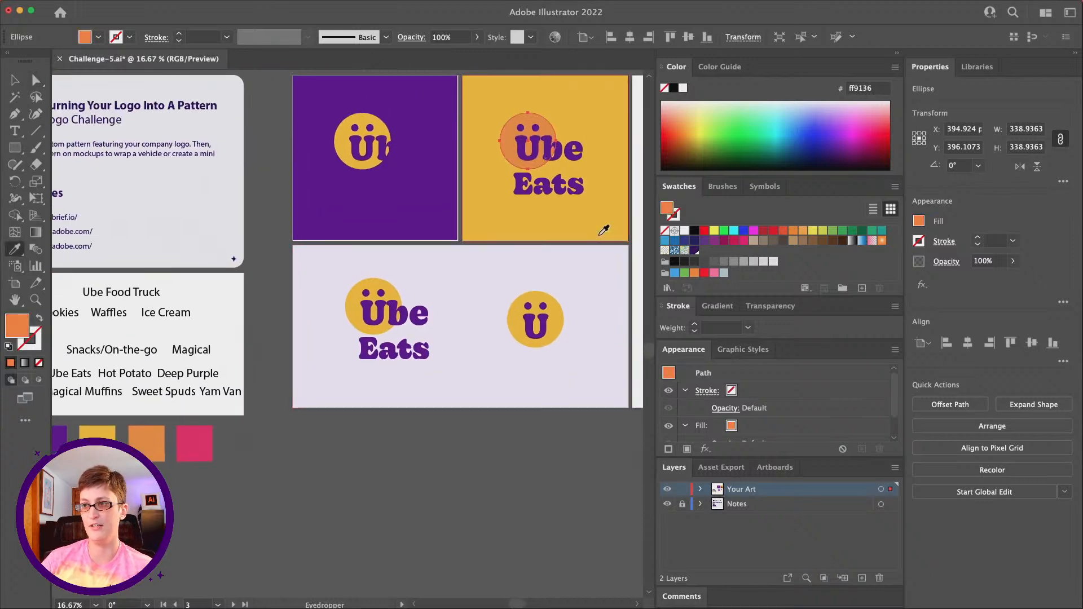
left_click(34, 80)
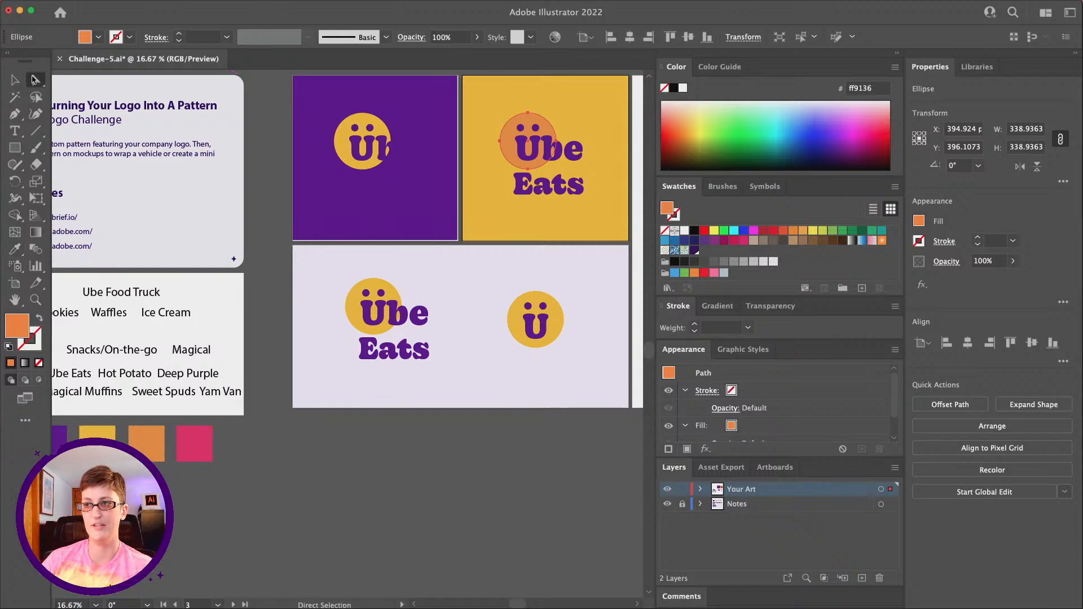
left_click(522, 470)
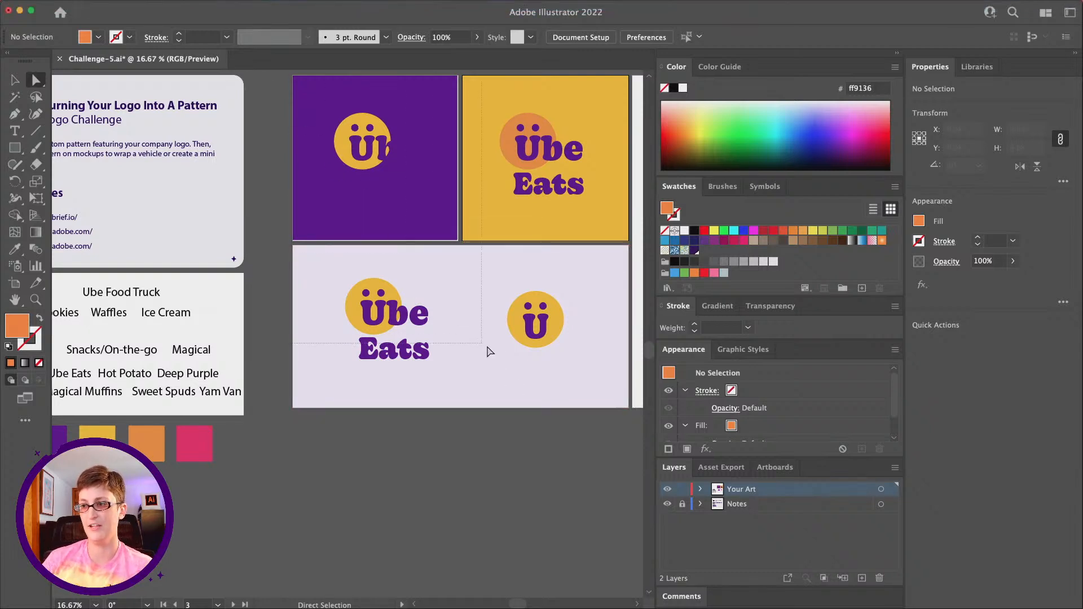
Convert all the unlocked artwork to grayscale to check the logos' contrast, and undo the conversion.
key("super+a")
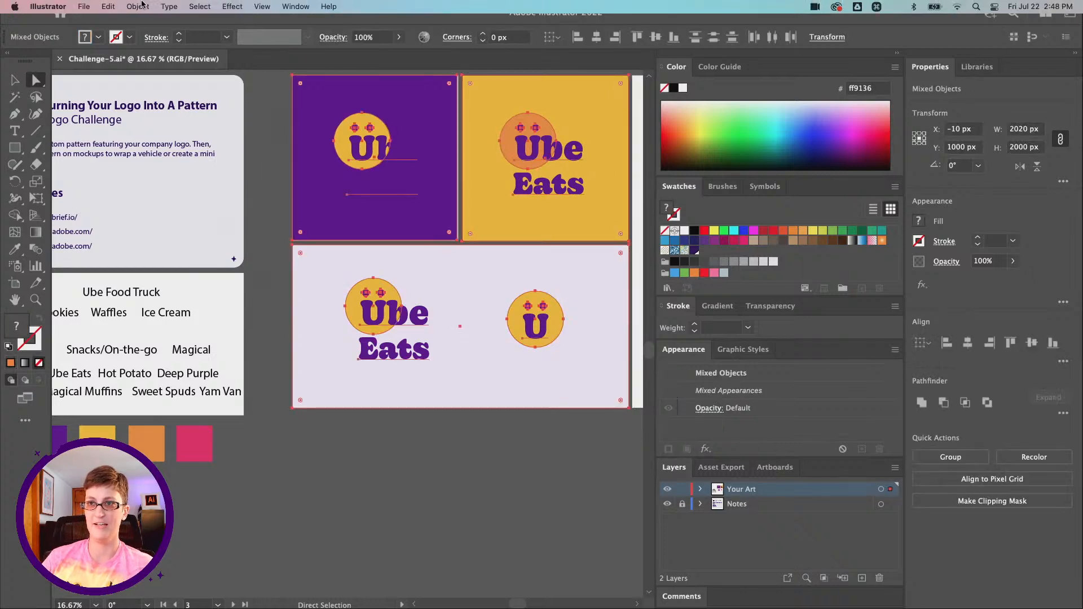
left_click(139, 6)
mouse_move(109, 7)
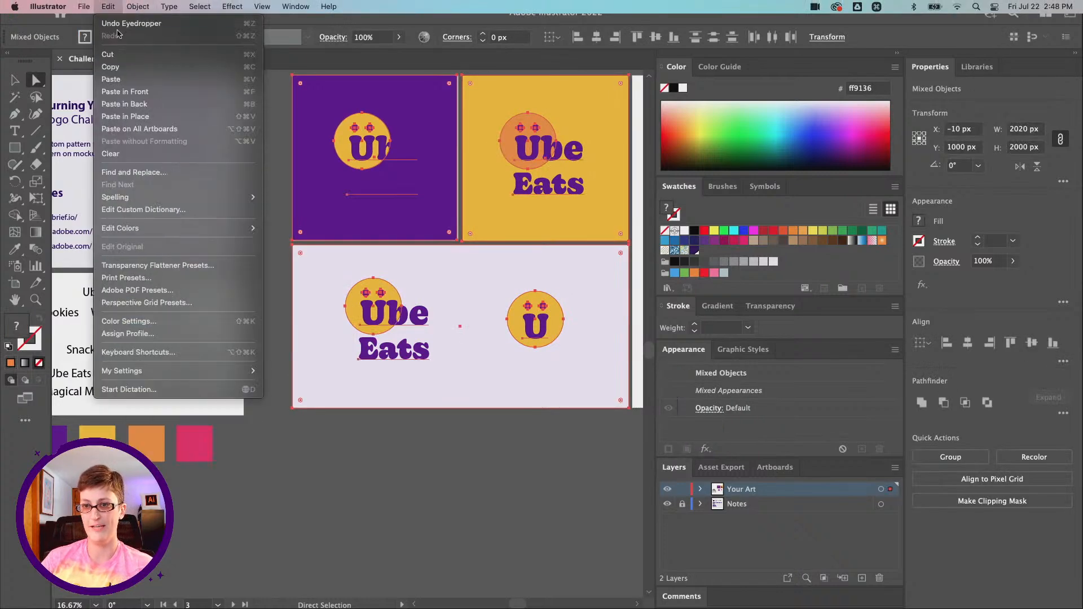
mouse_move(170, 229)
left_click(308, 321)
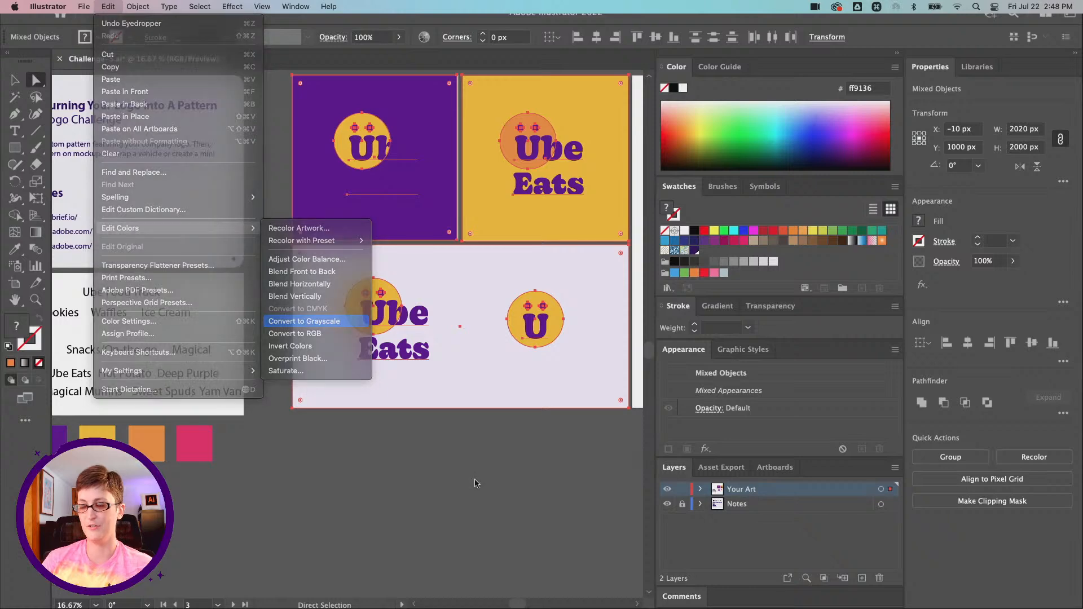
scroll(476, 485, "right", 3)
left_click(476, 485)
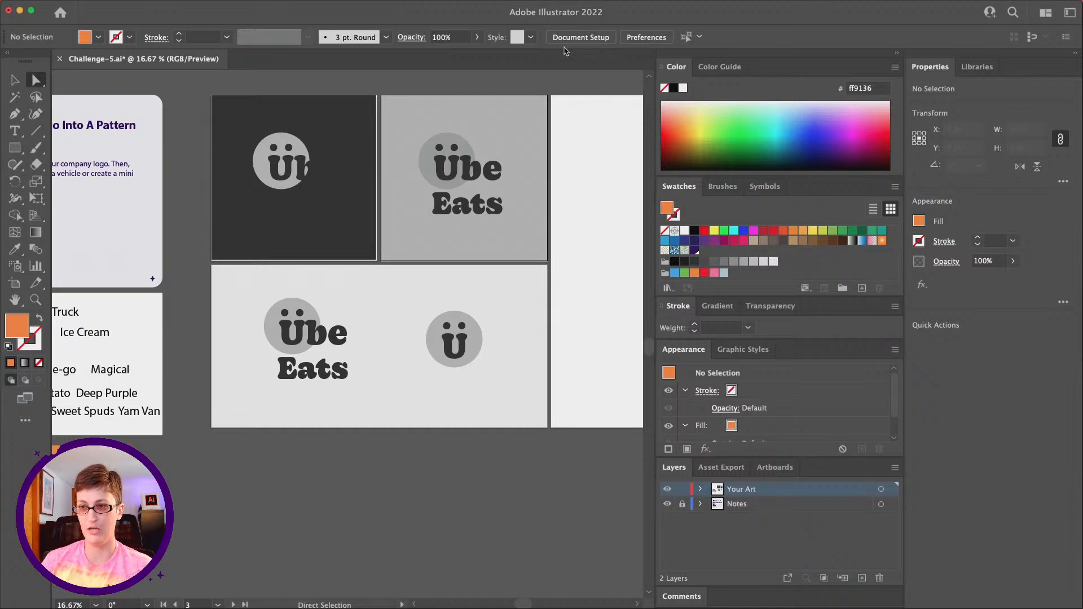
key("super+z")
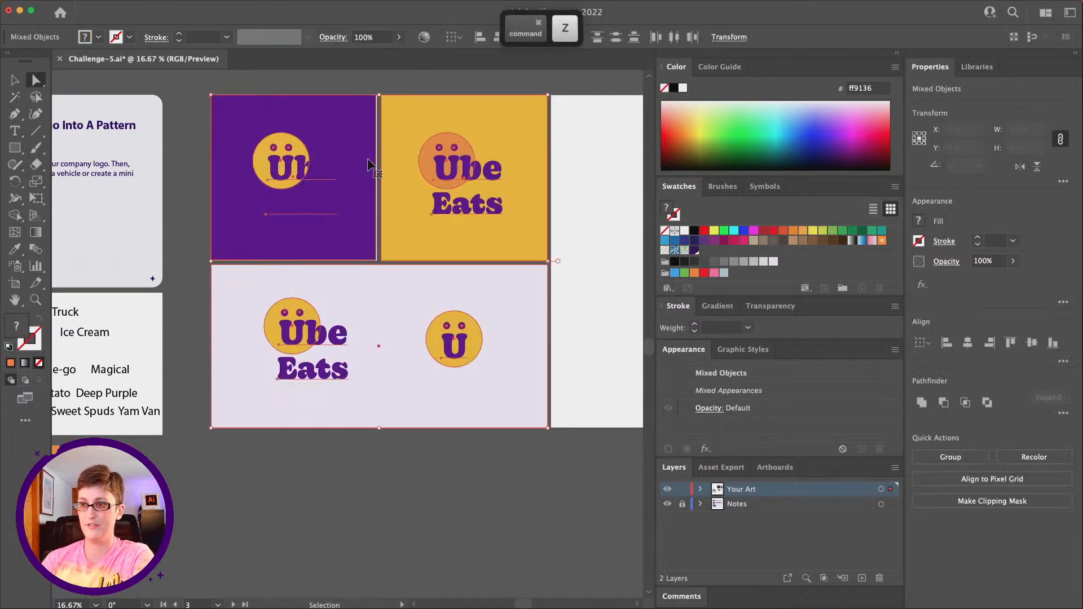
left_click(363, 490)
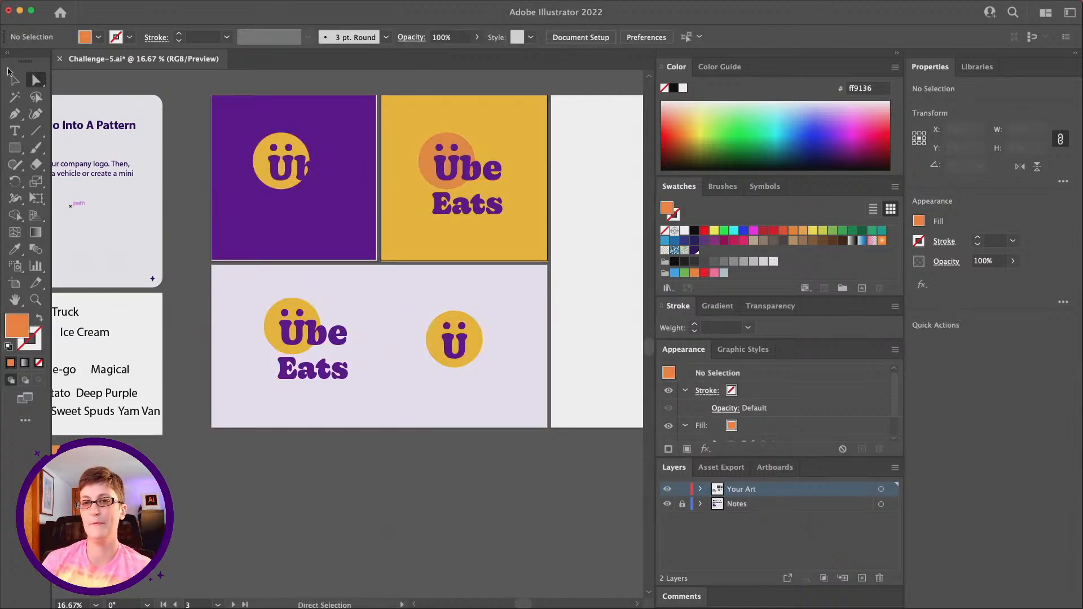
Isolate the logo group on the purple square and fill its lettering and dots, without the circle, with the palette yellow ffc200.
left_click(15, 80)
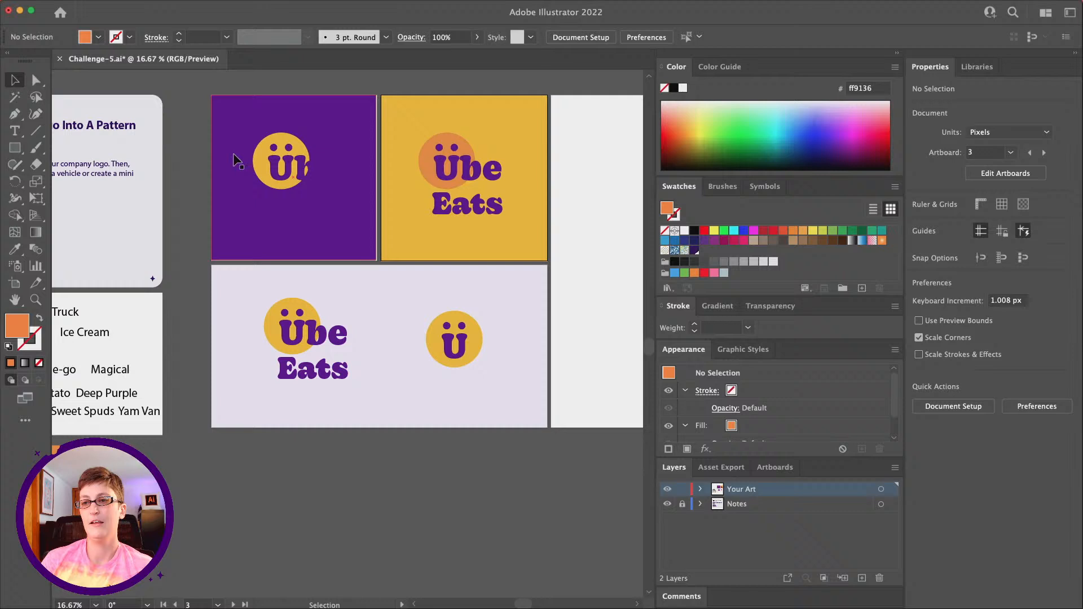
left_click(305, 176)
double_click(311, 175)
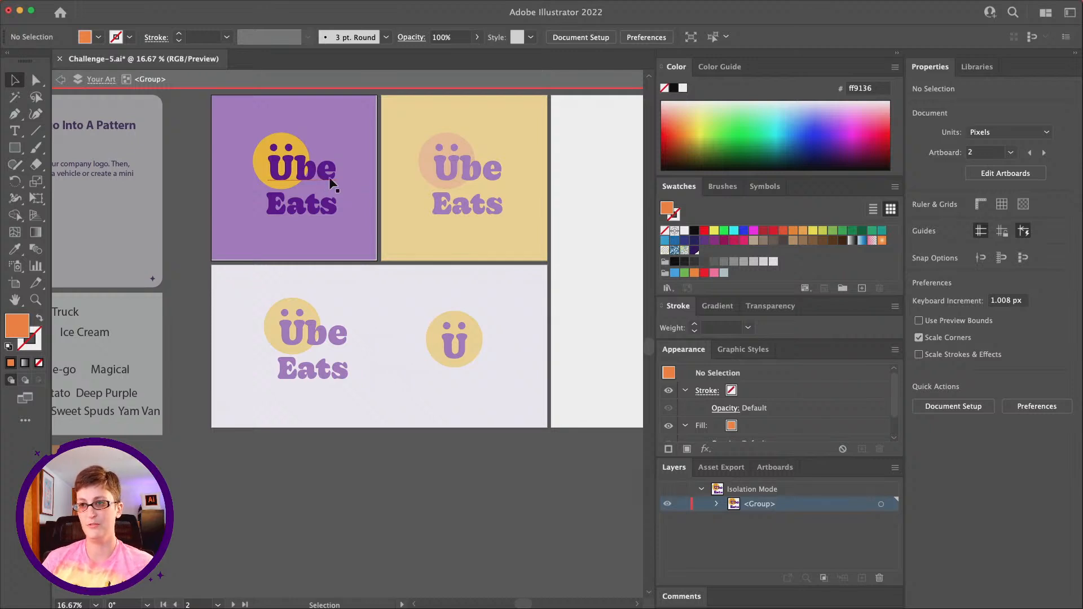
left_click(330, 183)
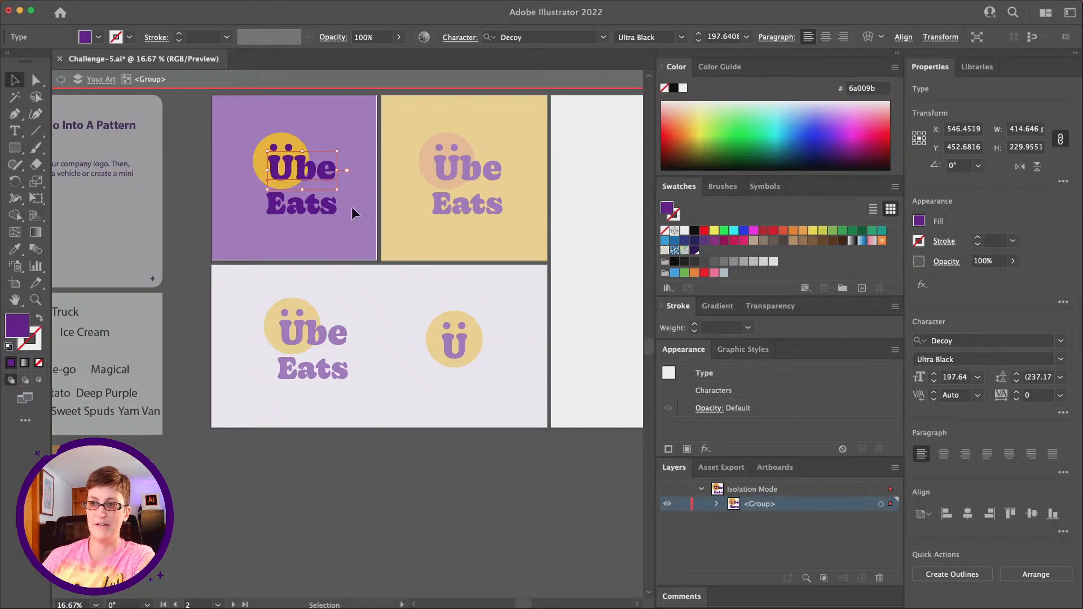
key("super+a")
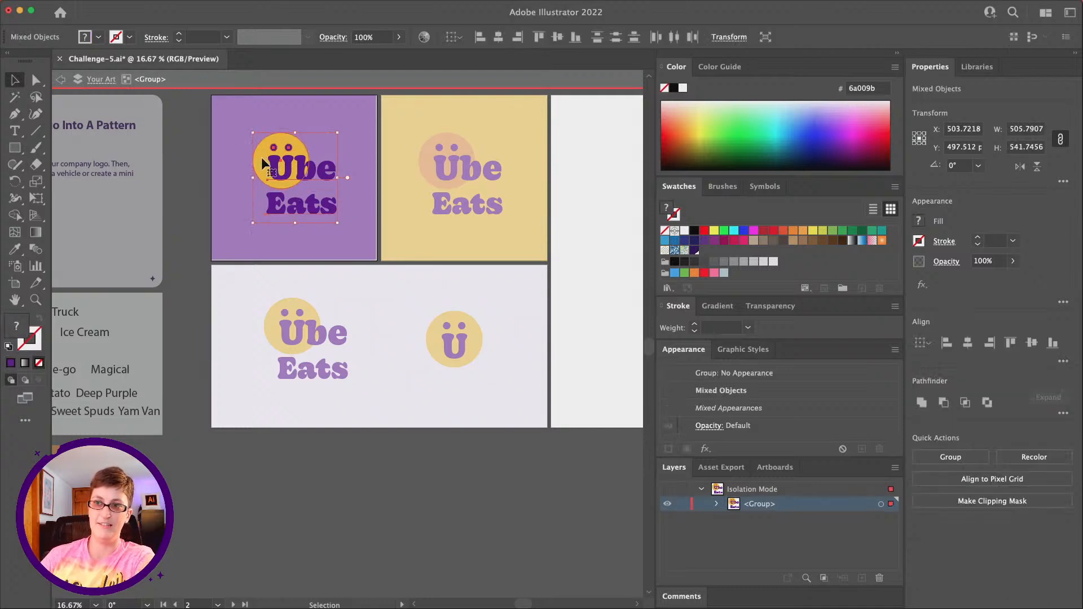
key("shift")
left_click(258, 157, "shift")
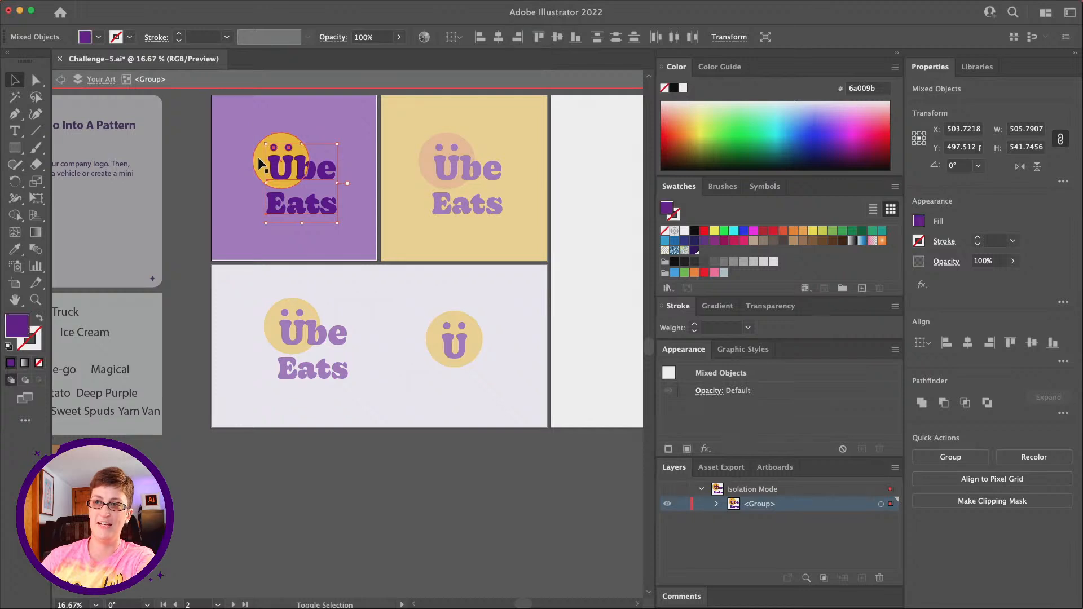
scroll(302, 215, "left", 10)
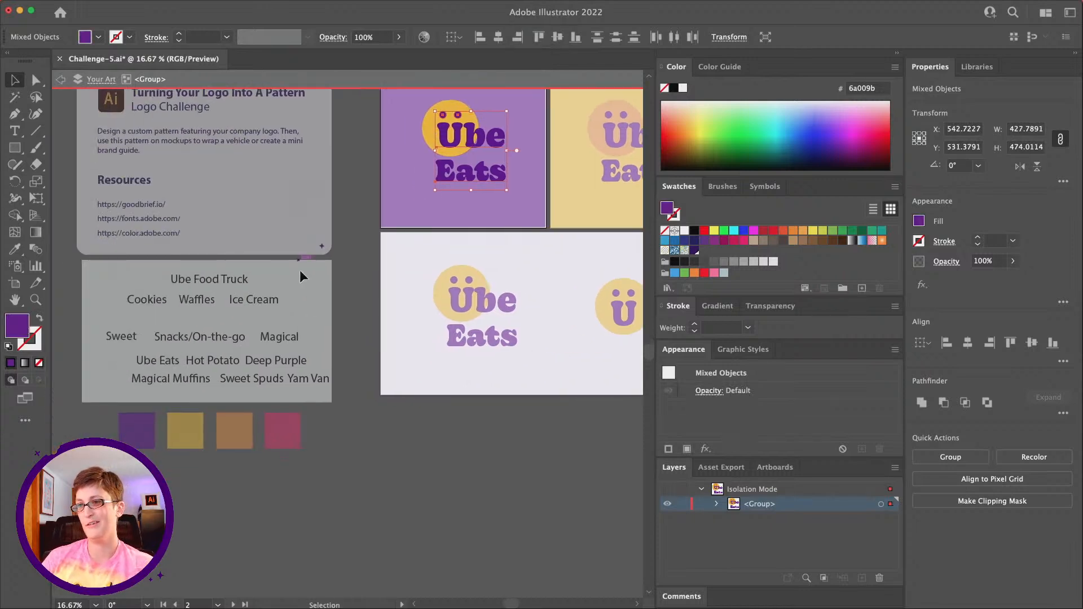
key("i")
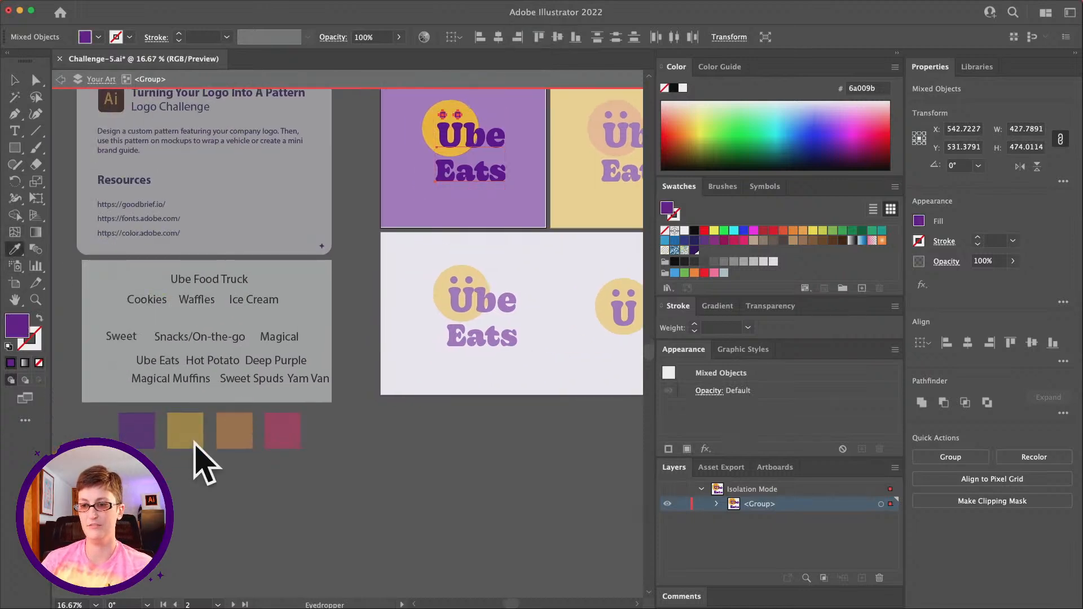
left_click(192, 419)
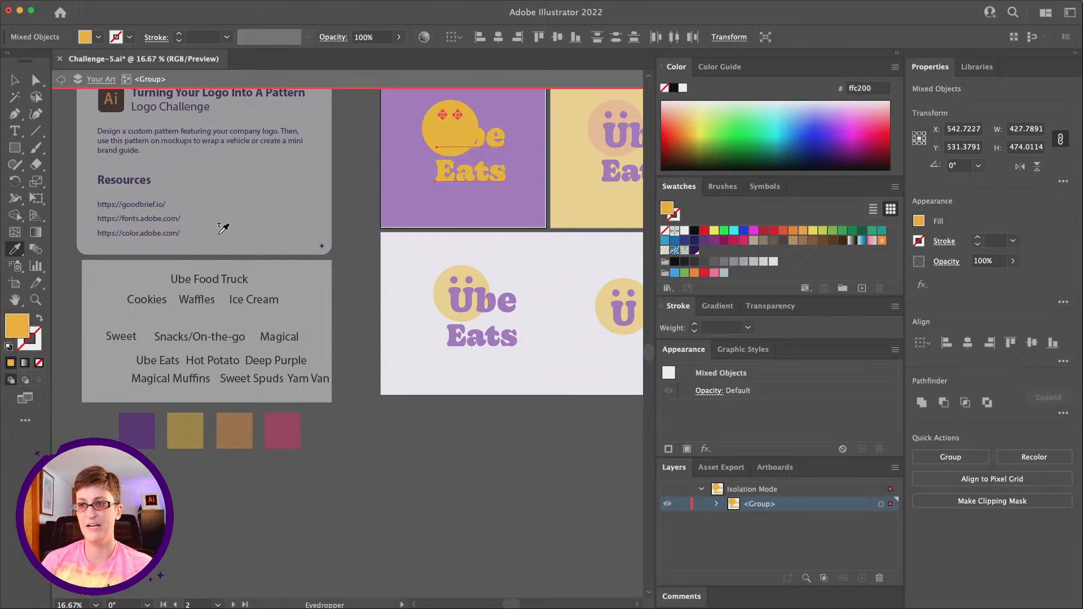
scroll(229, 226, "right", 5)
scroll(229, 226, "up", 2)
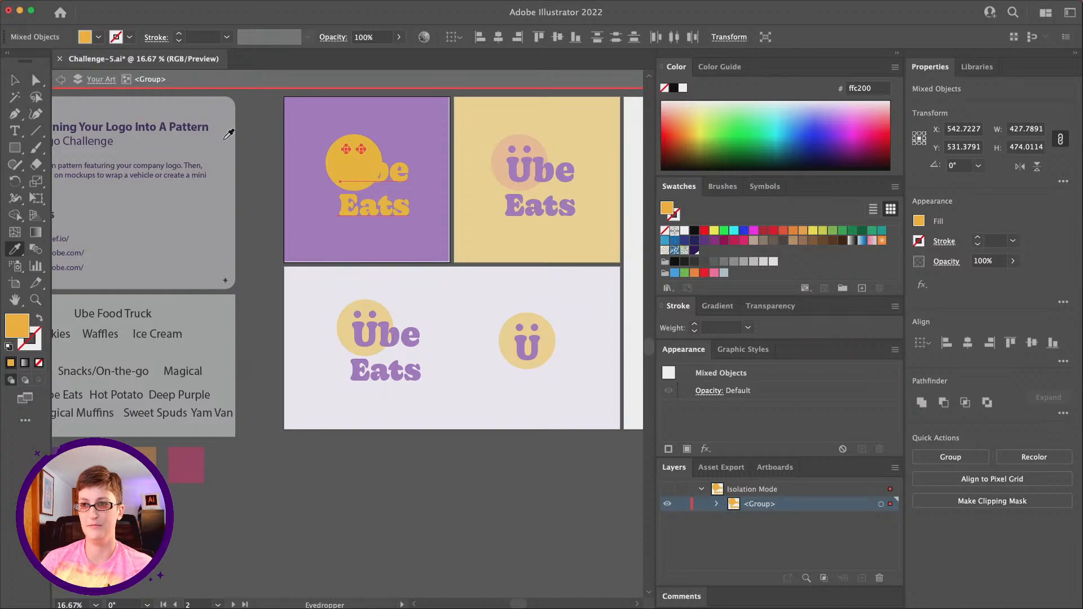
scroll(228, 135, "left", 5)
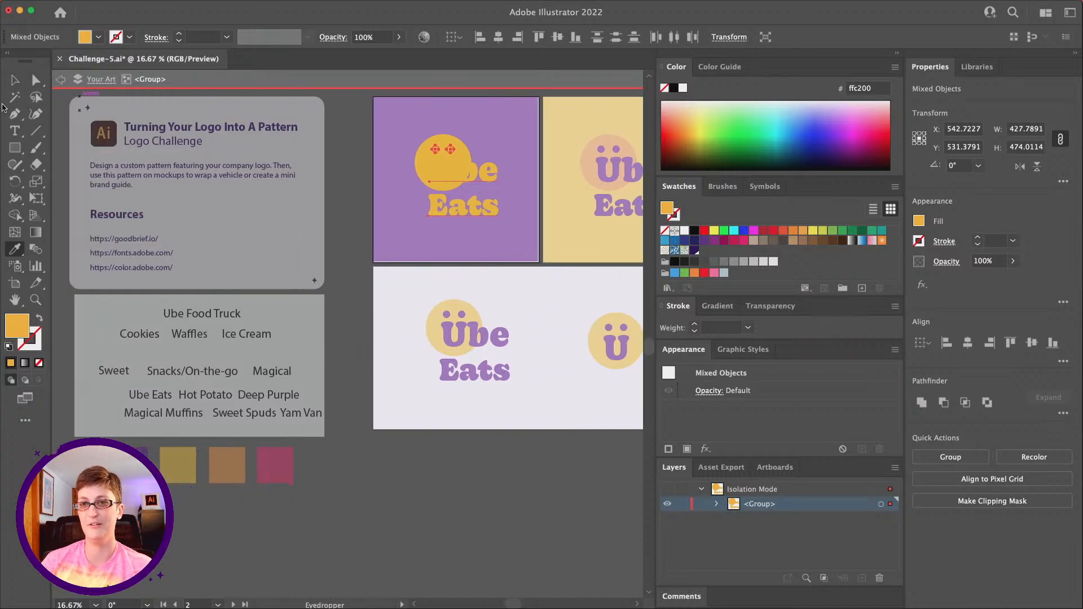
Fill the circle of the logo on the purple square with the palette pink ff0074, and exit group isolation.
left_click(35, 81)
key("v")
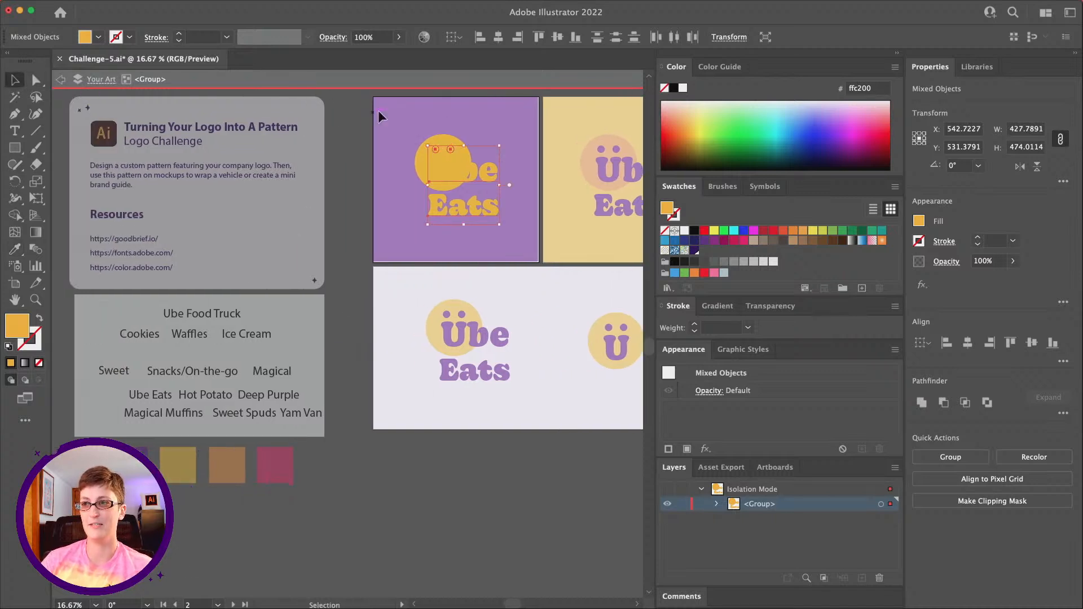
left_click(435, 148)
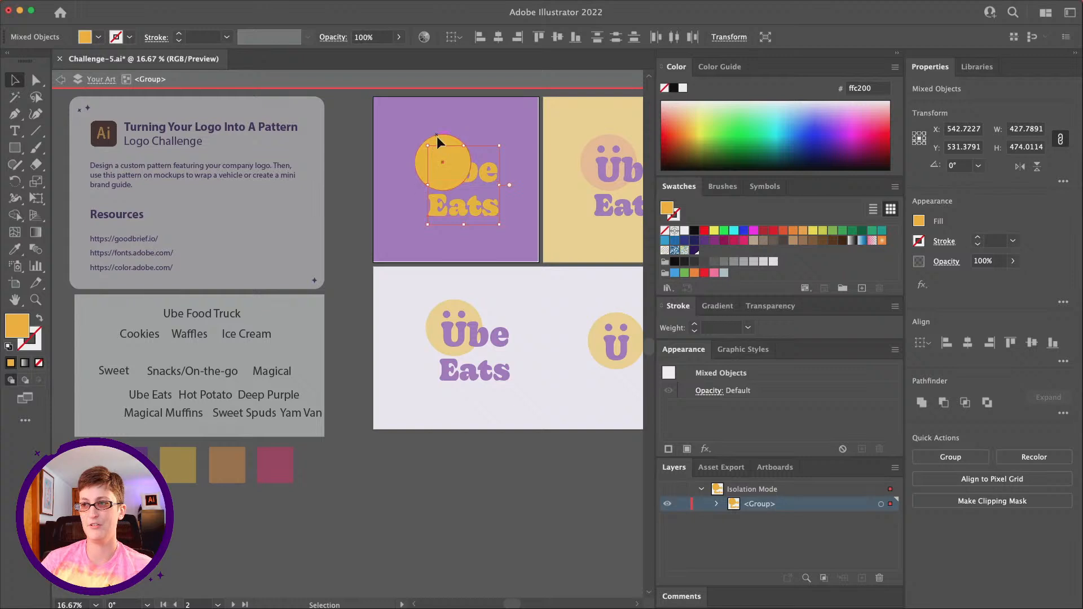
left_click(15, 250)
left_click(272, 454)
scroll(381, 265, "right", 3)
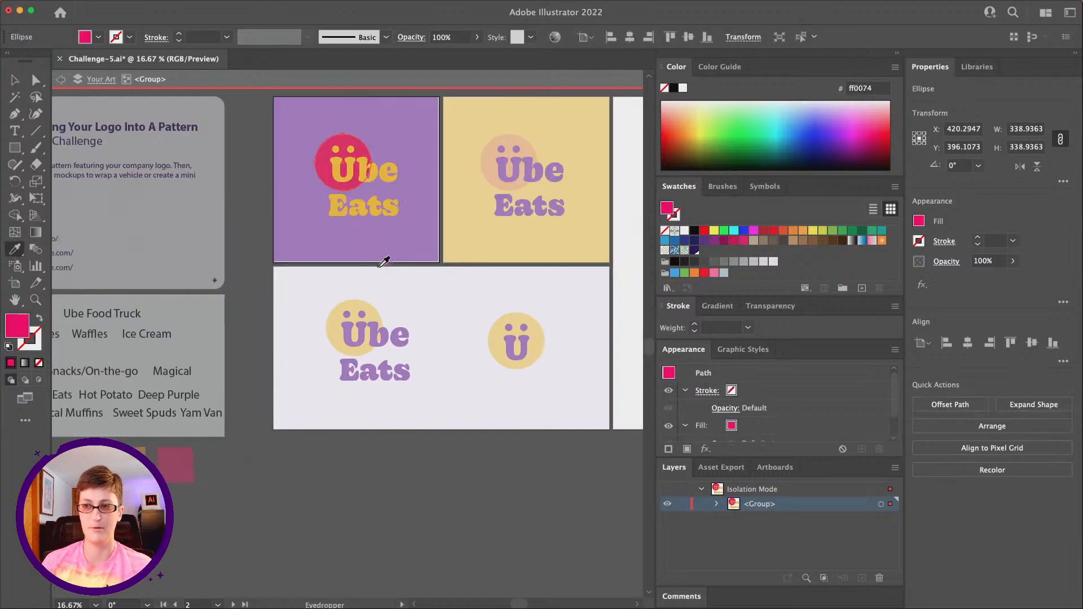
left_click(58, 81)
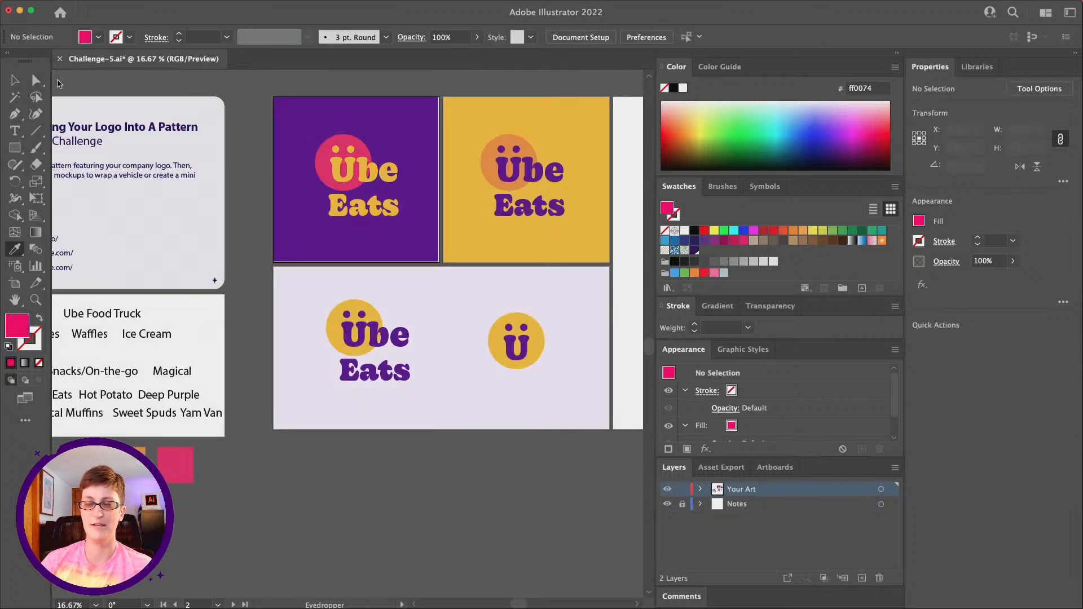
Review the recoloured logo versions on the purple, yellow and lavender artboards and the blank large artboard beside them.
scroll(58, 83, "right", 5)
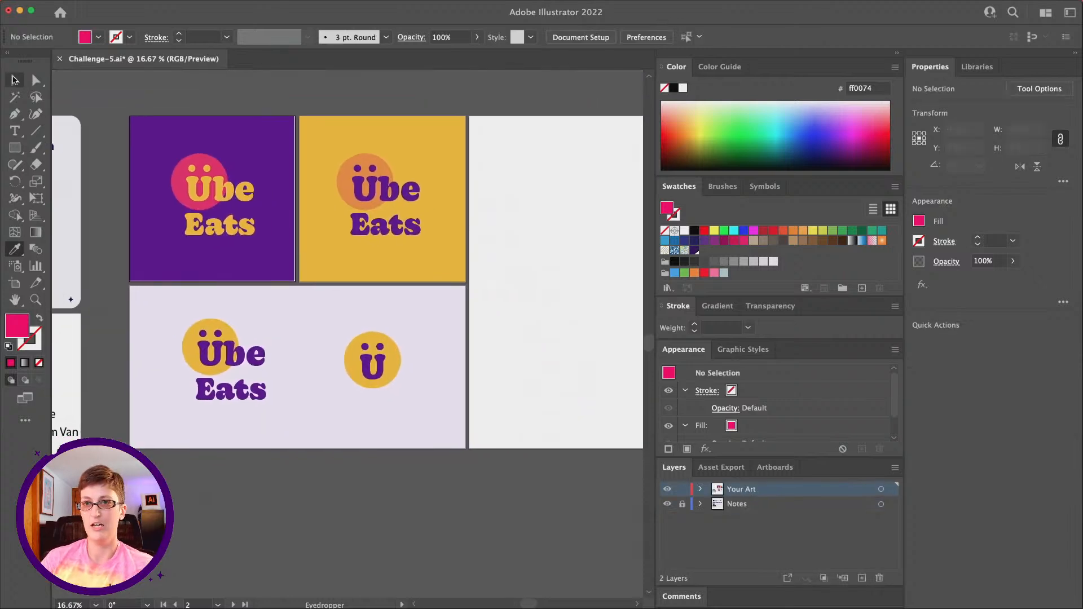
left_click(14, 80)
scroll(278, 190, "left", 3)
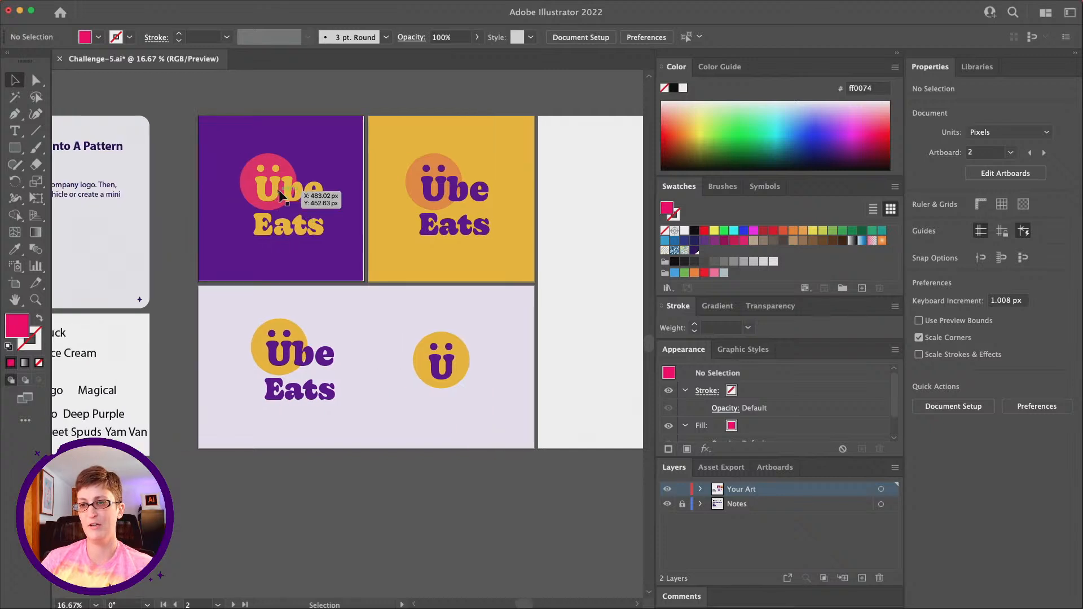
double_click(279, 189)
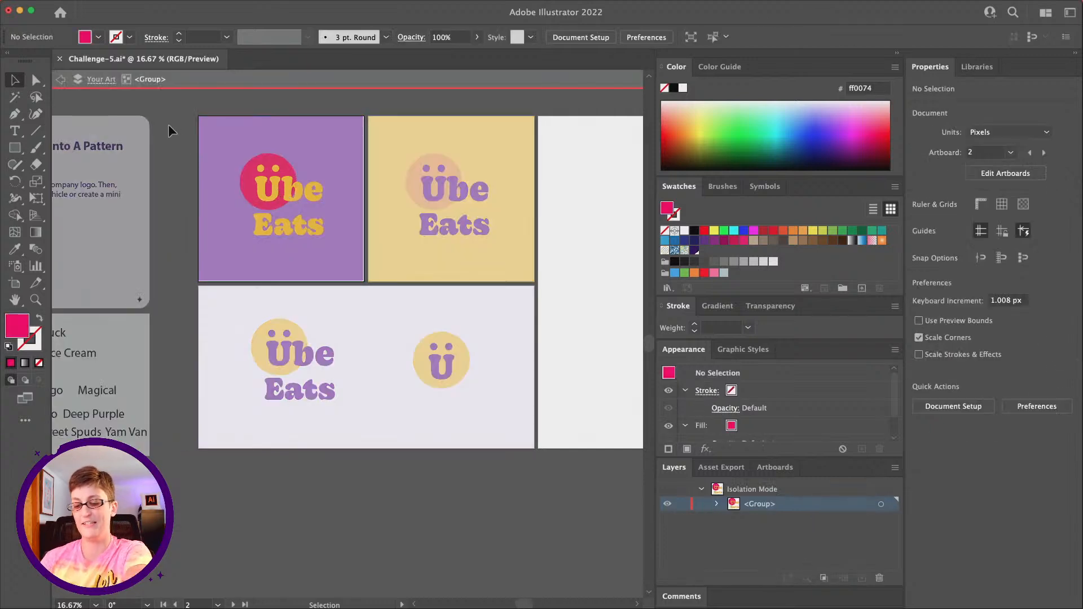
double_click(168, 126)
scroll(319, 228, "right", 2)
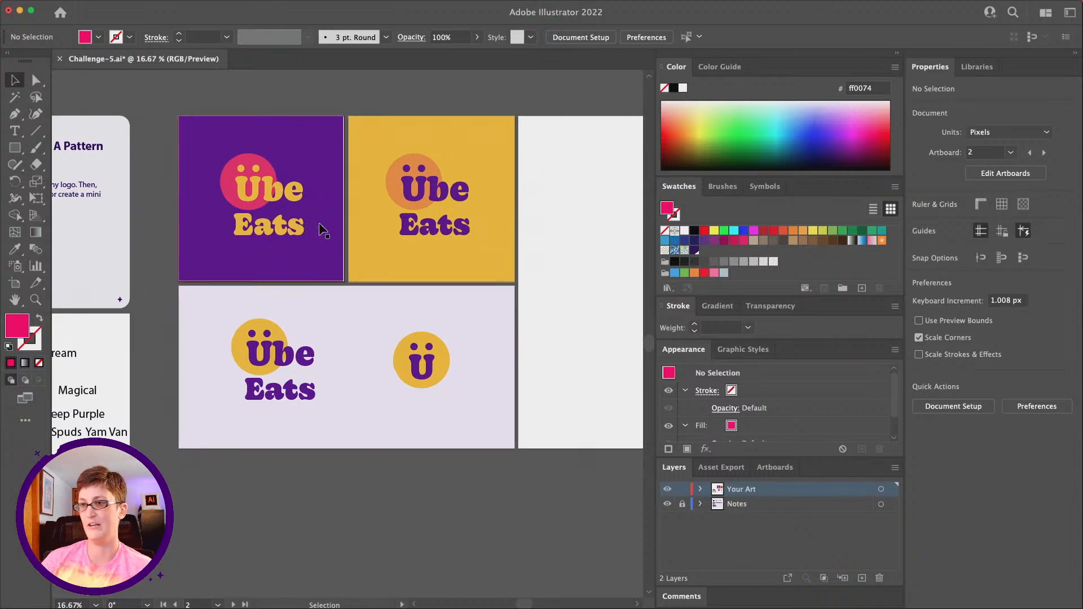
scroll(320, 227, "right", 5)
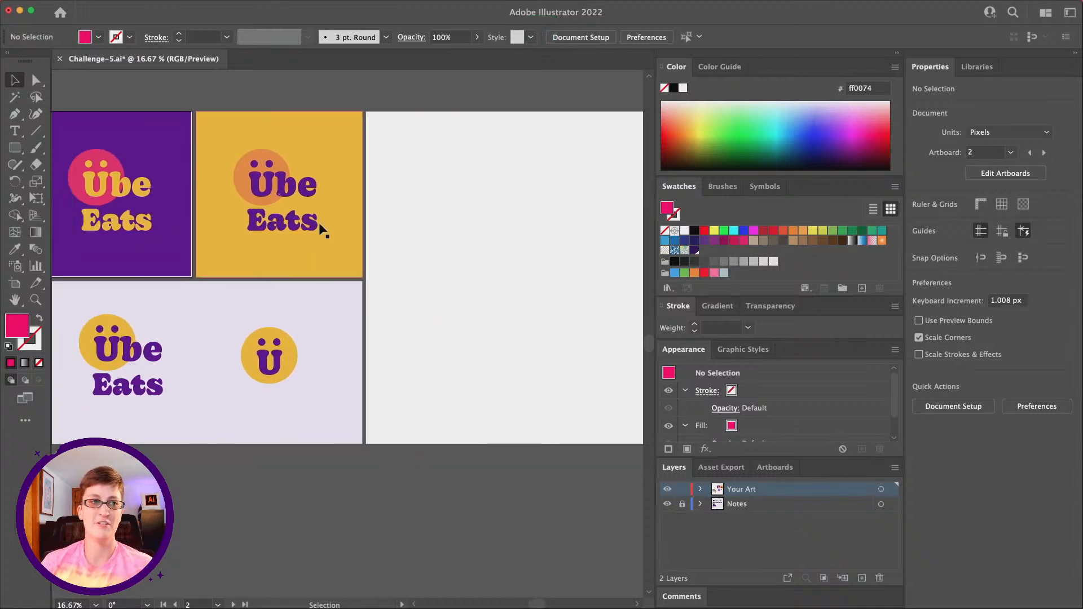
scroll(319, 228, "right", 2)
scroll(106, 218, "left", 5)
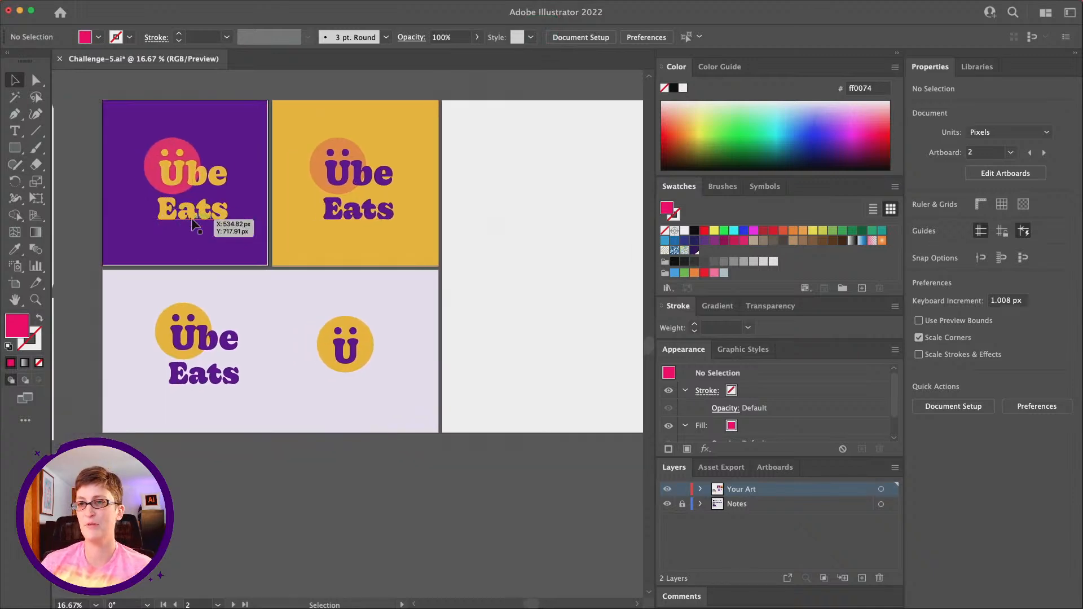
scroll(315, 203, "right", 2)
scroll(332, 209, "right", 6)
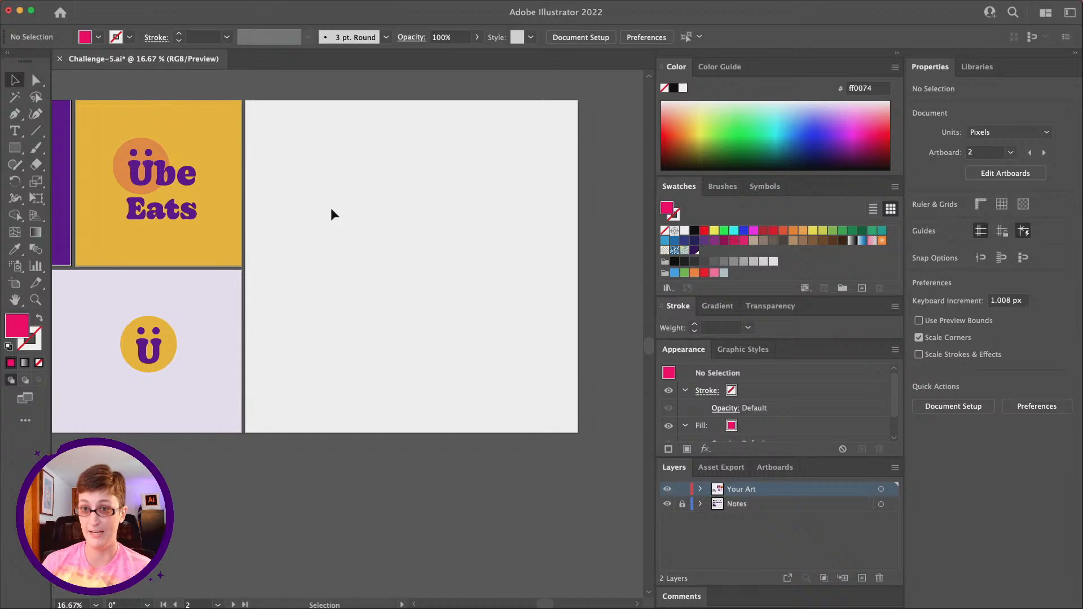
Cover the blank large artboard with a 2000 × 2000 px rectangle filled with pink ff0074, and deselect it.
left_click(14, 151)
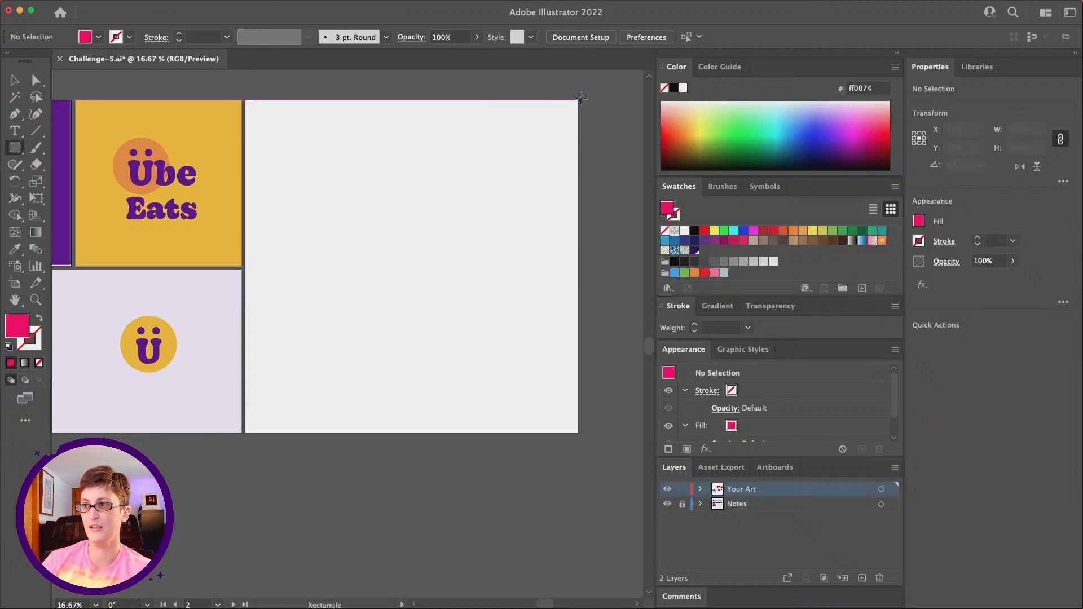
left_click_drag(580, 99, 246, 430)
left_click(15, 83)
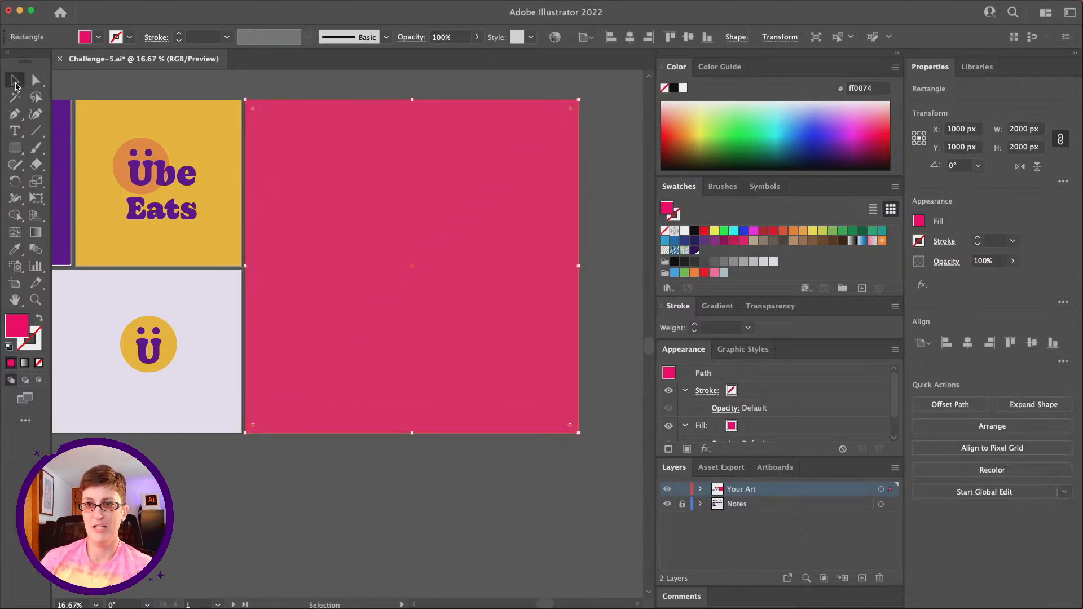
scroll(314, 357, "left", 5)
left_click(344, 490)
Copy the Ü icon group from the lavender artboard and paste a duplicate near the pink artboard's edge.
scroll(398, 393, "right", 2)
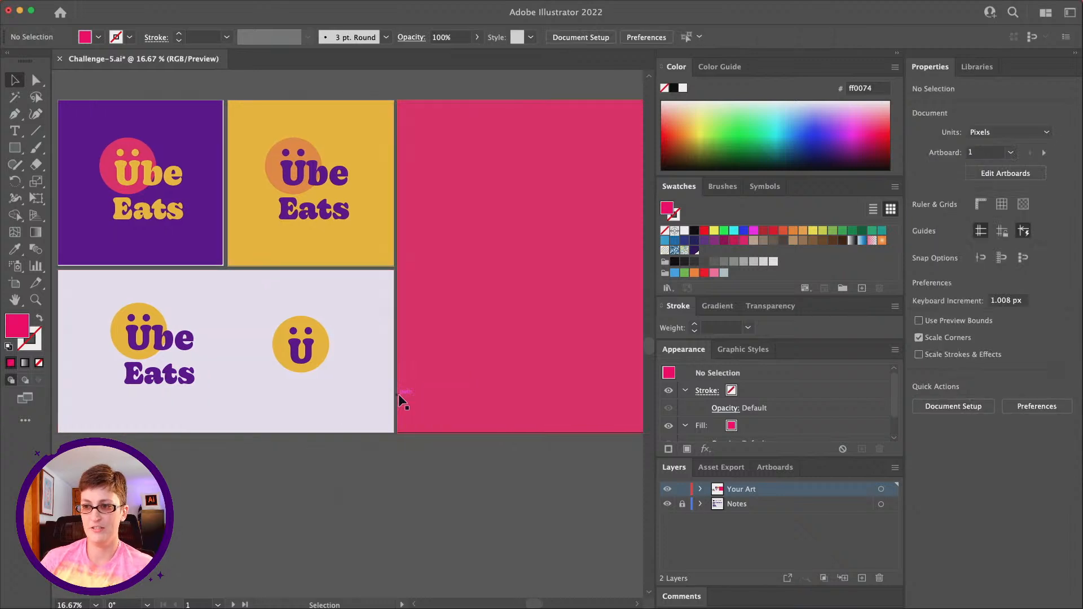
left_click(323, 339)
scroll(323, 340, "right", 5)
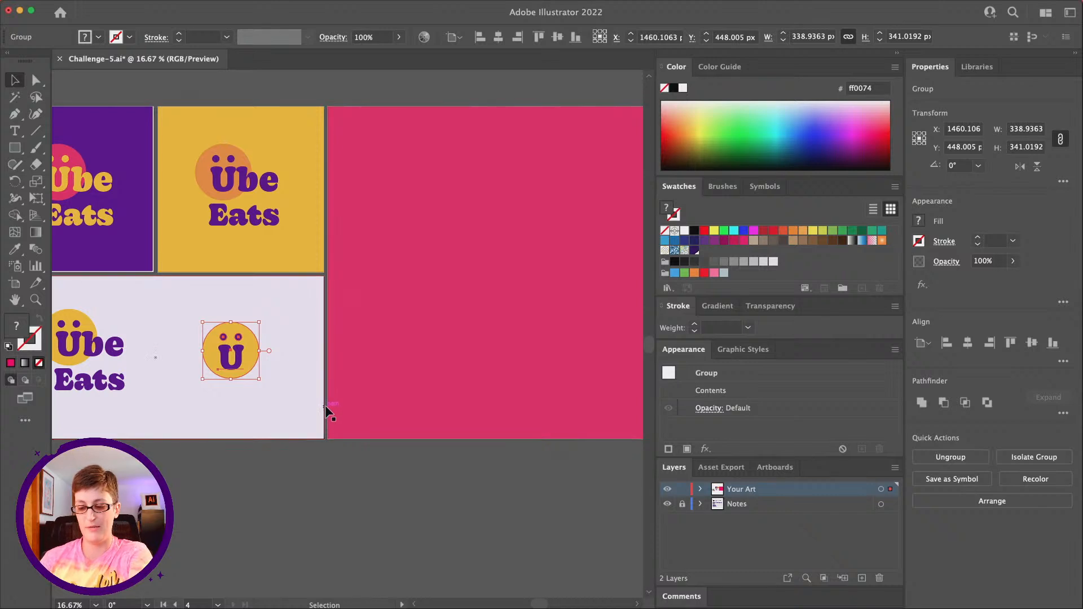
key("super+c")
key("super+v")
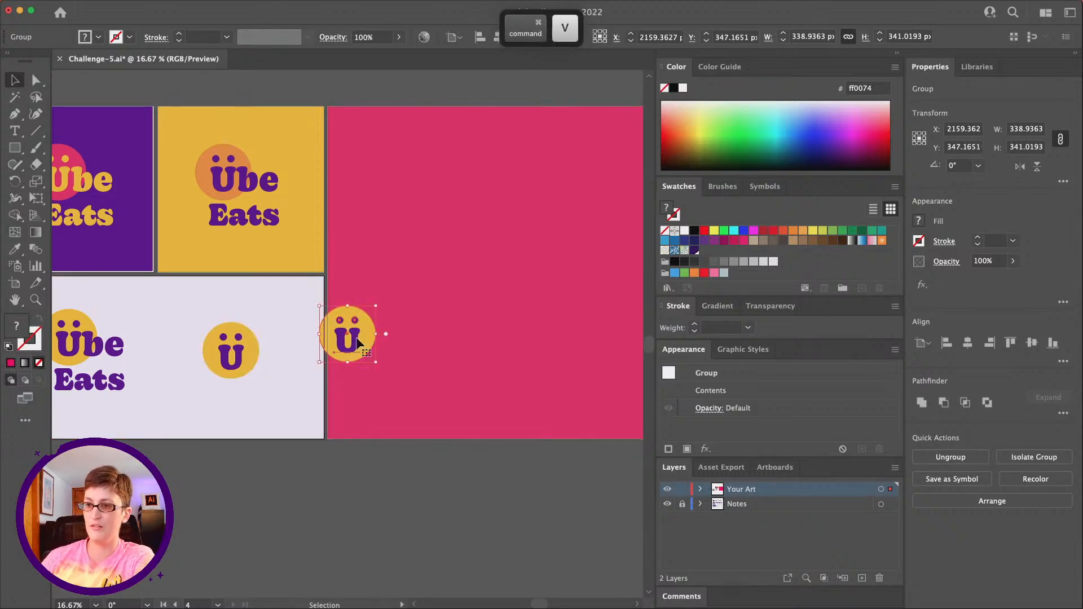
Move the duplicated Ü icon onto the pink artboard and convert its lettering to outlines.
left_click_drag(362, 339, 423, 197)
scroll(380, 210, "right", 7)
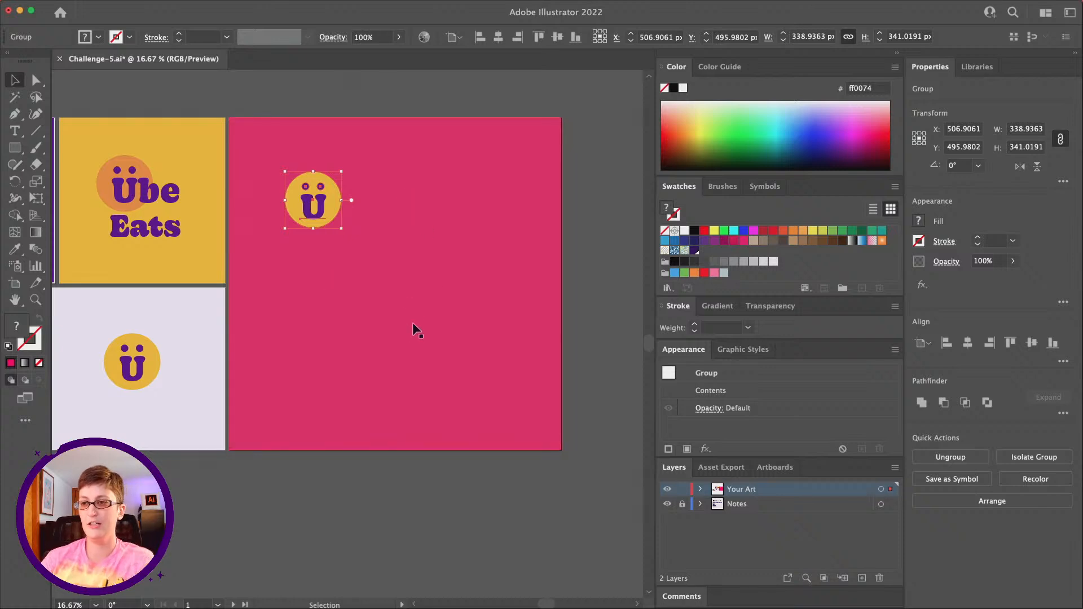
left_click(139, 6)
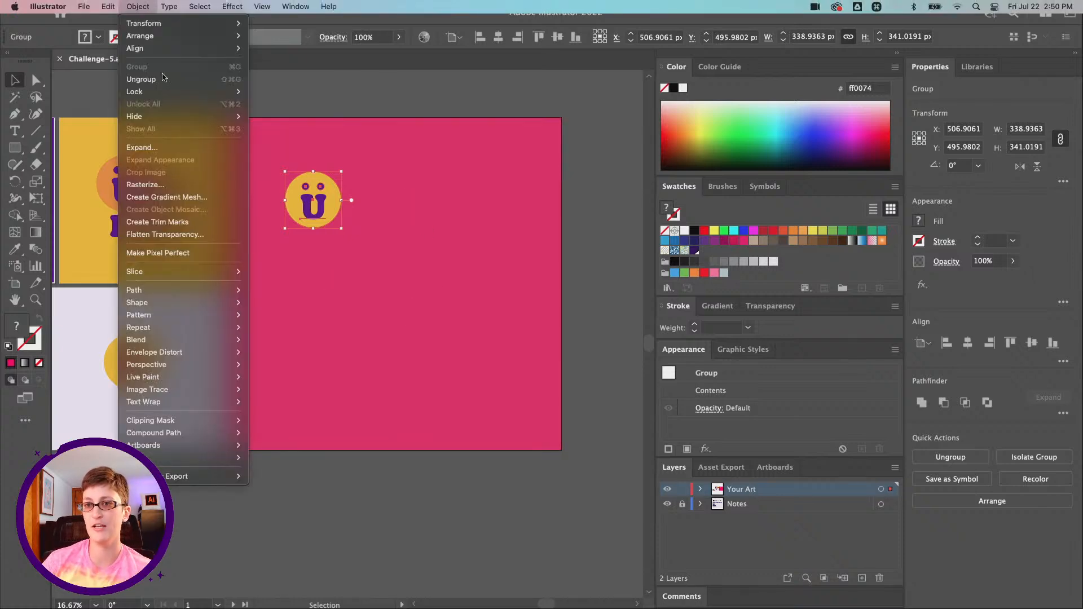
mouse_move(172, 3)
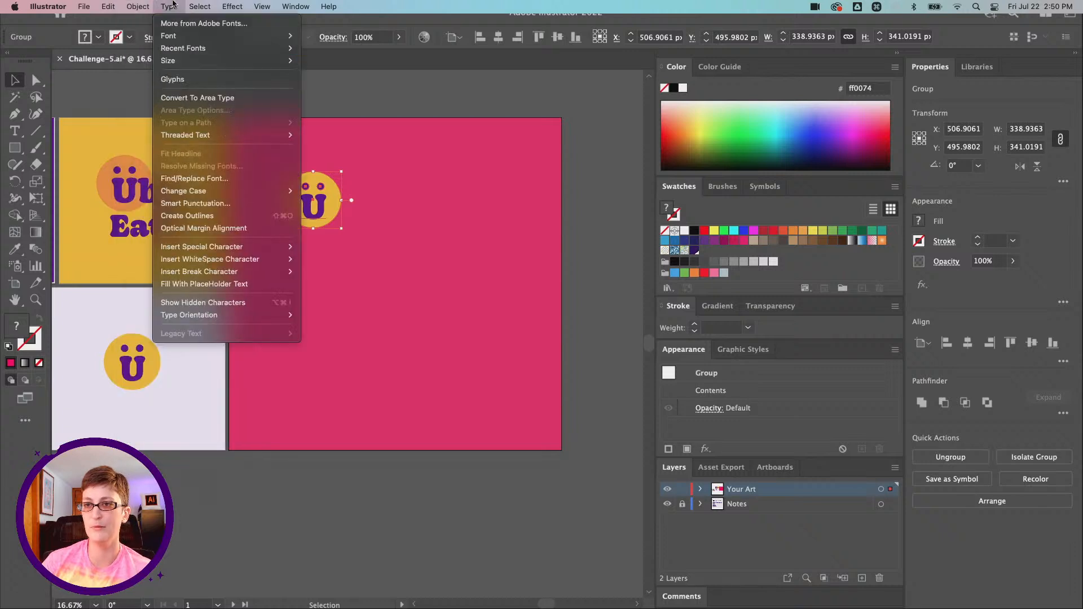
left_click(227, 215)
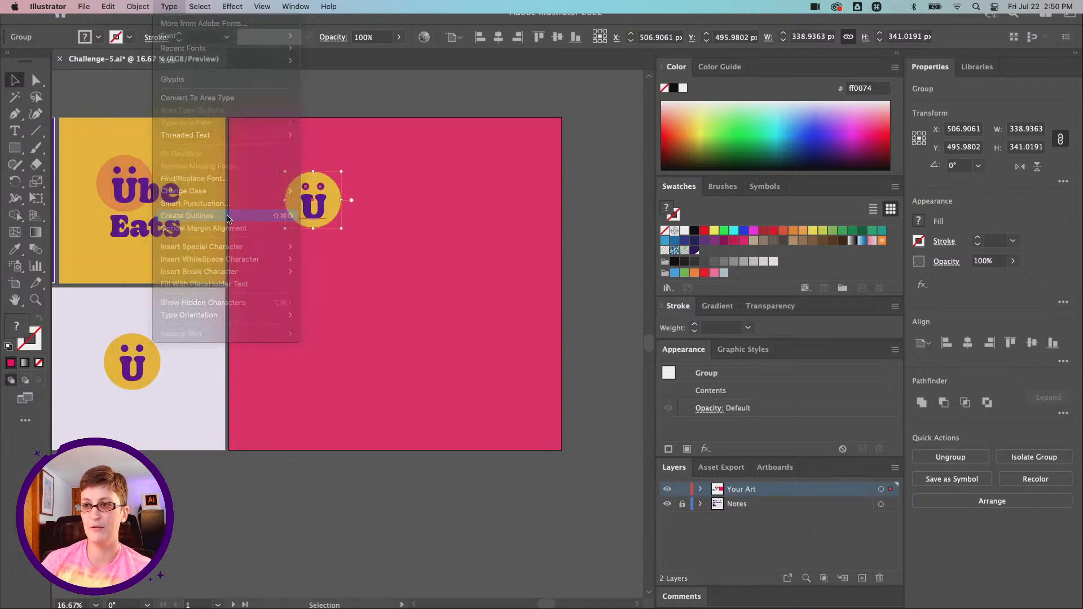
Cut the outlined Ü out of the yellow circle with Minus Front to make a single compound shape.
left_click(35, 299)
left_click(362, 237)
left_click(305, 348)
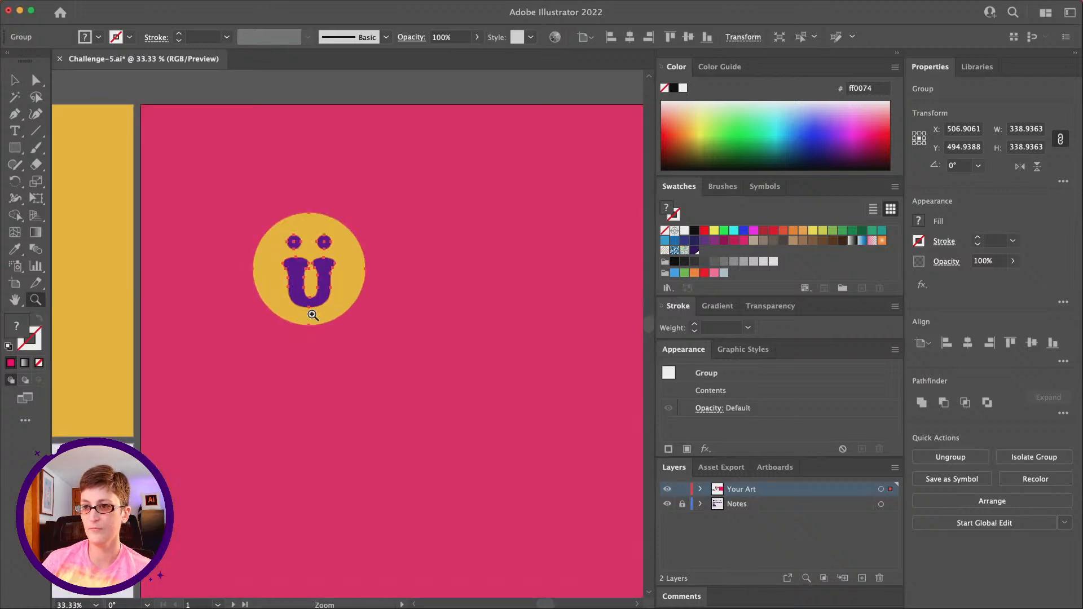
left_click(312, 314)
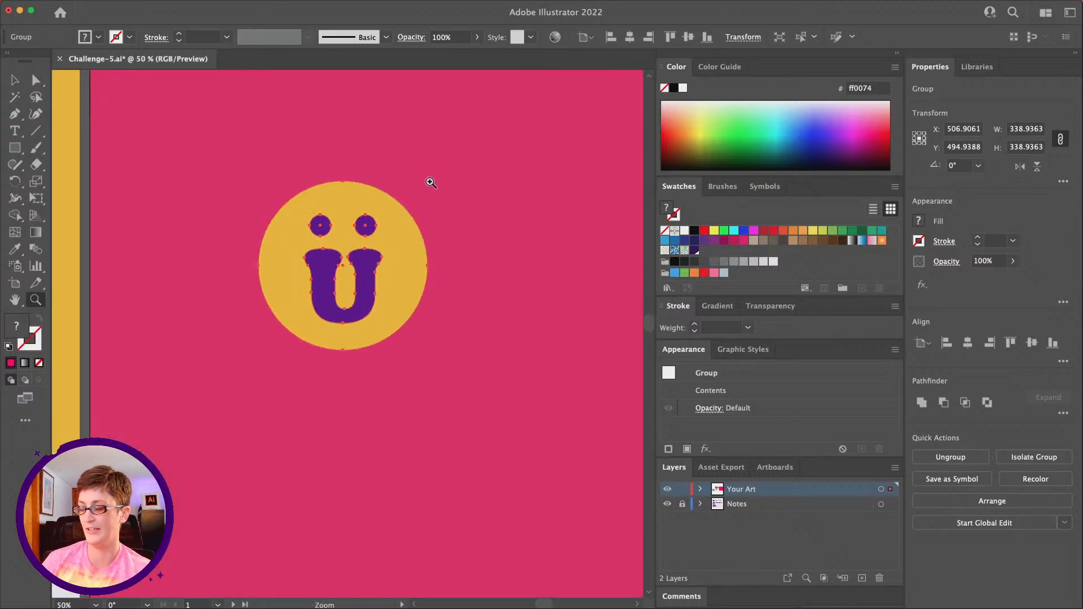
left_click(944, 404)
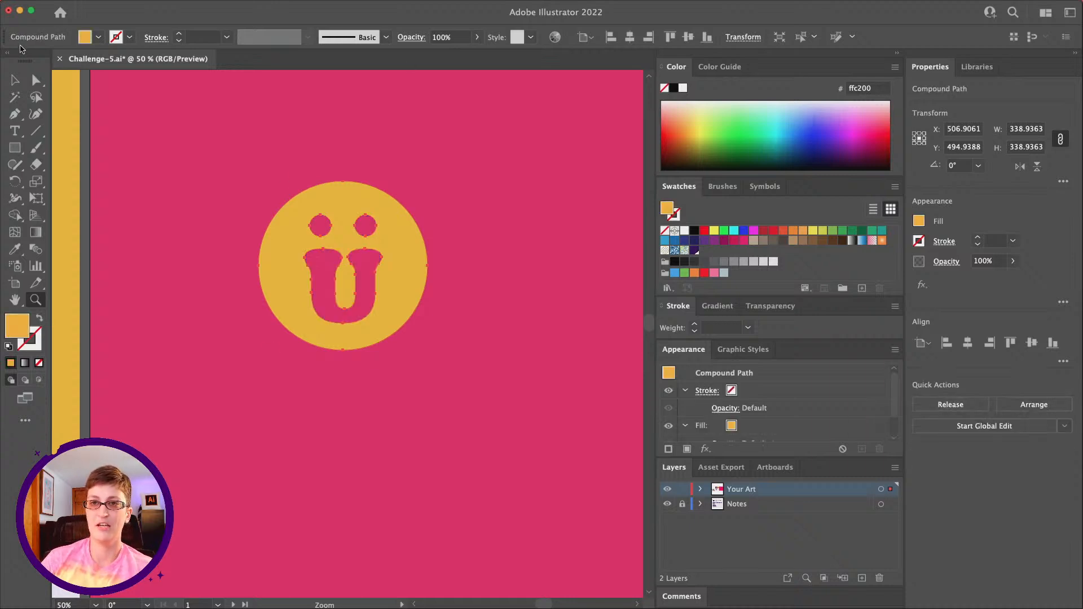
Move the cut-out Ü icon onto the lavender artboard to check that the letter is see-through.
left_click(36, 79)
scroll(357, 309, "left", 5)
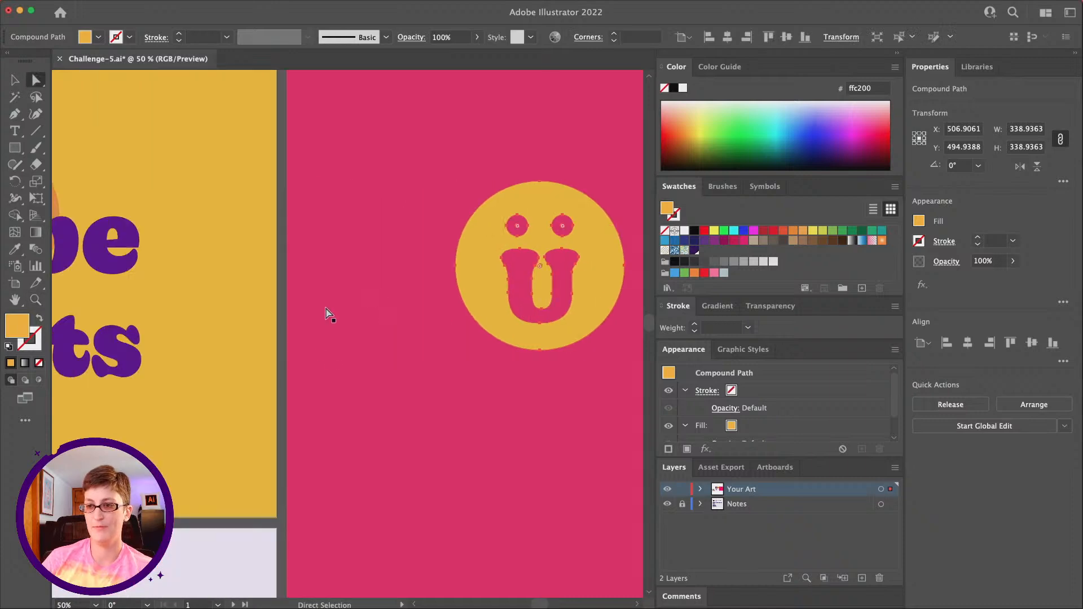
left_click(282, 534)
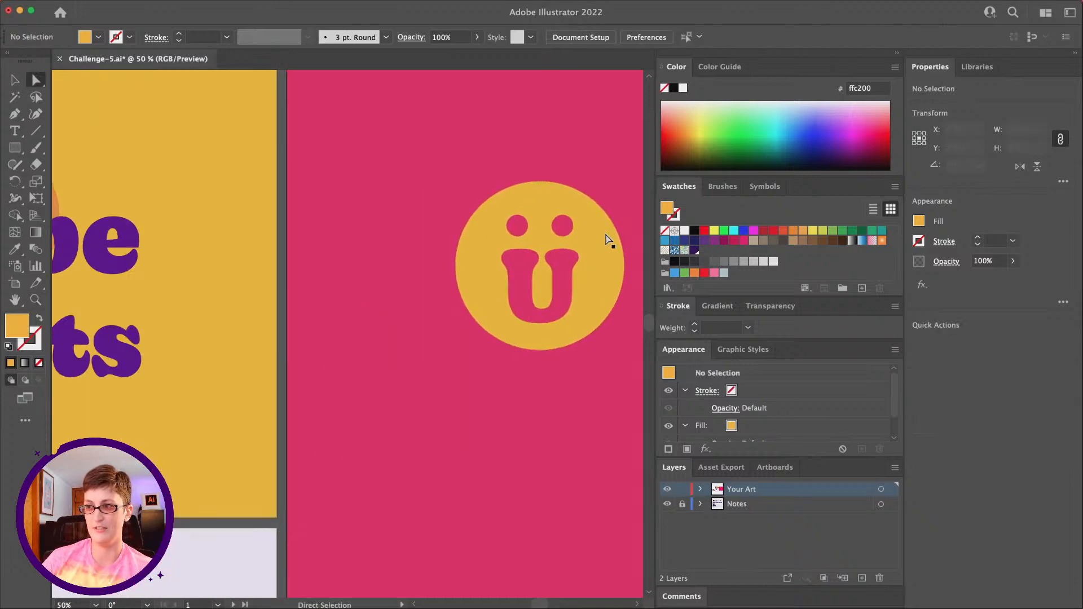
left_click_drag(606, 251, 288, 542)
scroll(303, 466, "down", 5)
scroll(303, 465, "left", 3)
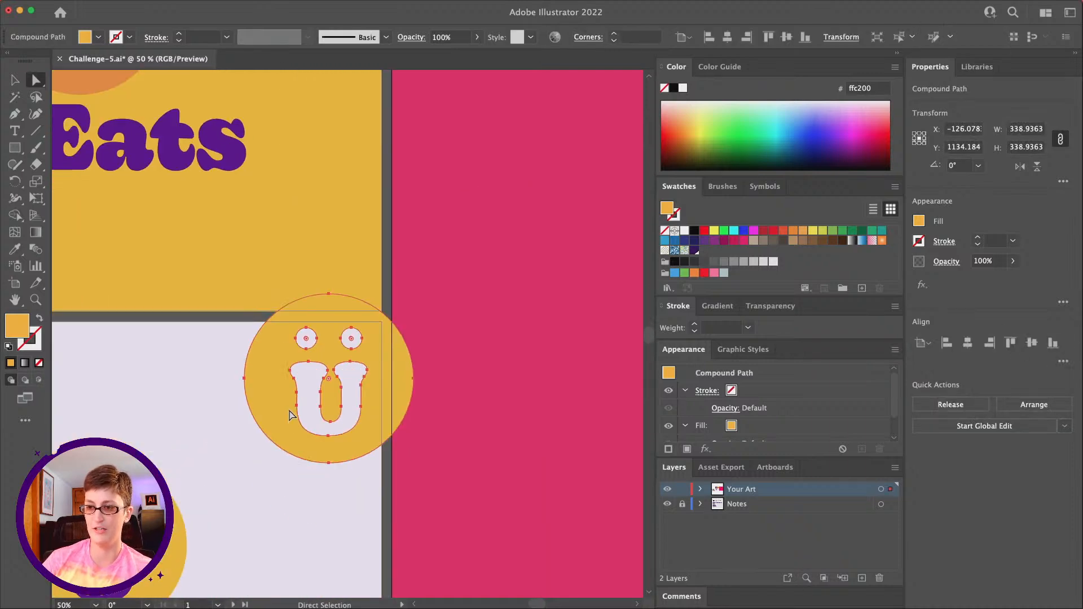
left_click_drag(290, 416, 205, 462)
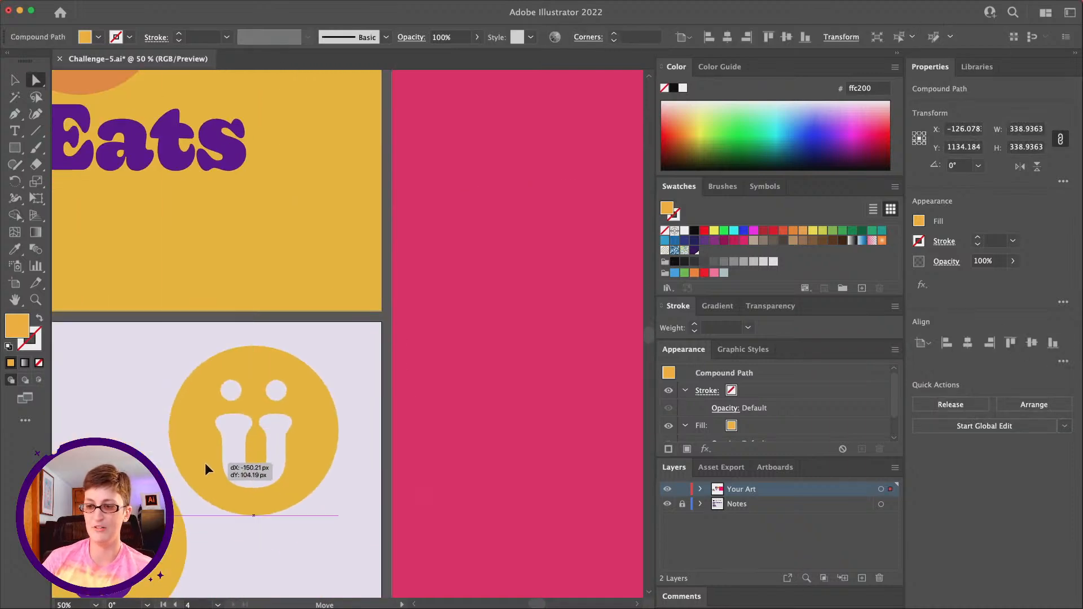
Move the cut-out Ü icon into the upper-left corner of the pink artboard.
left_click(34, 300)
left_click(414, 273, "alt")
left_click(414, 273, "alt")
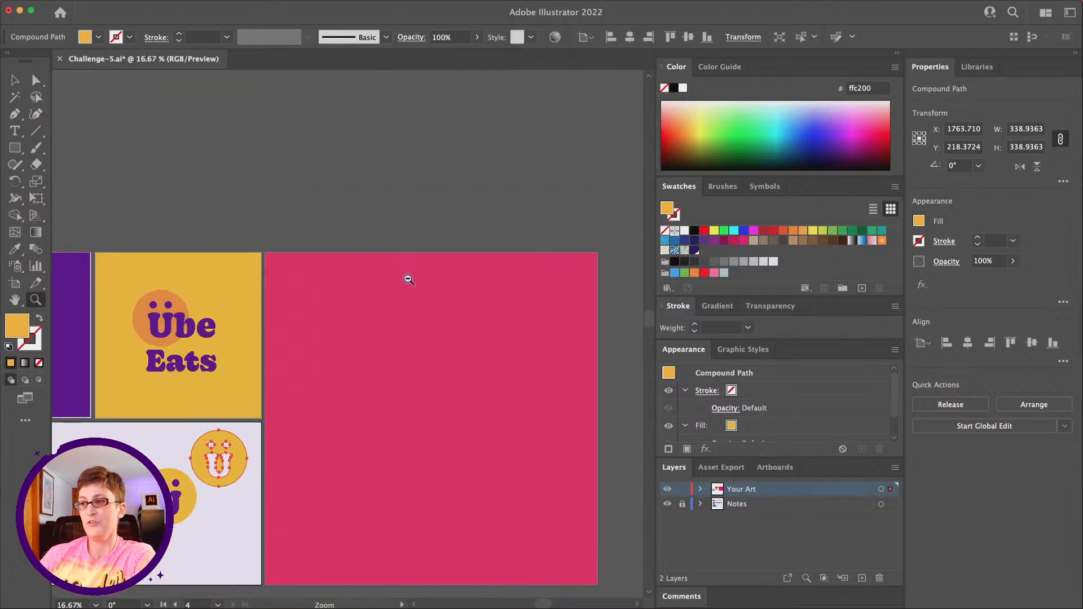
left_click(399, 275, "alt")
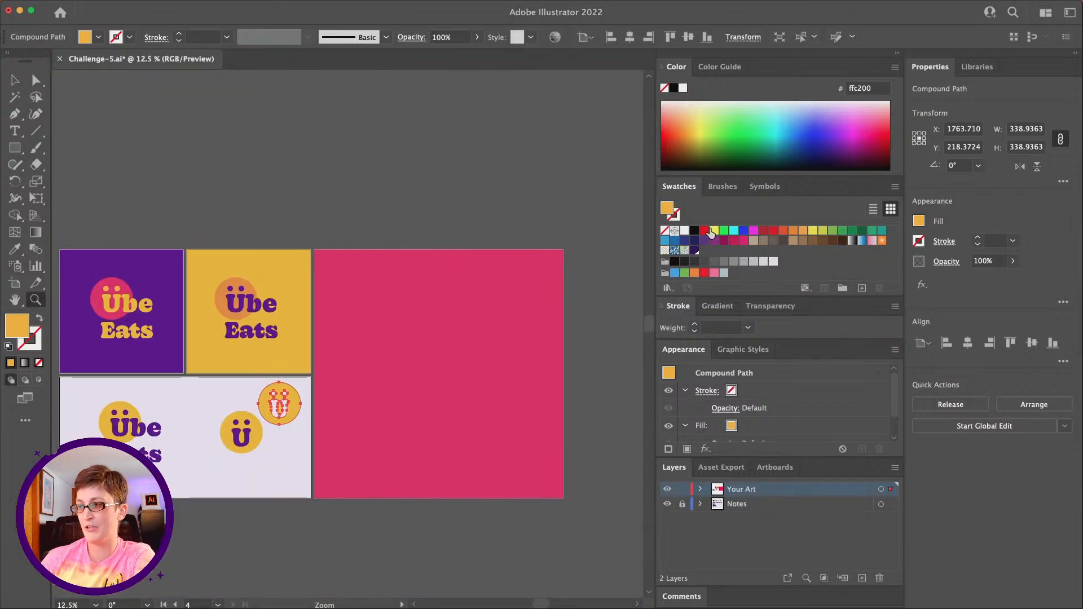
key("v")
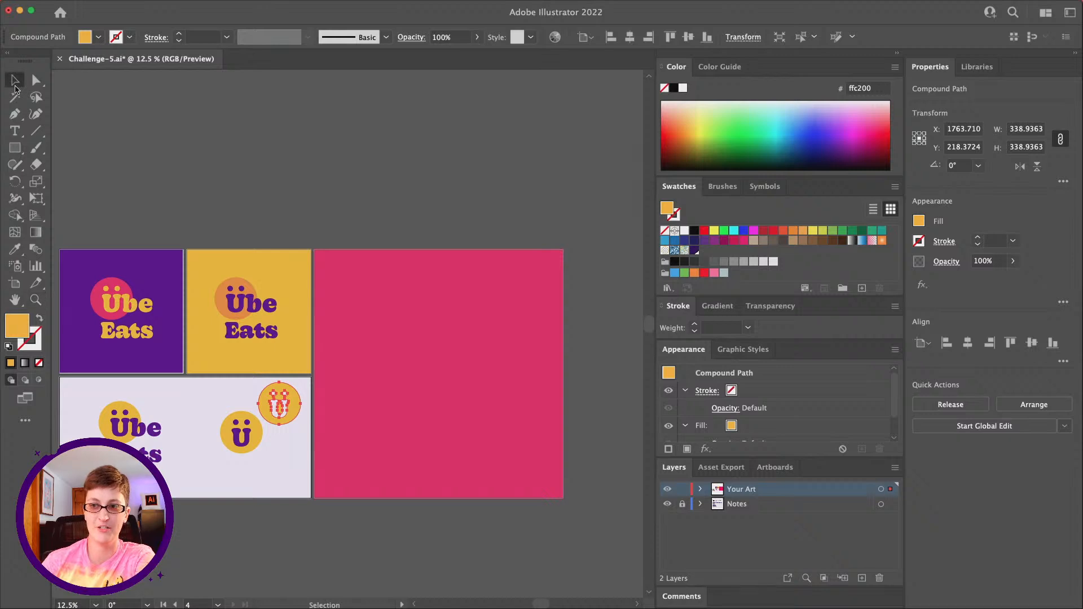
left_click(279, 161)
left_click_drag(291, 410, 357, 289)
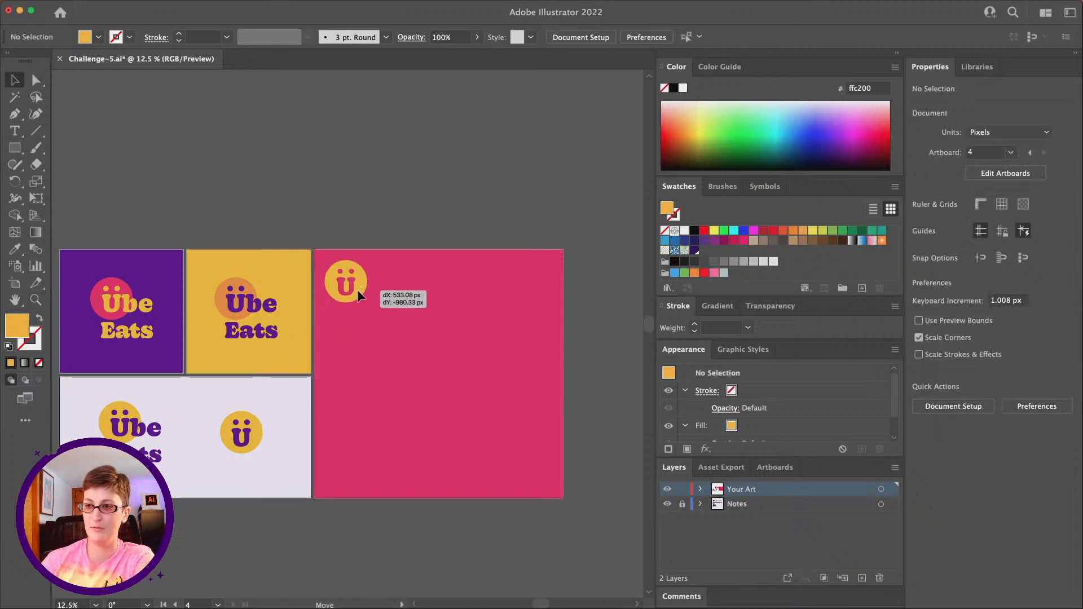
Fill the cut-out icon with white ffffff and scale it down proportionally to about 304 px.
left_click(684, 230)
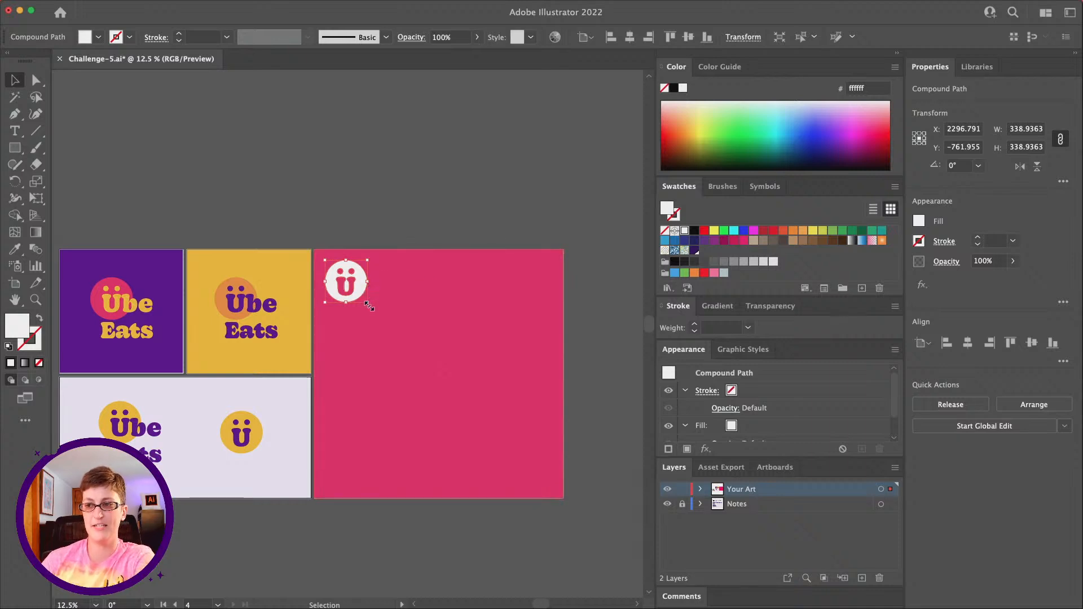
left_click_drag(369, 305, 363, 297)
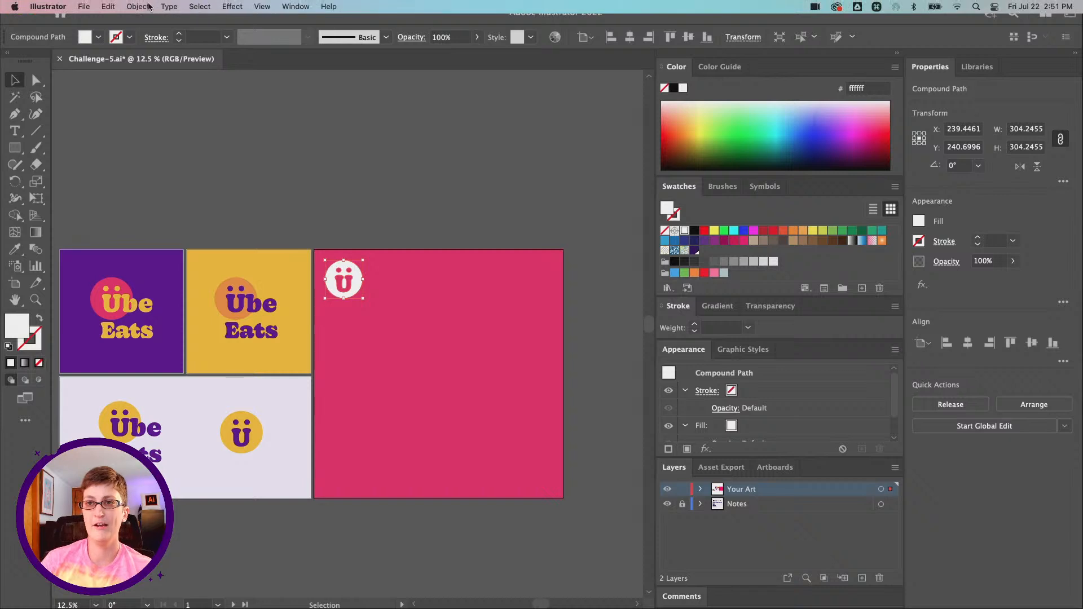
Turn the white Ü icon into a Grid repeat.
left_click(145, 7)
mouse_move(187, 319)
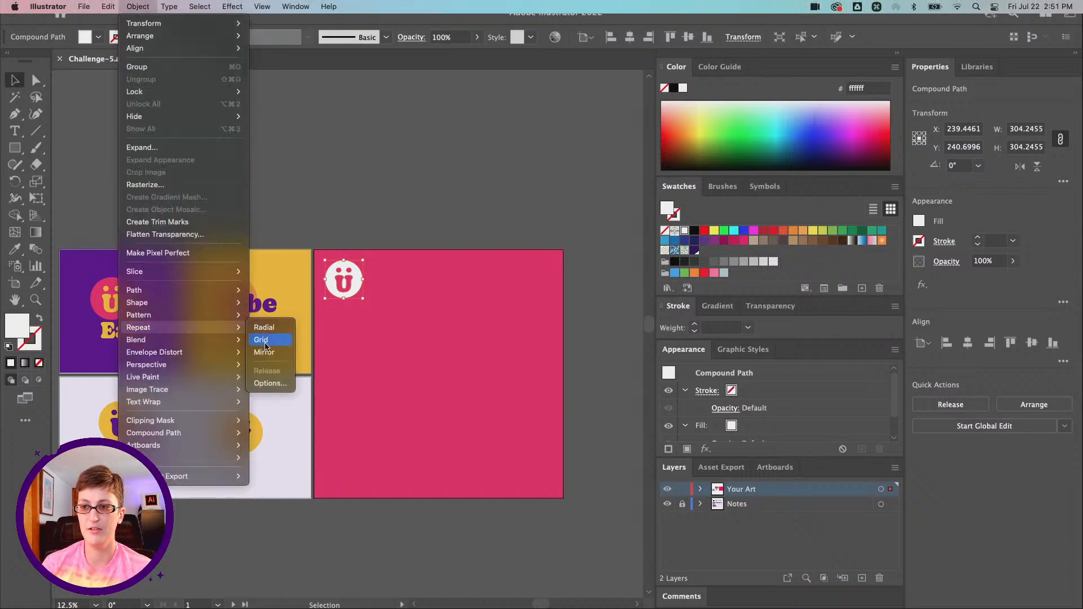
left_click(261, 340)
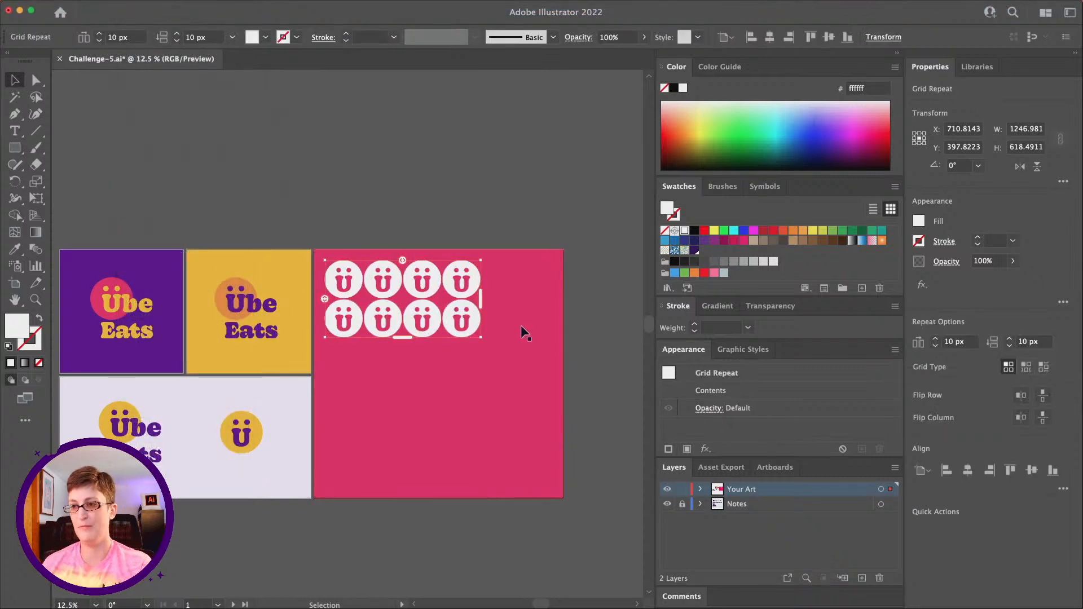
Recolour the pink background rectangle with the palette purple 6a009b sampled from the colour squares, and deselect it.
key("z")
scroll(400, 329, "down", 1)
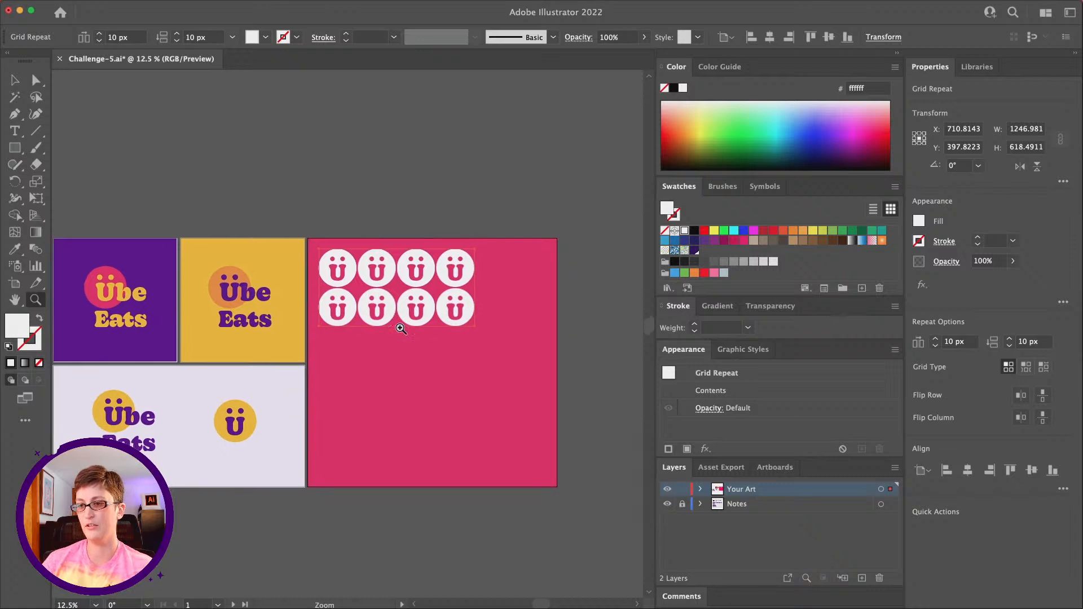
left_click(401, 329)
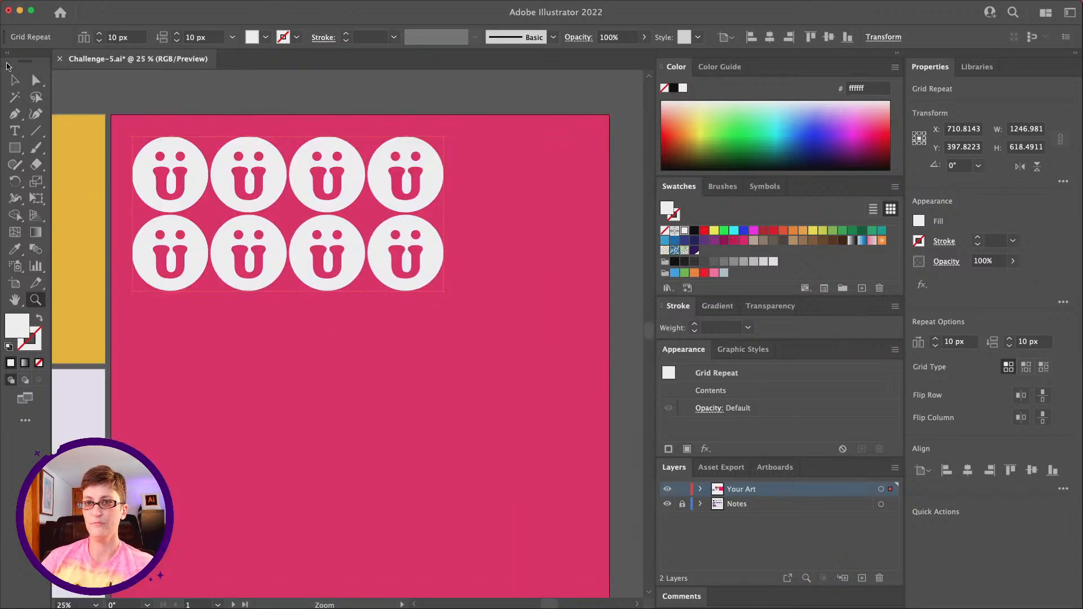
left_click(15, 79)
scroll(446, 229, "up", 1)
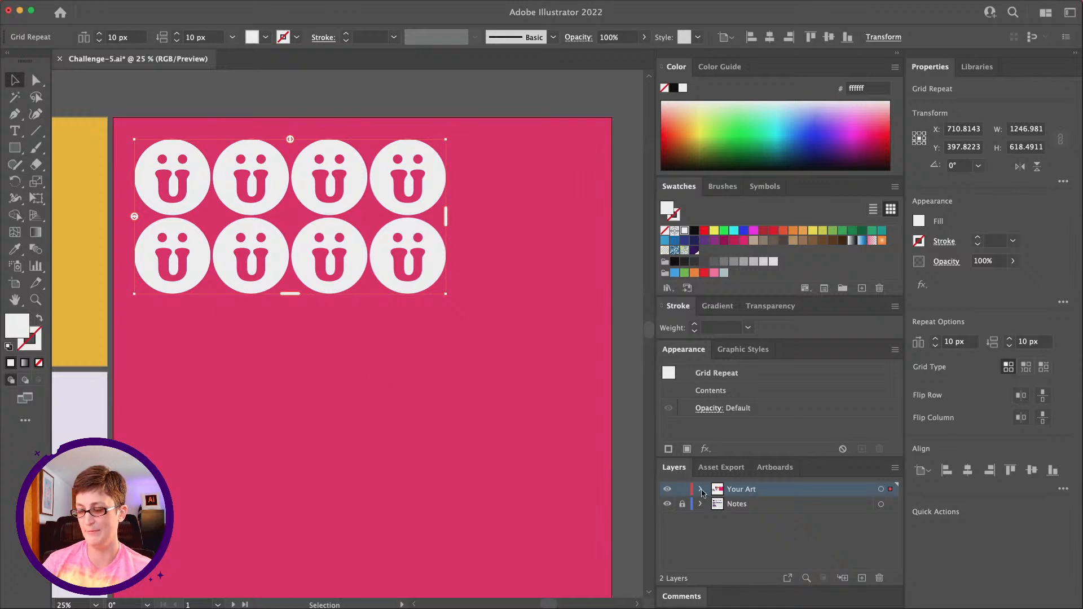
left_click(701, 490)
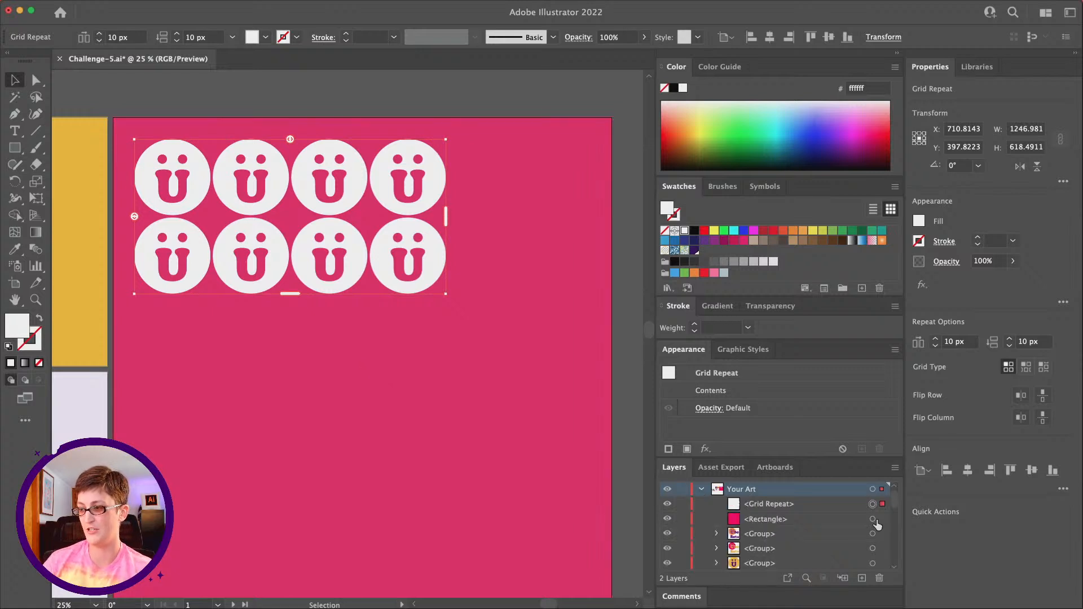
left_click(873, 519)
scroll(347, 438, "left", 10)
scroll(346, 438, "down", 5)
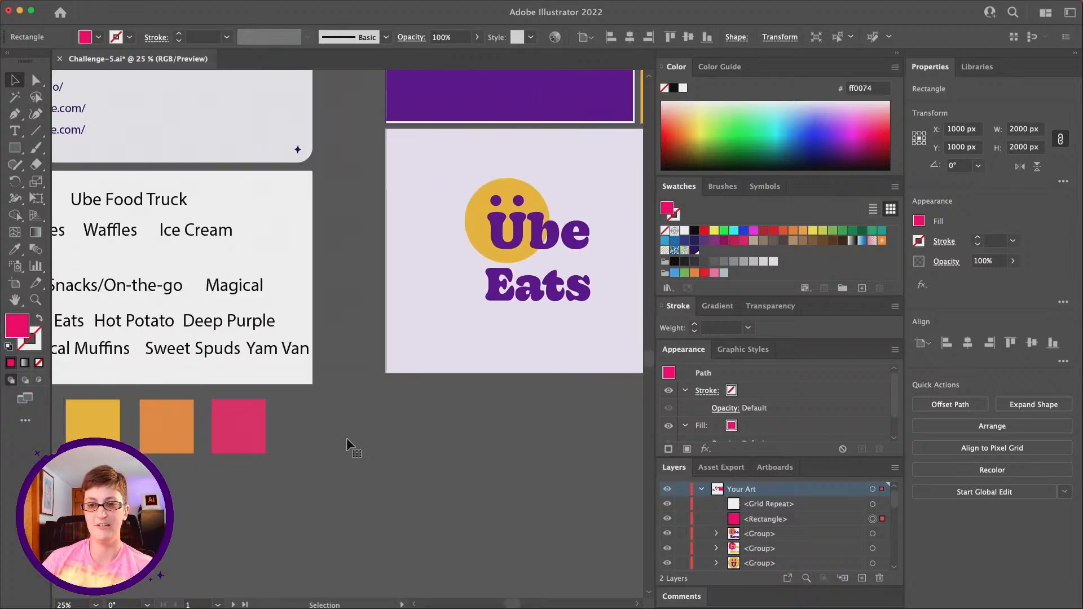
left_click(15, 249)
scroll(104, 395, "left", 5)
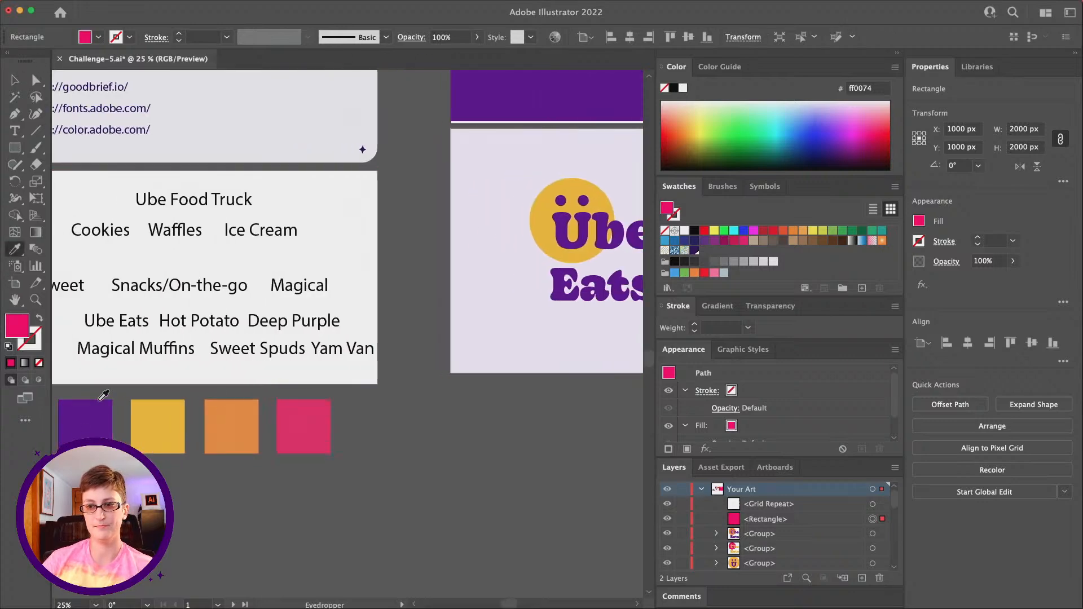
left_click(100, 399)
scroll(399, 225, "up", 5)
scroll(399, 225, "right", 15)
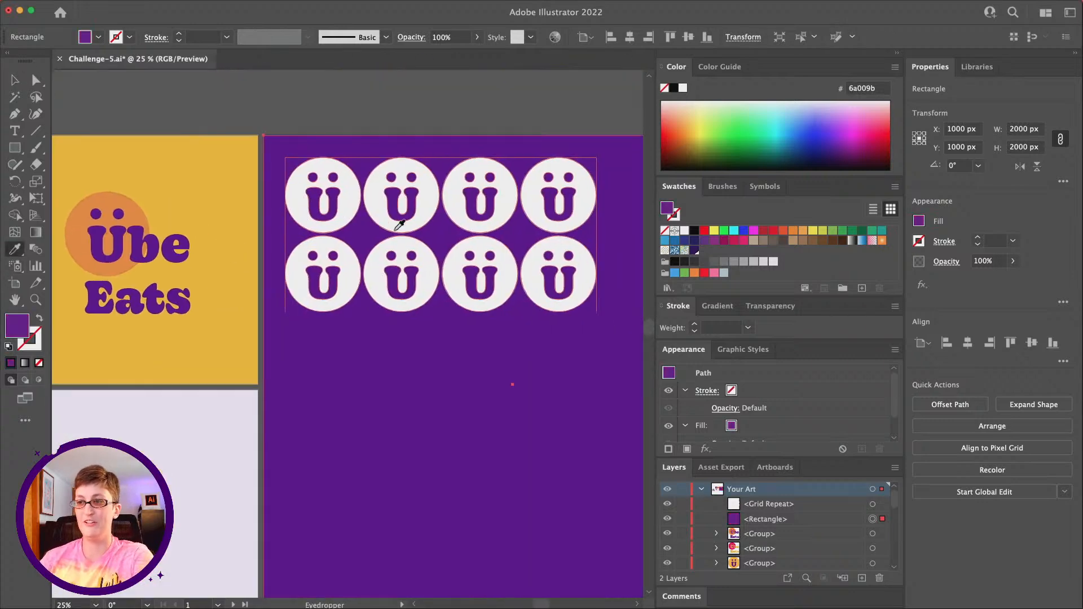
left_click(14, 80)
scroll(309, 98, "right", 6)
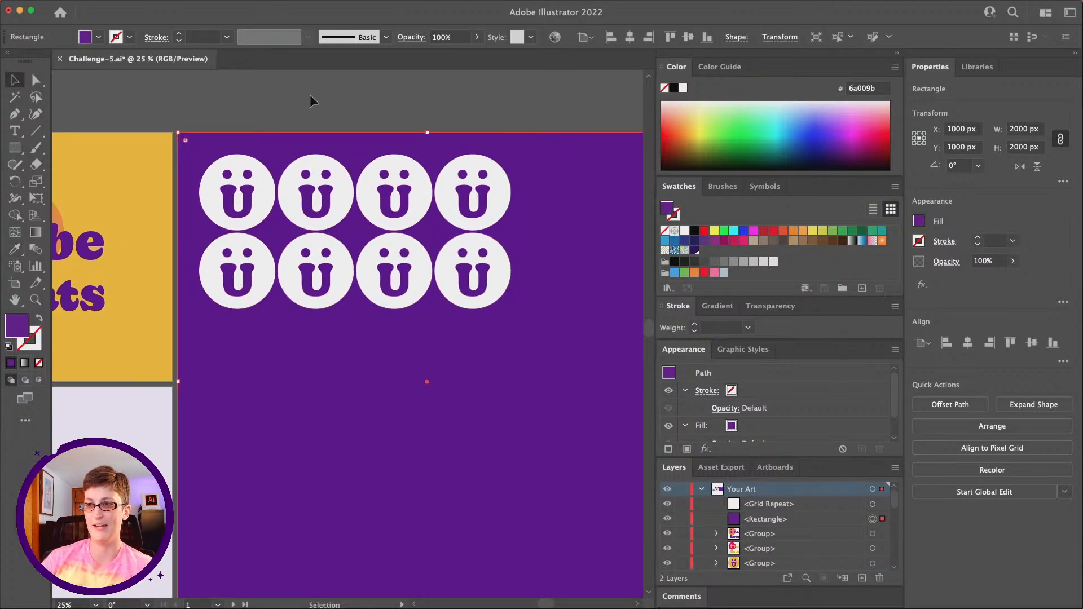
left_click(310, 99)
Align the icon grid to the purple artboard's upper-left corner and extend it to cover the artboard, about 2000 × 1997 px.
left_click(491, 214)
scroll(479, 191, "down", 4)
scroll(478, 191, "right", 2)
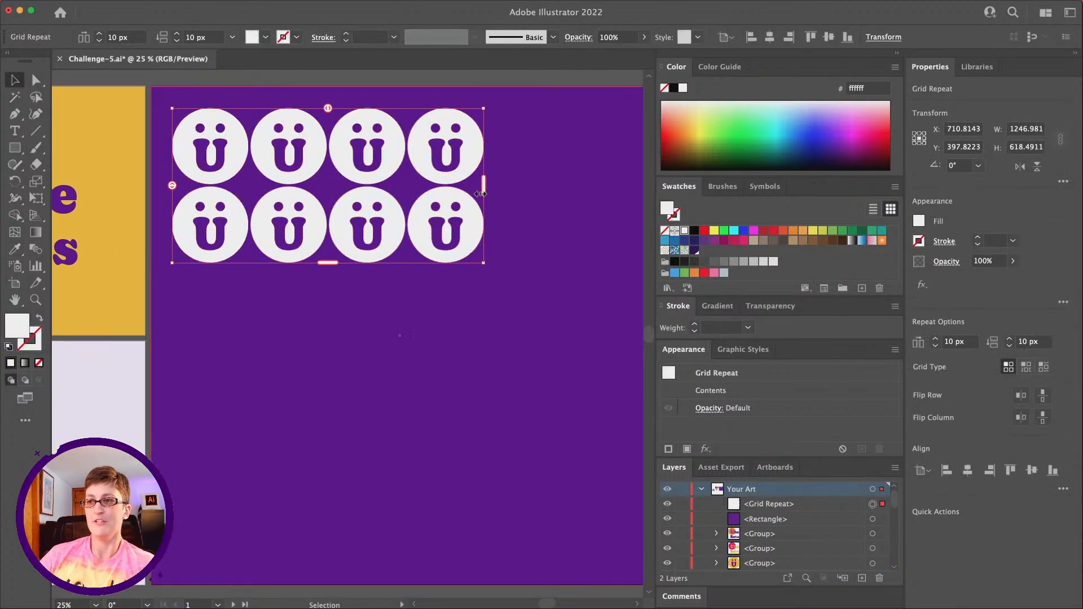
scroll(491, 199, "right", 4)
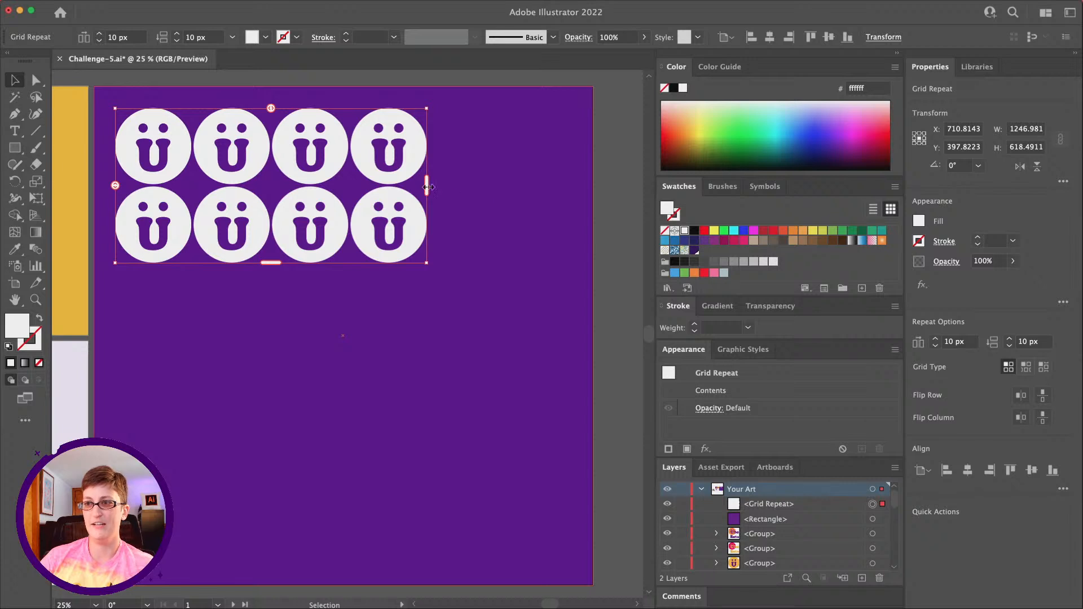
left_click_drag(402, 178, 592, 173)
scroll(394, 226, "down", 1)
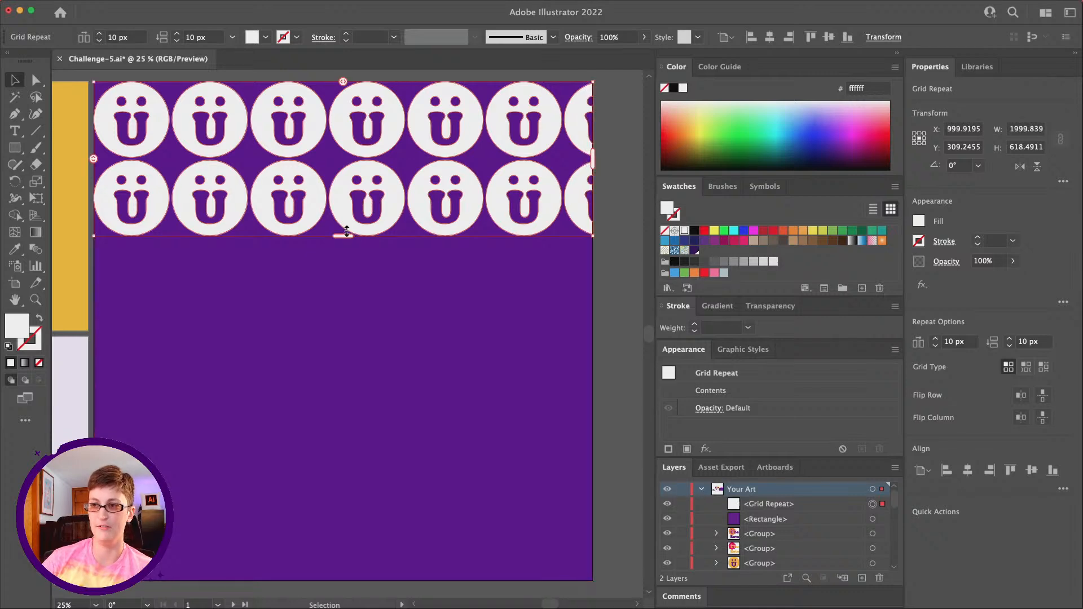
left_click_drag(339, 237, 384, 579)
Widen the grid's horizontal spacing to about 258 px, increase its vertical spacing to match, and deselect the pattern.
left_click(35, 299)
left_click(308, 252, "alt")
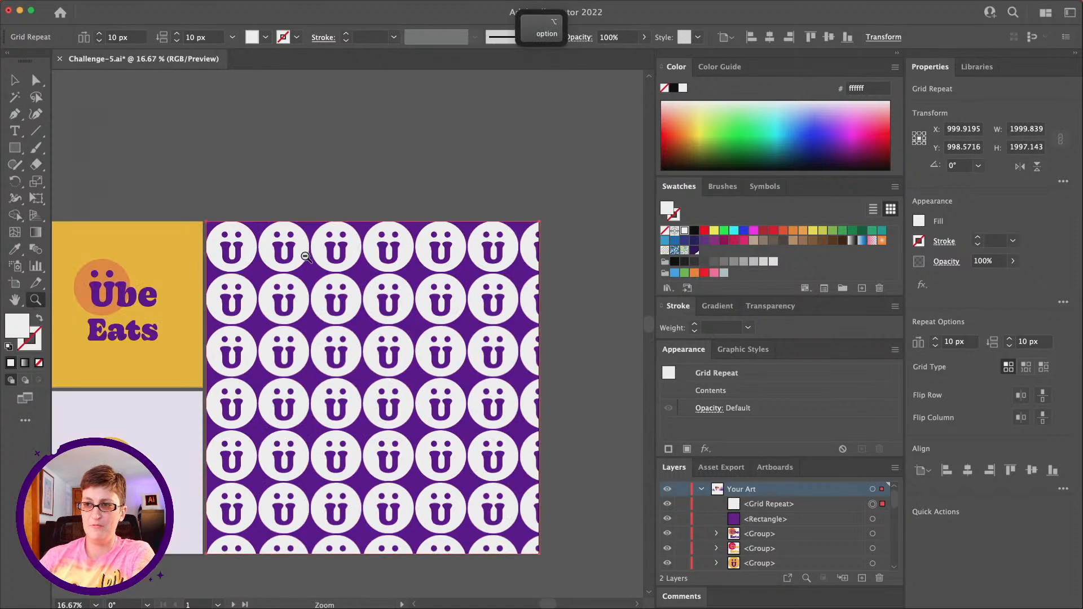
key("v")
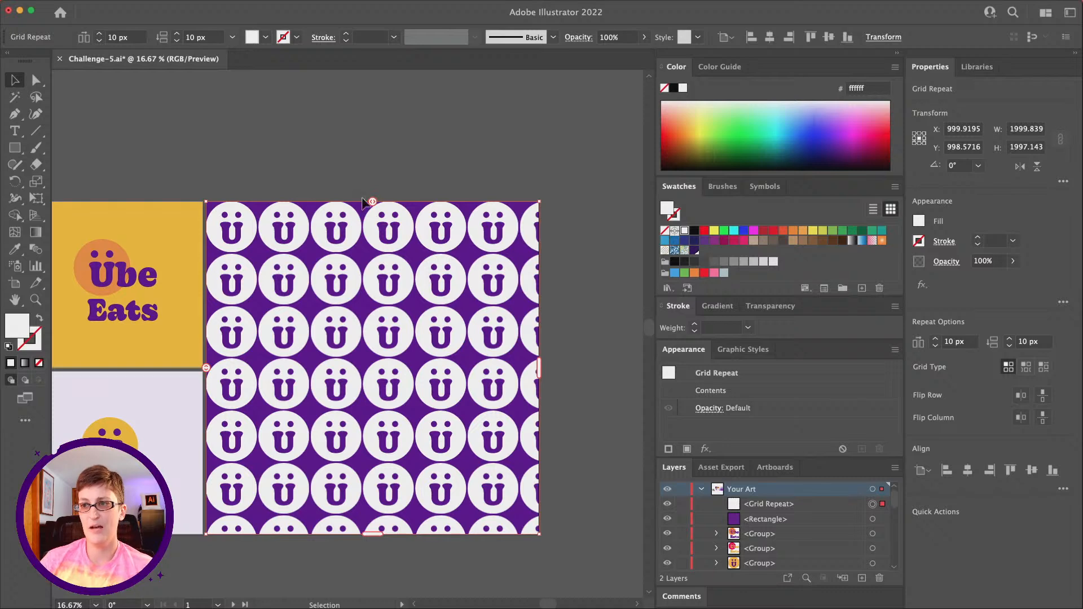
left_click_drag(372, 202, 412, 198)
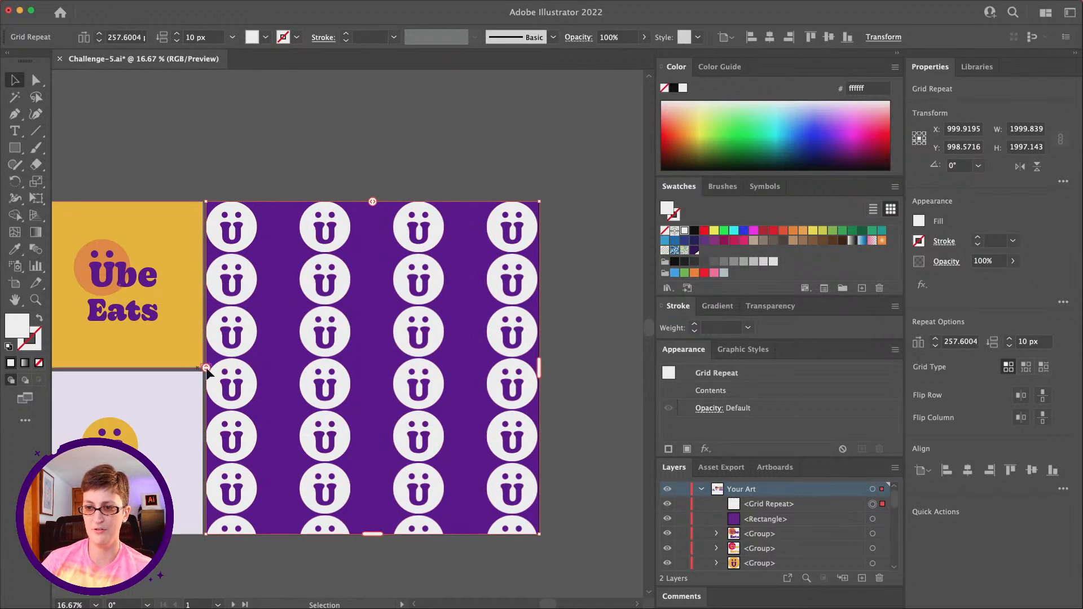
left_click_drag(207, 370, 211, 408)
left_click(325, 162)
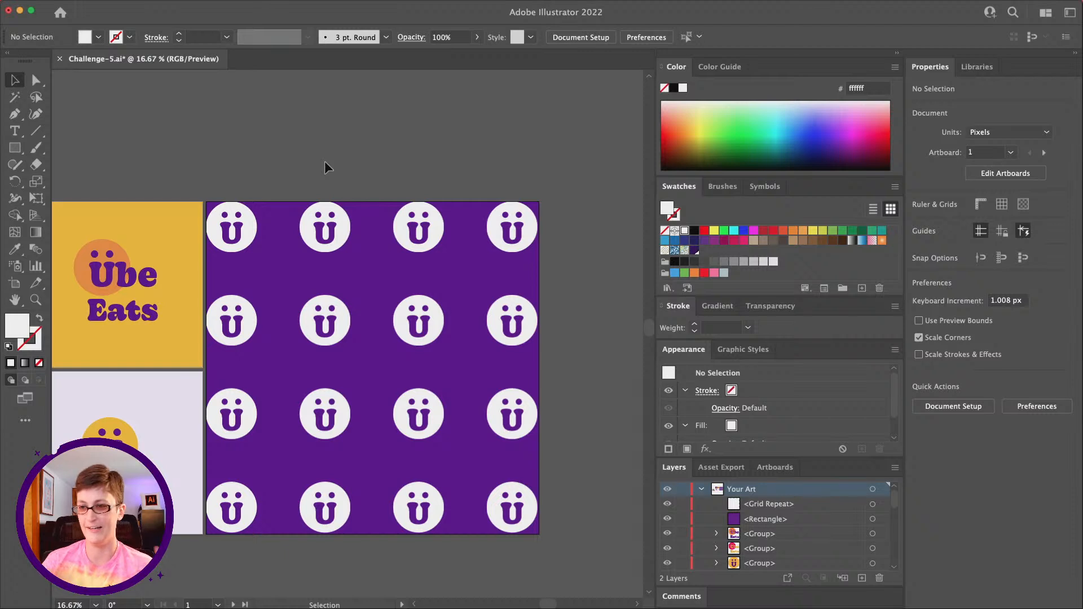
scroll(281, 175, "left", 3)
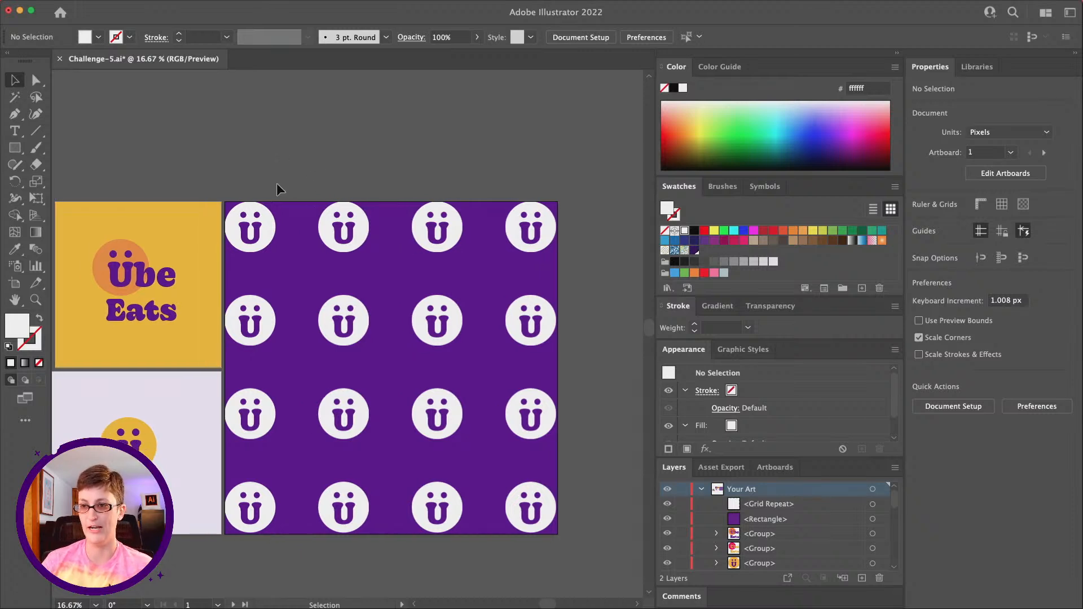
Isolate the grid repeat and rotate its source Ü icon clockwise to an angle of about 339°.
double_click(276, 225)
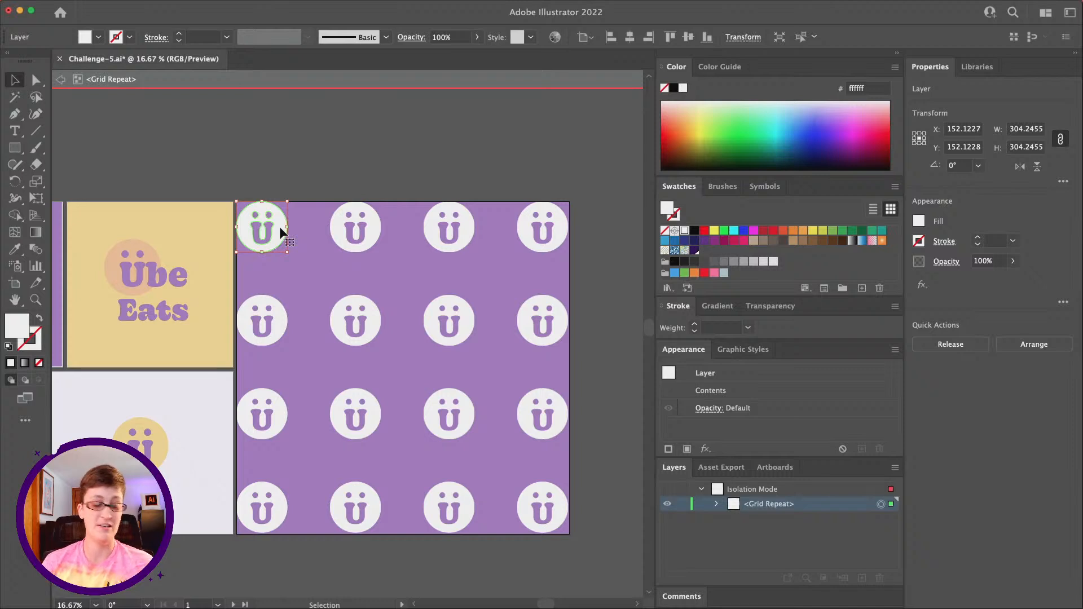
key("z")
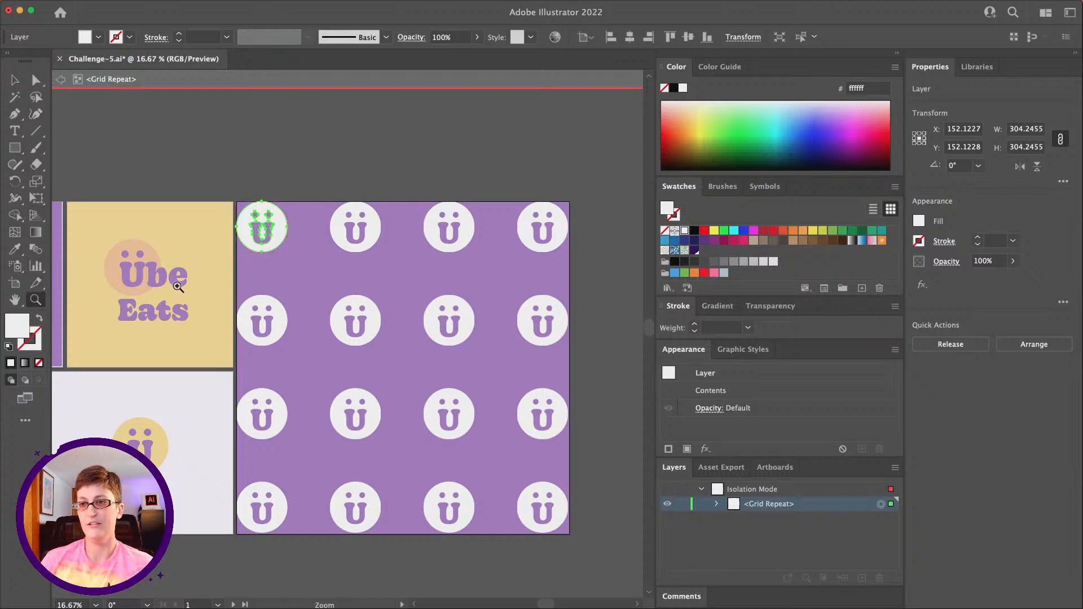
left_click(326, 279)
key("v")
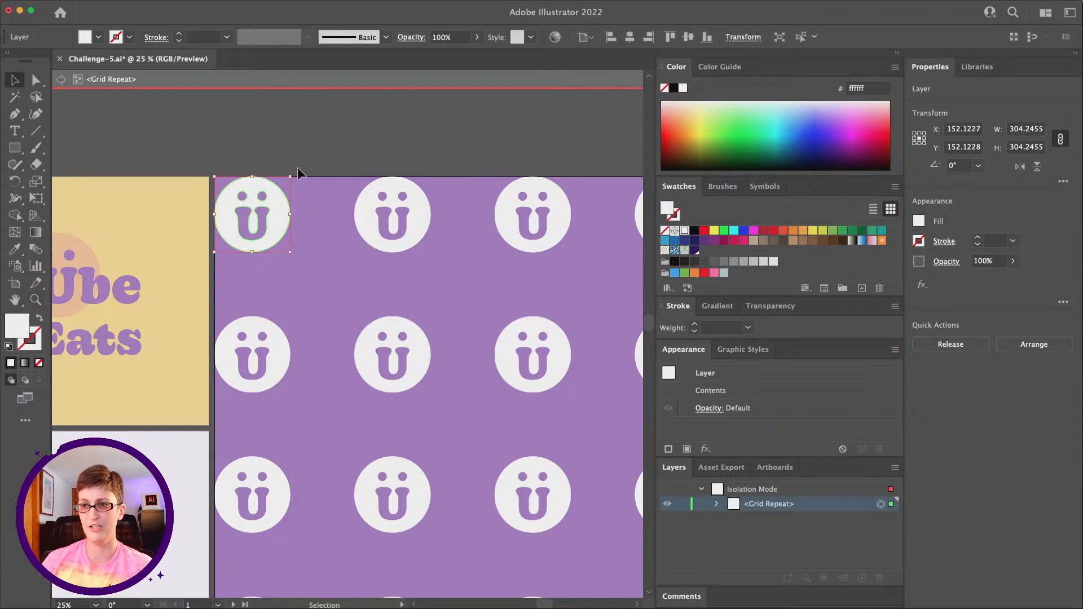
left_click_drag(294, 171, 301, 184)
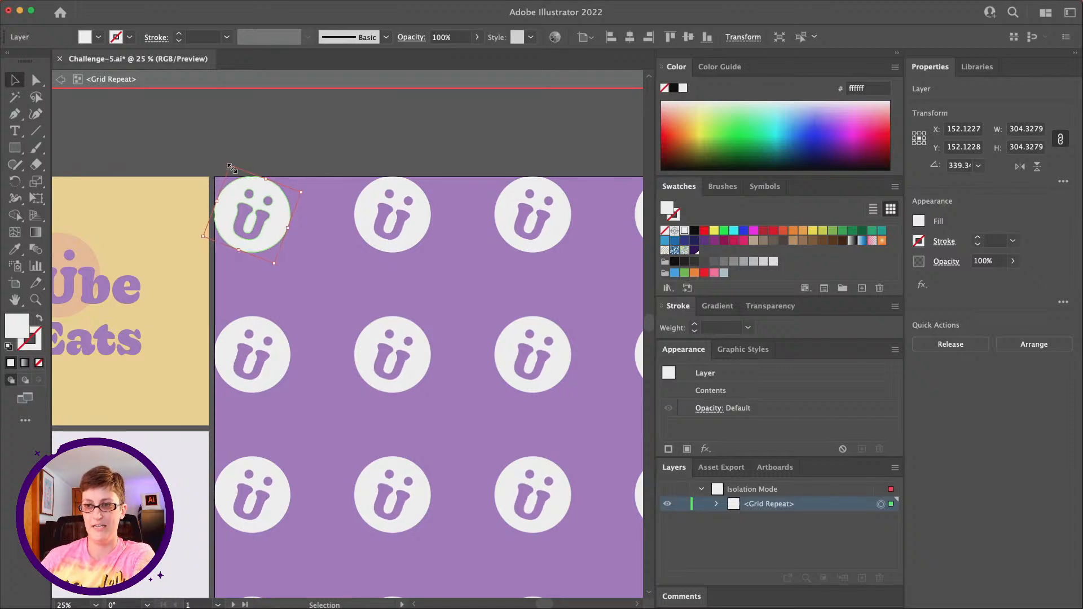
Scale the tilted source icon down to about 268 px wide and high, and exit isolation mode.
left_click_drag(232, 168, 234, 173)
scroll(558, 273, "right", 2)
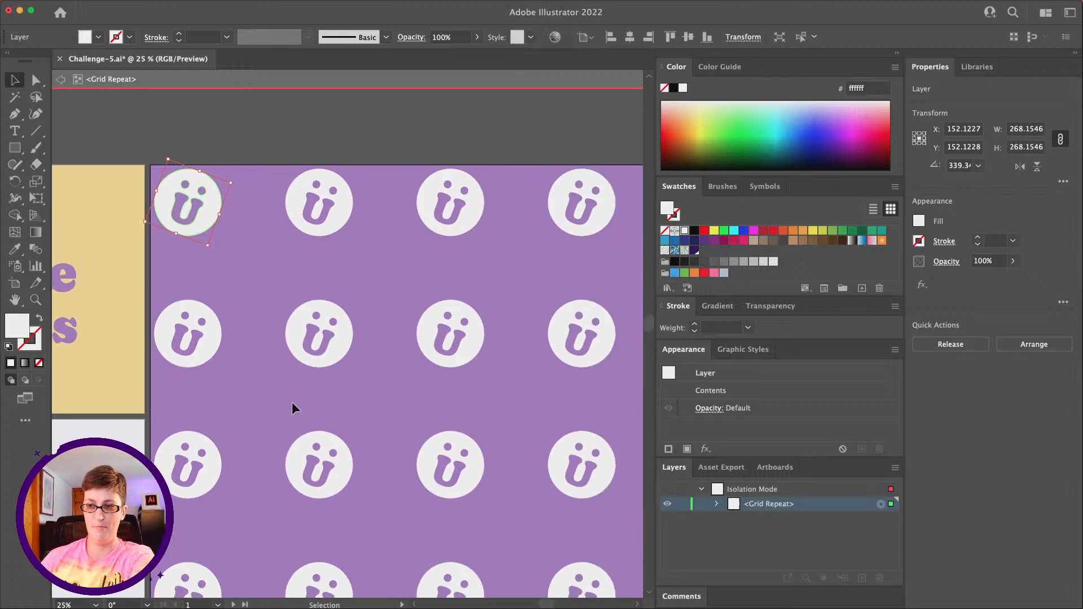
scroll(289, 395, "down", 2)
scroll(313, 315, "right", 4)
scroll(312, 314, "down", 2)
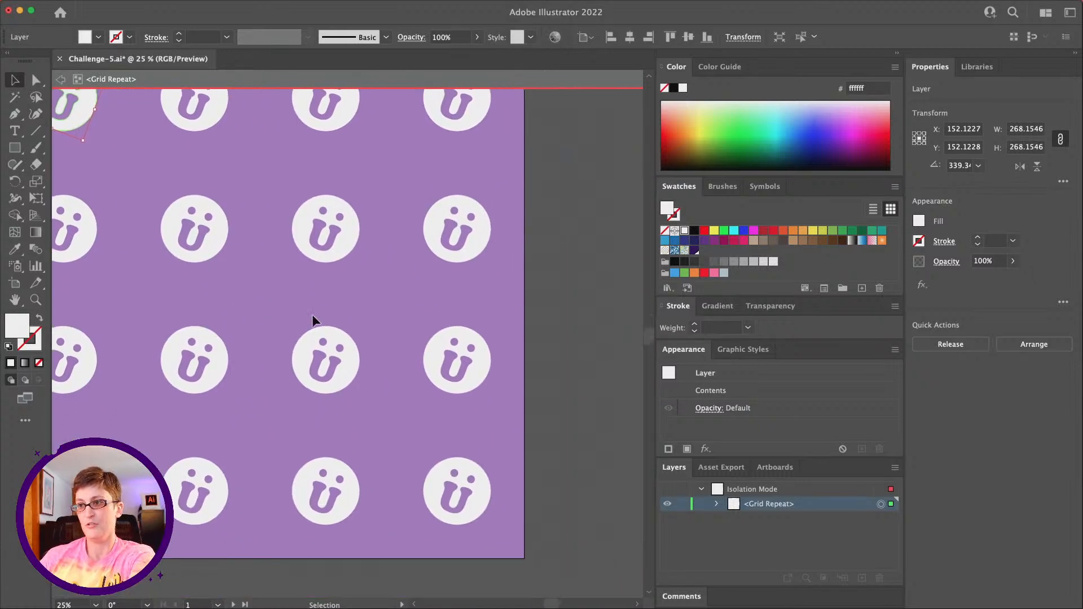
scroll(313, 316, "left", 4)
scroll(313, 317, "up", 2)
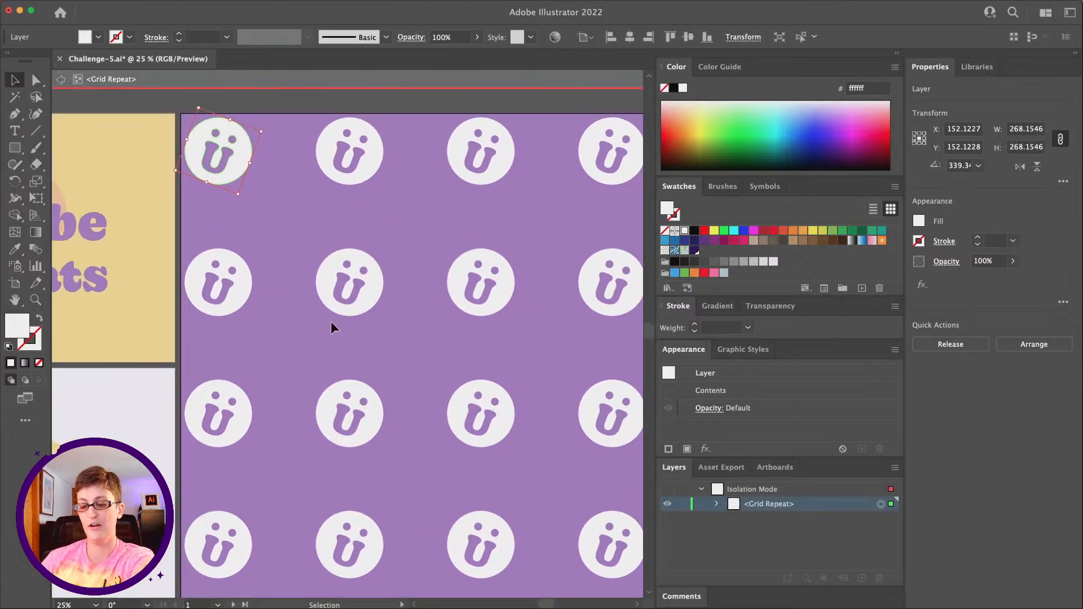
key("Escape")
Set the icon grid's type to brick by column in the Repeat Options, so alternate columns are offset.
key("z")
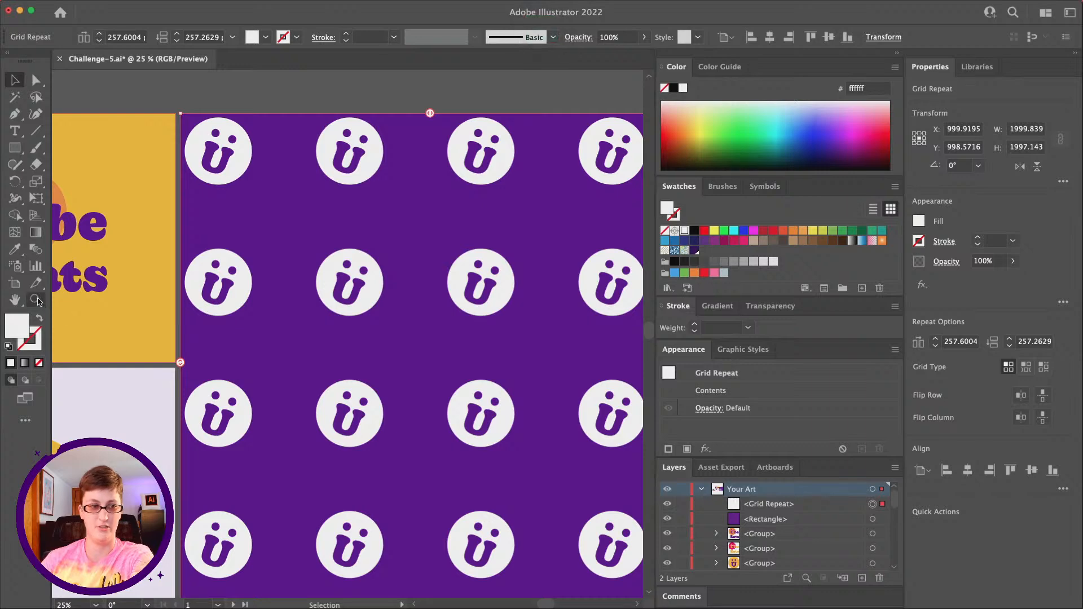
left_click(434, 324, "alt")
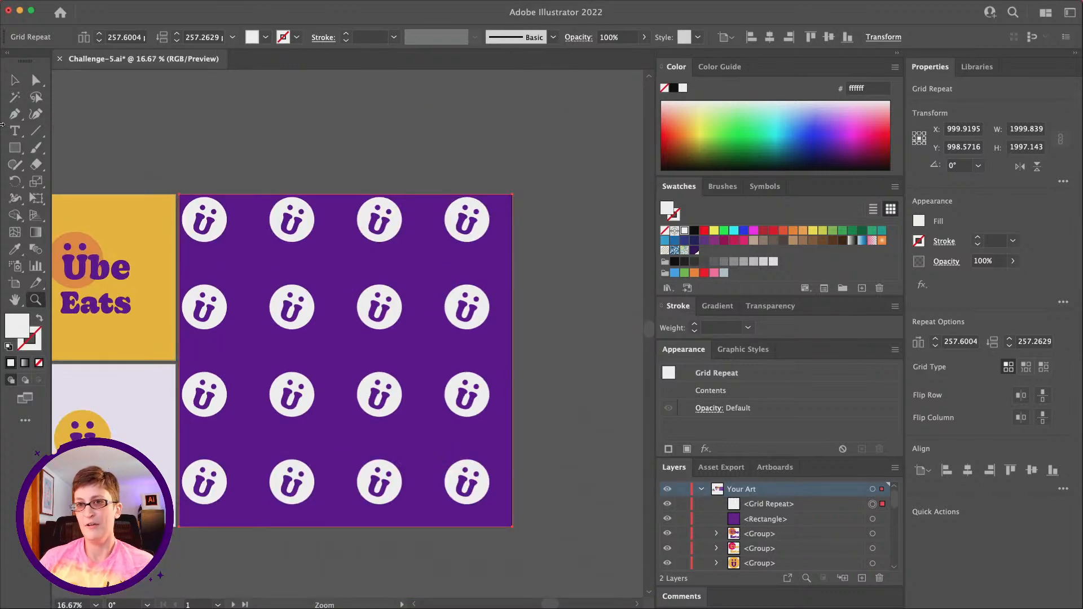
key("v")
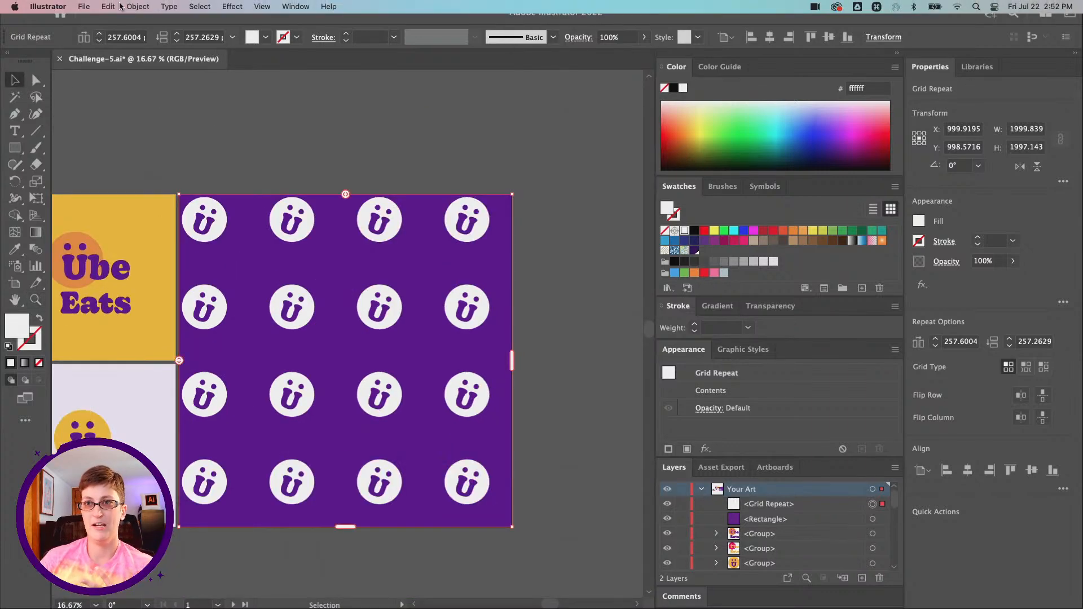
left_click(138, 6)
mouse_move(199, 348)
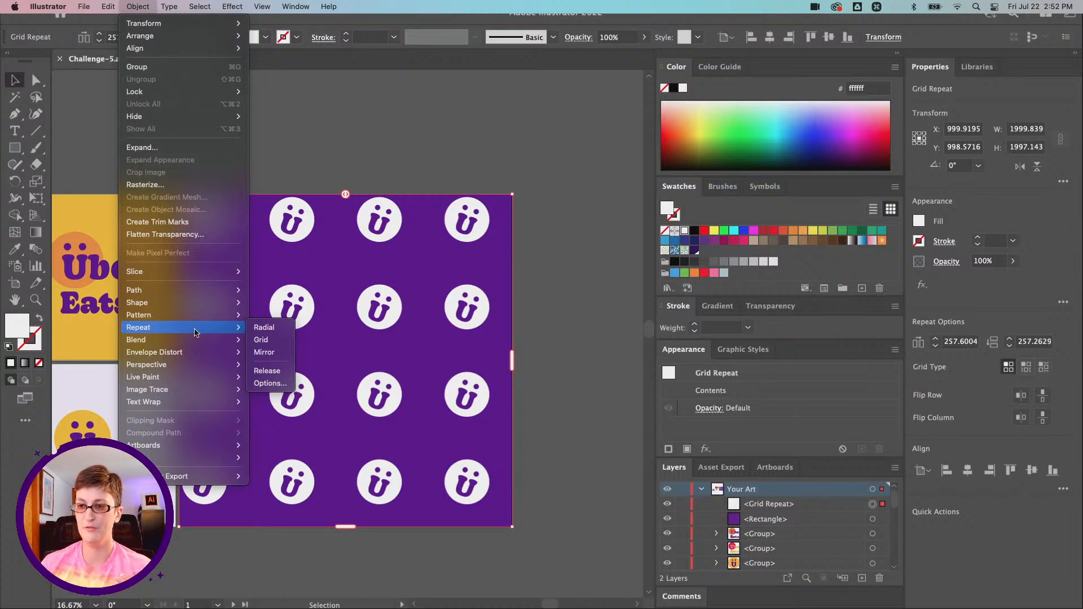
left_click(270, 383)
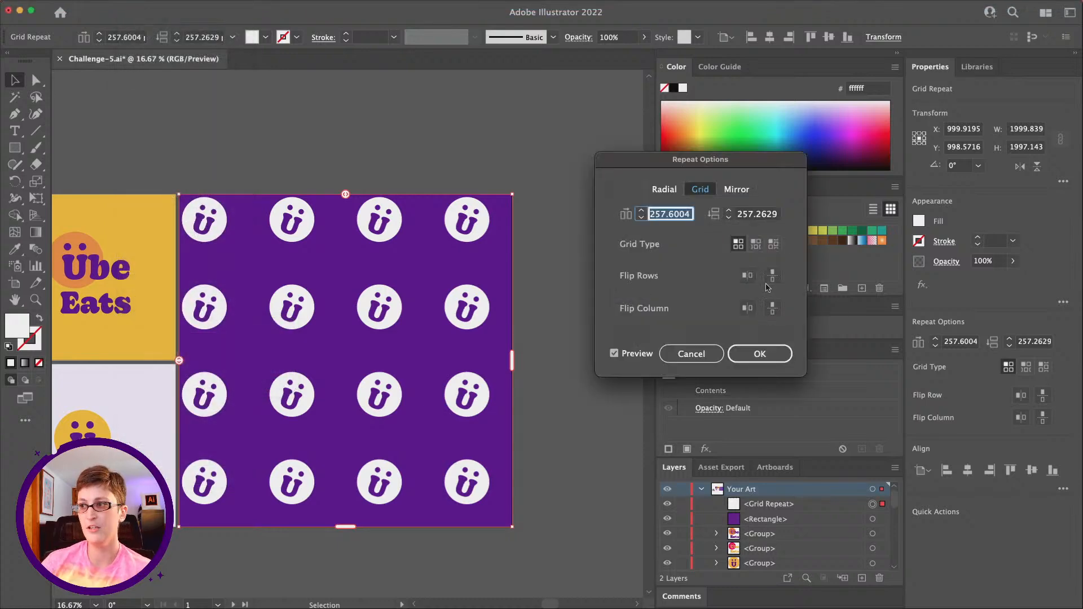
left_click_drag(691, 162, 609, 120)
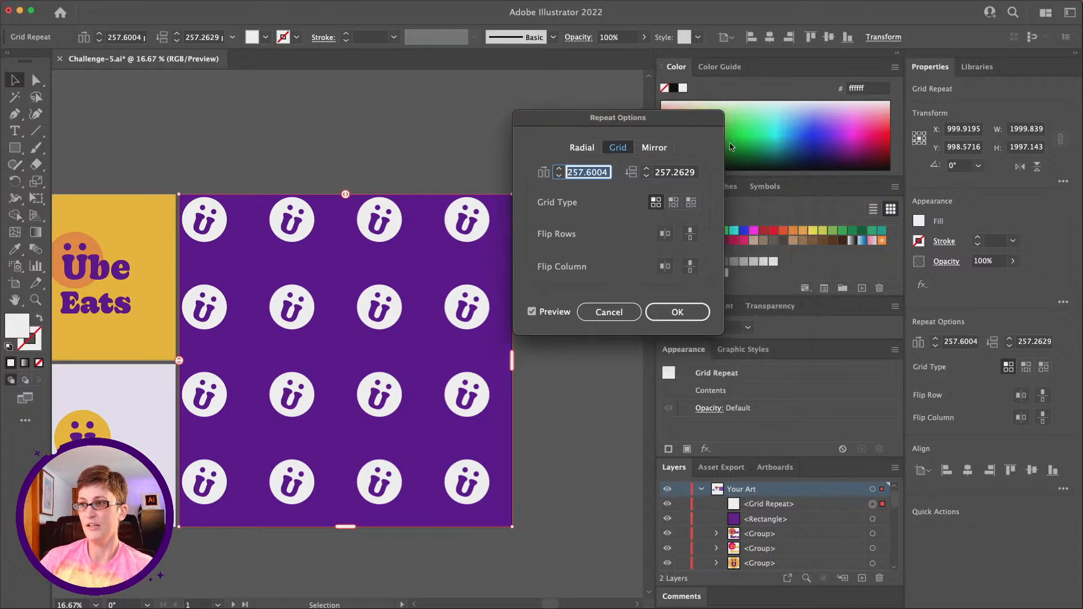
left_click(674, 203)
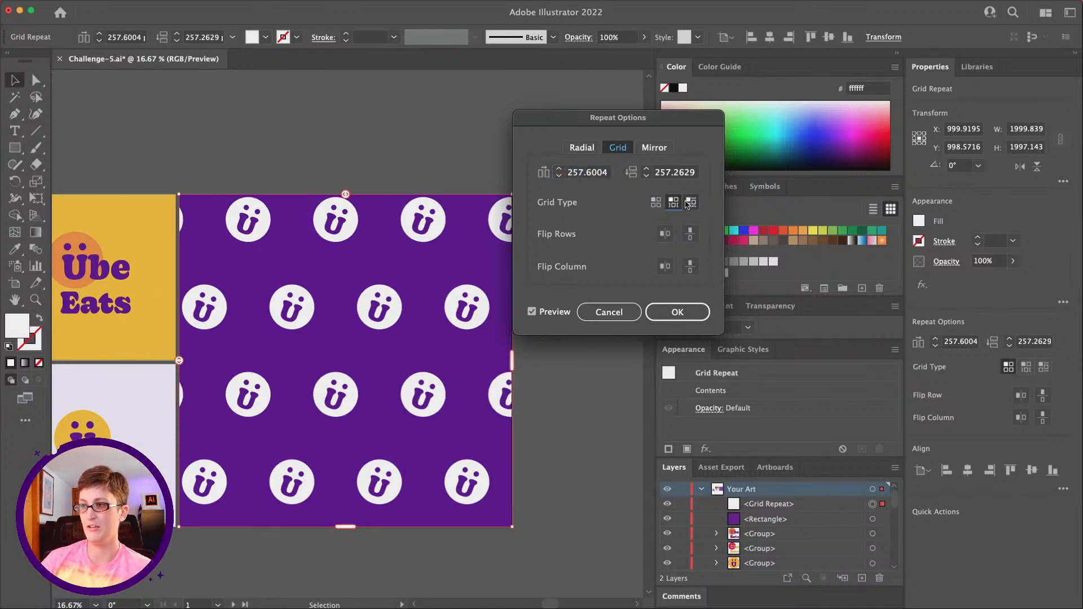
left_click(689, 203)
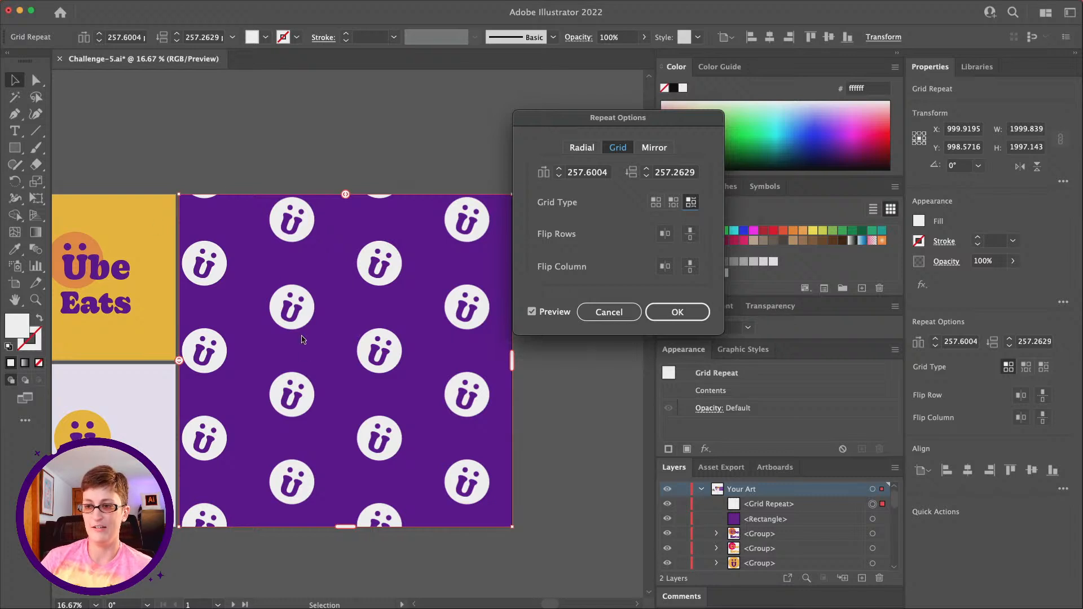
Try out horizontal and vertical flips for the repeat's rows and columns.
left_click(666, 235)
left_click(666, 235)
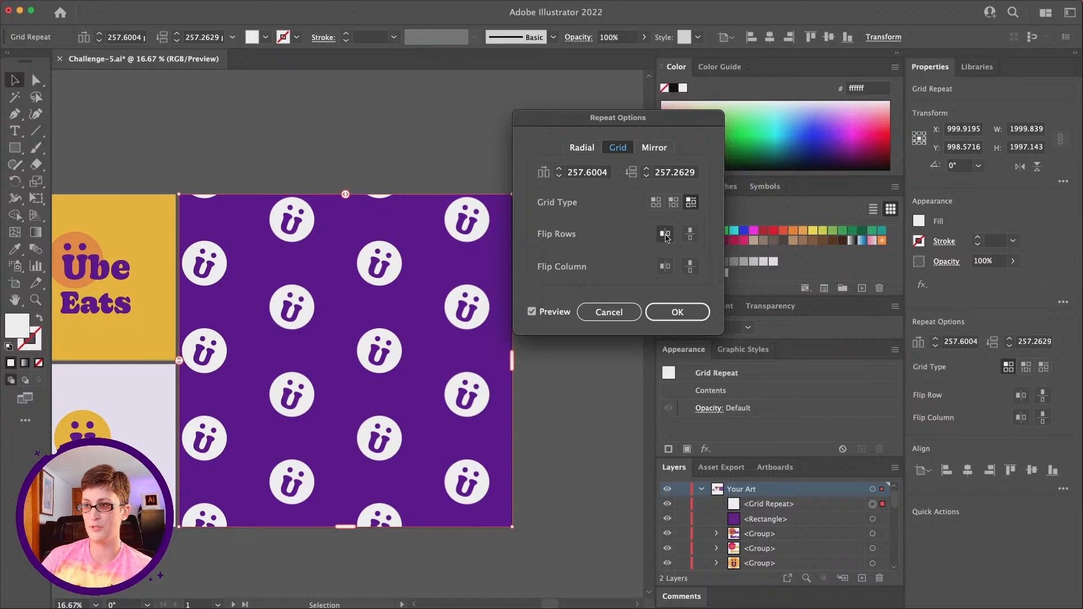
left_click(665, 268)
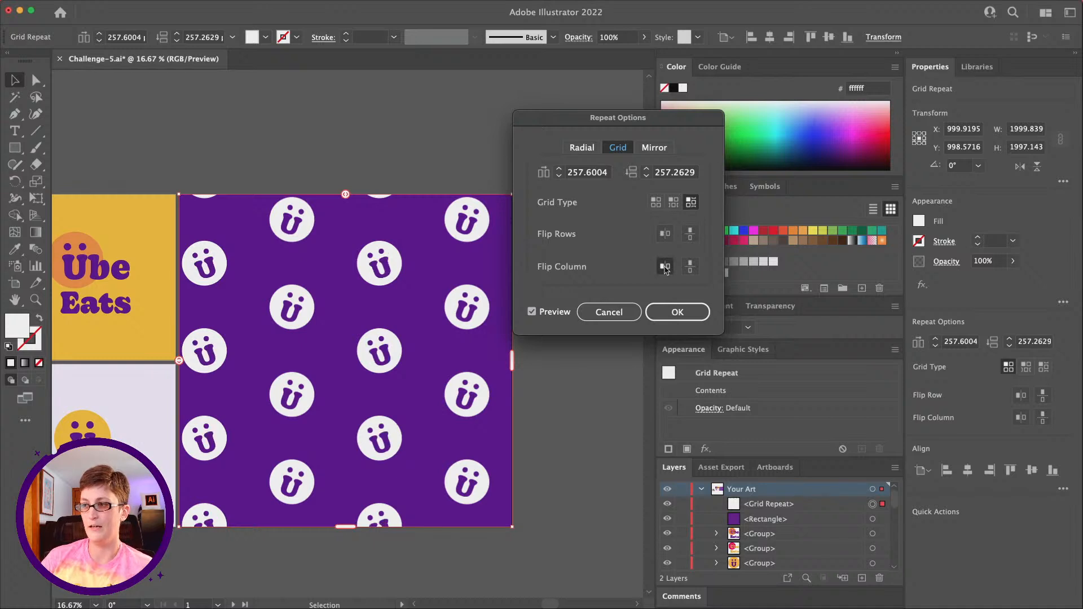
left_click(666, 236)
left_click(666, 236)
left_click(685, 236)
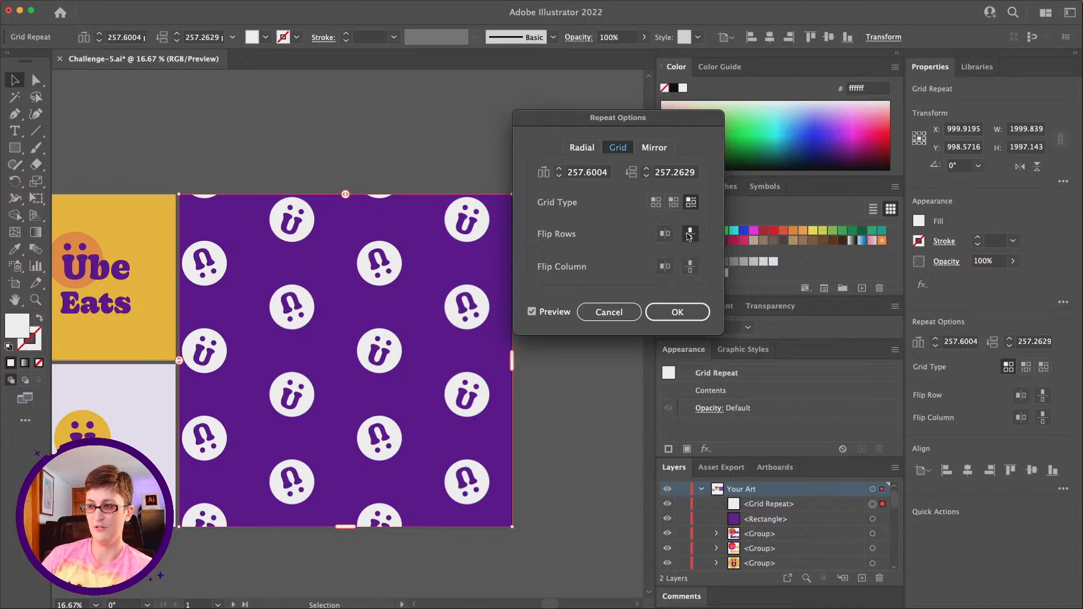
left_click(684, 235)
left_click(666, 236)
left_click(666, 236)
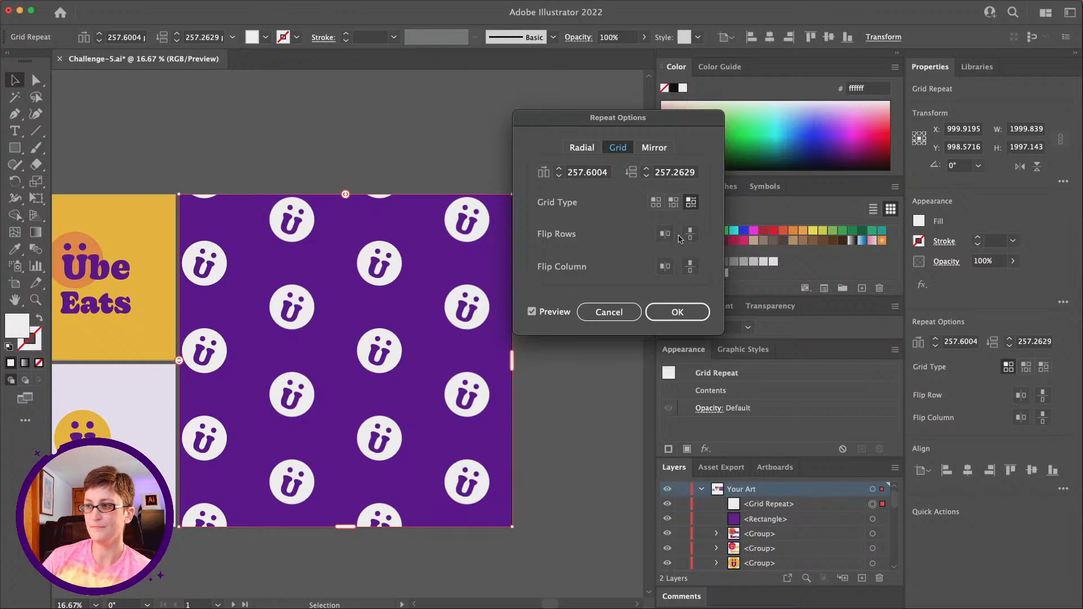
left_click(689, 234)
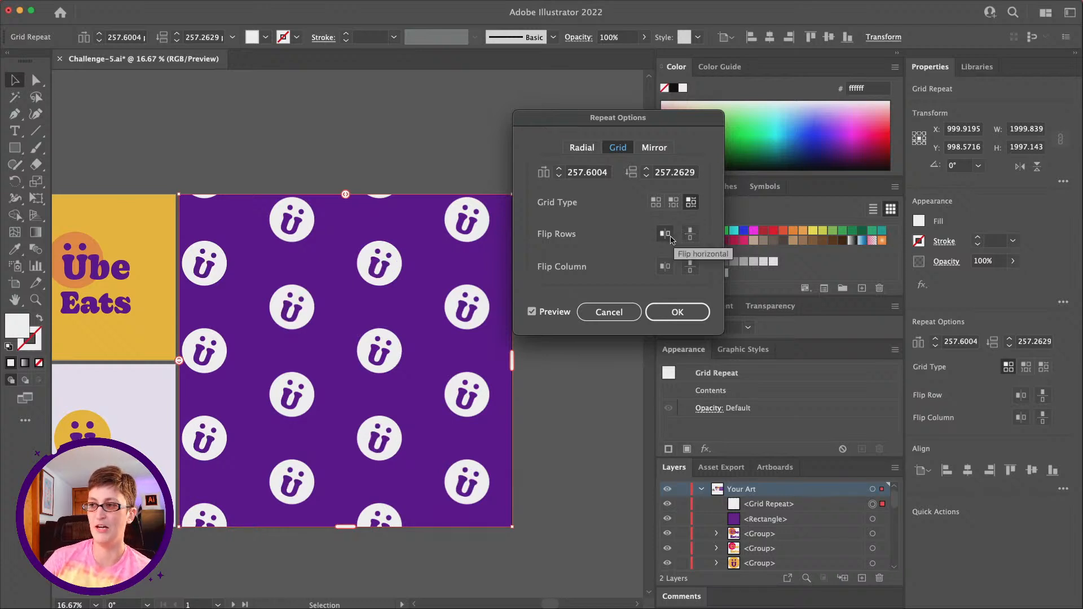
Flip both the rows and the columns of the repeat horizontally, apply the options, and deselect the pattern.
left_click(665, 235)
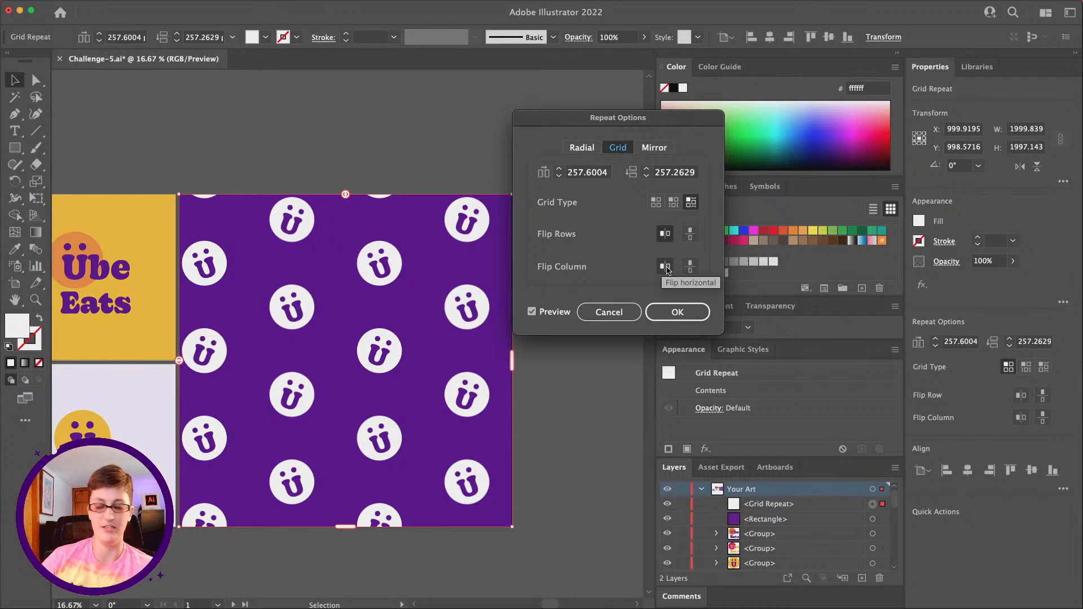
left_click(665, 265)
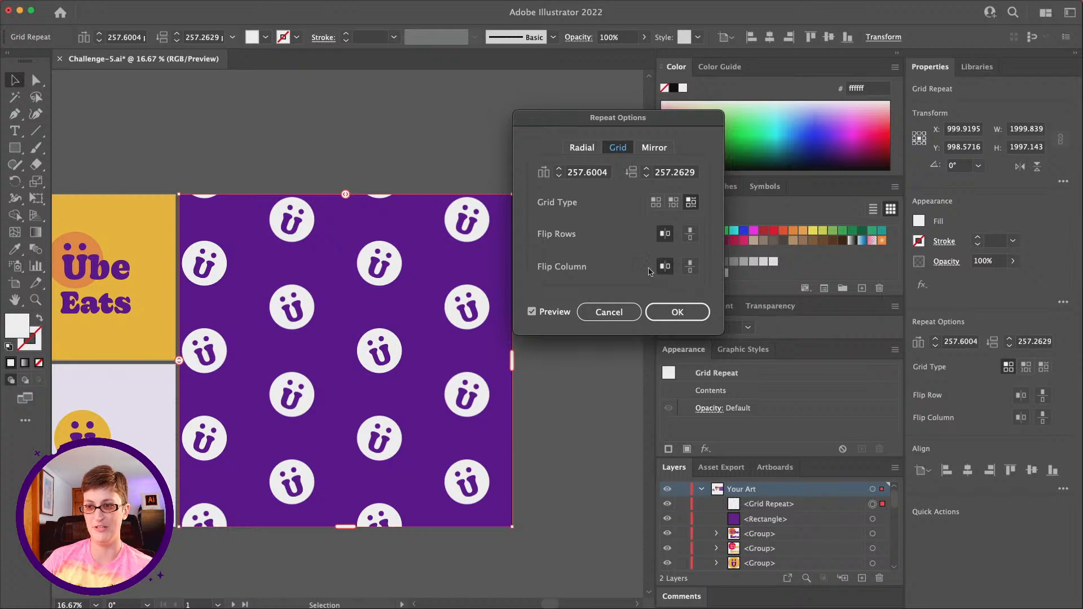
left_click(677, 312)
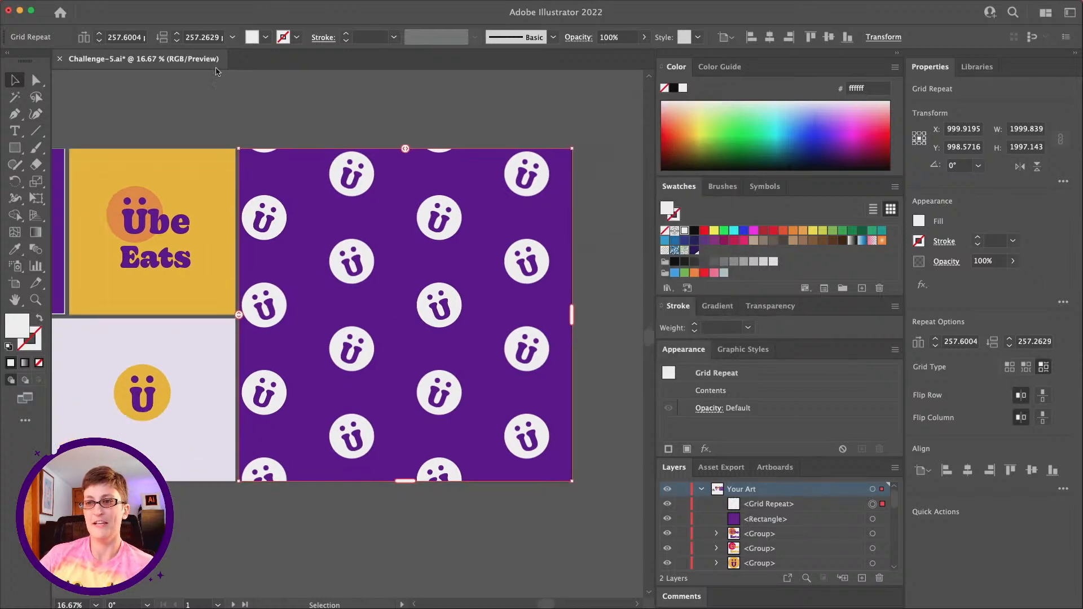
left_click(234, 109)
scroll(394, 517, "left", 3)
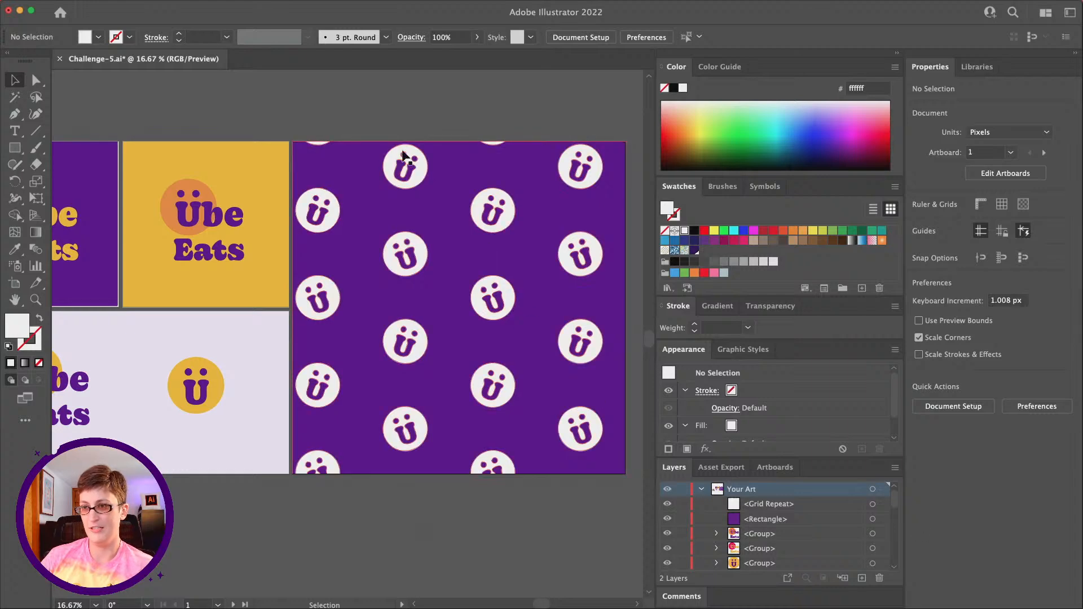
Recolour the purple background rectangle behind the pattern with the palette pink ff0074 sampled from the colour squares, and deselect it.
left_click(872, 519)
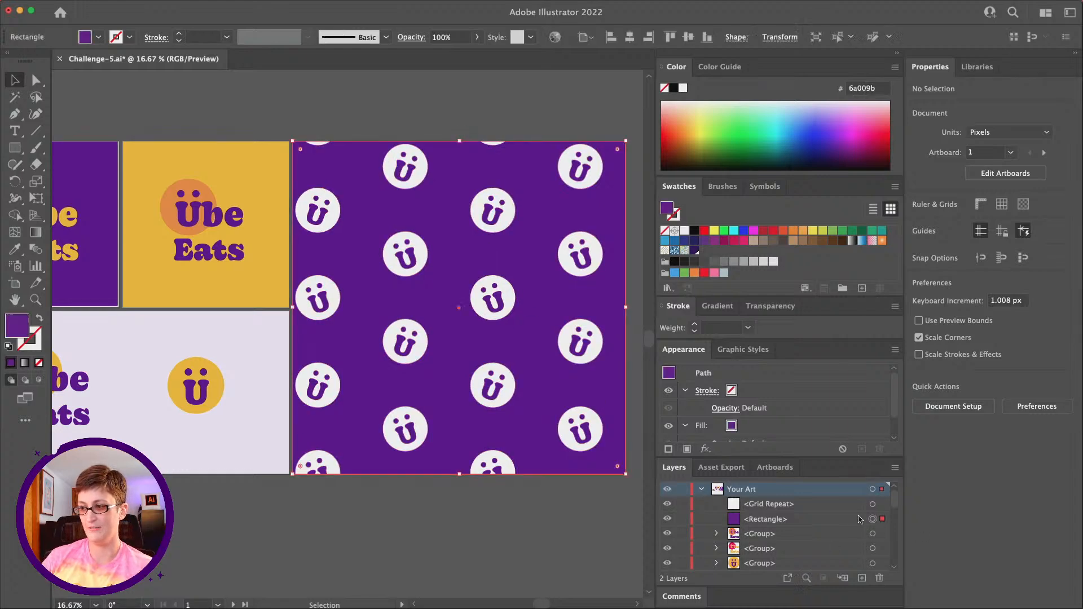
scroll(363, 398, "left", 10)
key("i")
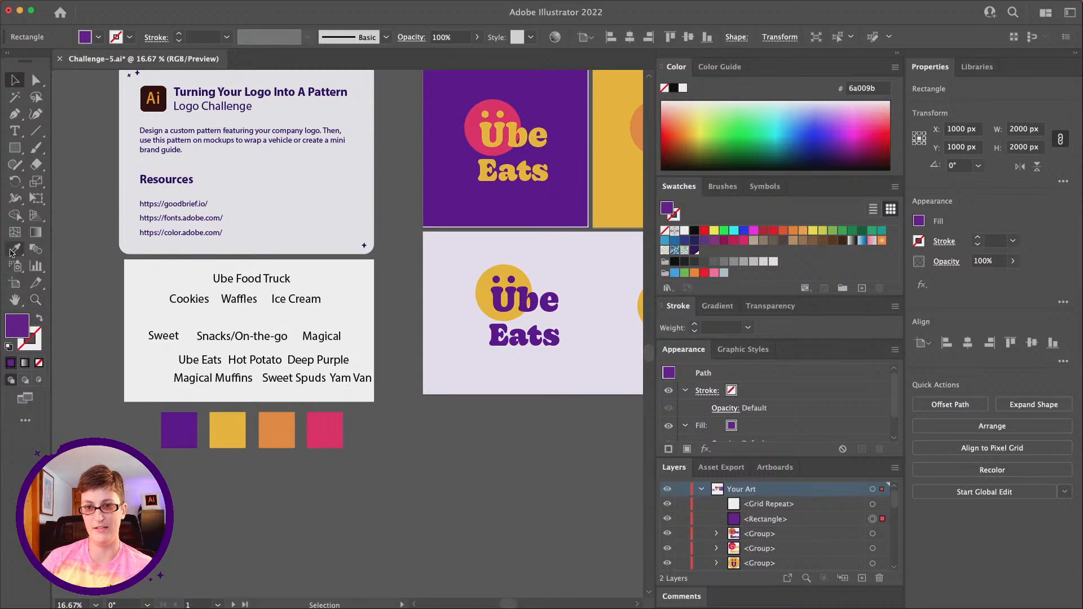
left_click(338, 432)
scroll(344, 430, "right", 10)
scroll(344, 431, "right", 5)
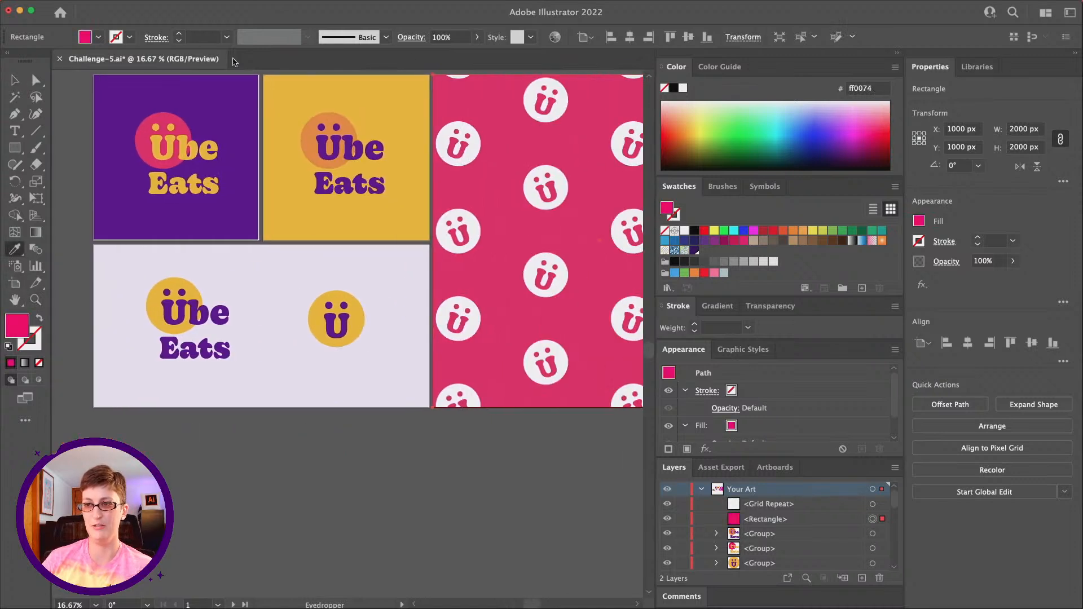
scroll(305, 417, "up", 2)
scroll(305, 417, "right", 3)
left_click(15, 81)
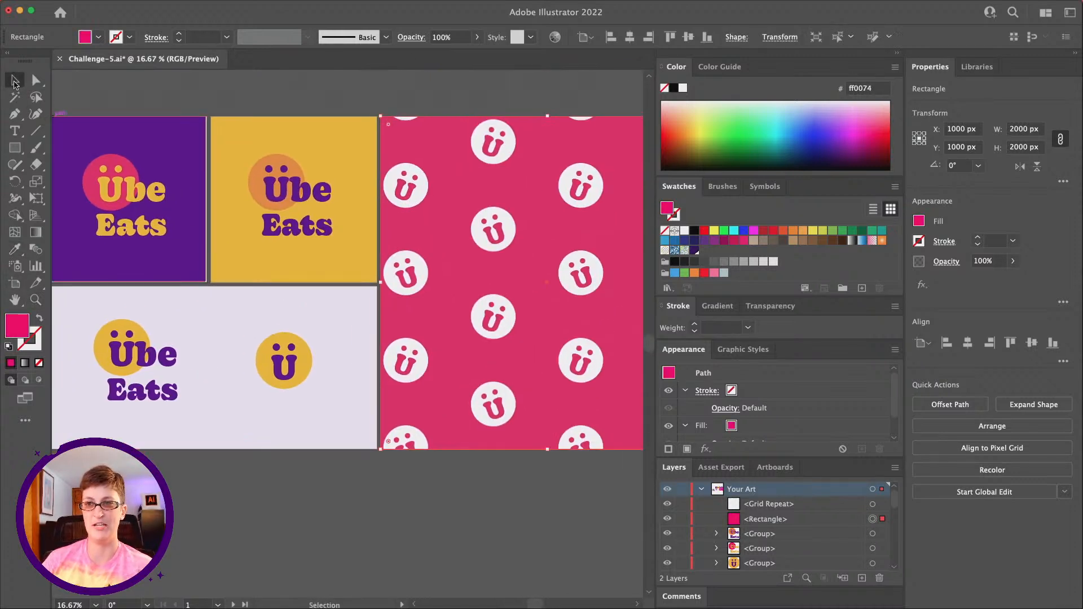
left_click(282, 89)
scroll(282, 89, "right", 5)
scroll(316, 174, "left", 4)
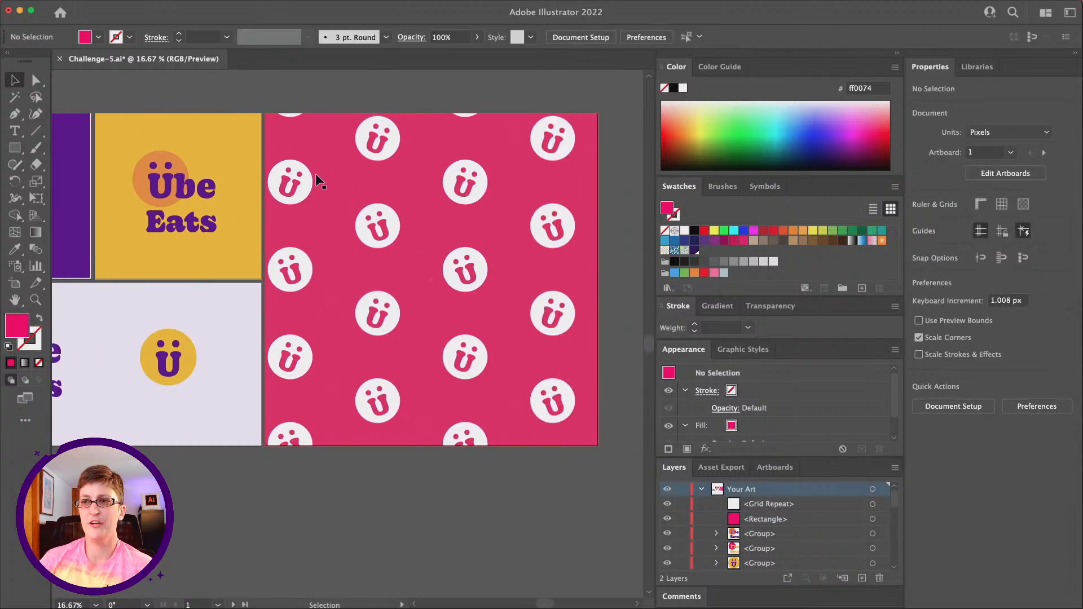
Draw a horizontal line segment about 302 px long just above the pink artboard's upper-left corner.
left_click(34, 302)
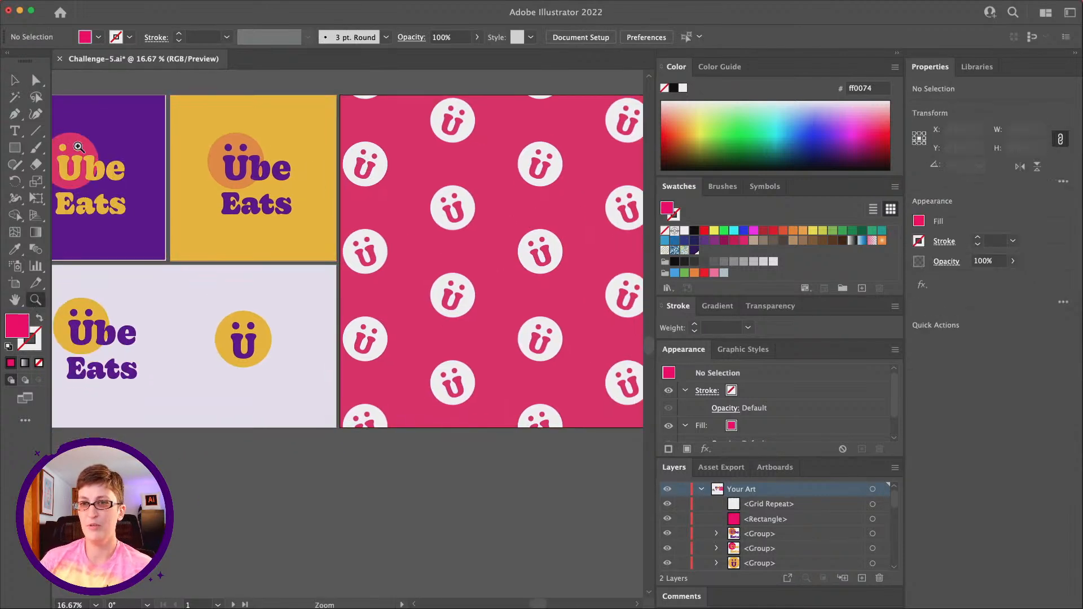
left_click(36, 130)
scroll(170, 272, "right", 3)
scroll(170, 272, "up", 1)
scroll(170, 271, "right", 1)
scroll(169, 272, "up", 1)
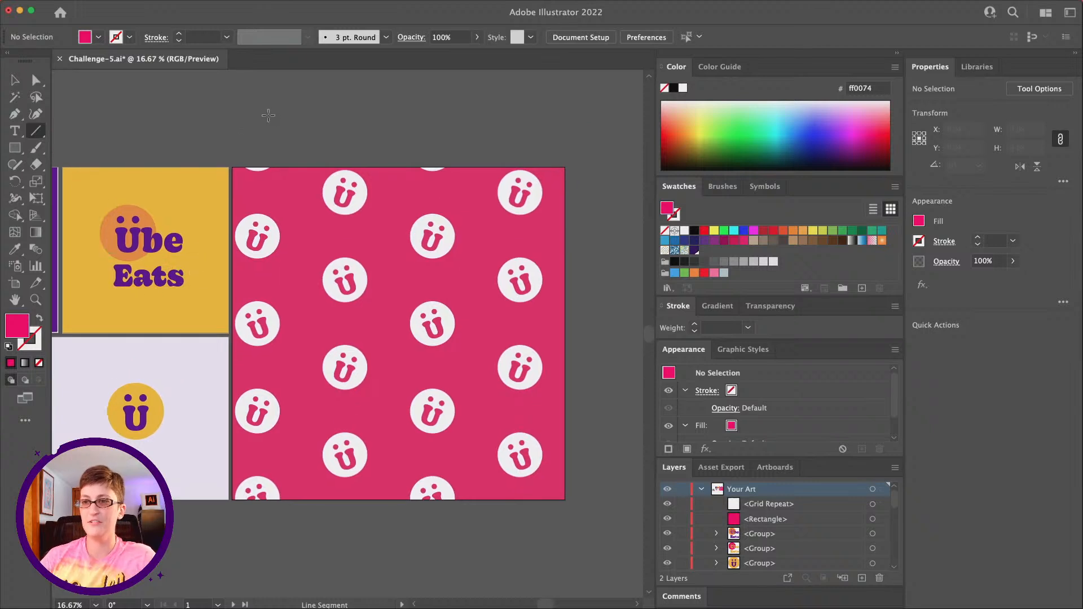
left_click_drag(243, 154, 290, 153)
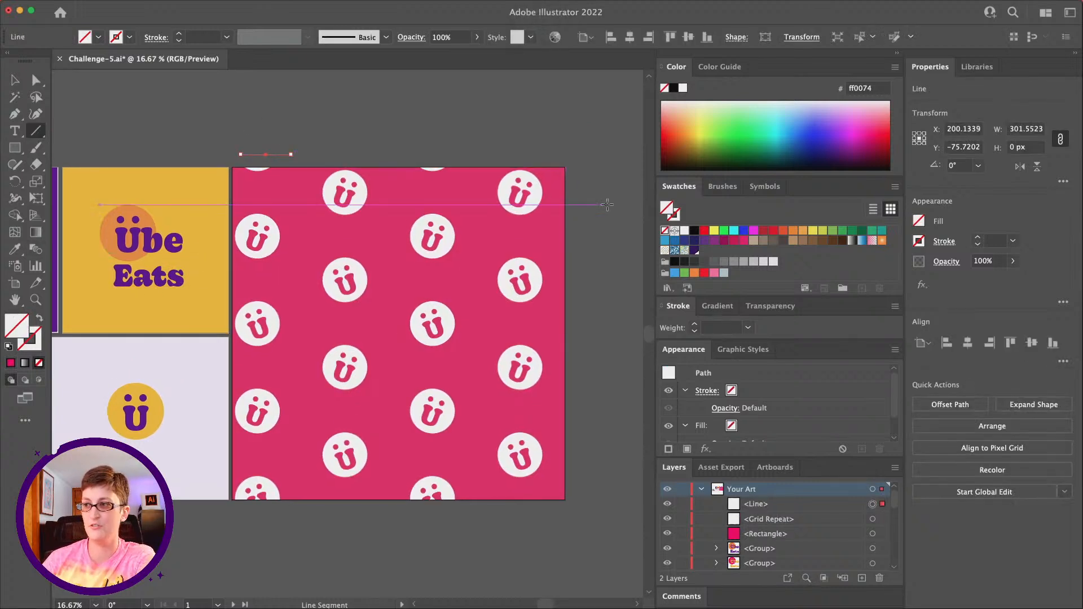
Give the line above the pink artboard a white stroke with a weight of 4 pt.
left_click(676, 217)
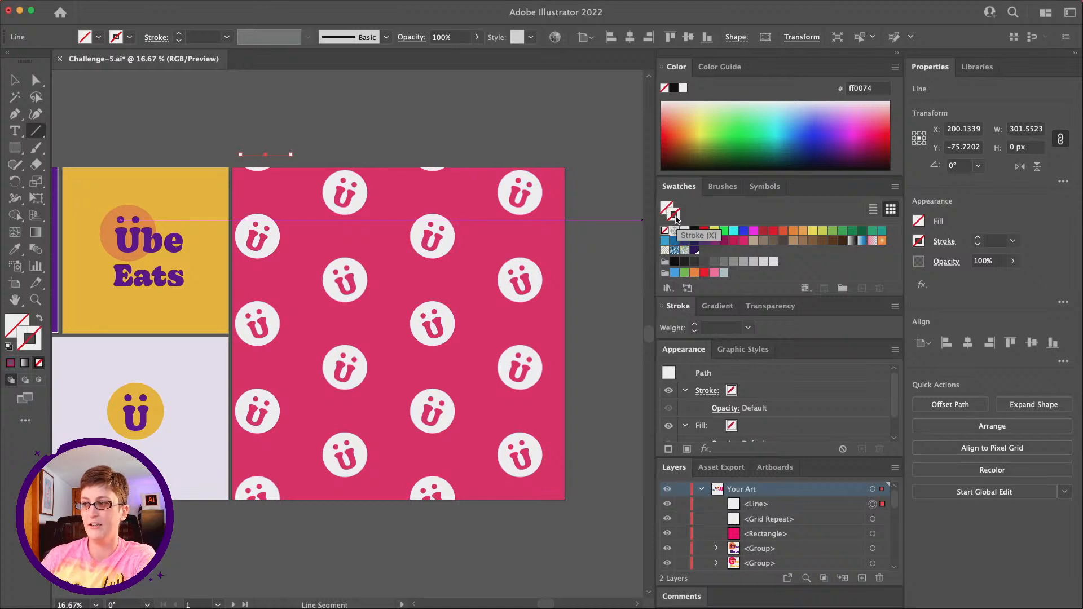
left_click(684, 231)
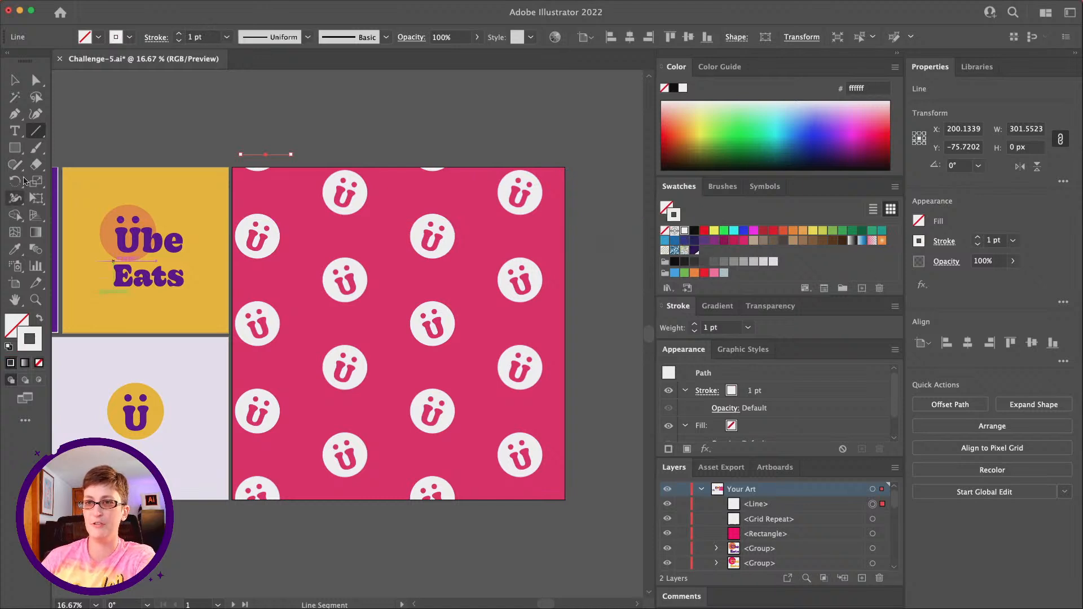
left_click(209, 36)
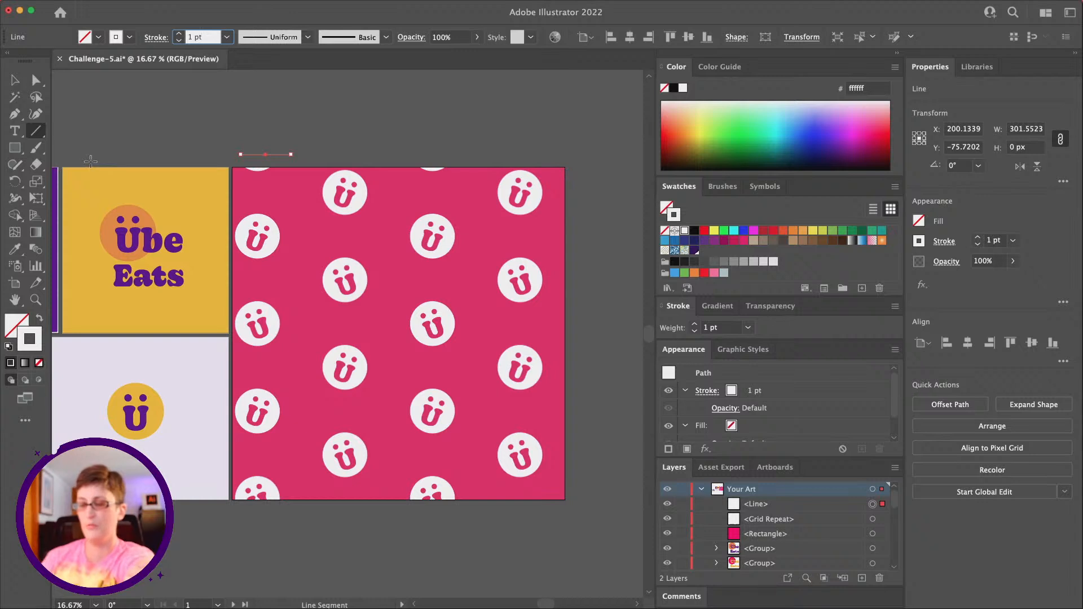
key("Up")
key("Up")
key("Up")
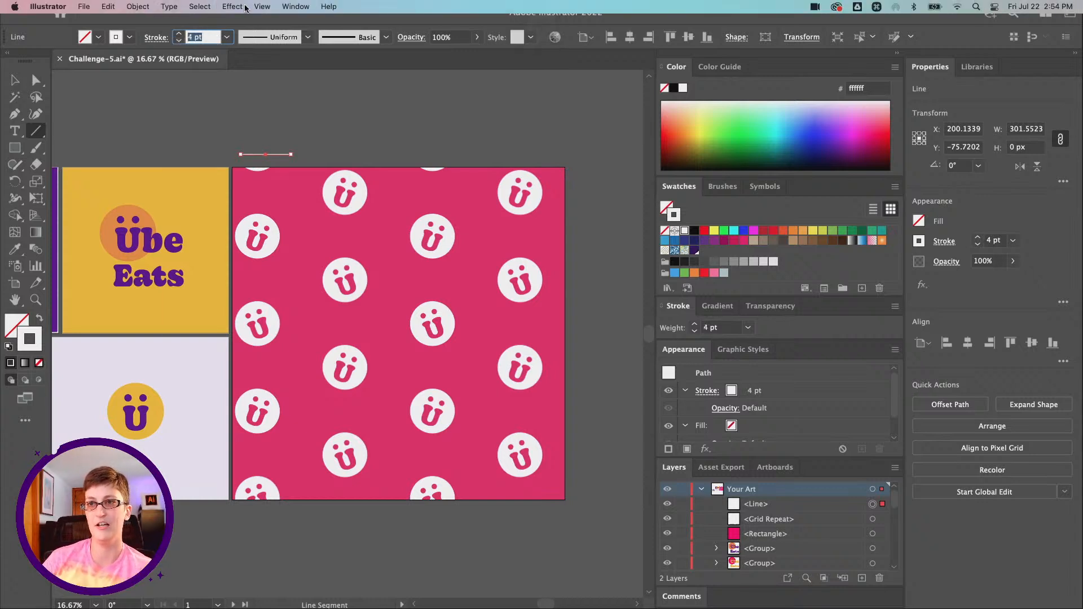
Apply a Zig Zag effect to the line with 10 px absolute size, 4 ridges per segment and smooth points.
left_click(240, 6)
mouse_move(319, 136)
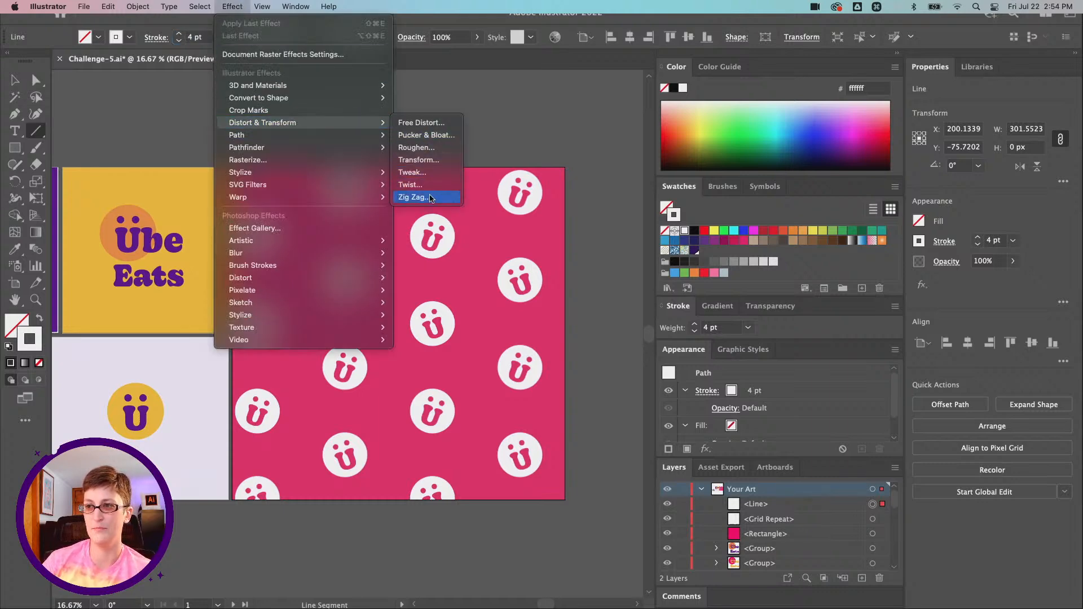
left_click(431, 197)
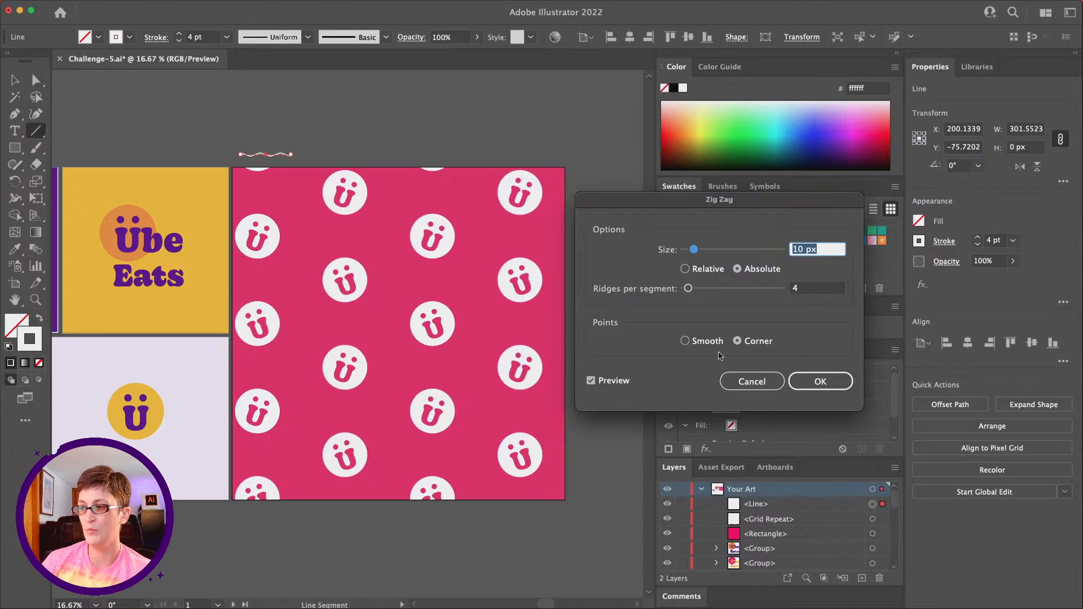
left_click(706, 344)
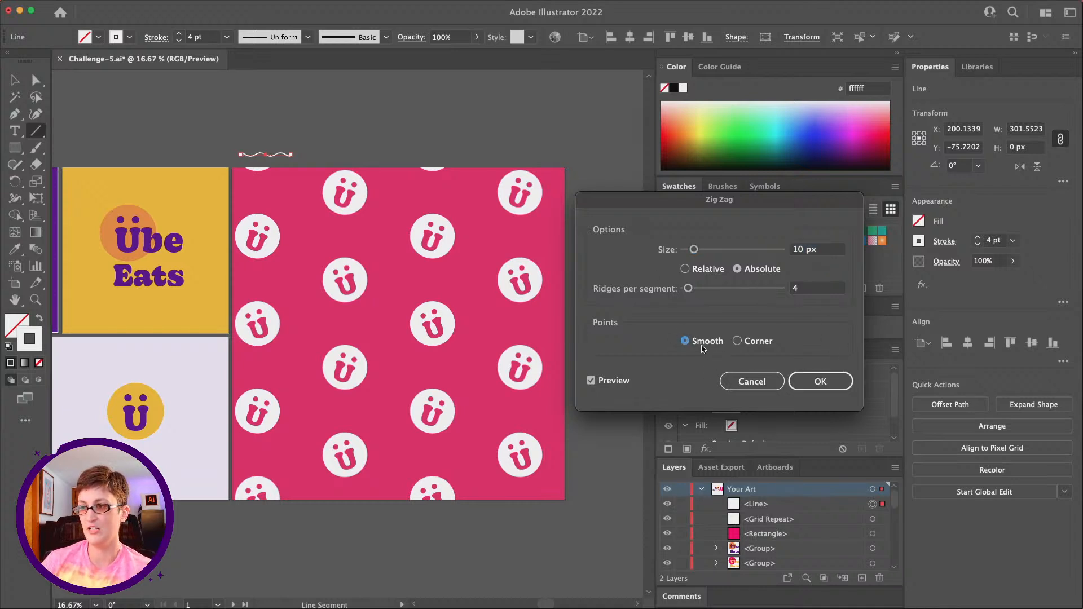
left_click(818, 382)
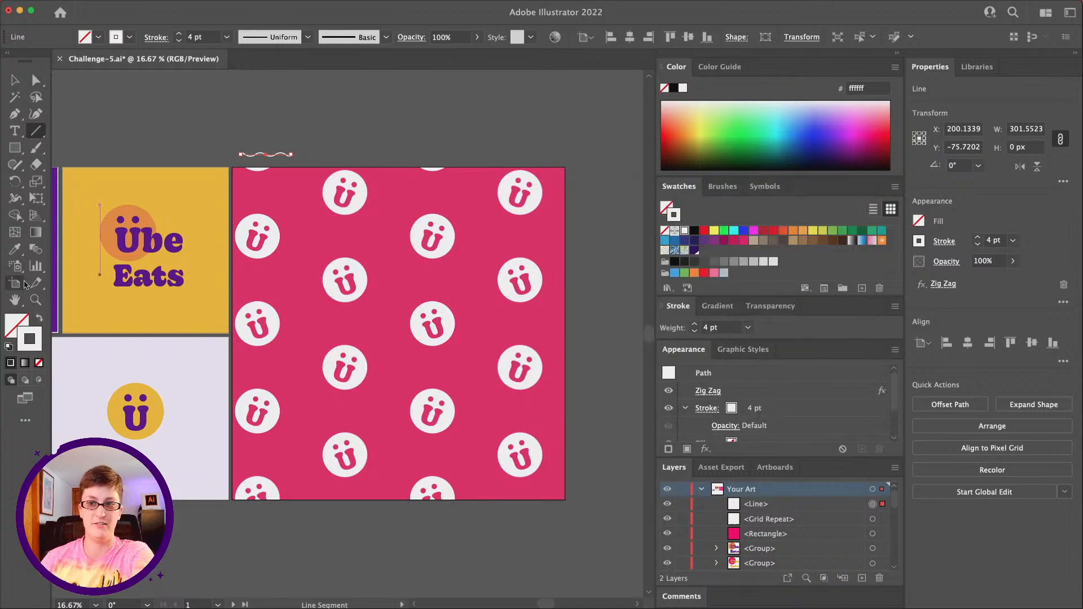
Move the wavy line onto the pink artboard, rotate it to 315°, and place it in the artboard's upper-left corner.
key("super+equal")
key("super+equal")
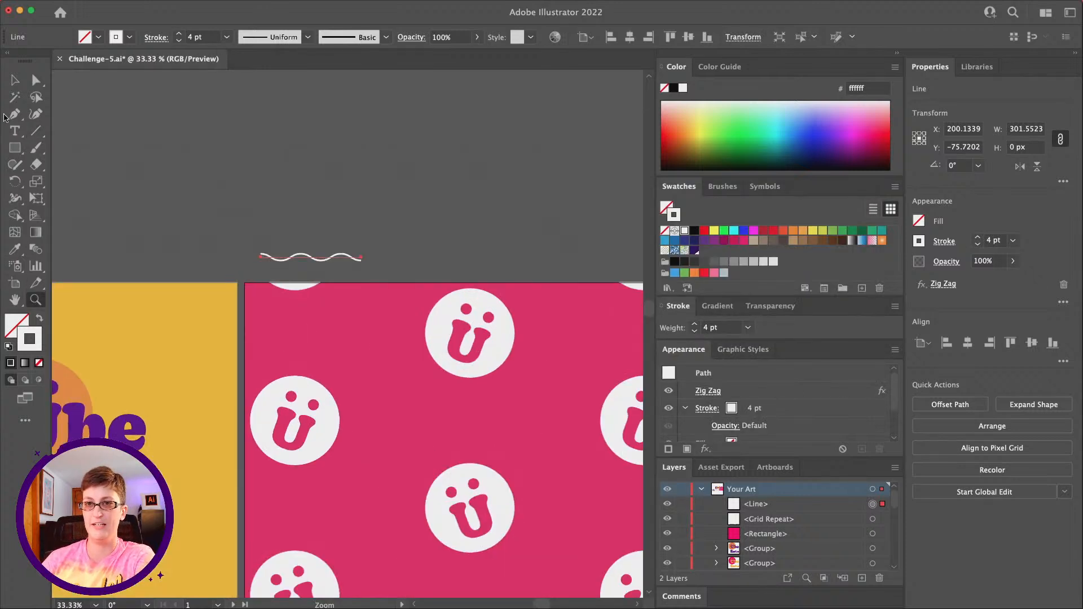
left_click(151, 108)
left_click_drag(356, 257, 372, 331)
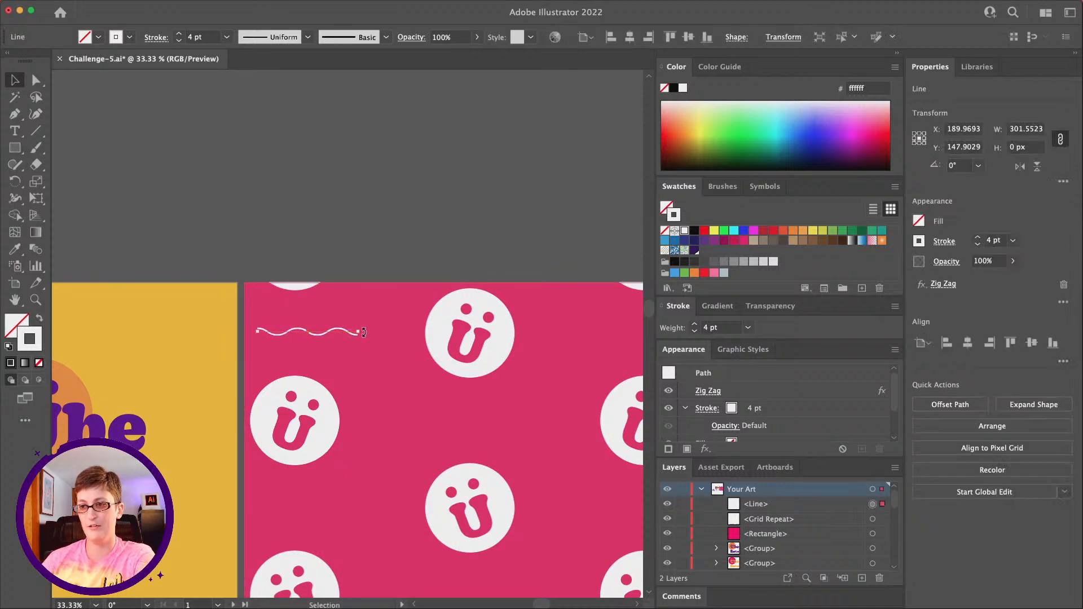
left_click_drag(364, 333, 344, 362)
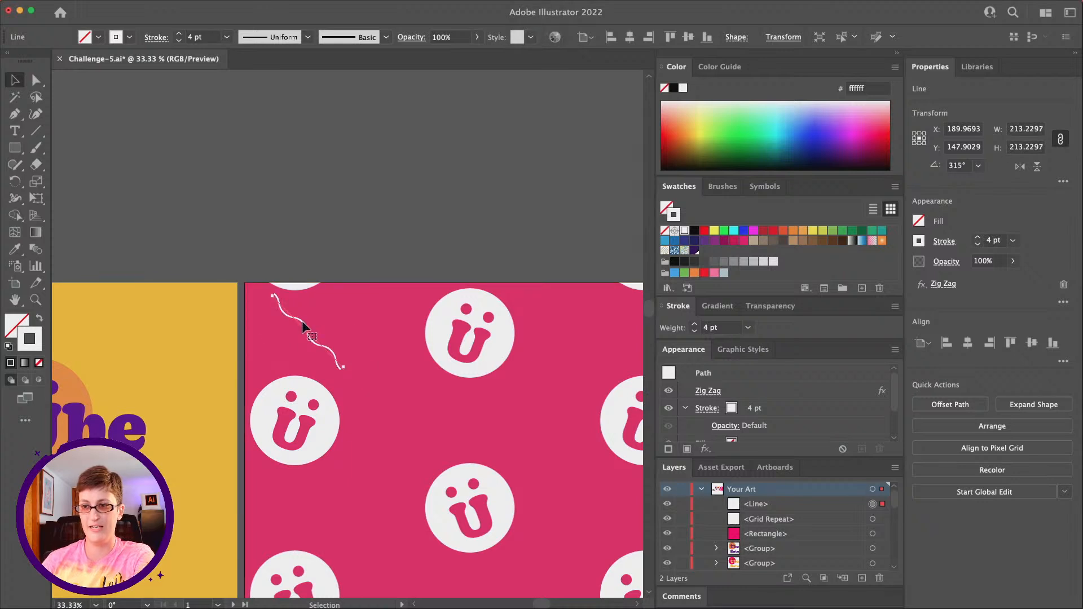
left_click_drag(304, 325, 275, 317)
Turn the wavy line into a grid repeat and extend it across the full width and height of the pink artboard.
left_click(35, 300)
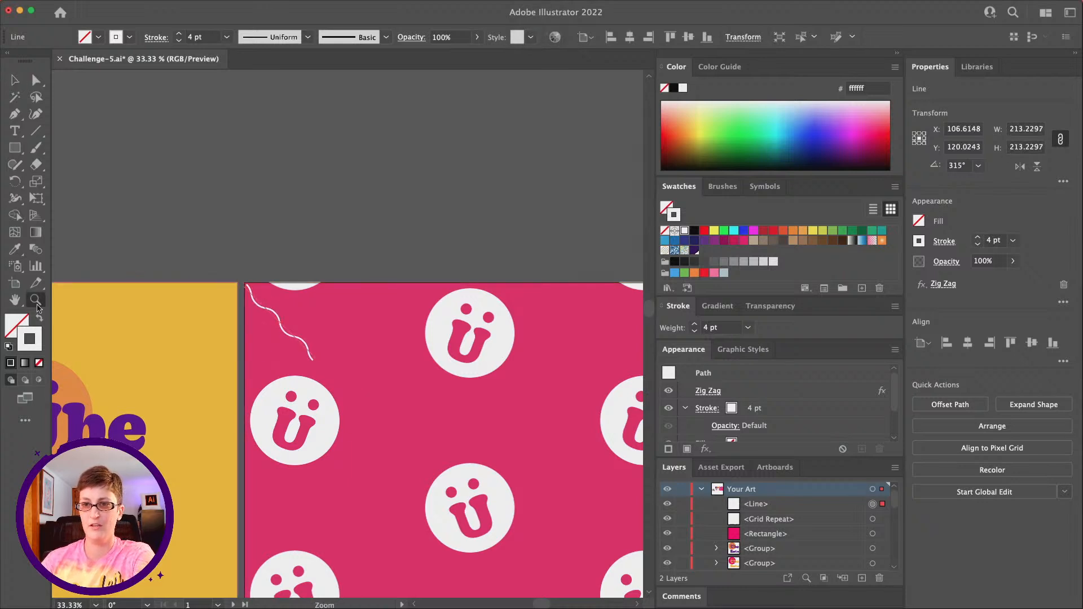
left_click(387, 406, "alt")
left_click(411, 460, "alt")
scroll(411, 459, "down", 2)
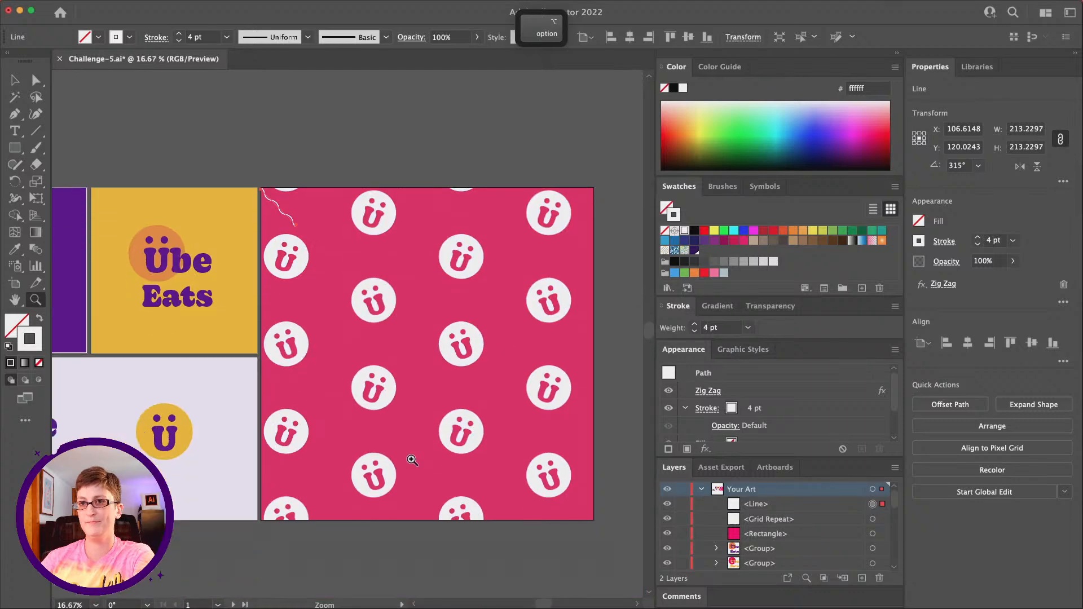
left_click(138, 6)
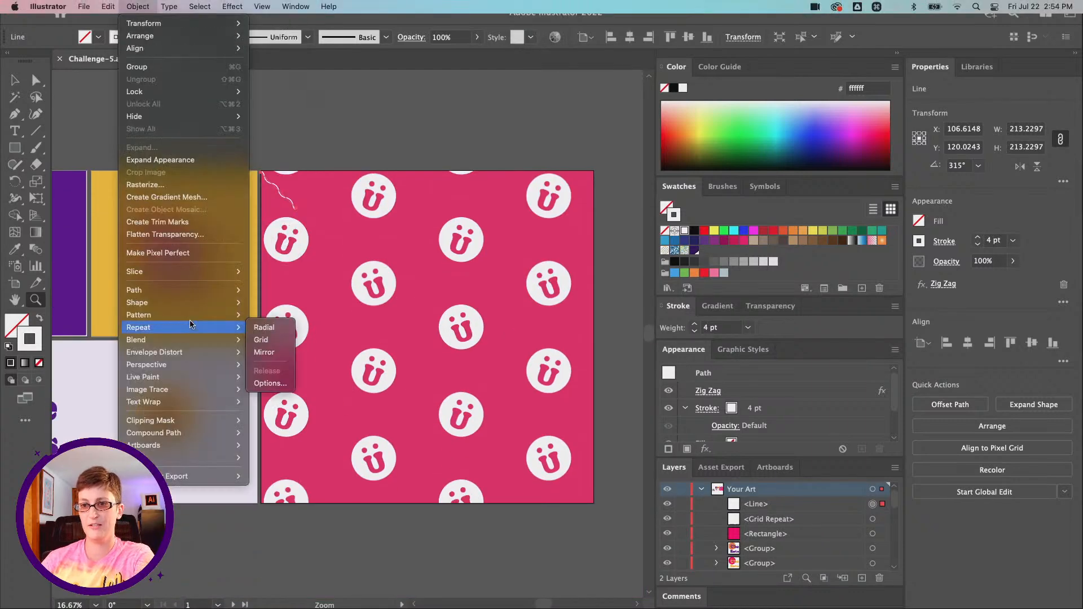
mouse_move(187, 327)
left_click(277, 339)
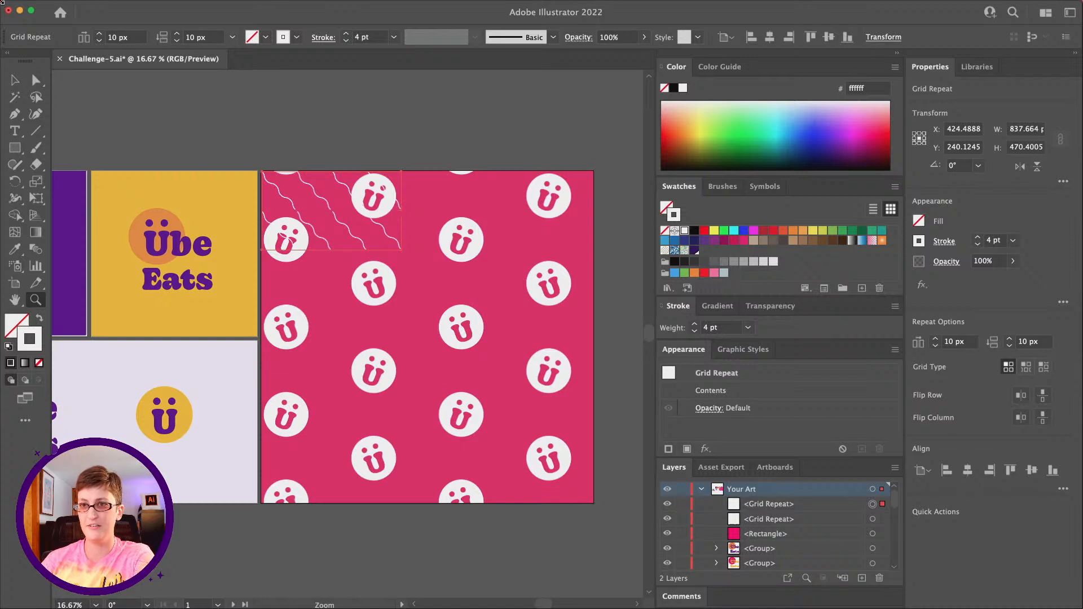
left_click(14, 80)
left_click_drag(401, 210, 593, 209)
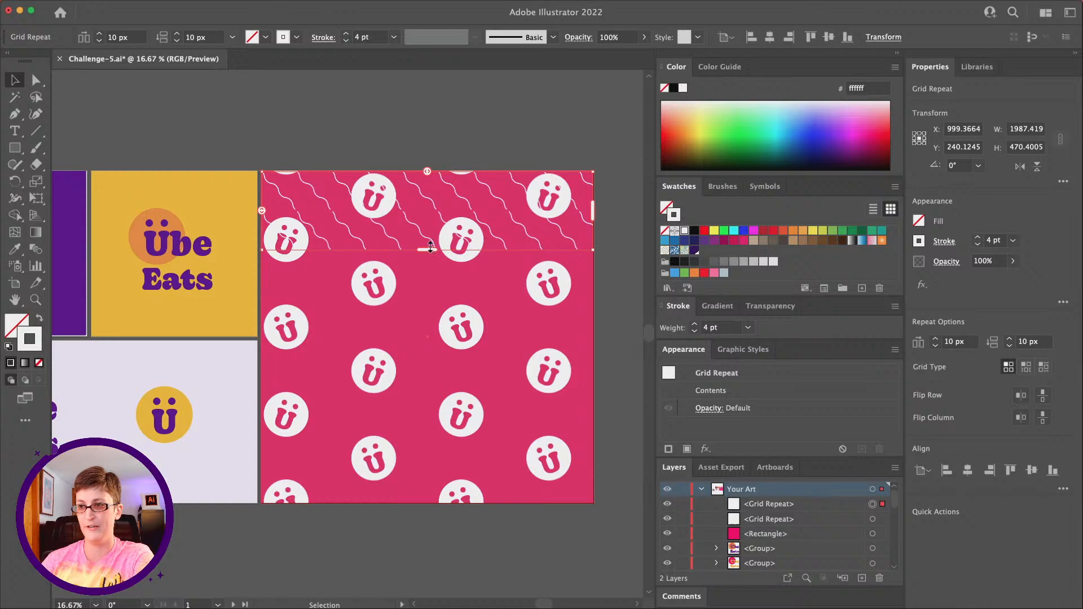
mouse_move(429, 248)
left_mouse_down()
mouse_move(432, 499)
mouse_move(461, 504)
left_mouse_up()
Tighten the wavy-line repeat's spacing to about -7.4 px horizontally and -19.6 px vertically, and deselect it.
left_click_drag(427, 172, 425, 172)
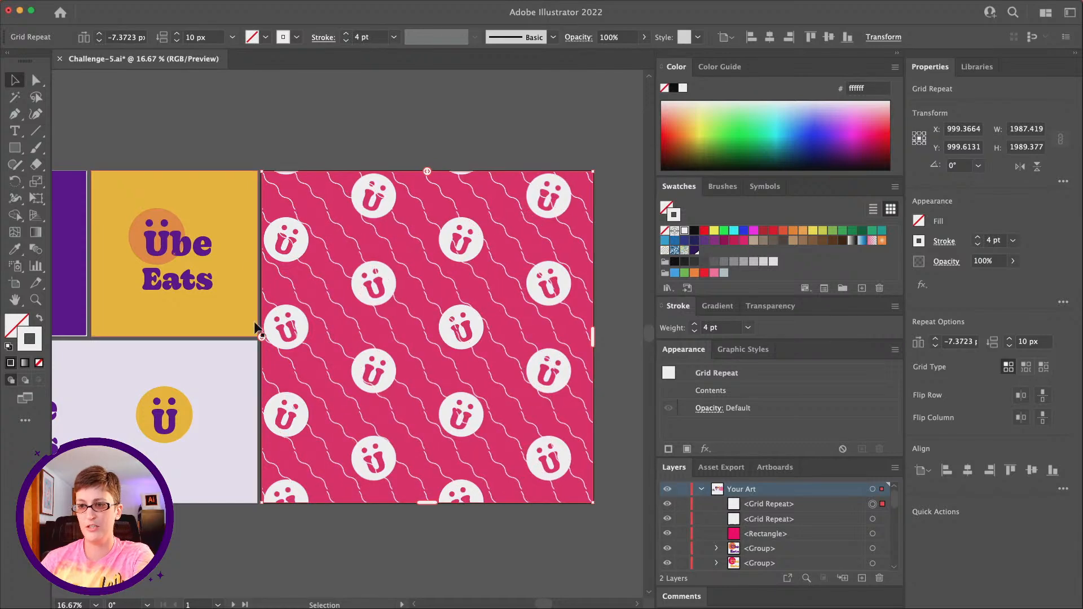
left_click_drag(261, 337, 261, 333)
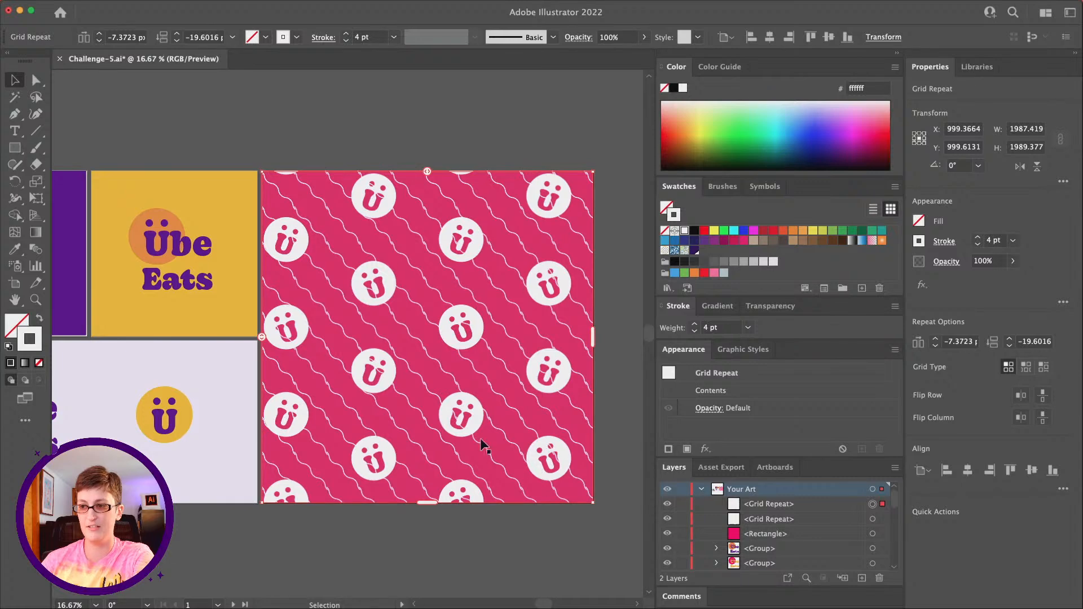
left_click(448, 528)
scroll(430, 462, "down", 1)
scroll(344, 355, "left", 3)
scroll(344, 355, "down", 2)
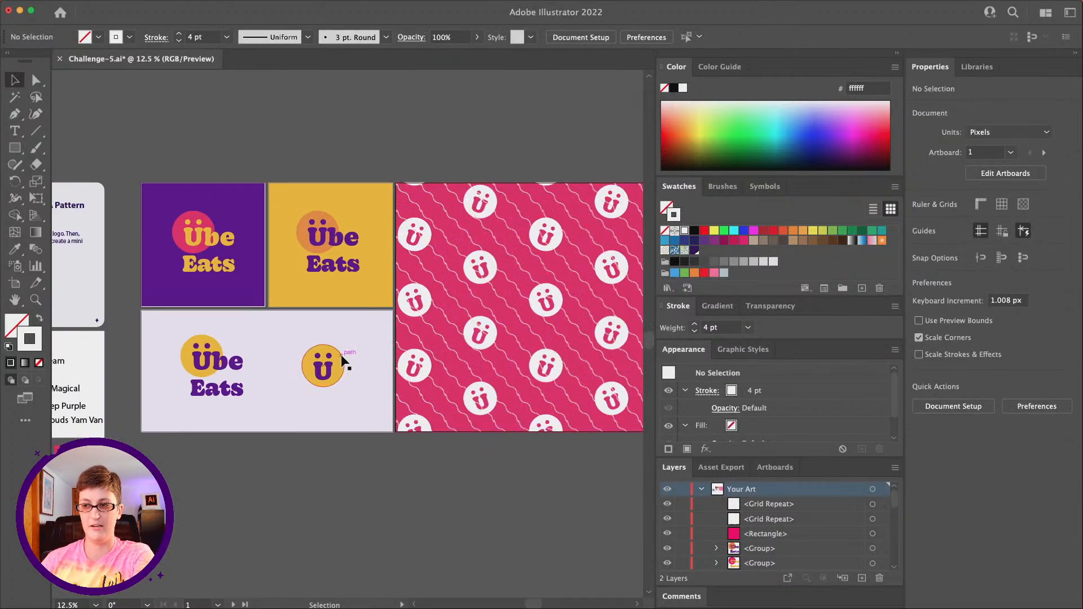
scroll(365, 370, "right", 2)
scroll(365, 370, "down", 1)
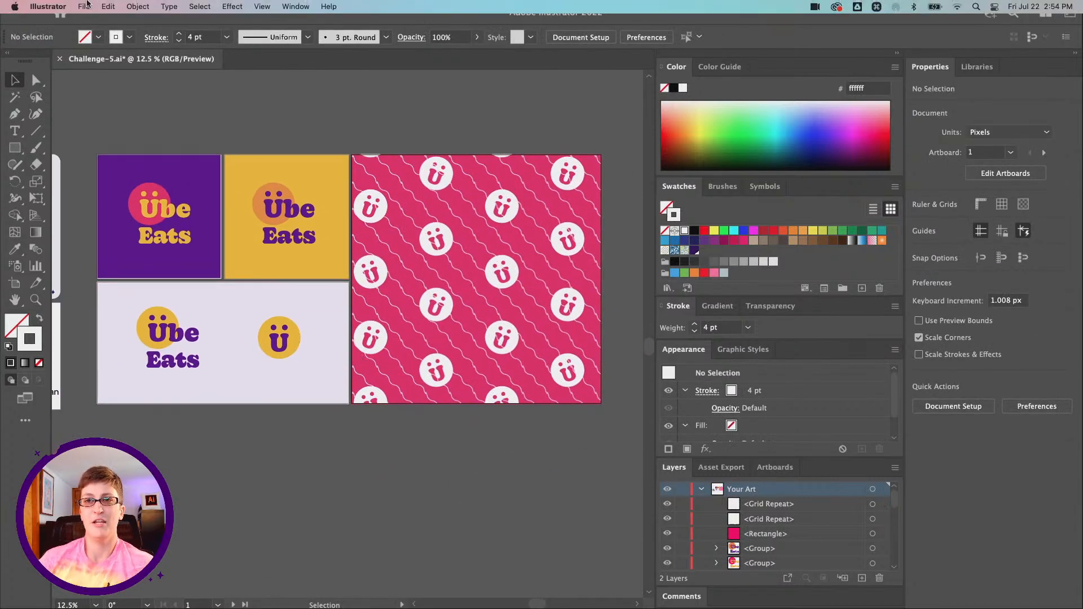
left_click(83, 7)
mouse_move(135, 235)
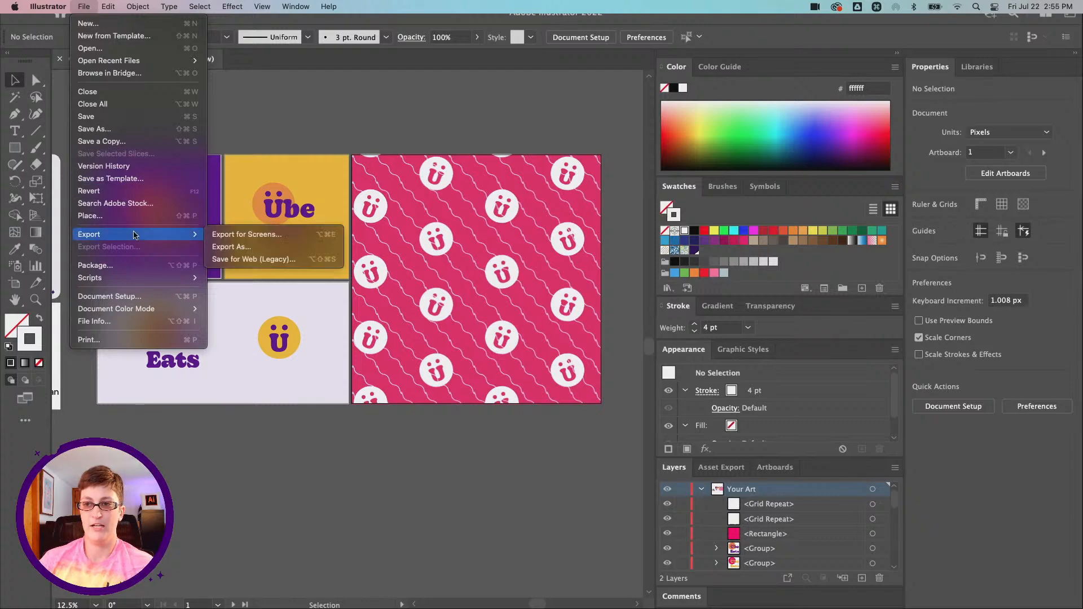
left_click(240, 236)
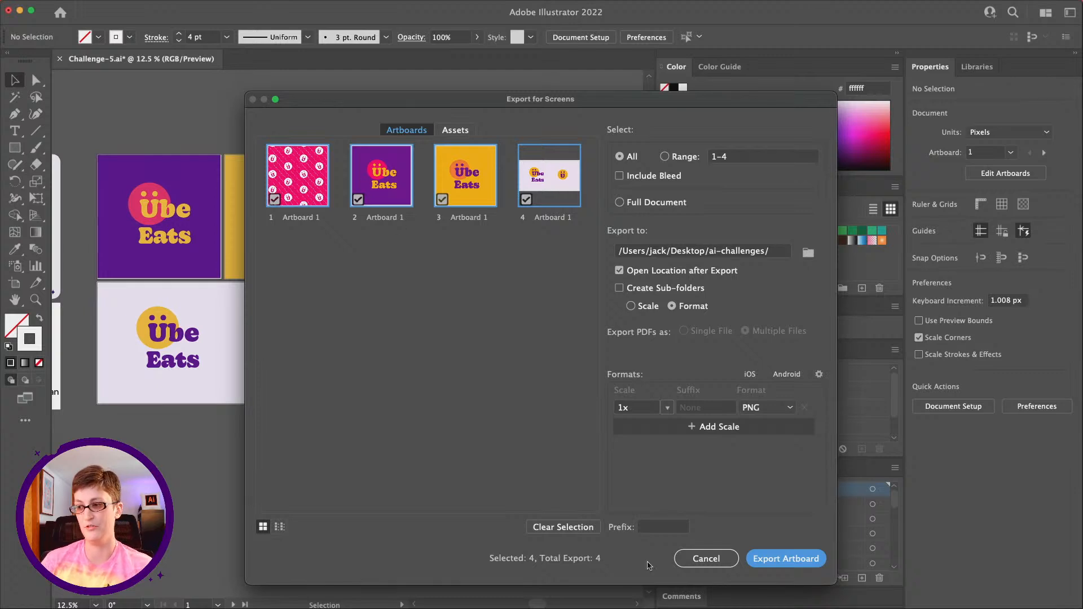
left_click(702, 557)
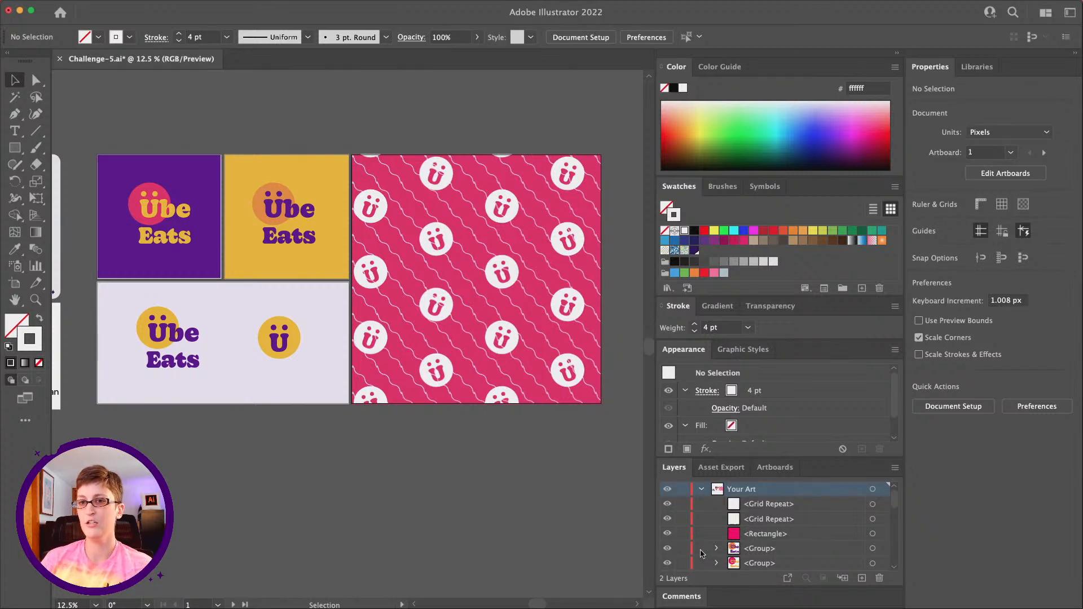
Draw a new 4040 × 2000 px artboard enclosing all four existing design artboards.
left_click(12, 285)
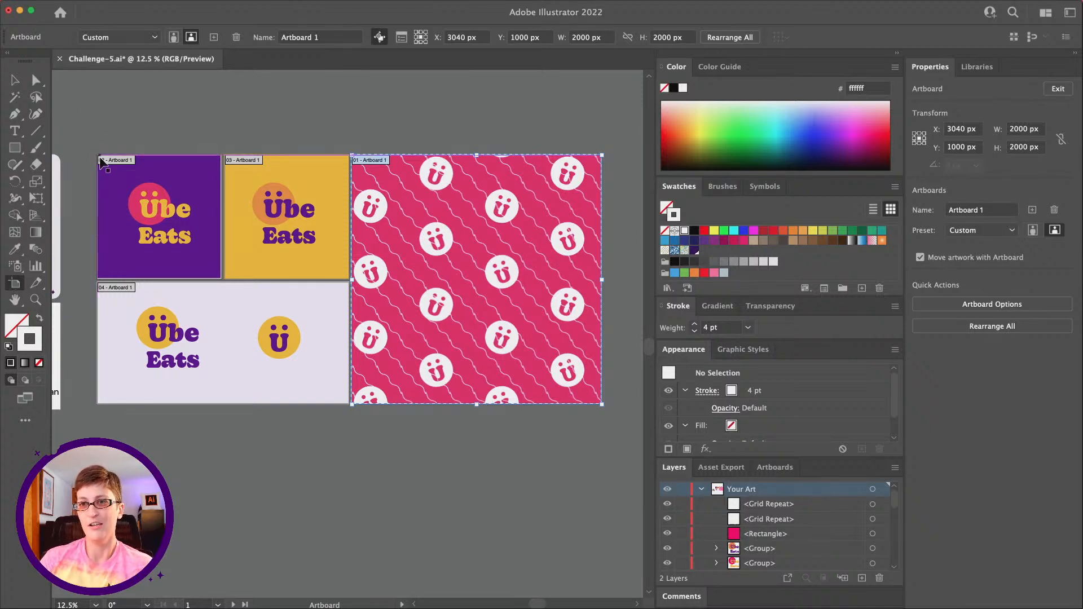
left_click_drag(96, 154, 603, 404)
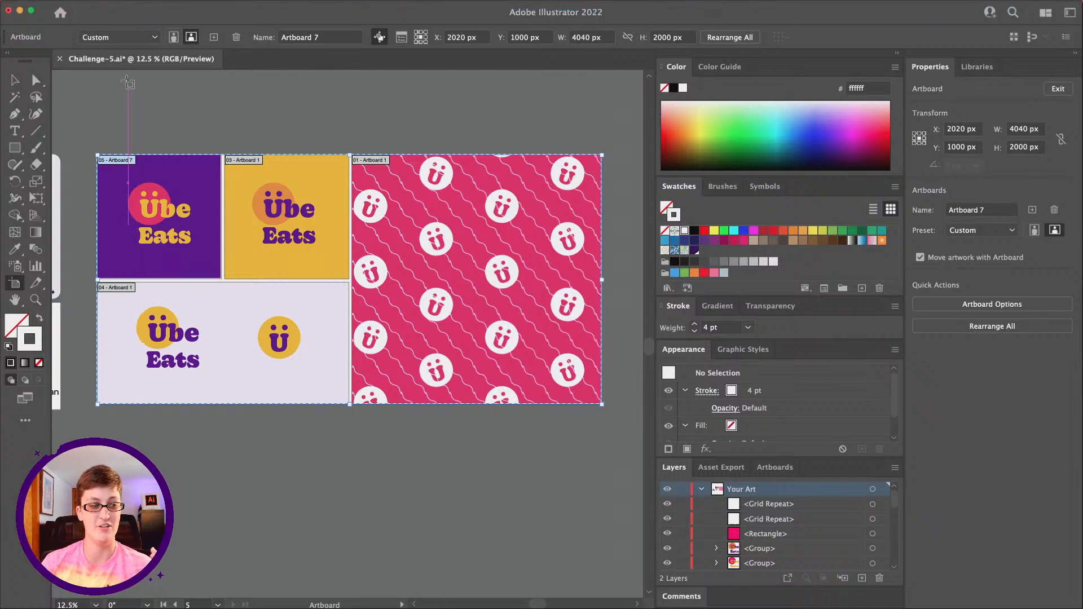
Export all five artboards for screens as 1x PNG files to the ai-challenges folder, check Artboard 7.png, and close its preview.
left_click(84, 6)
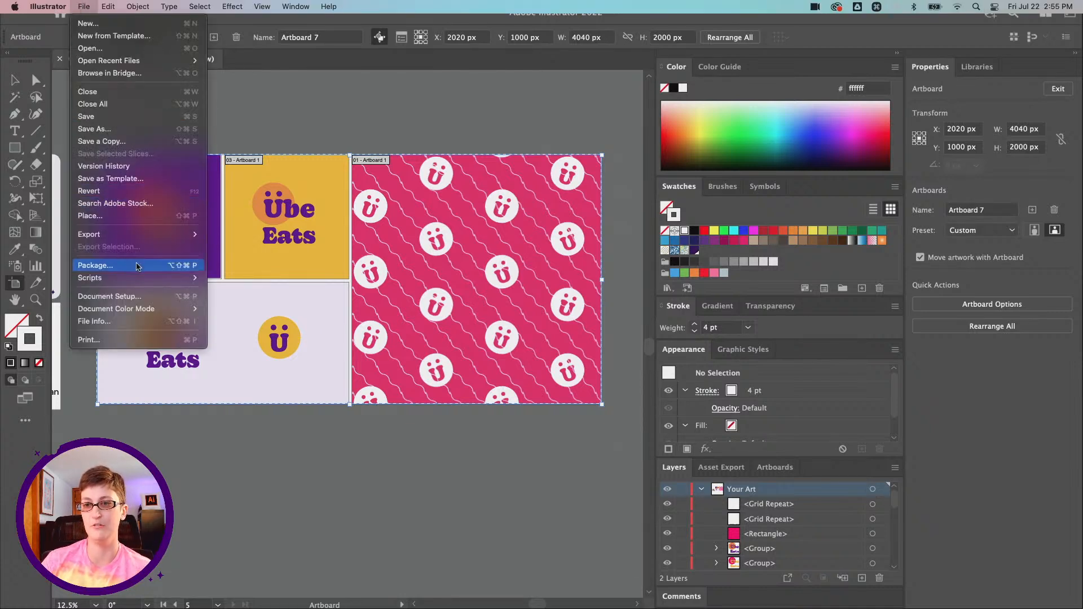
mouse_move(138, 234)
left_click(268, 236)
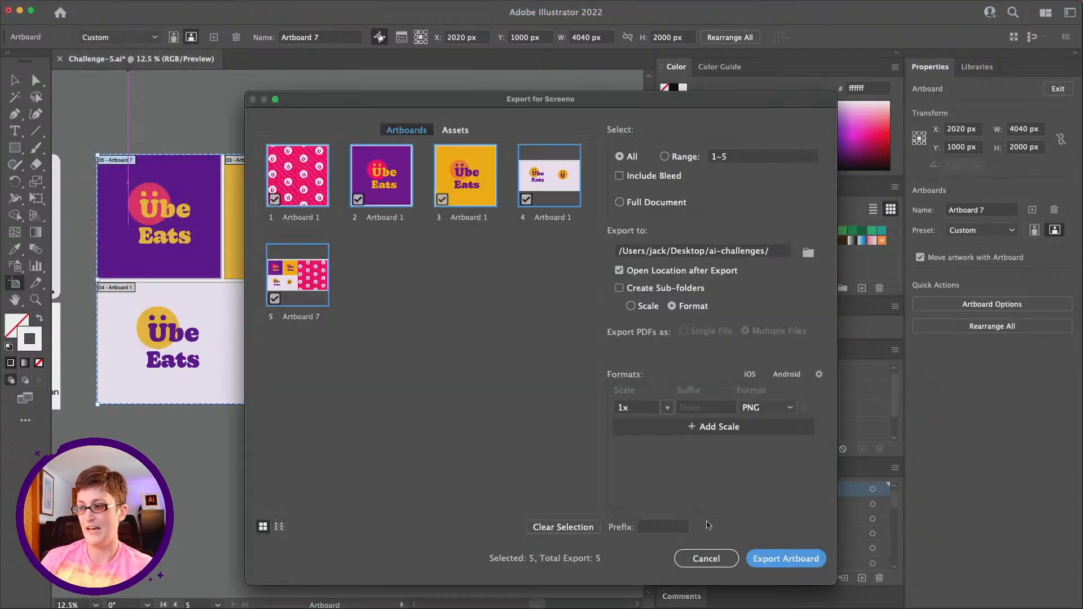
left_click(775, 559)
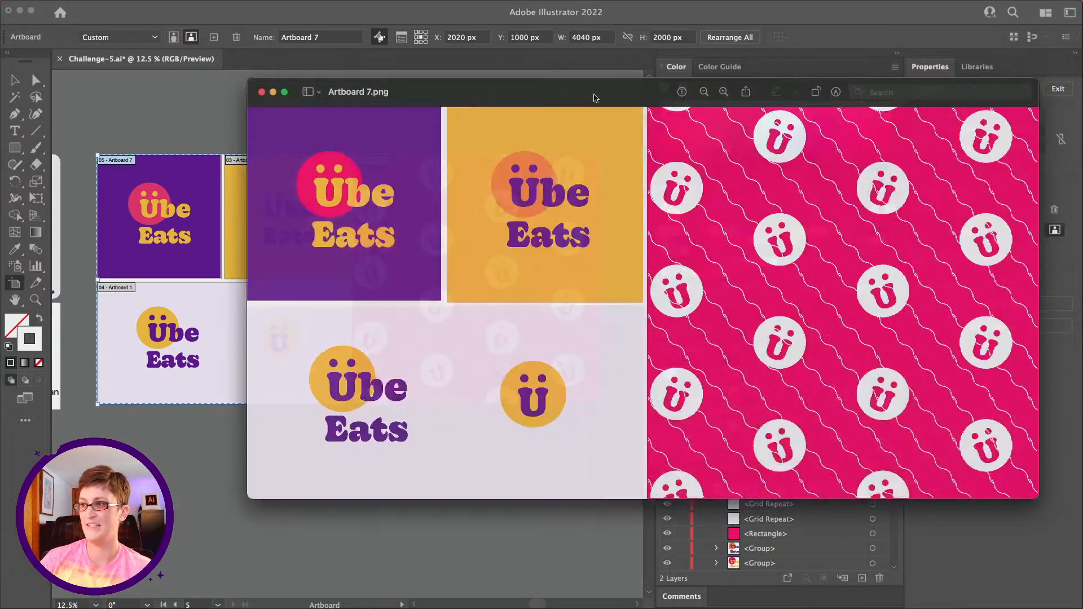
left_click_drag(594, 96, 474, 92)
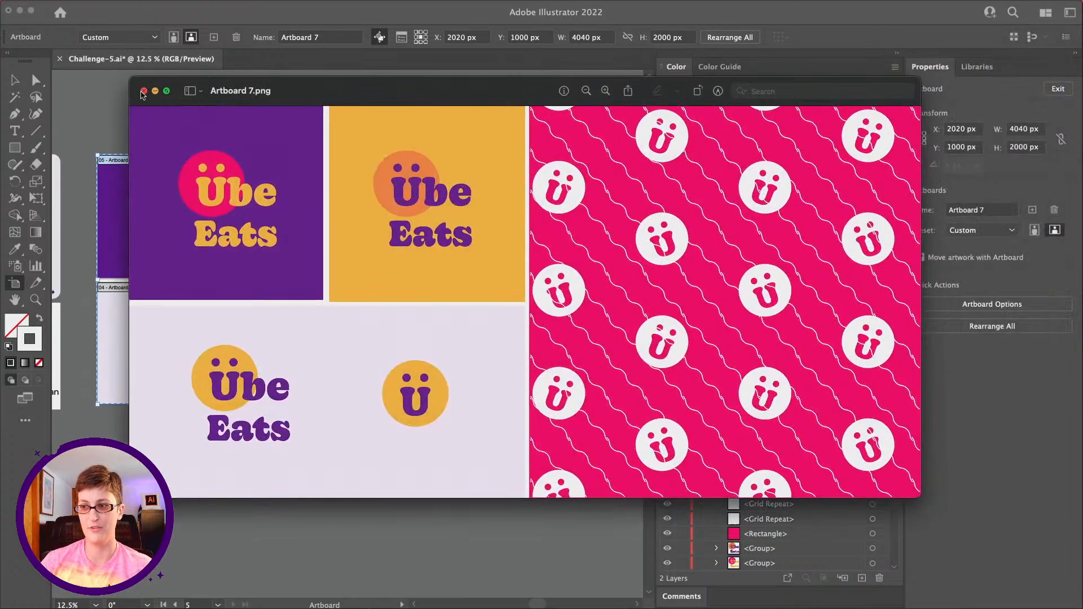
left_click(143, 91)
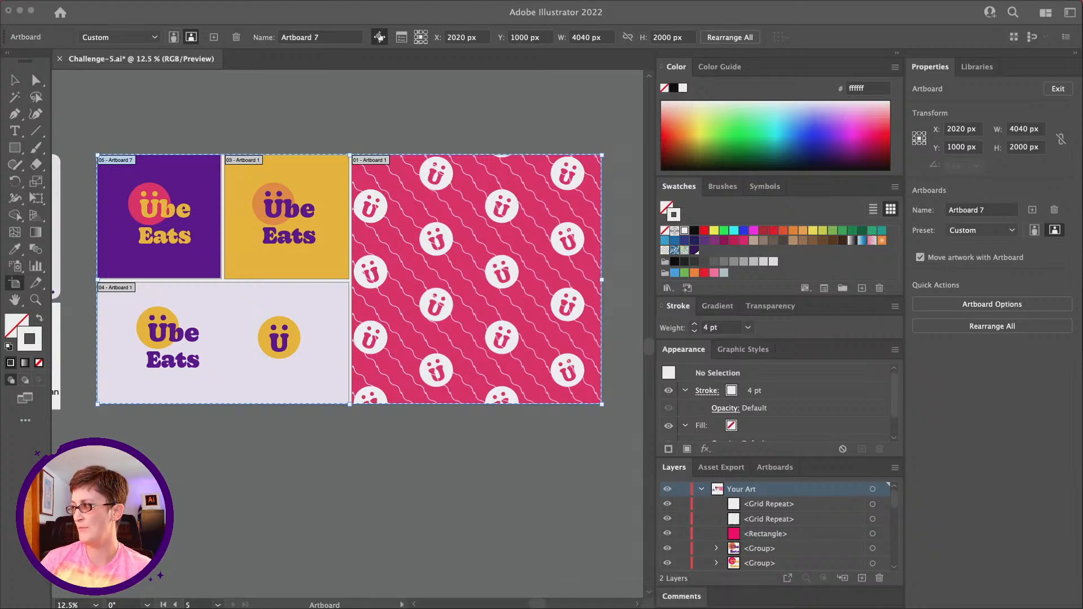
Switch to Discord and post Artboard 7.png in the Adobe Illustrator server's challenge channel.
left_click_drag(1082, 85, 782, 89)
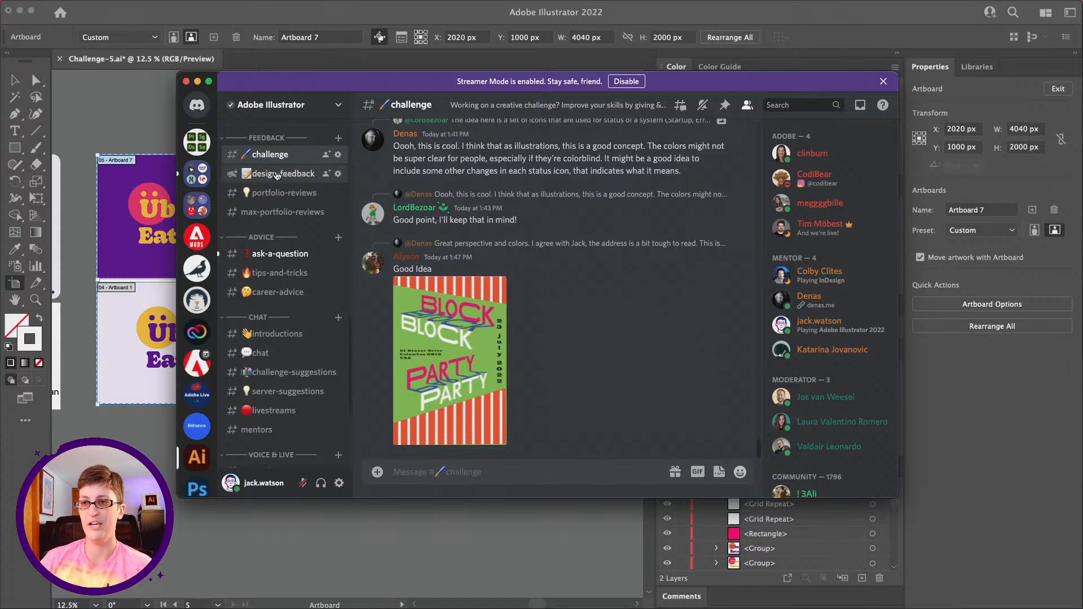
left_click_drag(290, 348, 534, 461)
key("Return")
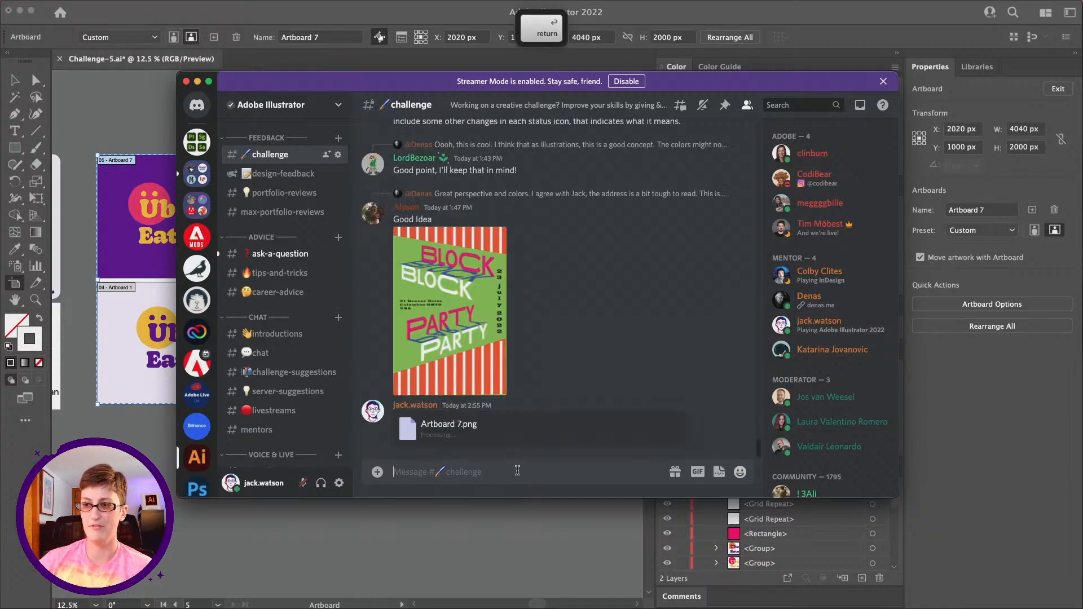
Look through the Block Party poster and eye icon set posted in the challenge channel, and return to Illustrator.
scroll(446, 317, "up", 3)
left_click(445, 317)
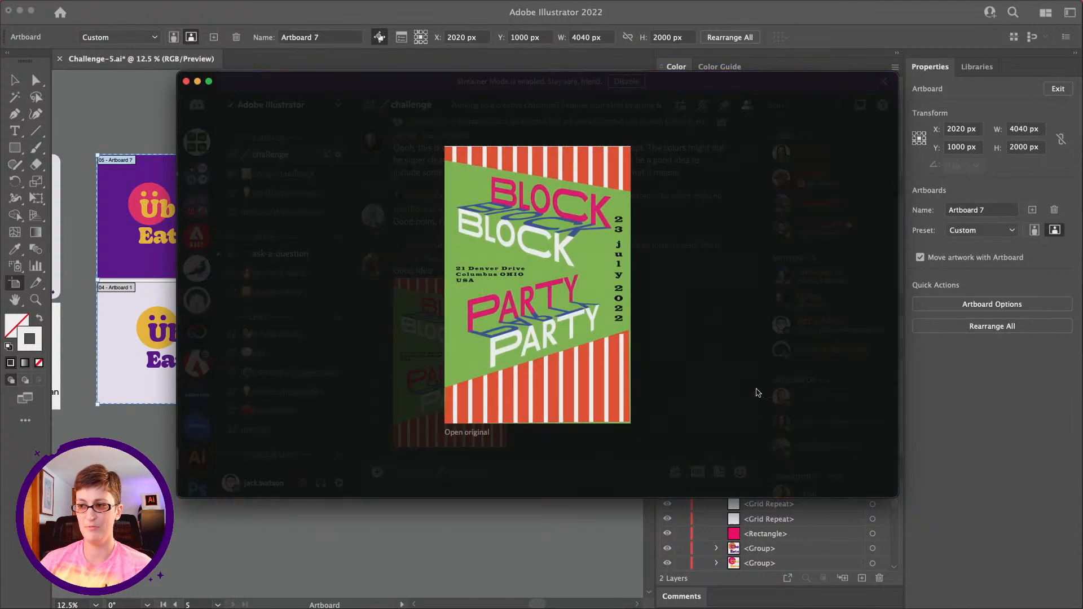
left_click(675, 374)
scroll(597, 307, "up", 5)
scroll(596, 307, "up", 1)
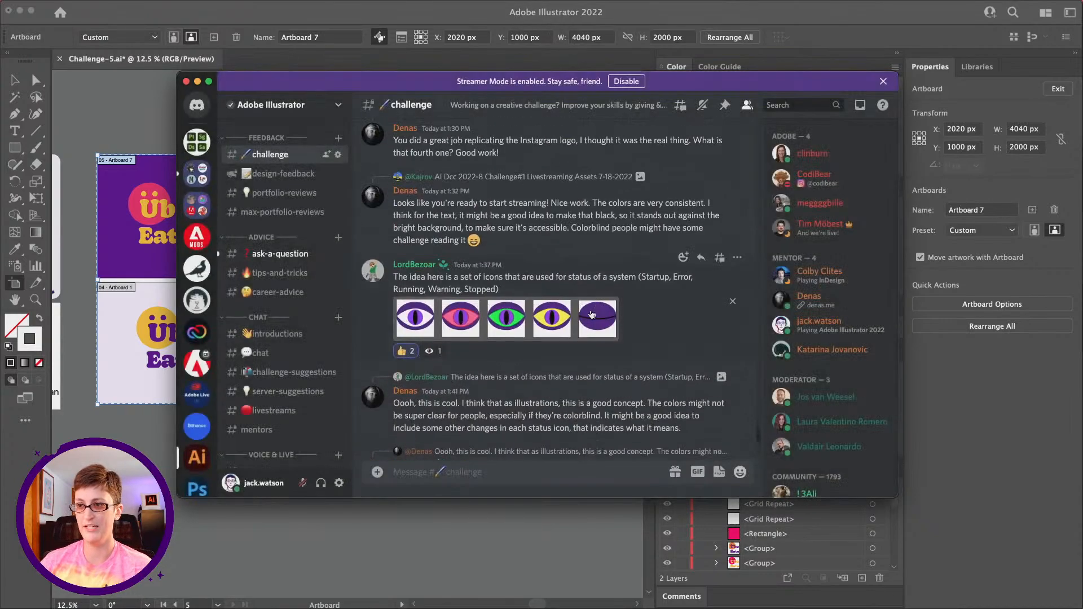
left_click(597, 317)
left_click(603, 410)
scroll(575, 389, "down", 5)
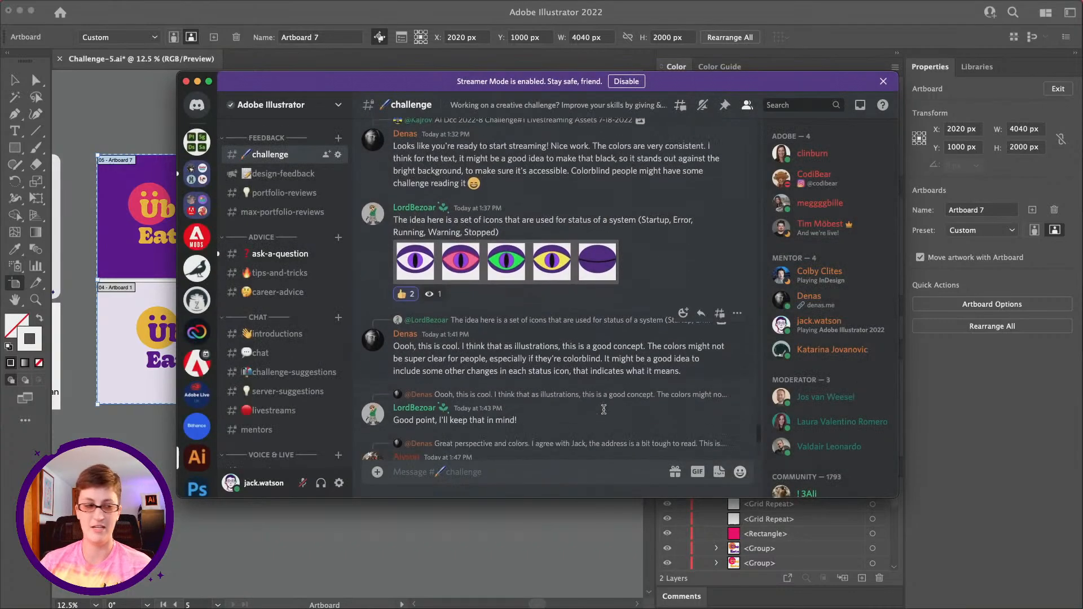
left_click(479, 350)
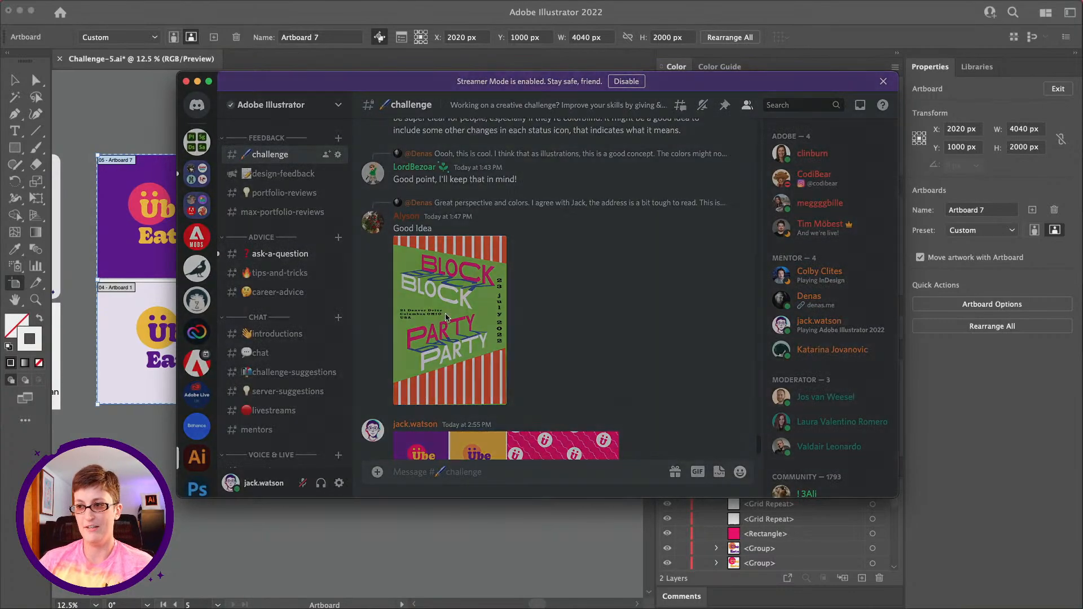
left_click(681, 367)
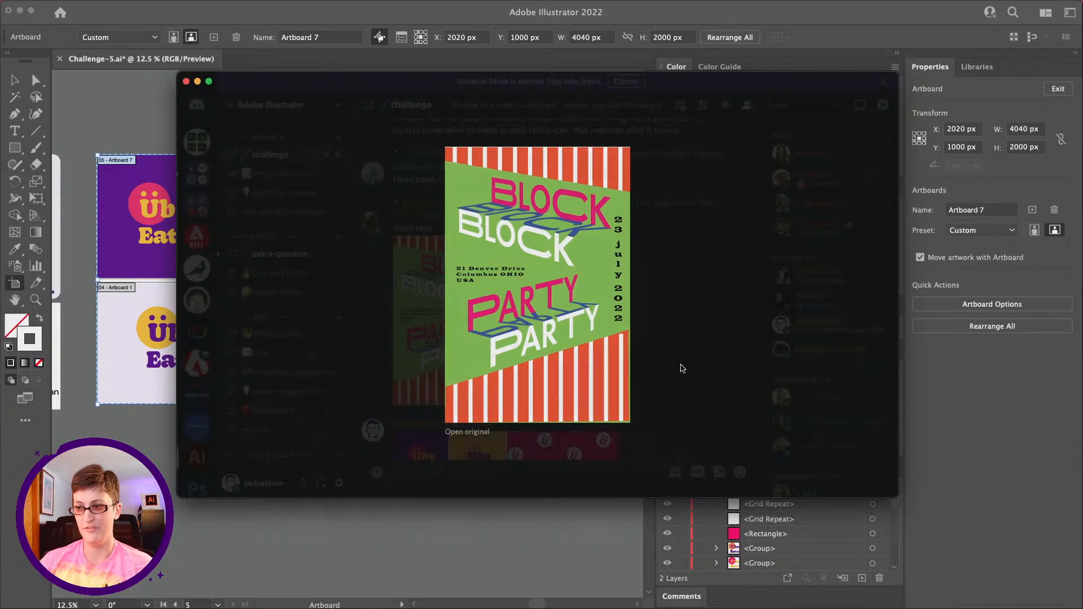
scroll(649, 367, "down", 1)
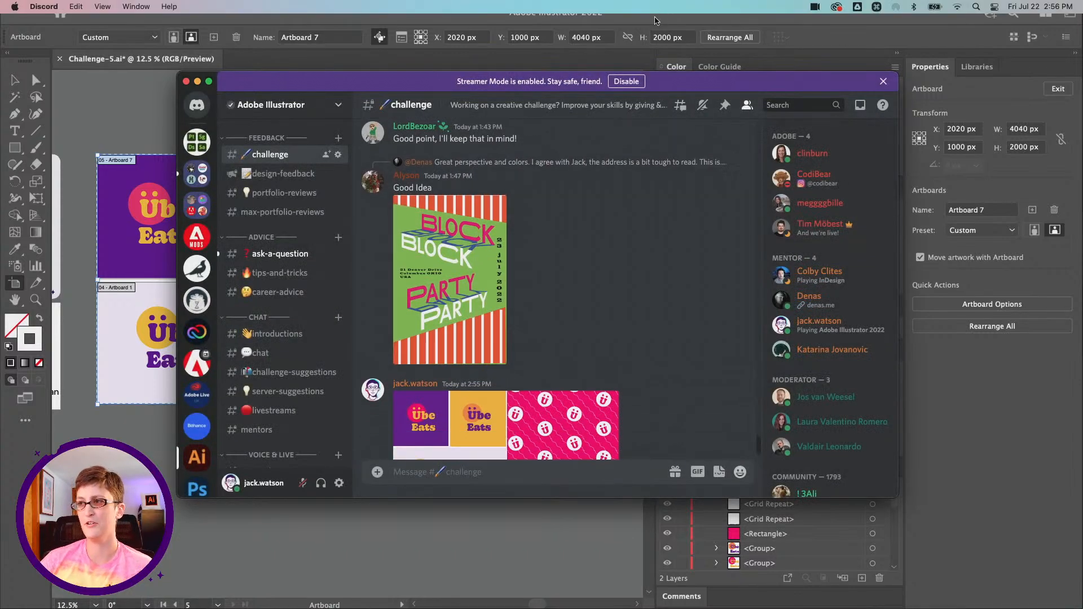
left_click(656, 18)
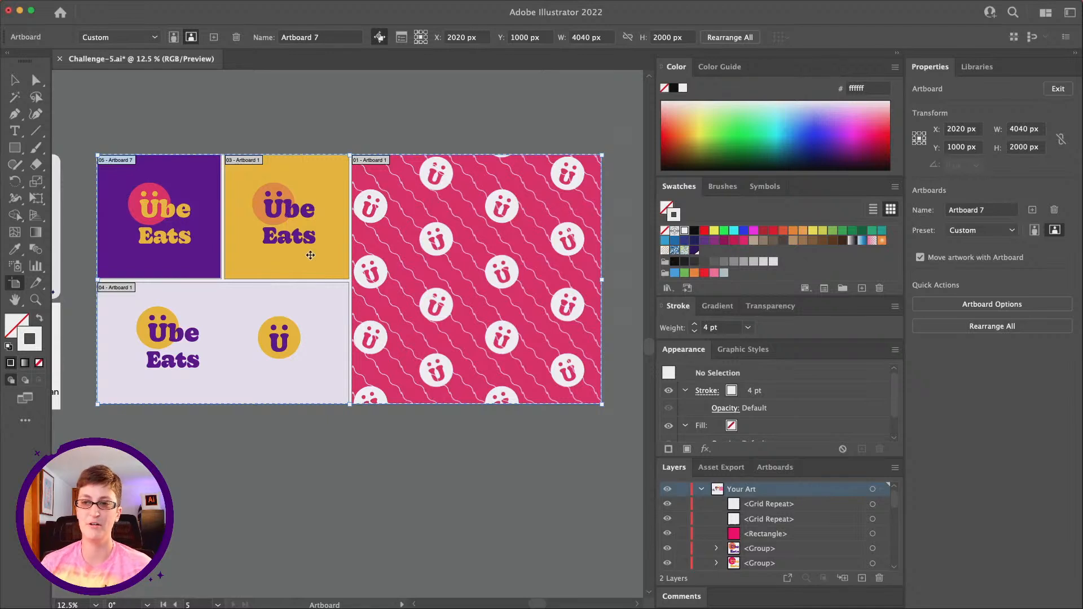